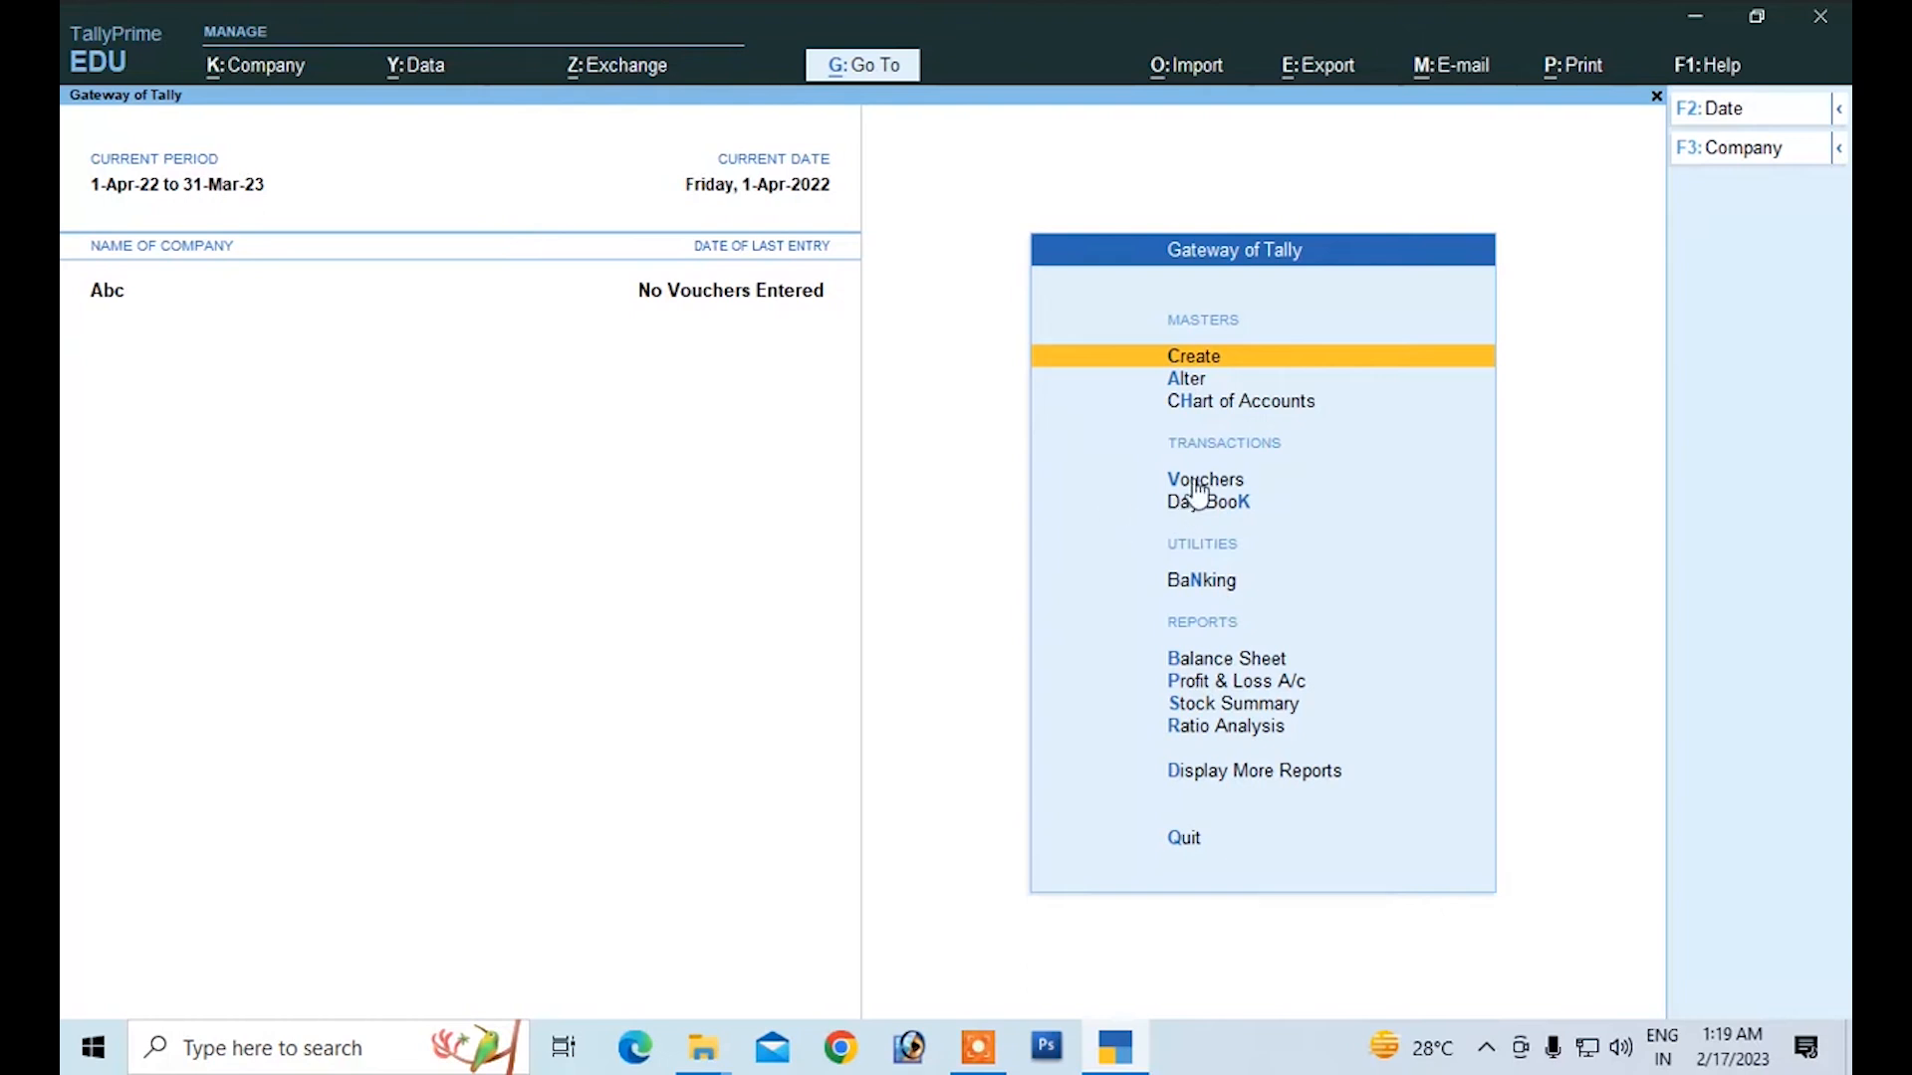
click(1190, 480)
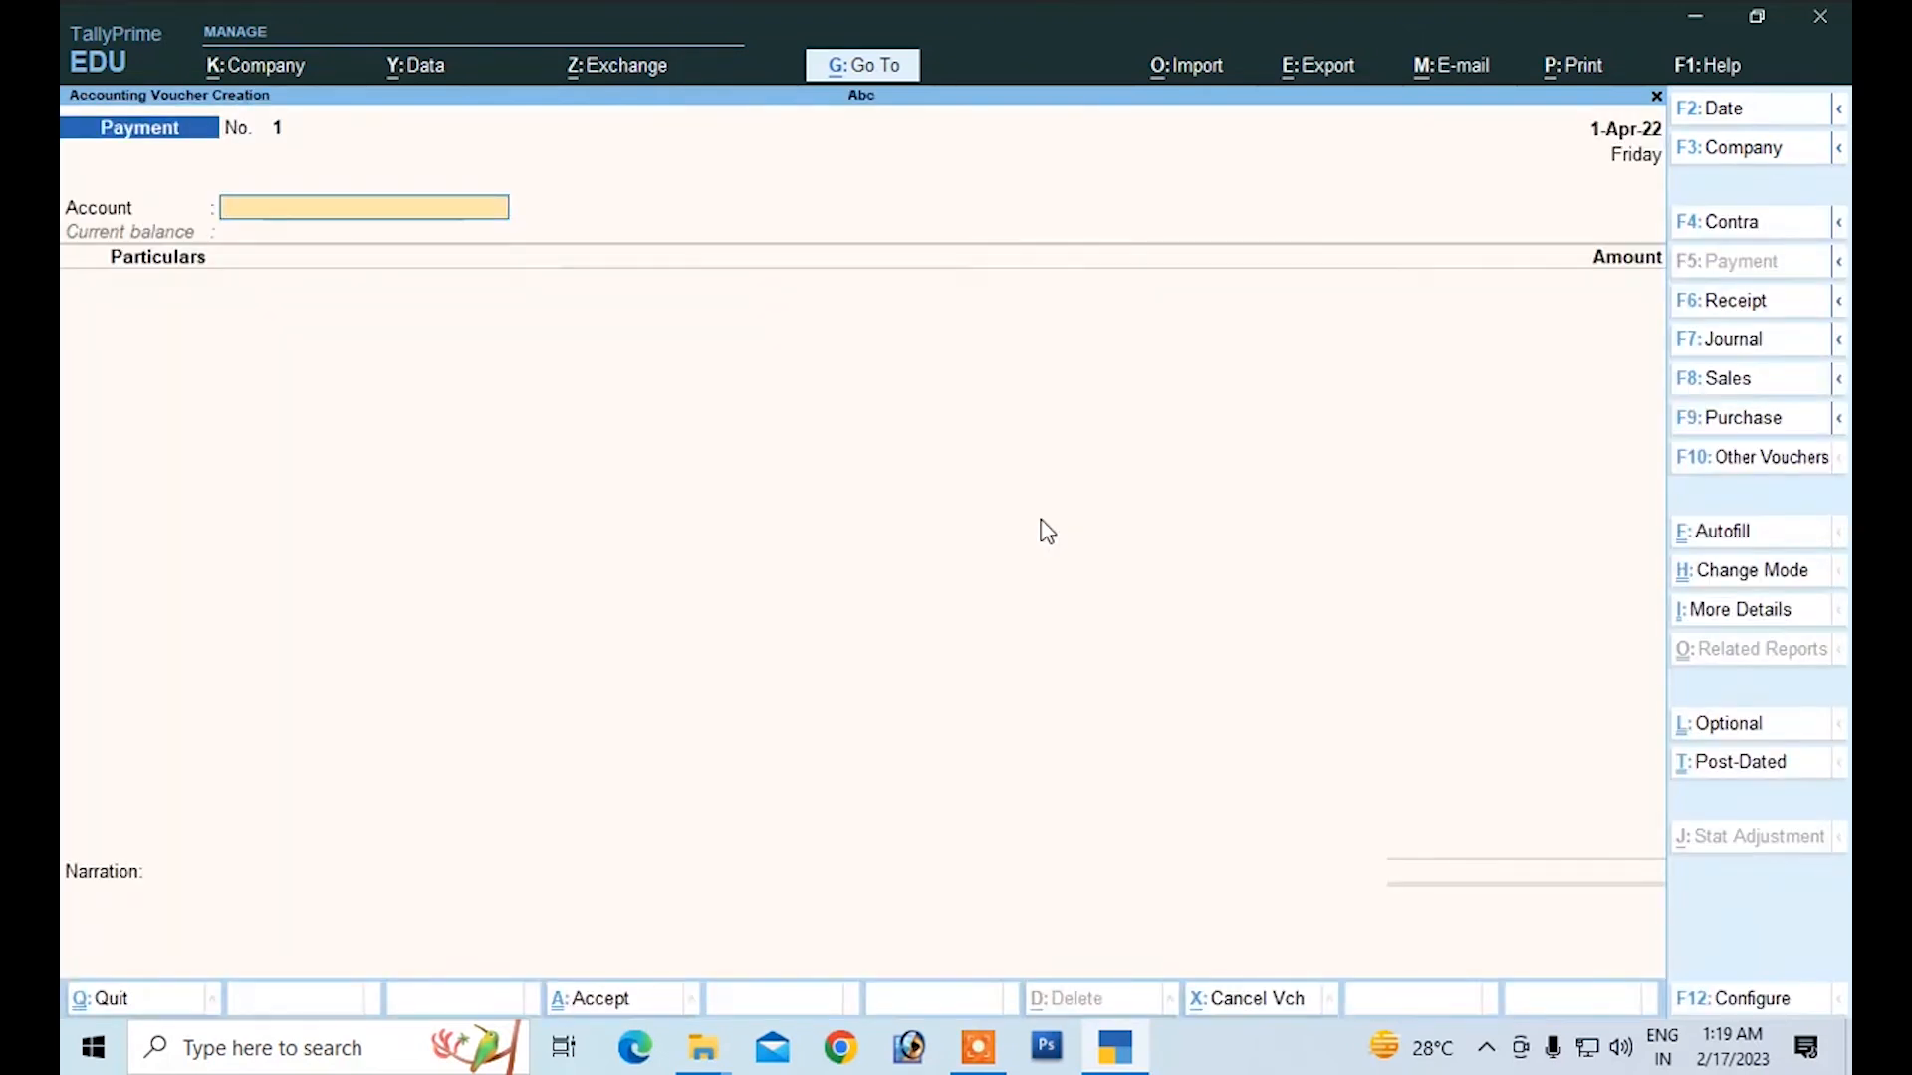
key(Escape)
key(Return)
key(Escape)
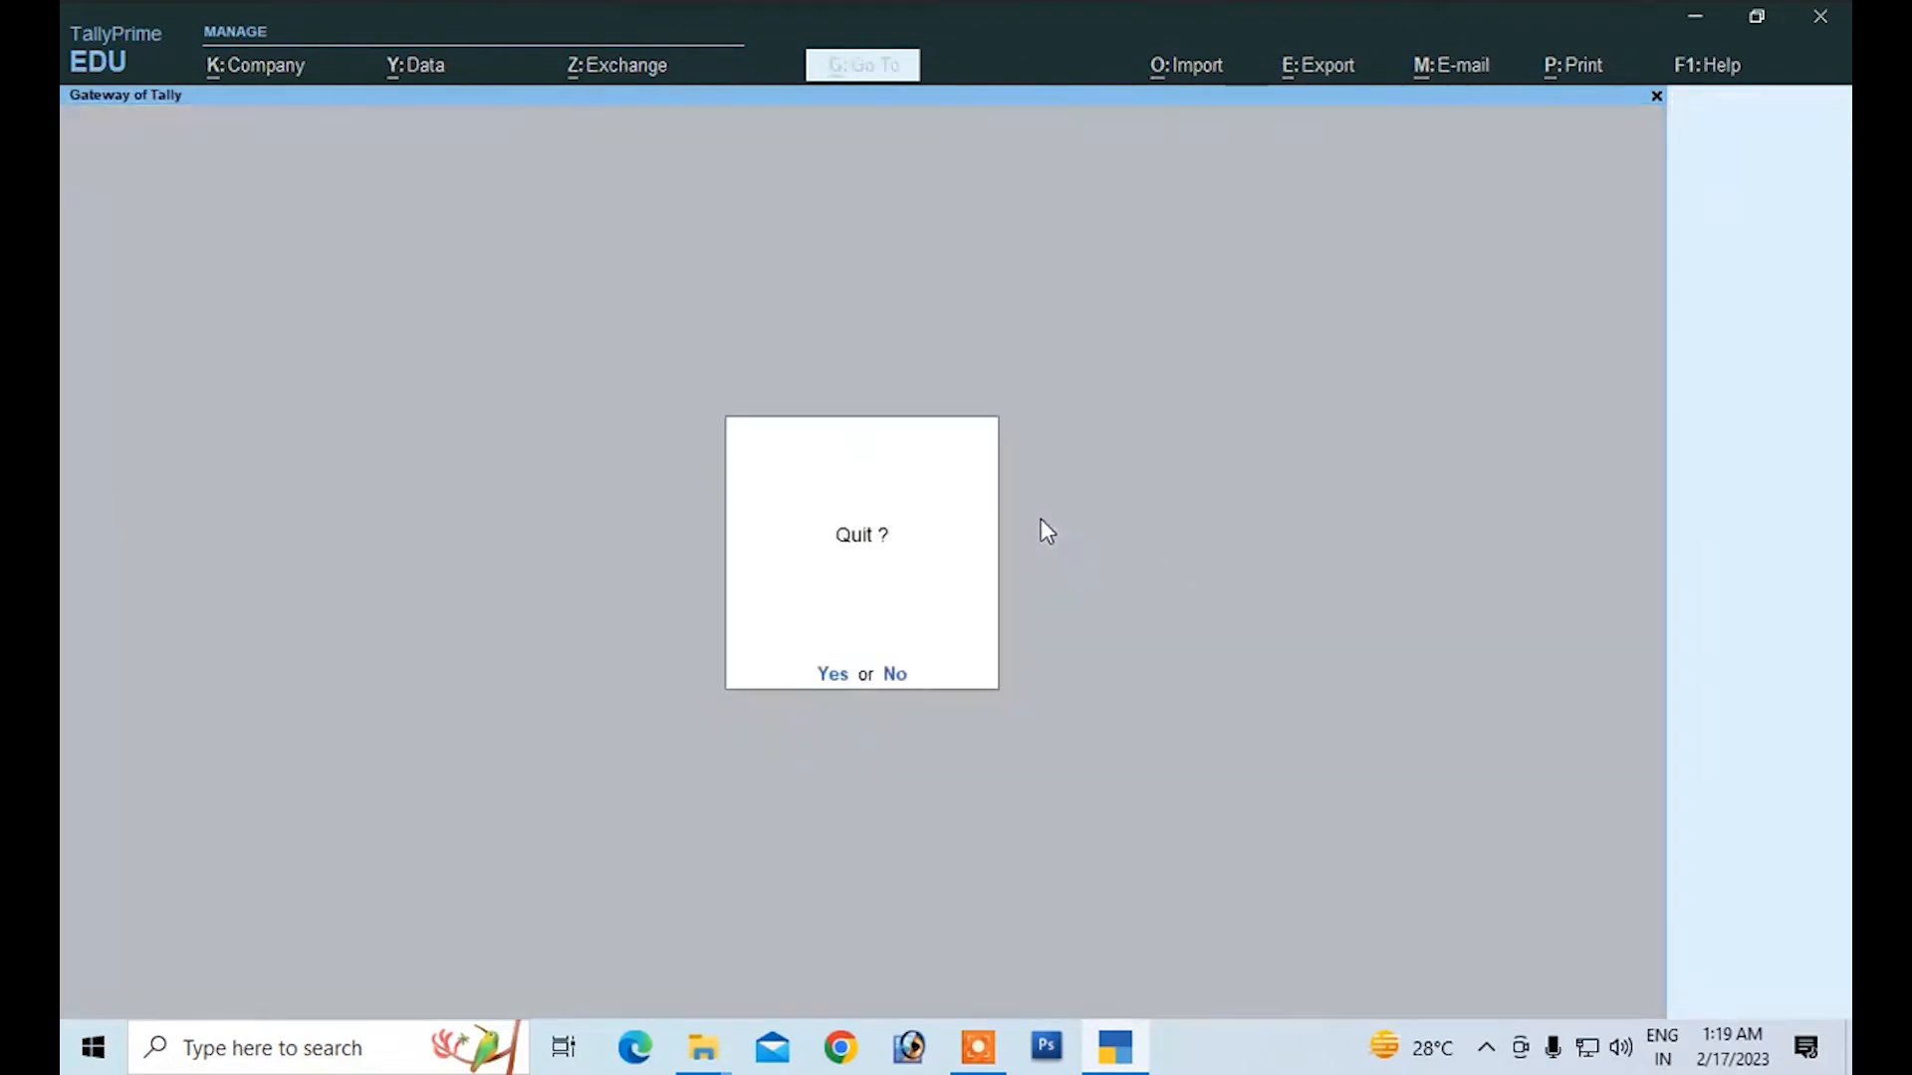
key(Escape)
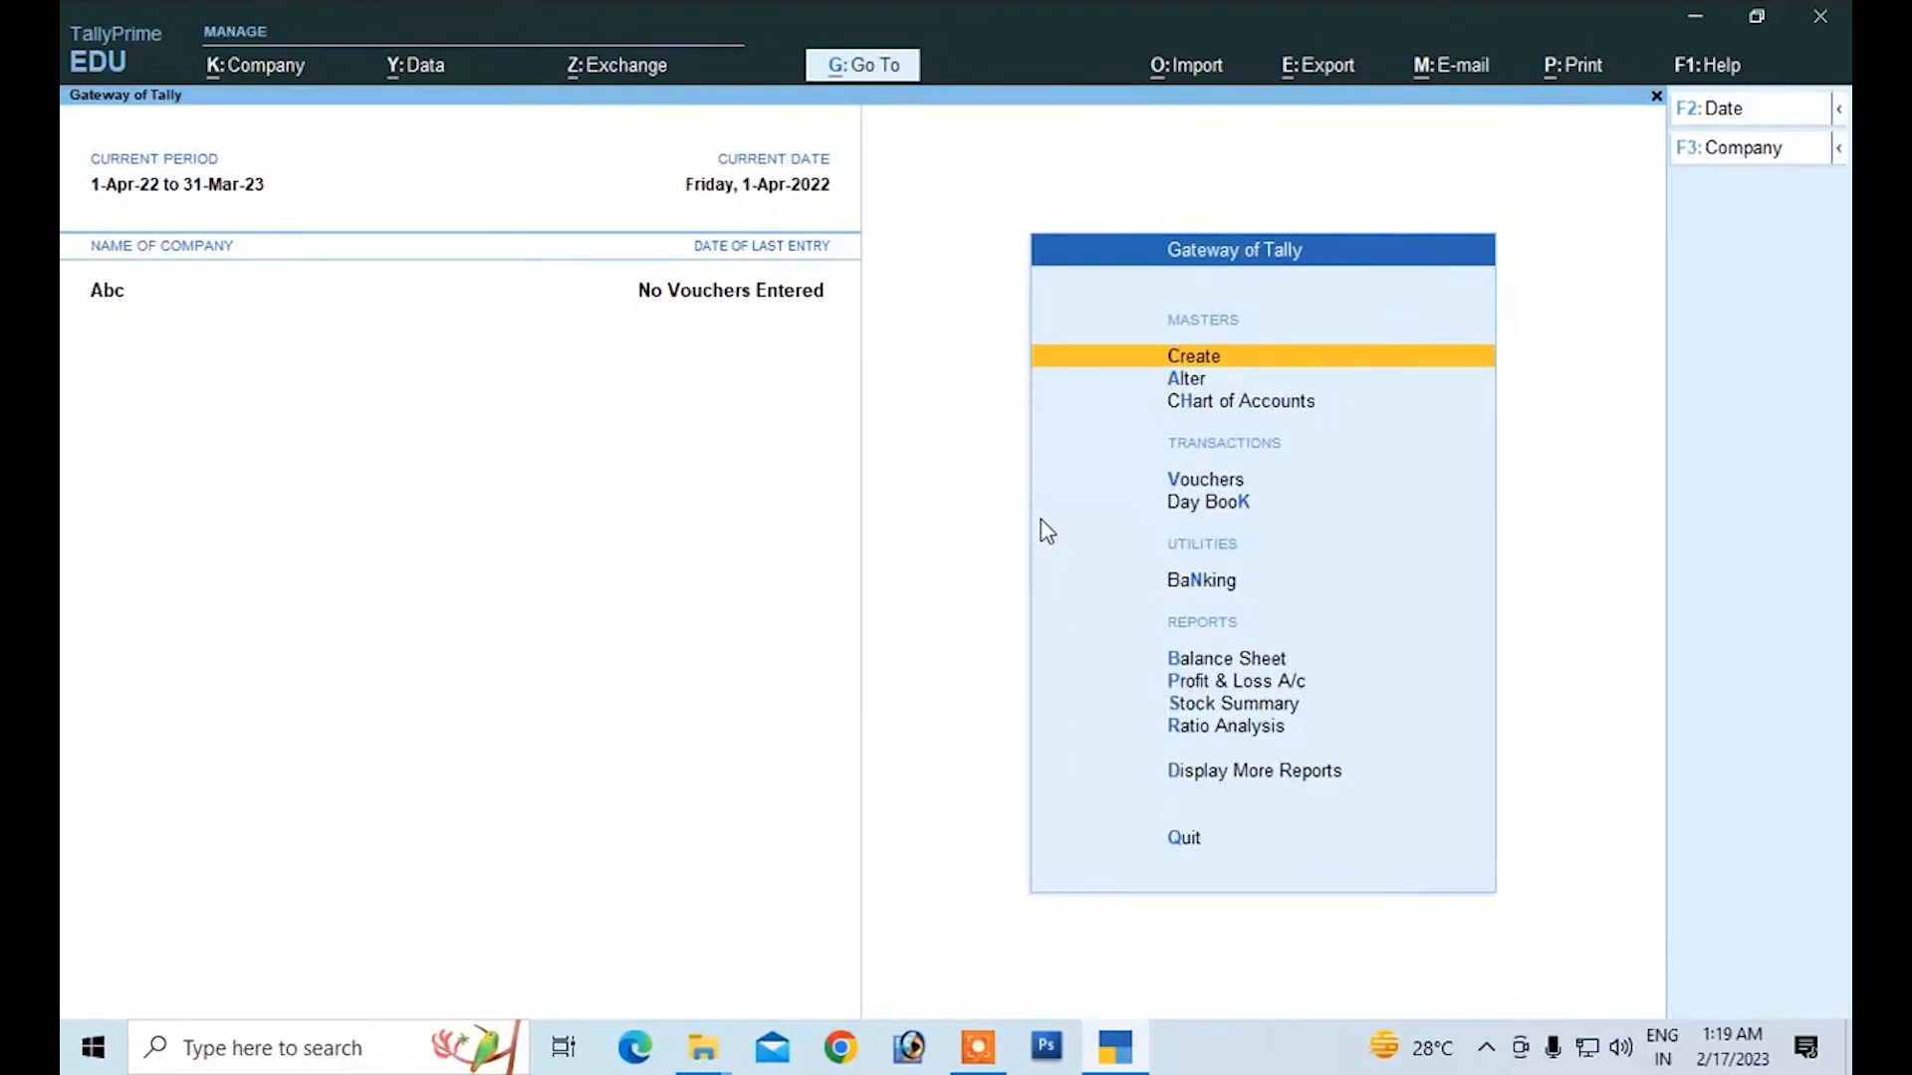
Step: Open voucher creation and look through the Contra, Payment, Receipt, Journal, Sales and Purchase voucher types
click(1206, 484)
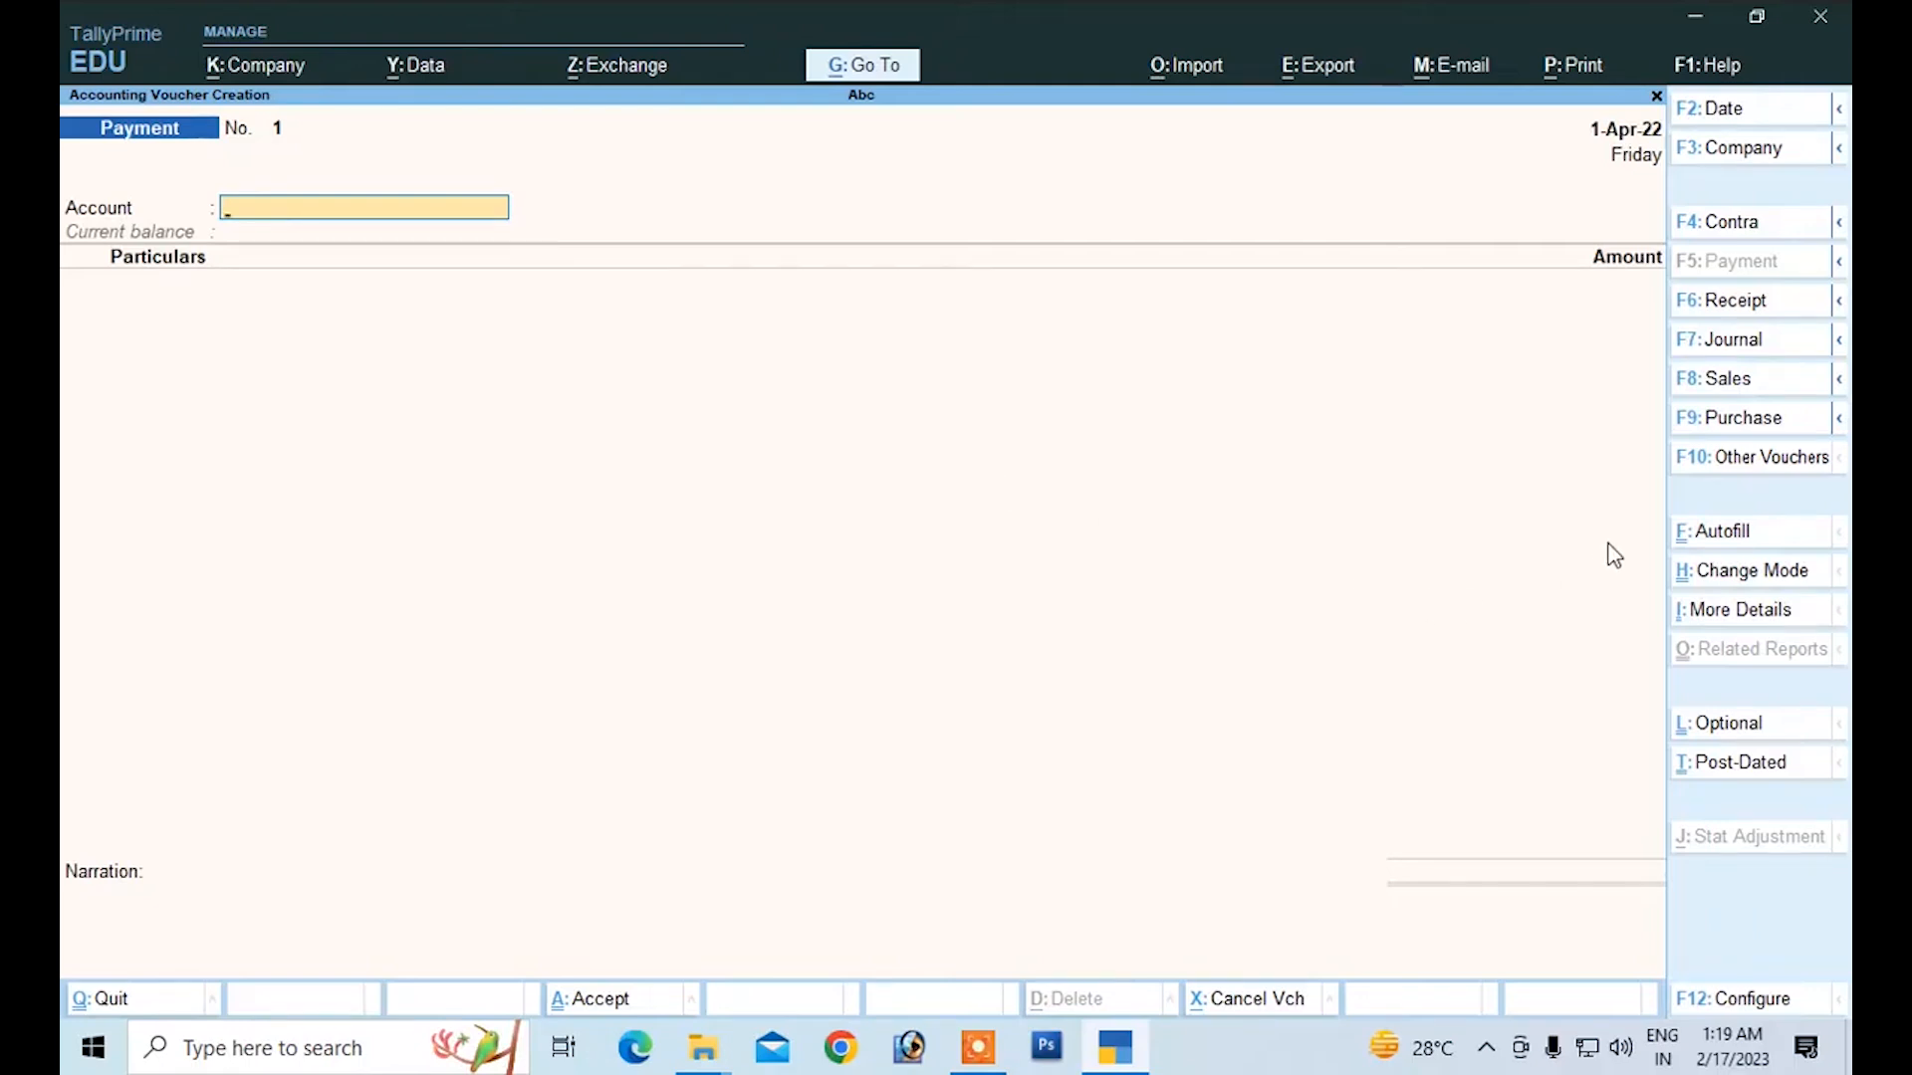
click(1690, 229)
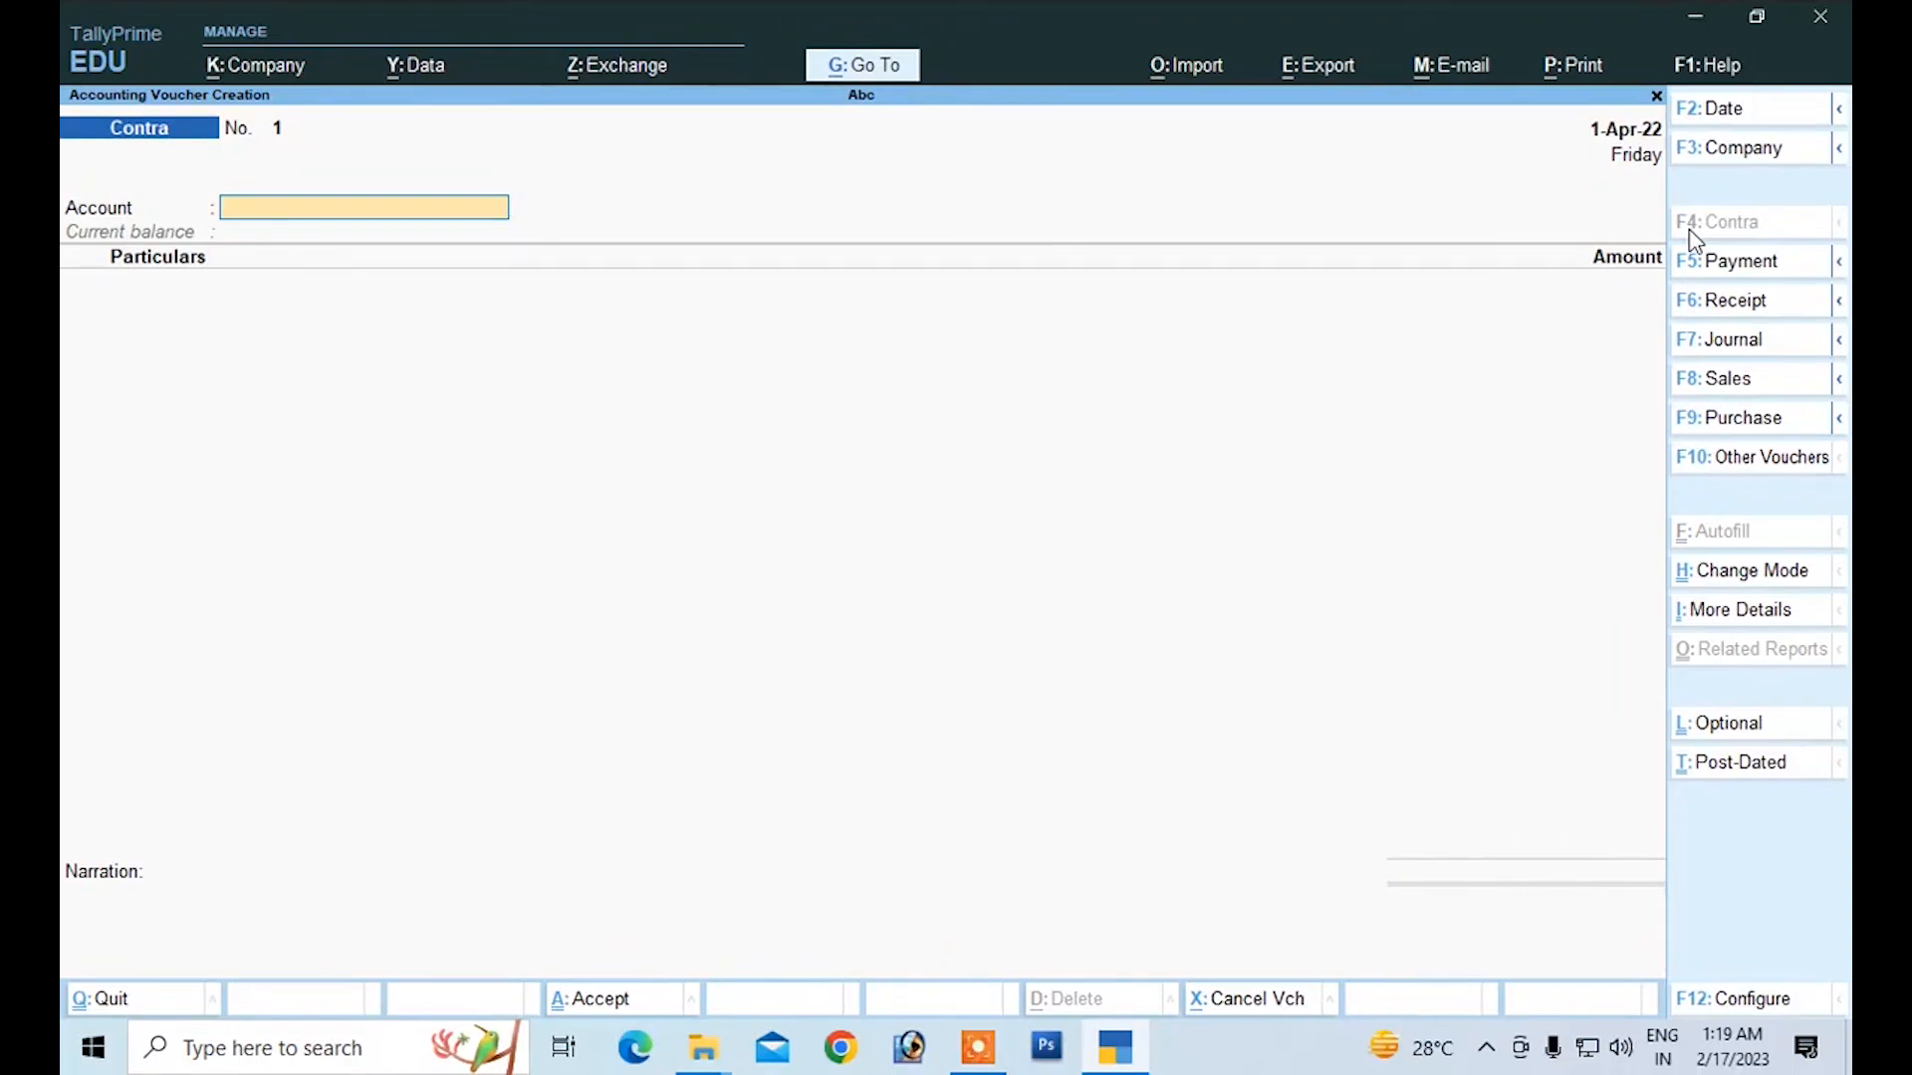
click(1696, 273)
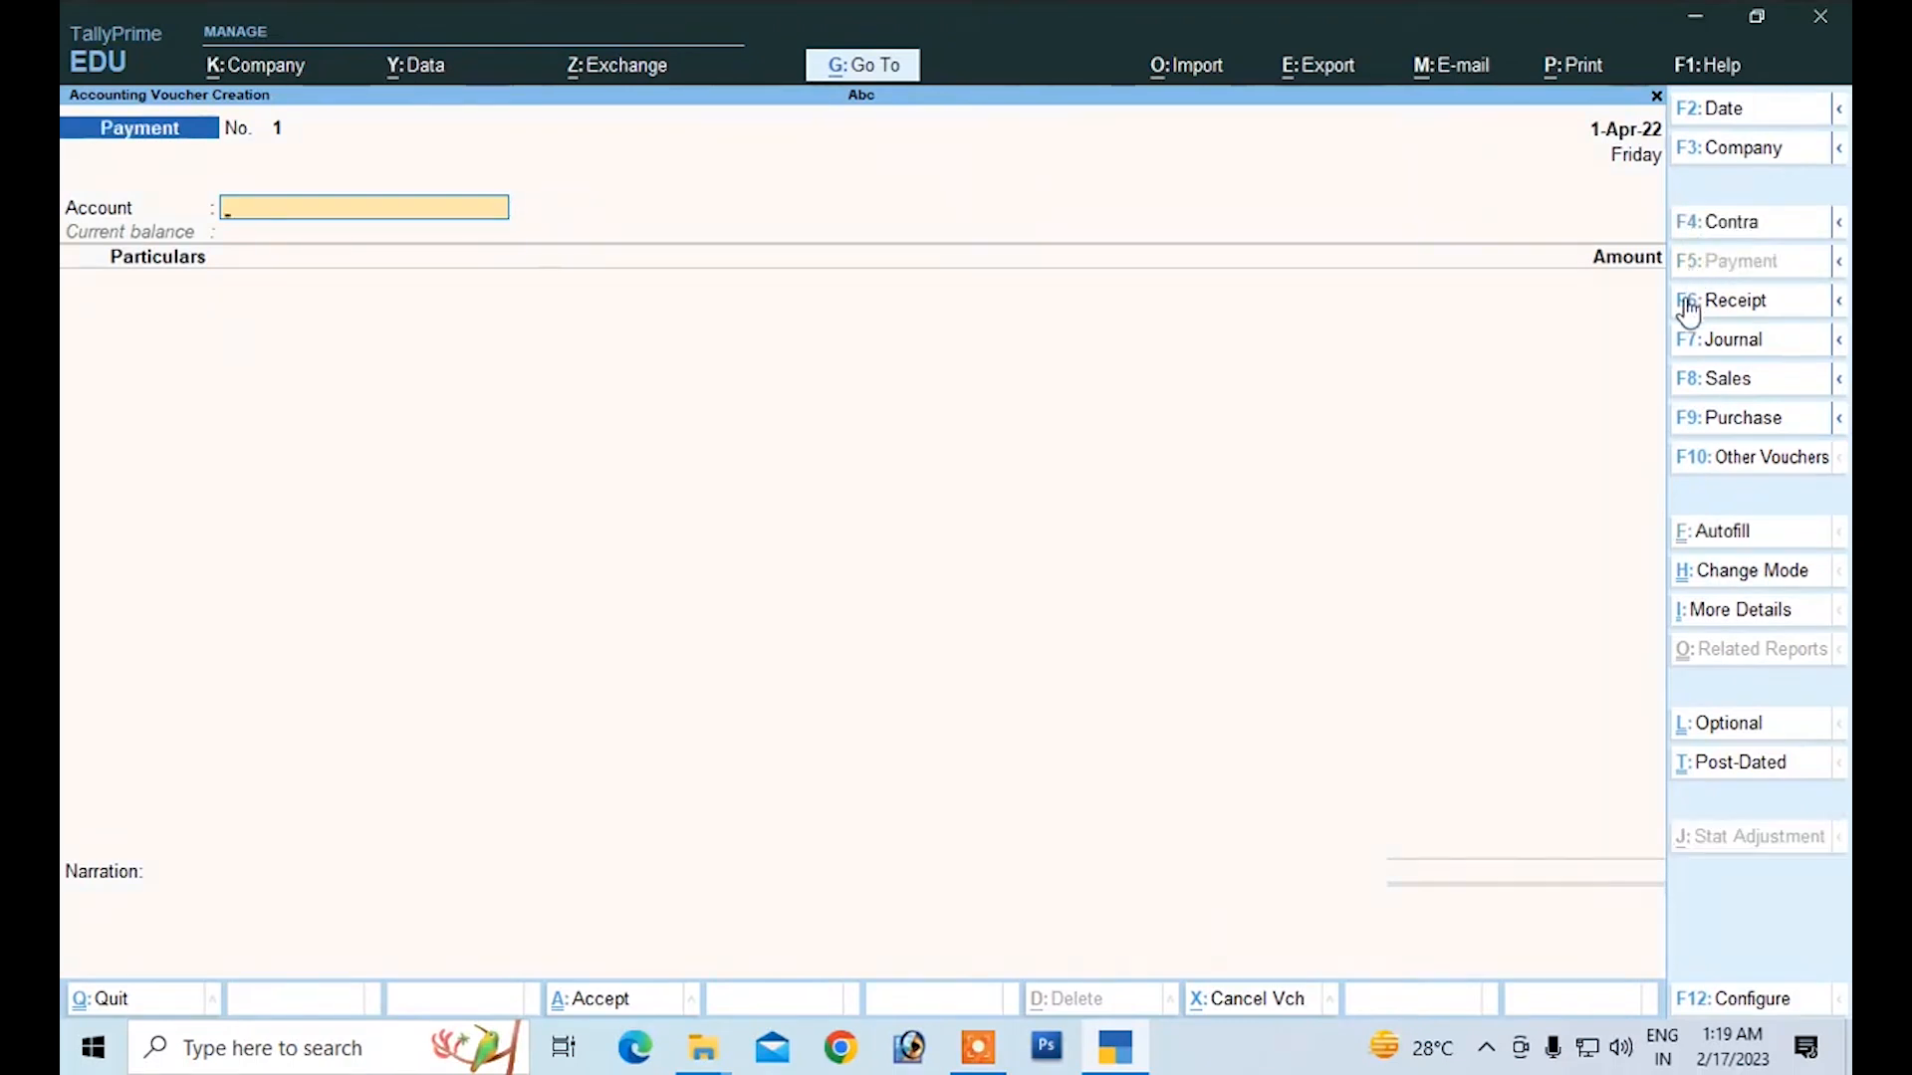
click(1691, 312)
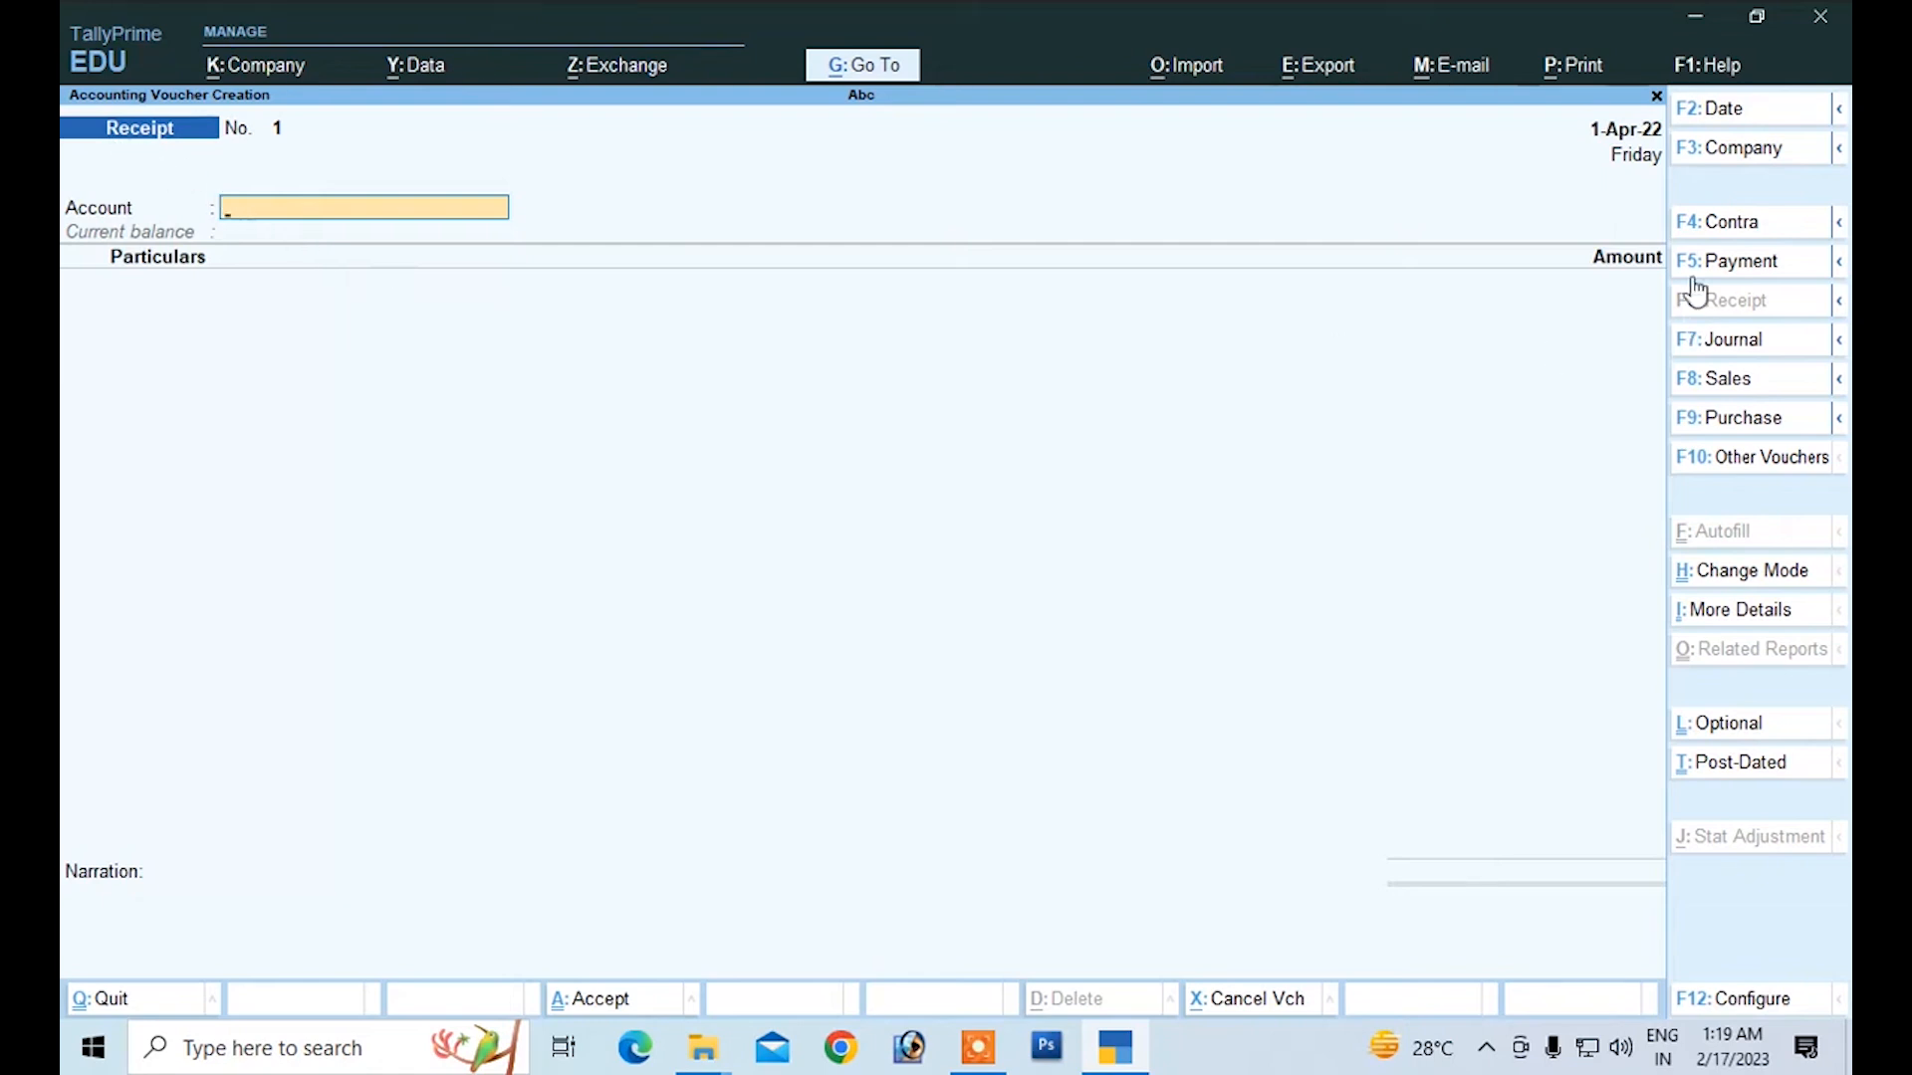
click(1681, 340)
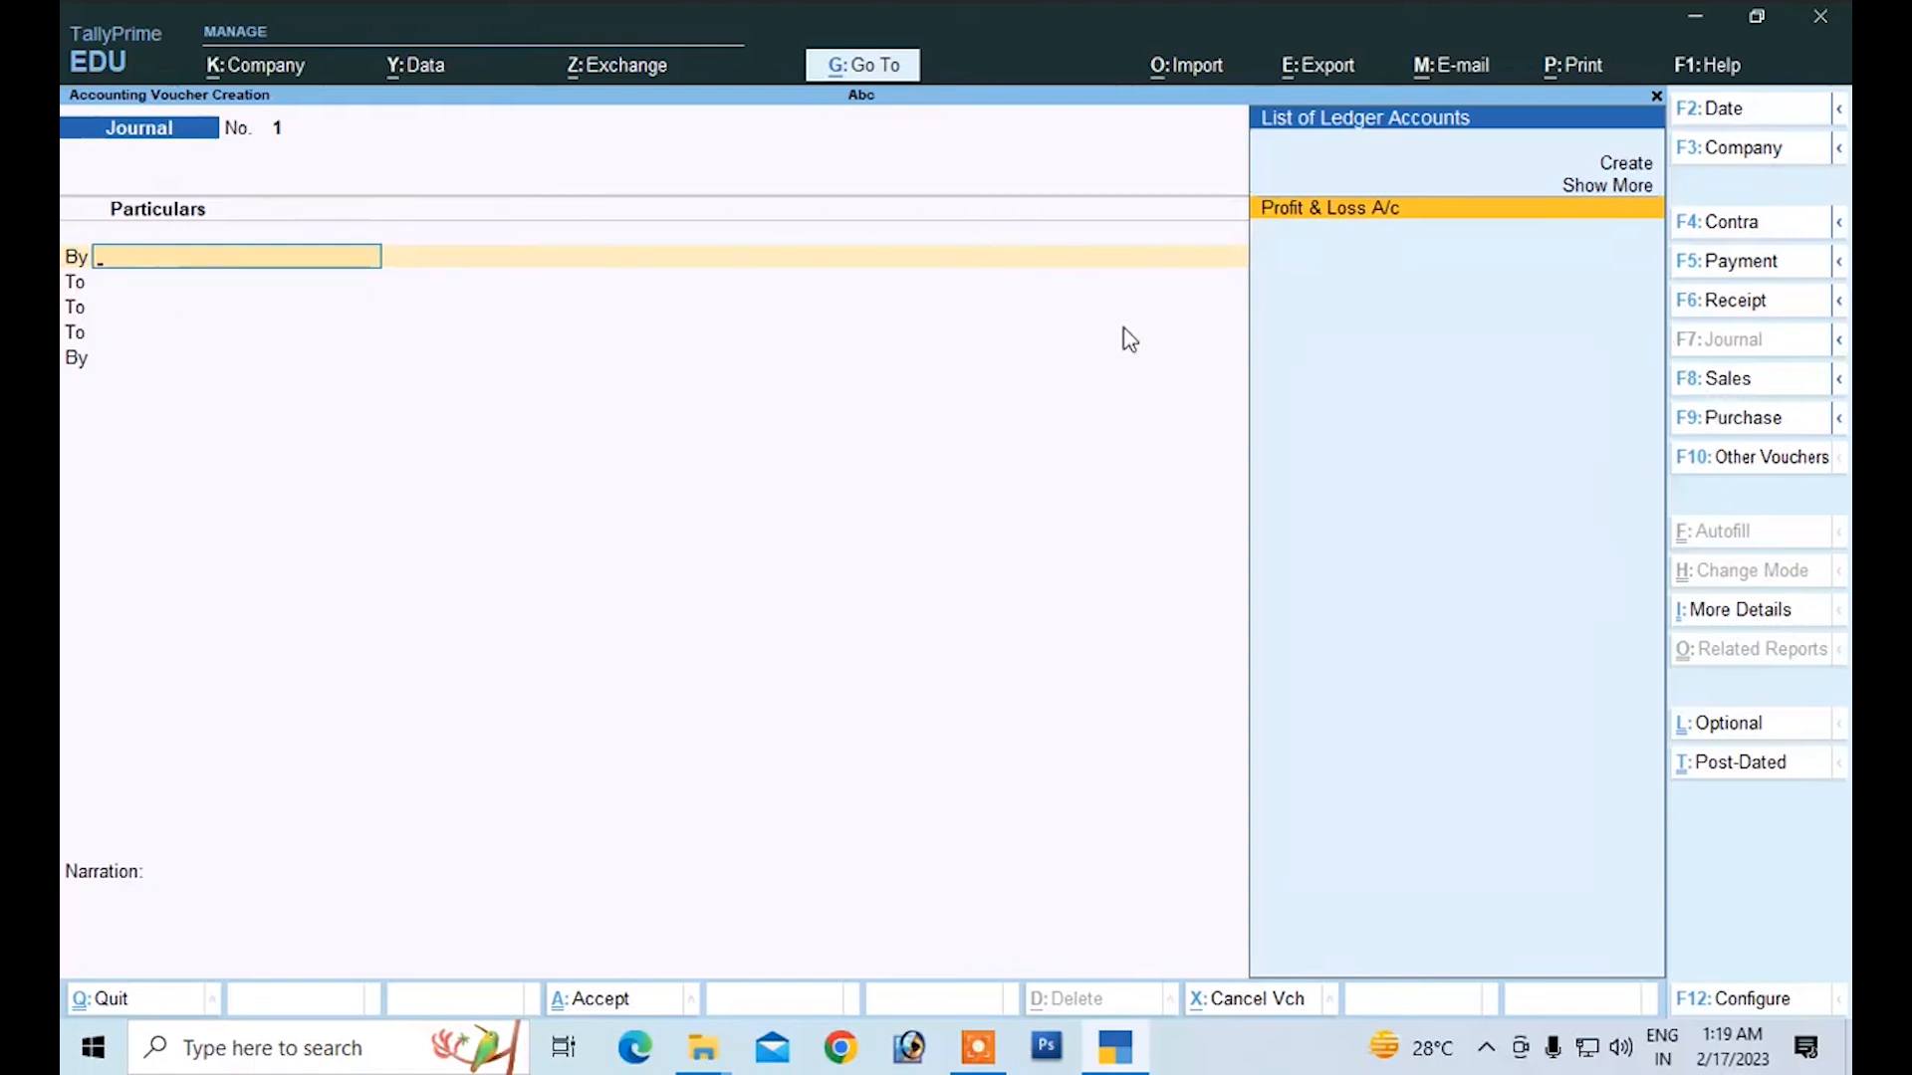
click(1704, 383)
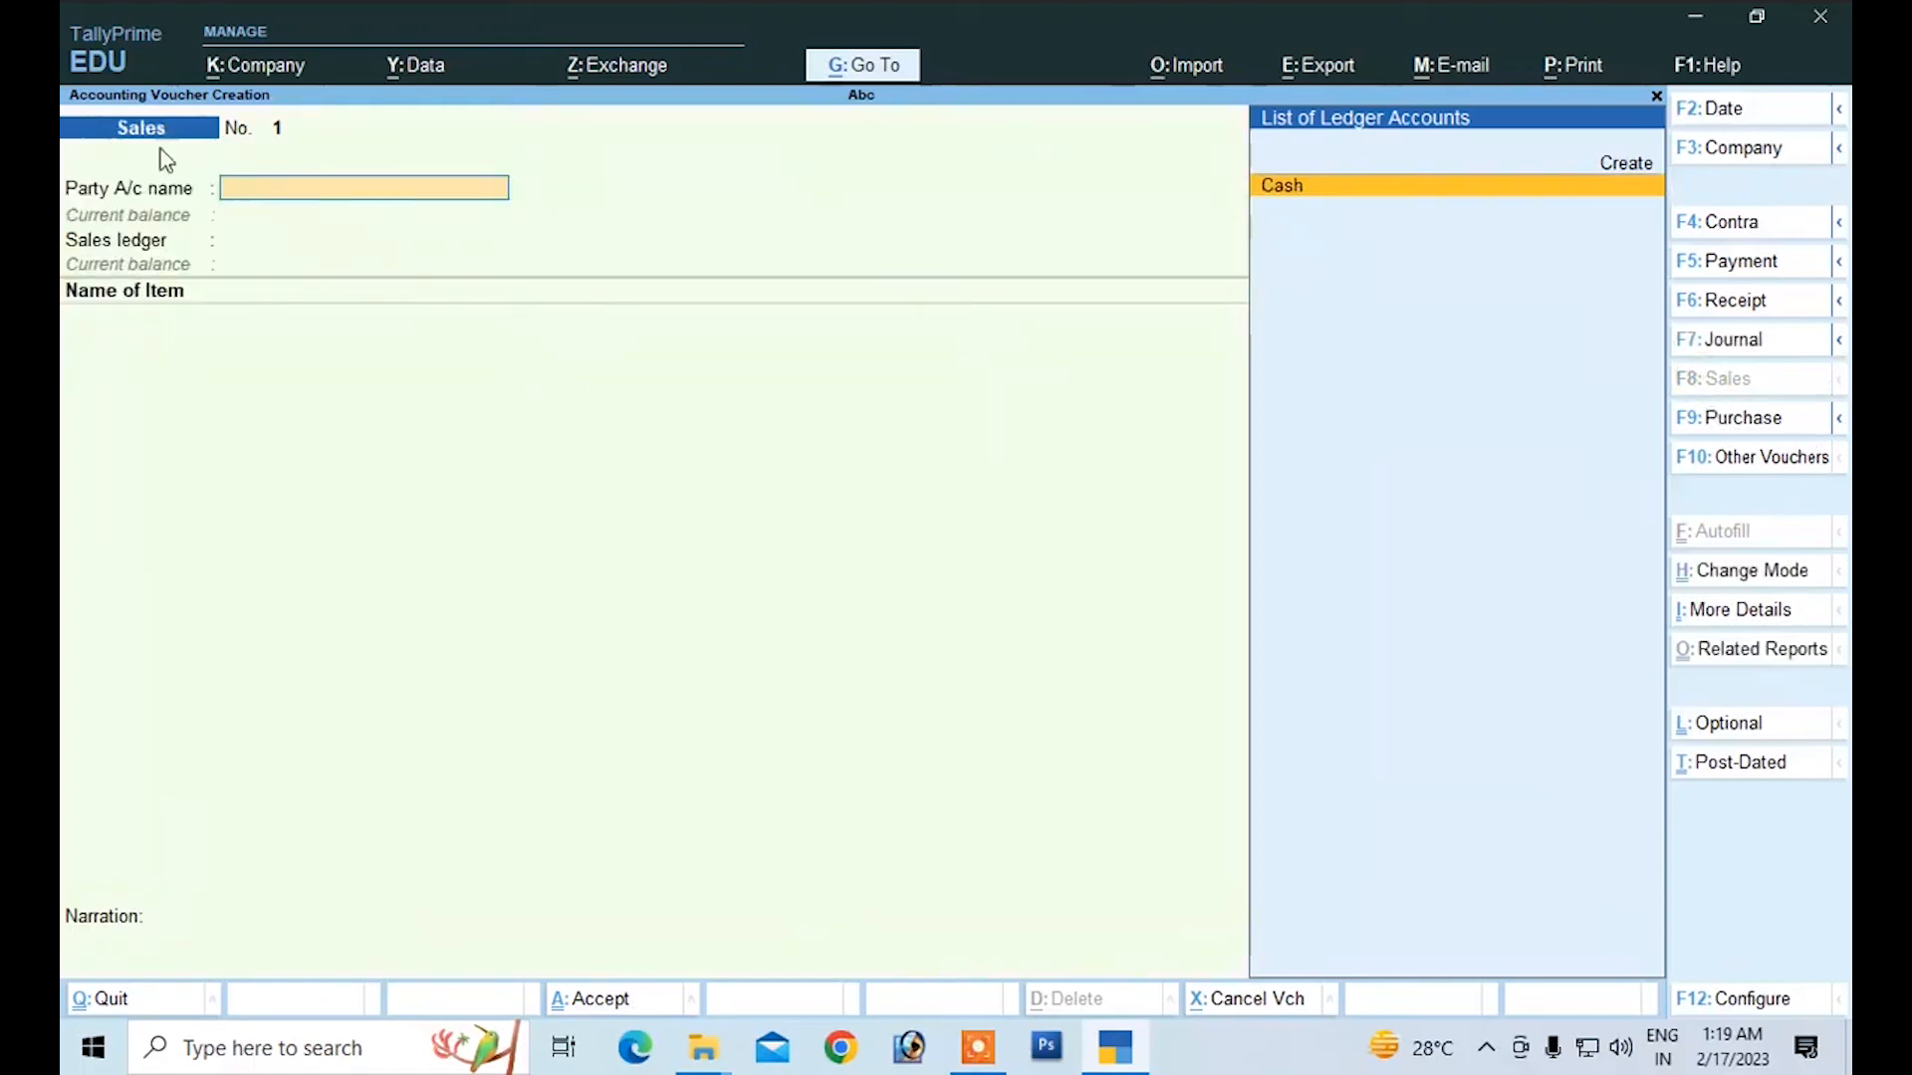
click(1692, 419)
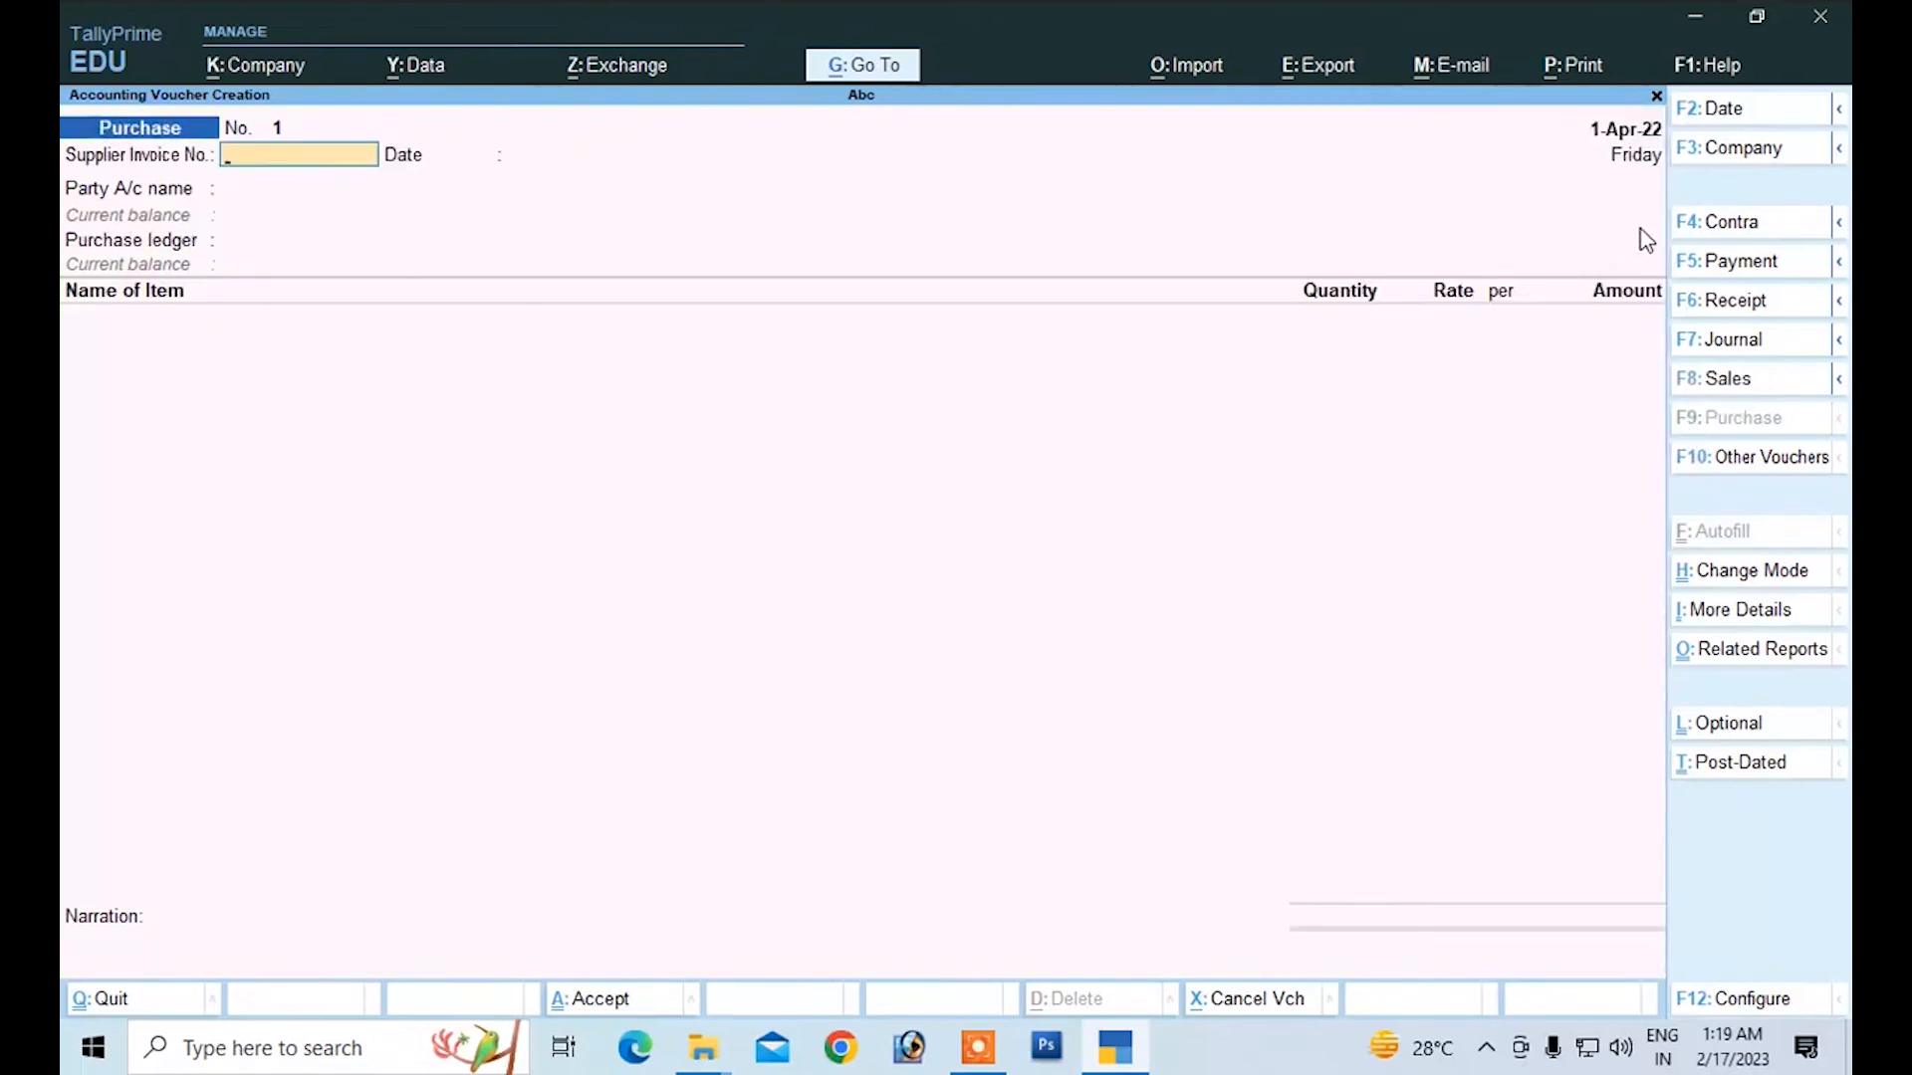
Step: Start a Contra voucher and change its voucher mode to Double Entry
click(1698, 223)
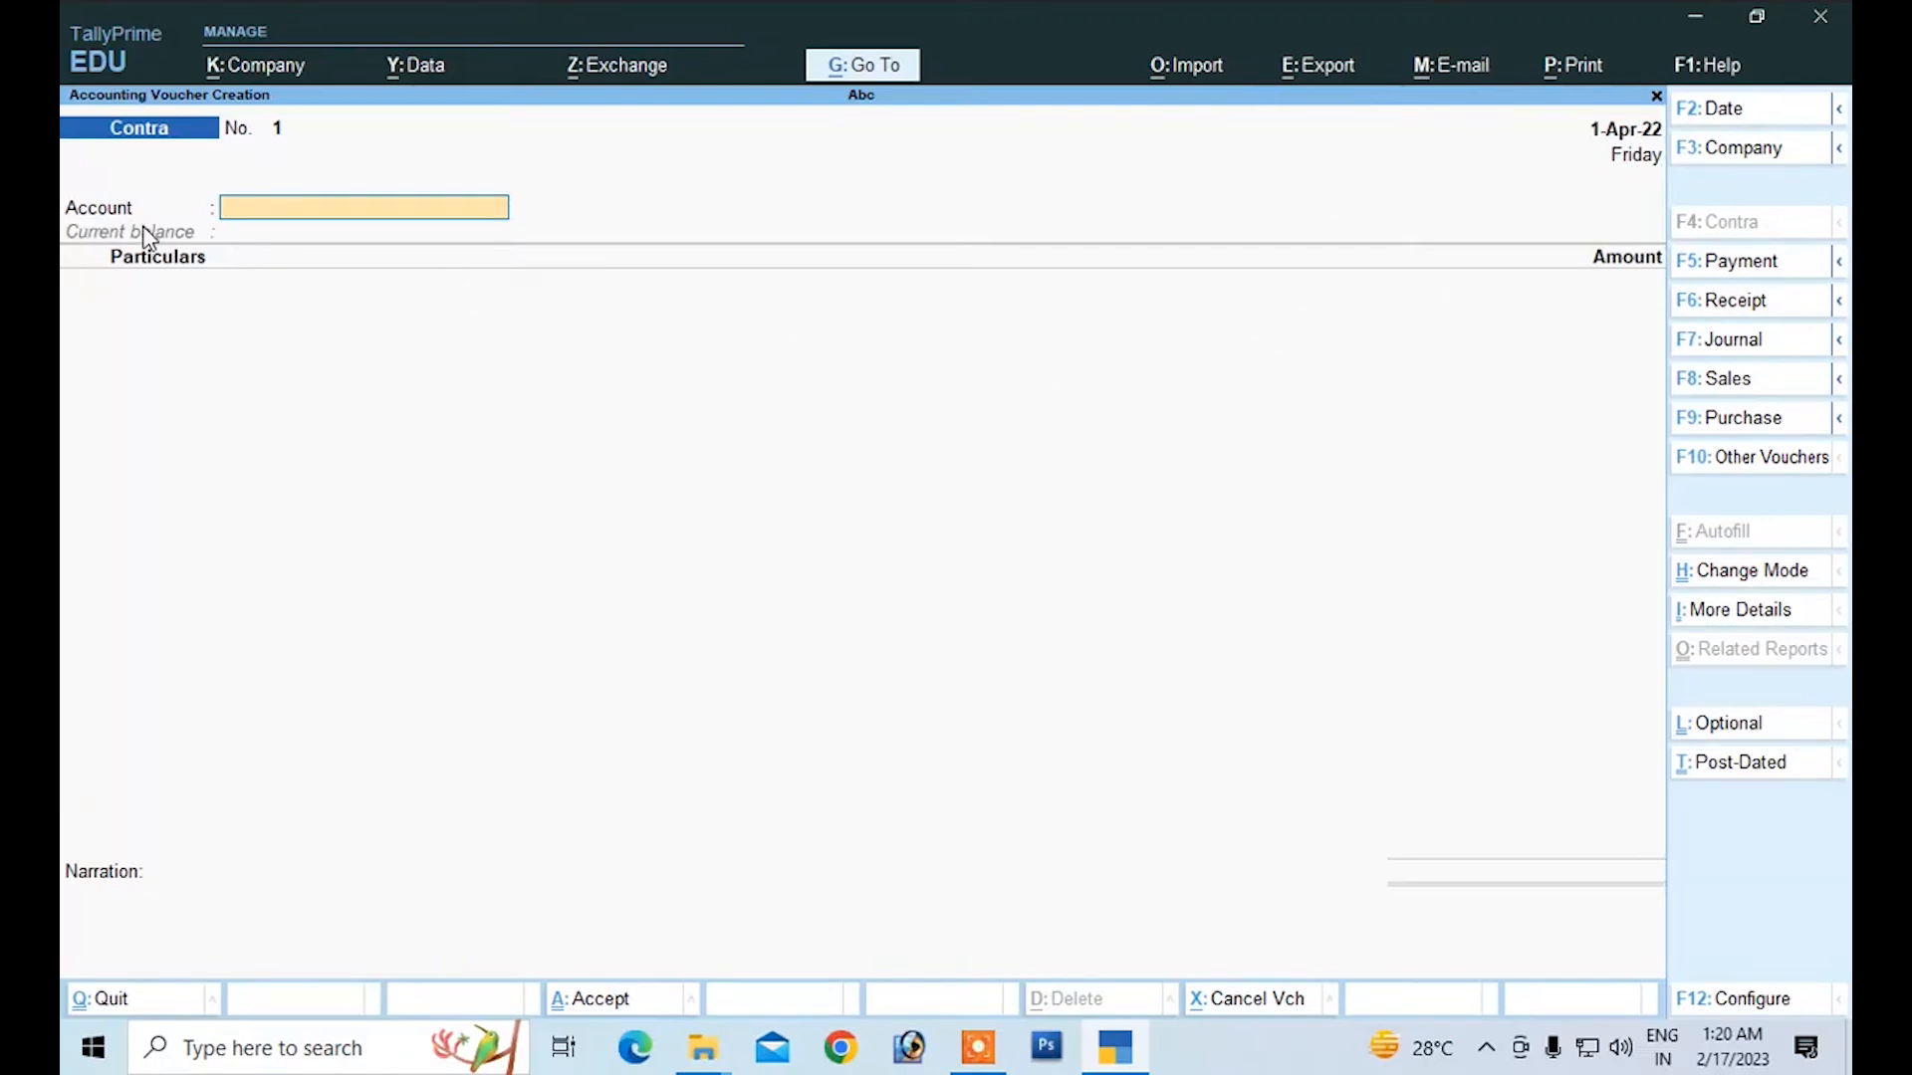
click(1718, 586)
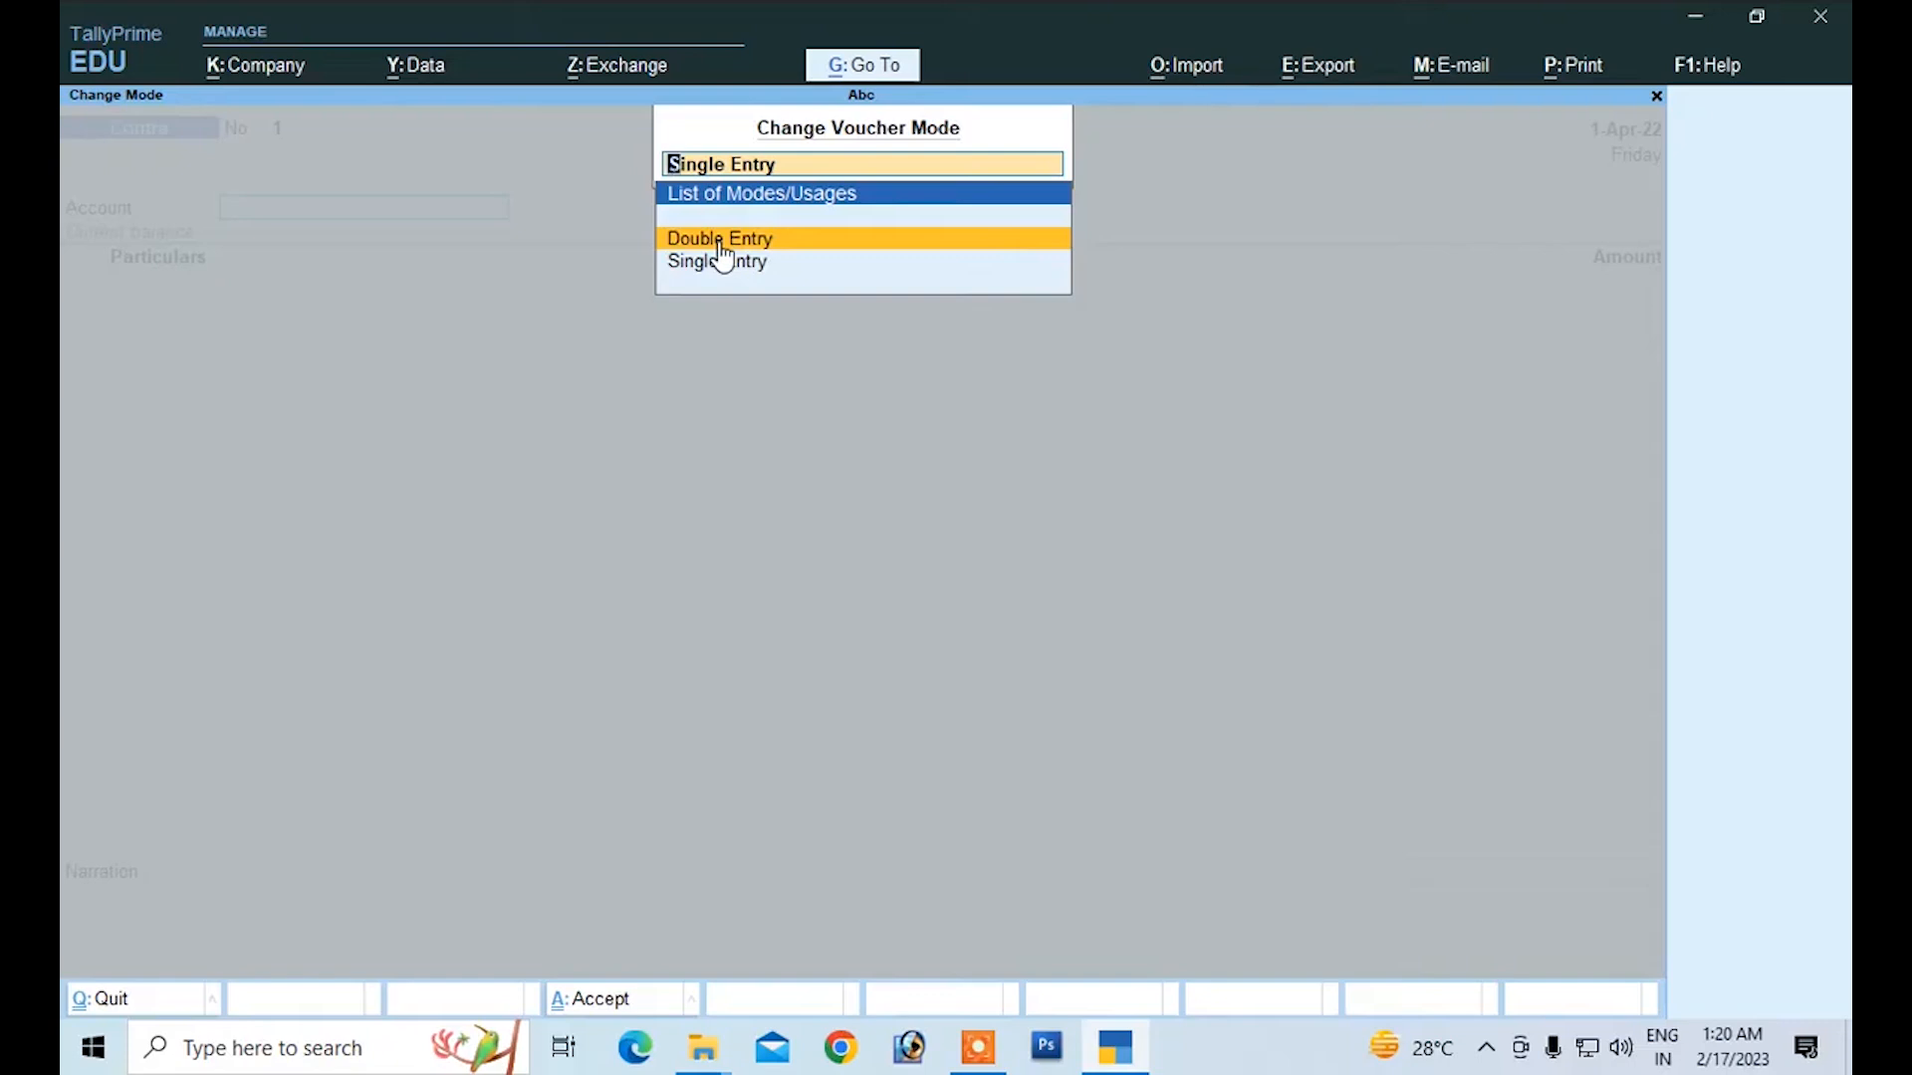
click(722, 249)
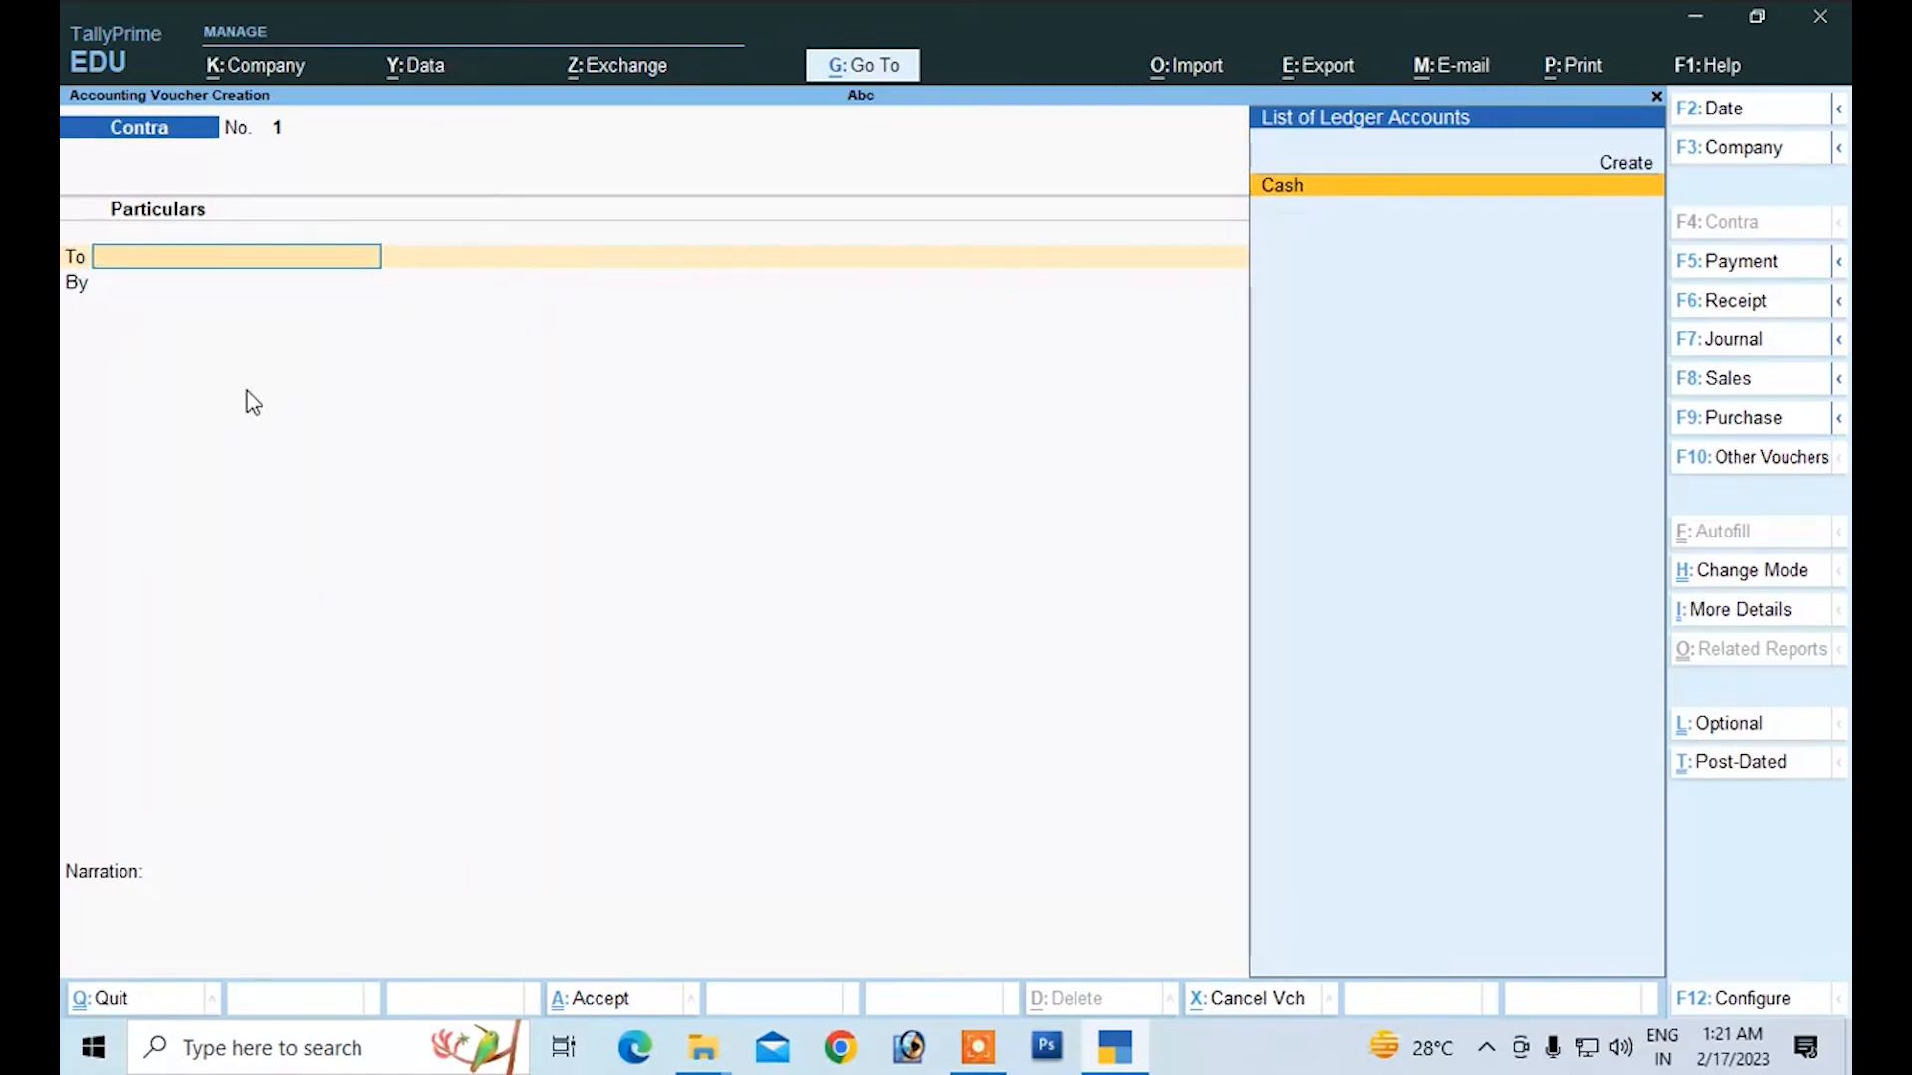
Step: Configure voucher entry to use Cr/Dr instead of To/By, keeping the other configuration options as they are
key(F12)
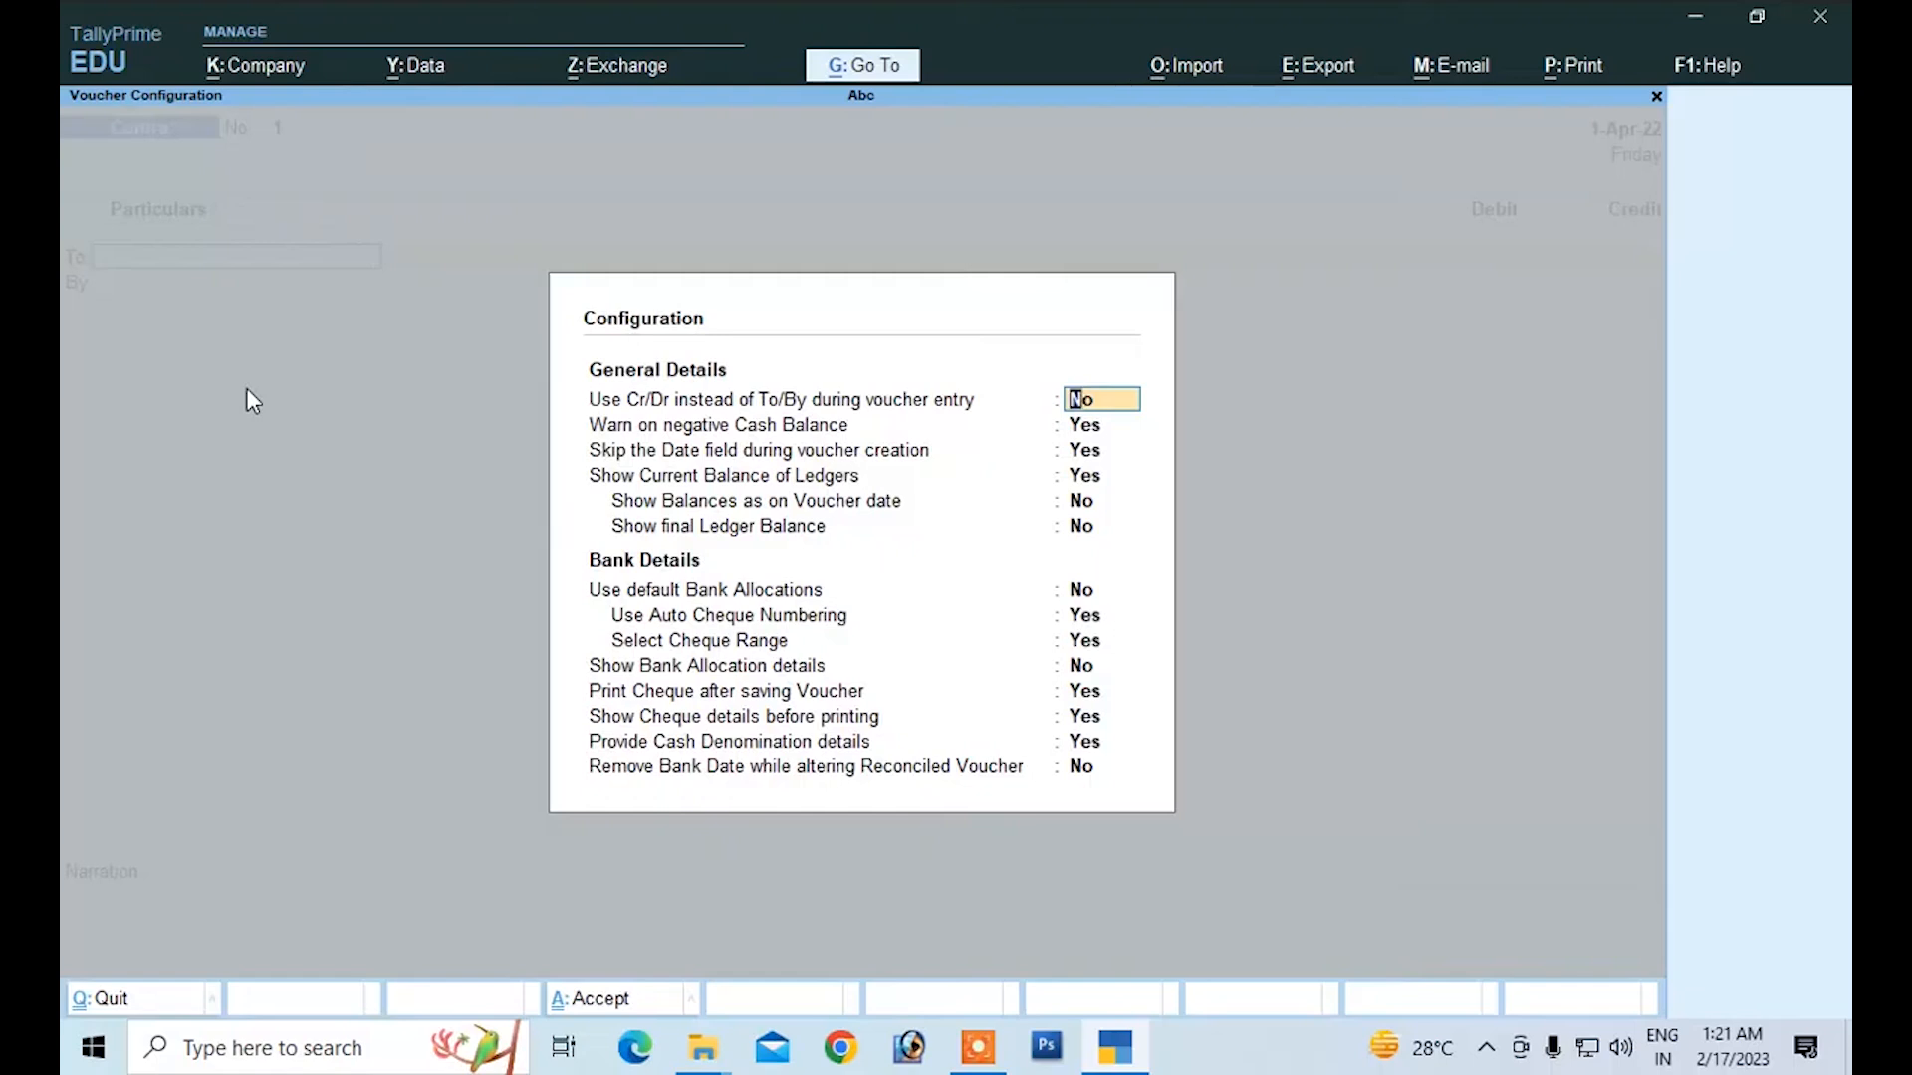
text(y)
key(Return)
key(Return)
key(Return)
key(Return)
key(Return)
key(Return)
key(Return)
key(Return)
key(Return)
key(Return)
key(Return)
key(Return)
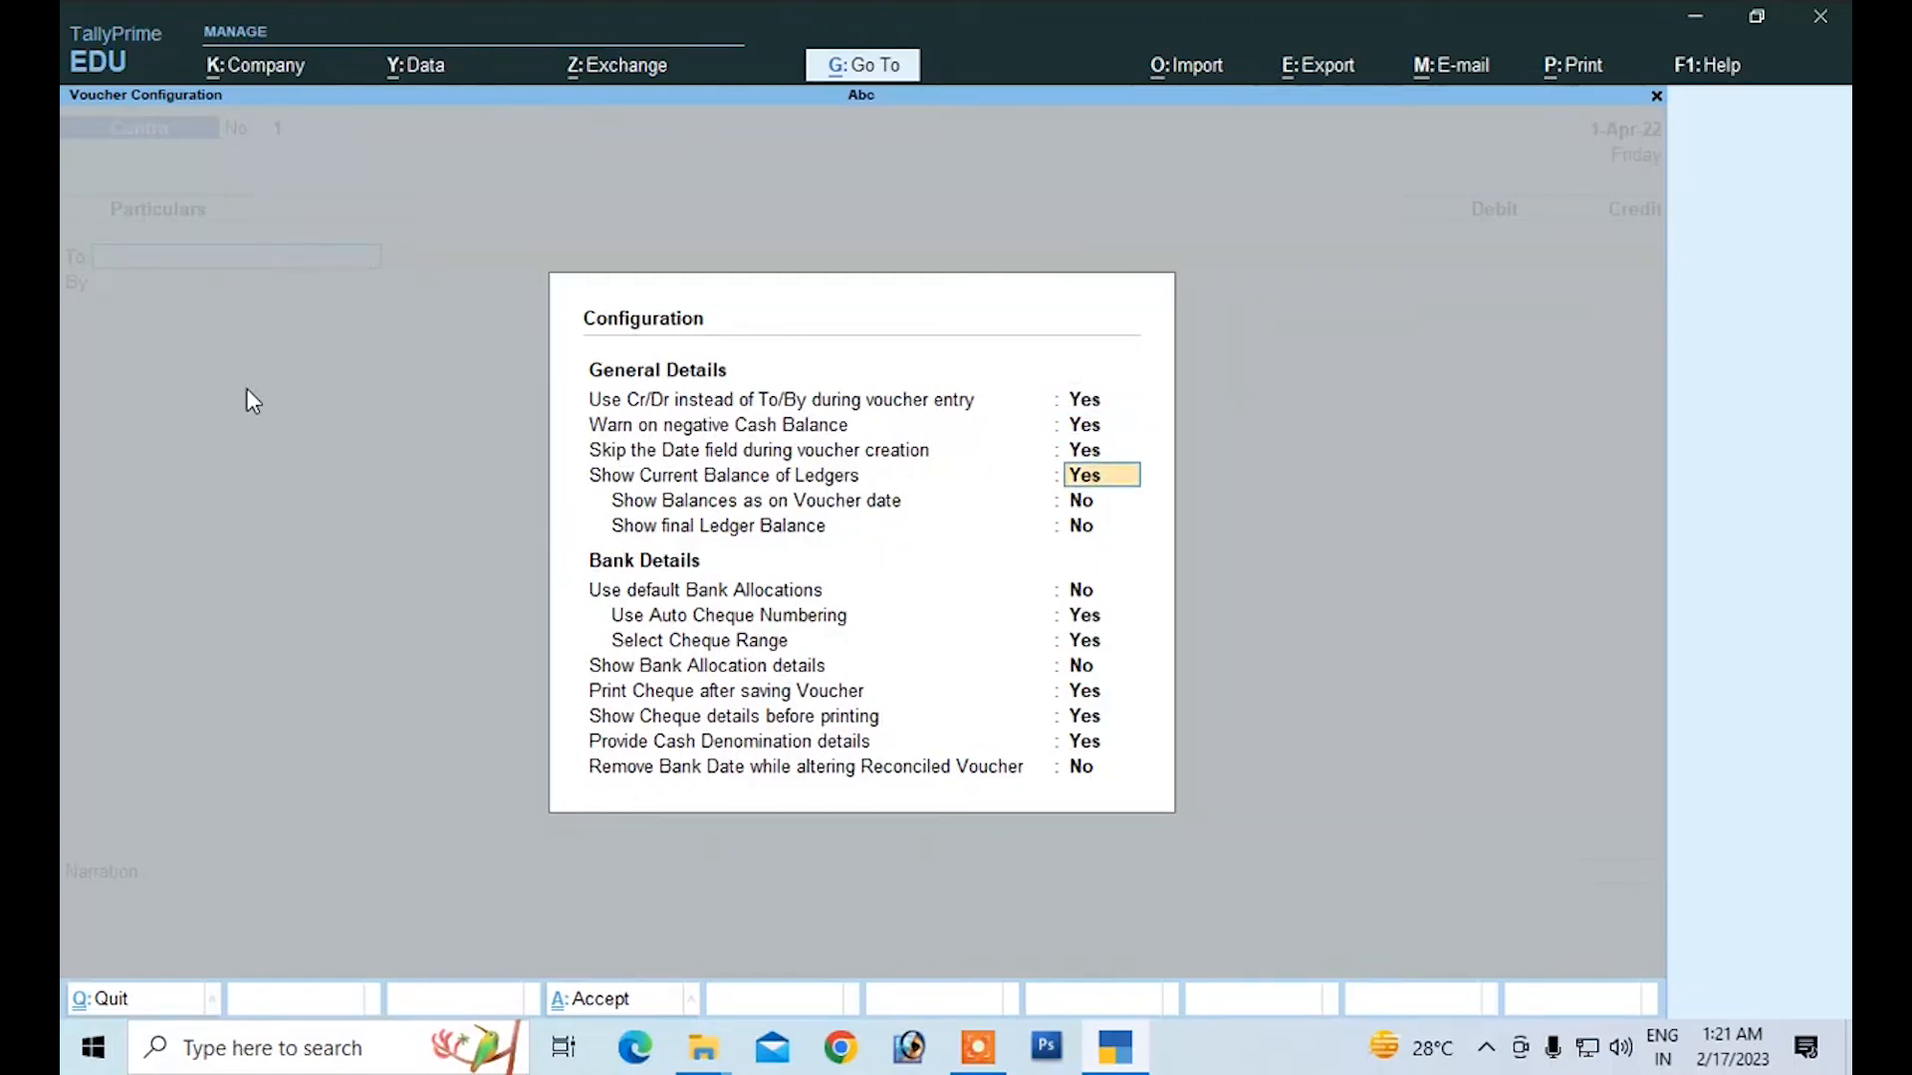
key(Return)
key(Return)
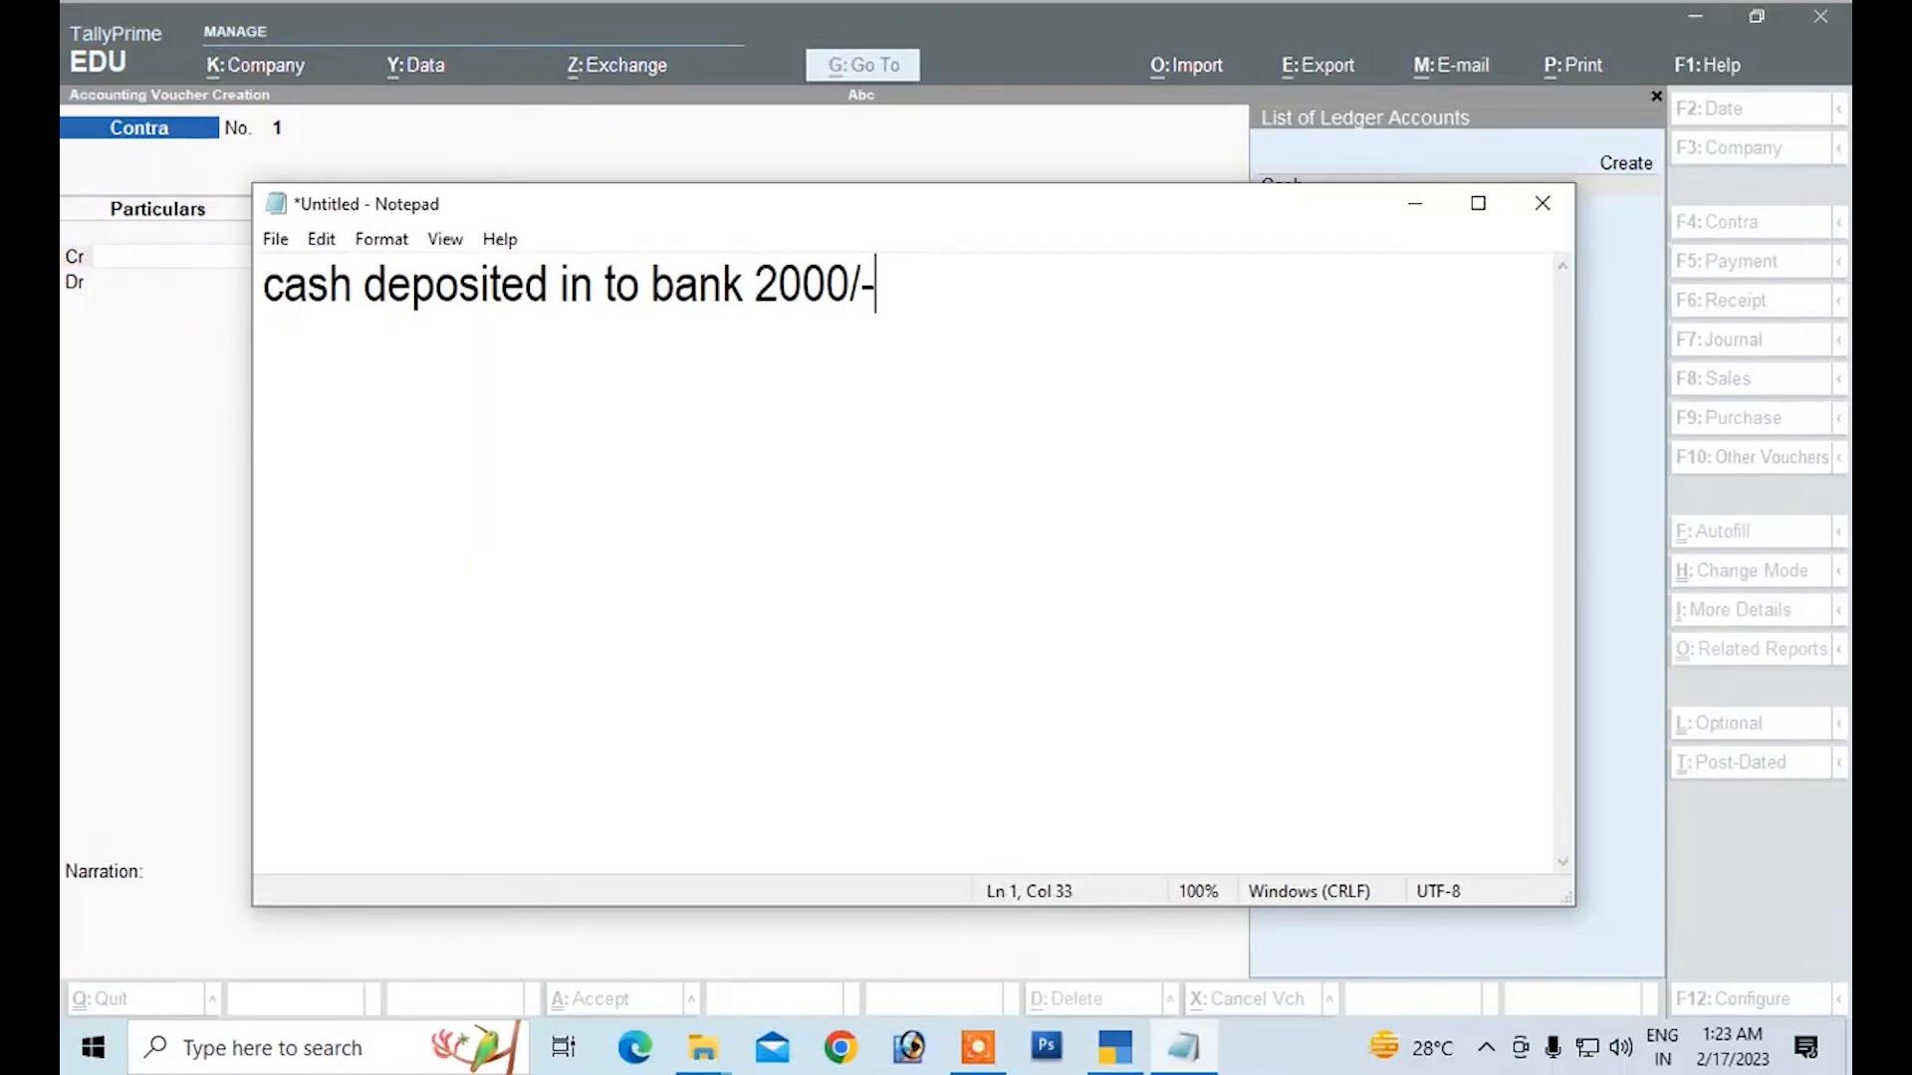
Step: In Notepad, add the lines "dr bank" and "cr cash" below the cash deposit sentence
key(Return)
key(Return)
text(dr)
key(Return)
text(ce)
key(BackSpace)
text(r)
key(Up)
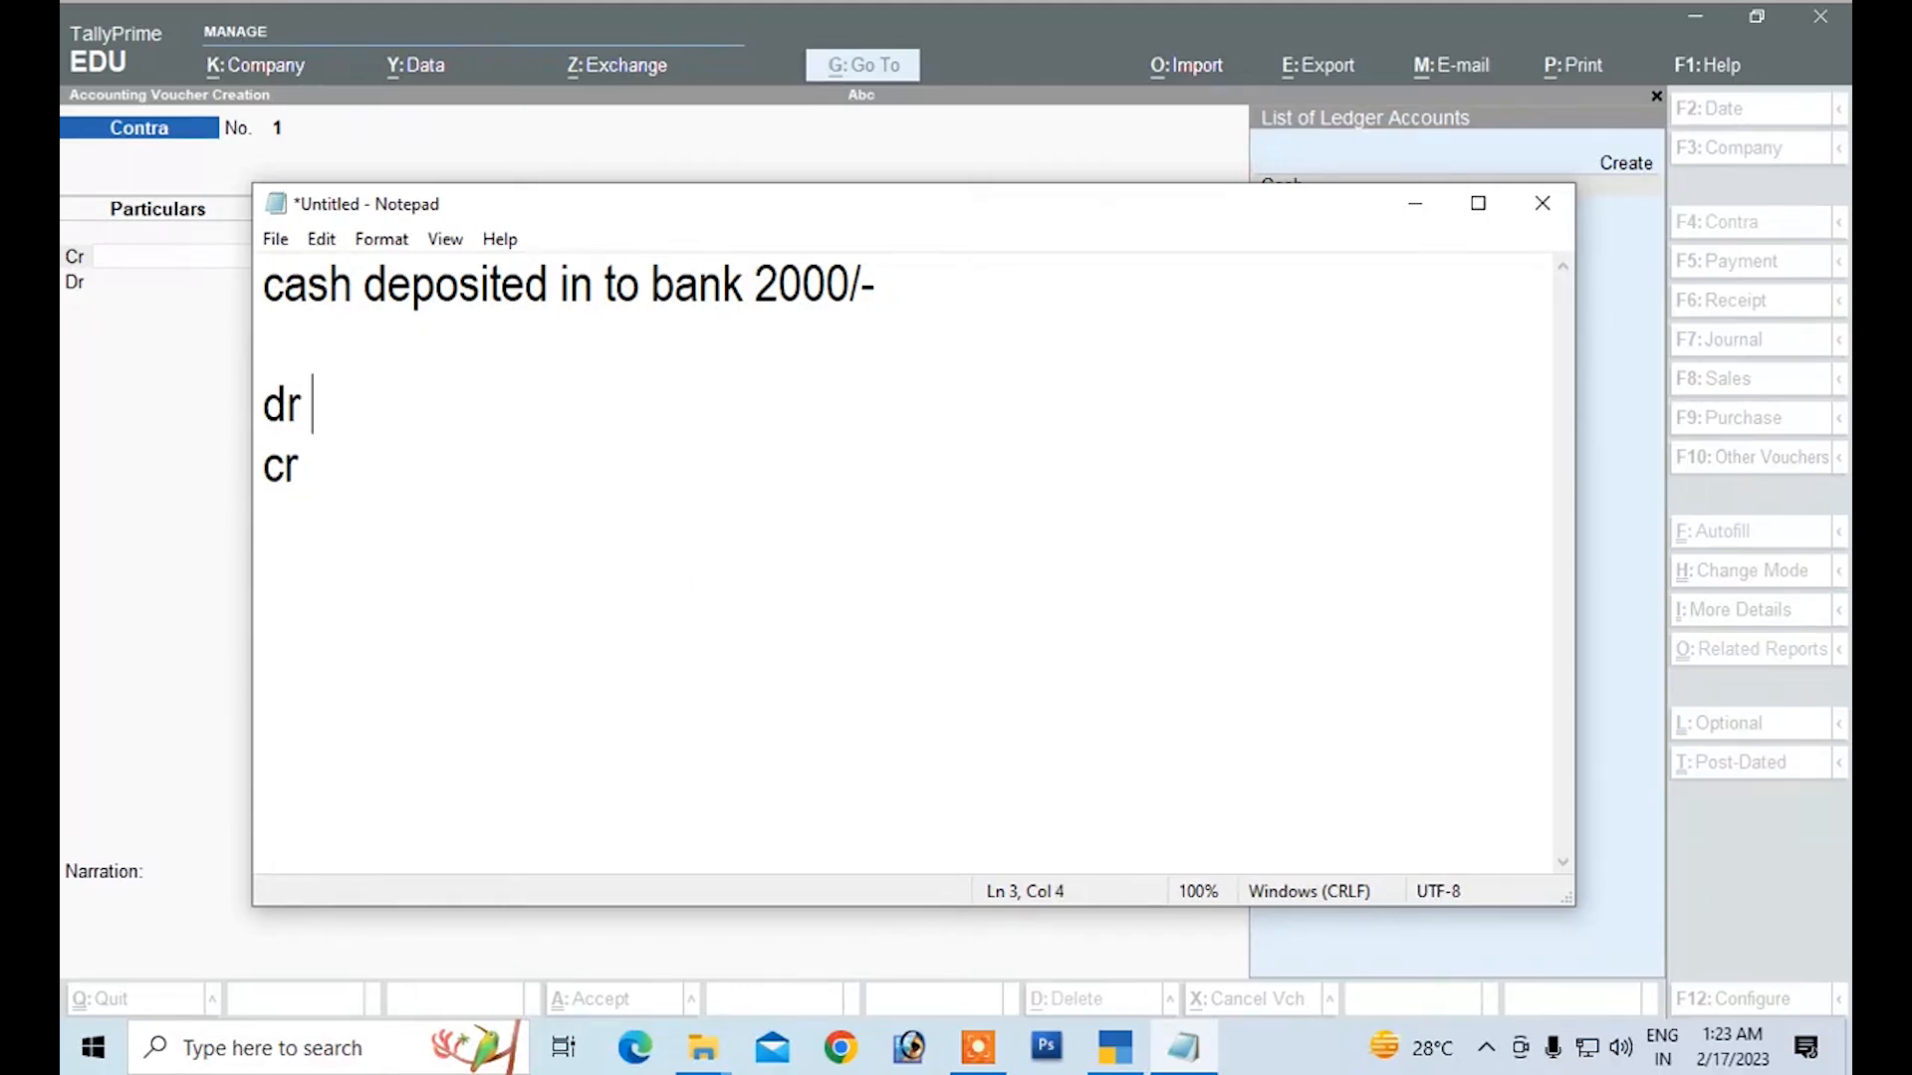
key(Down)
text(cash)
key(Up)
text(bank)
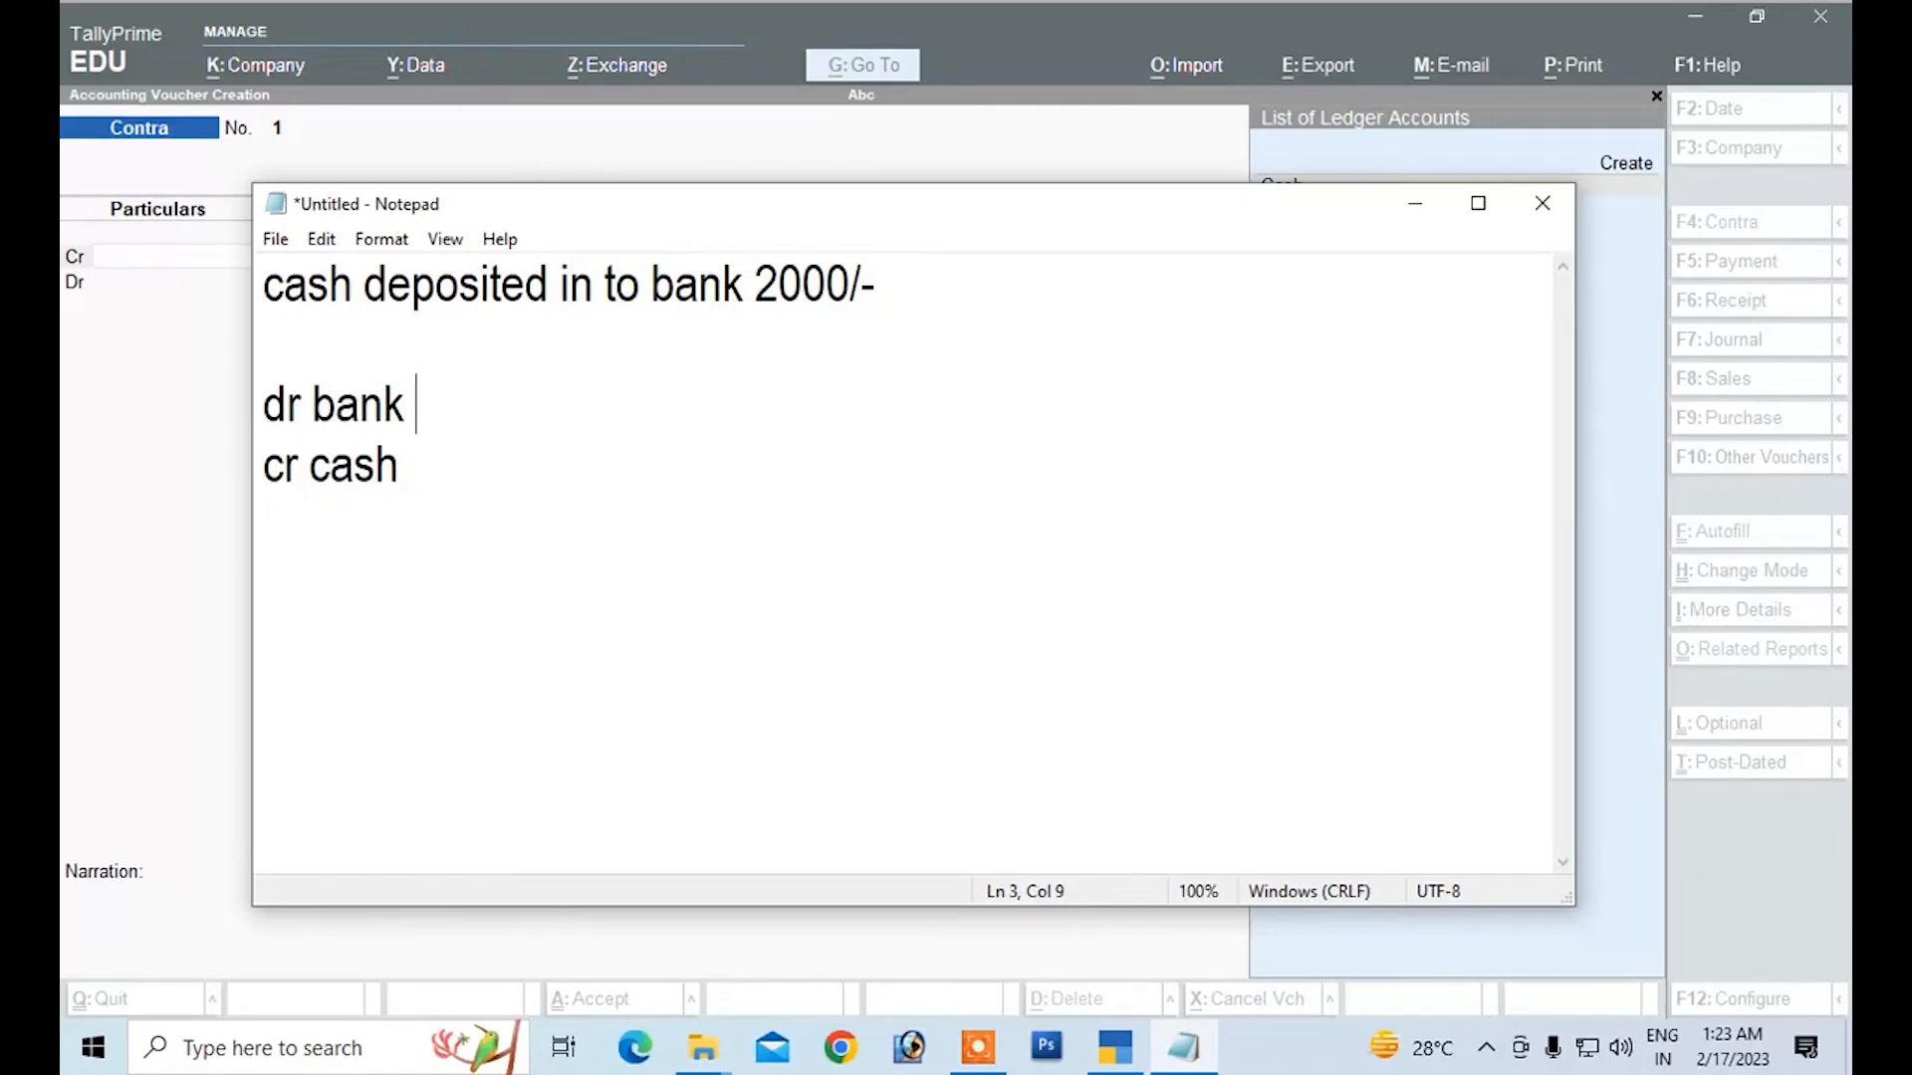
Step: Insert "sbi" before "bank" in both the cash deposit sentence and the dr line of the note
key(Up)
key(Up)
key(Right)
key(Right)
key(Right)
key(Right)
key(Right)
key(Right)
key(Right)
key(Right)
key(Right)
key(Right)
key(Right)
key(Right)
key(Right)
key(Right)
key(Right)
key(Right)
key(Right)
key(Right)
key(Right)
key(Right)
key(Right)
text(b)
key(BackSpace)
text(sbi)
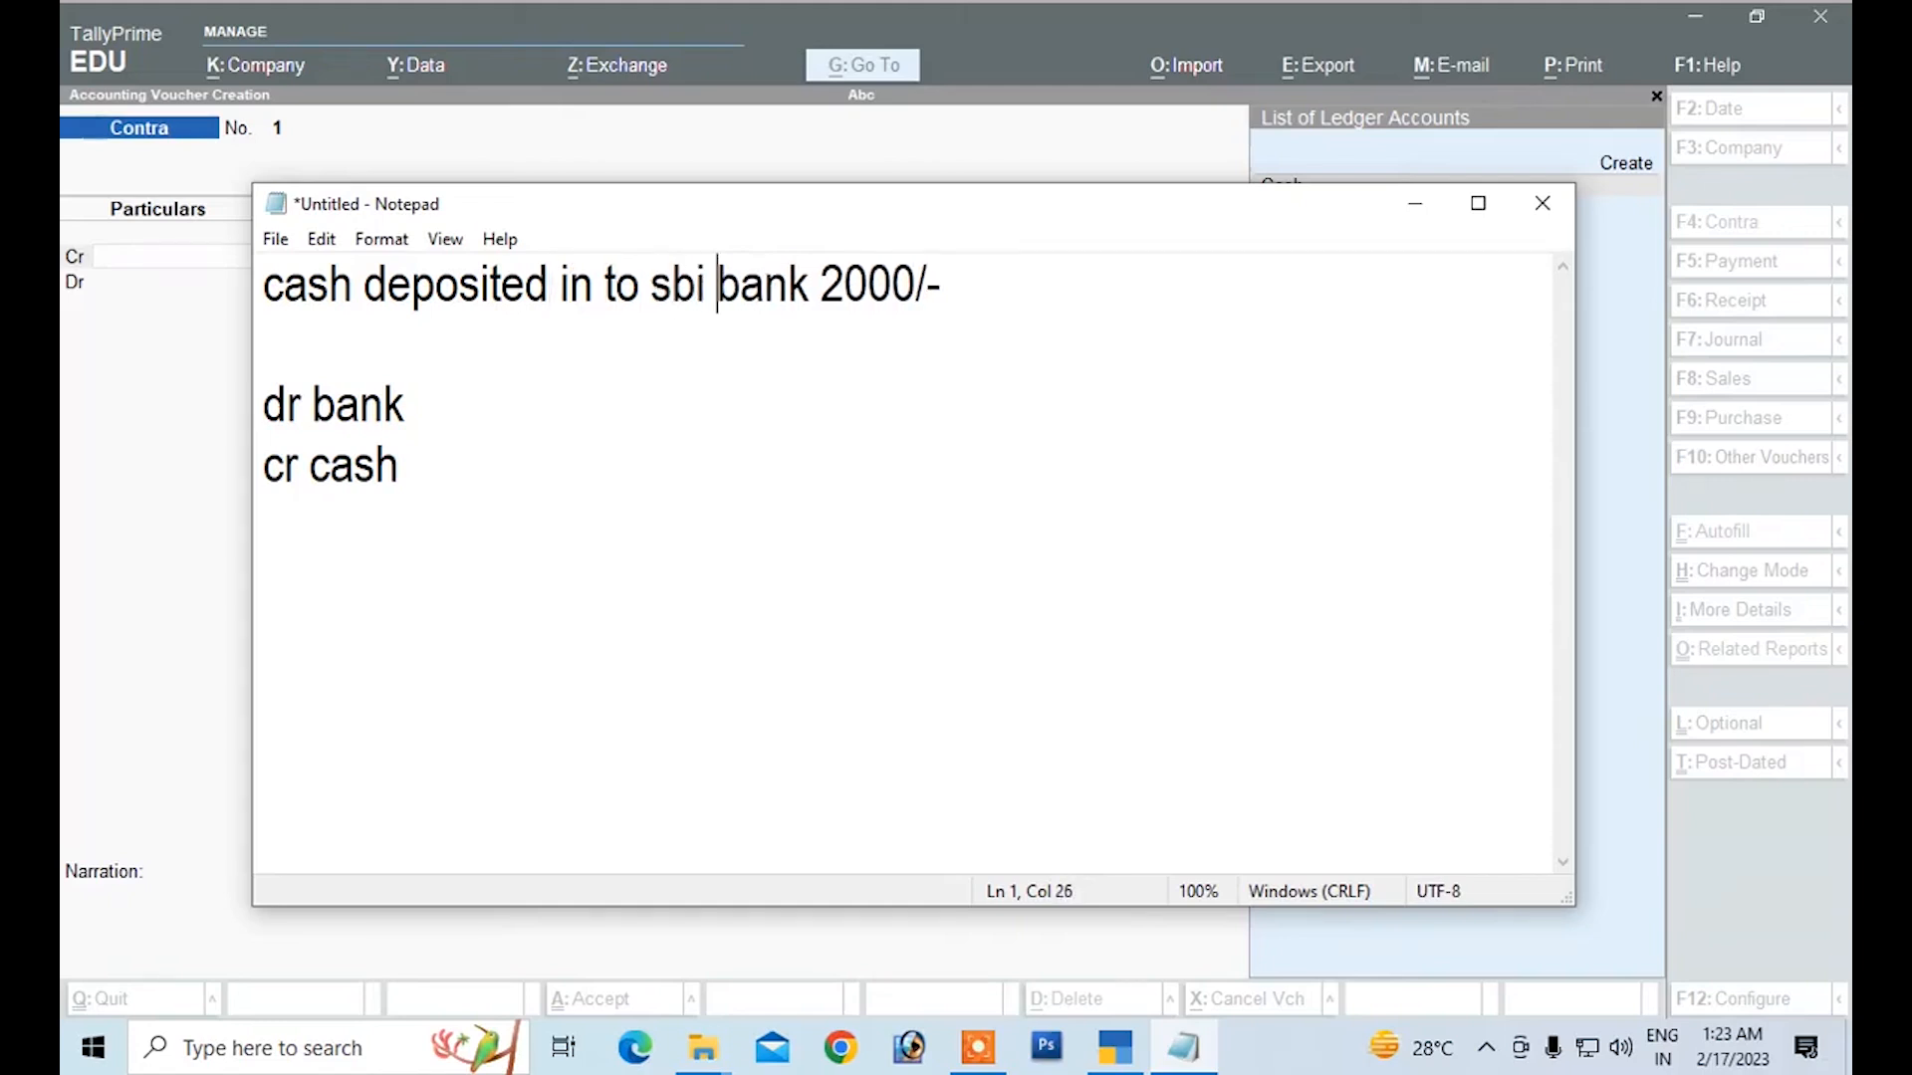
key(Down)
key(Down)
key(Right)
key(Right)
text(sbi)
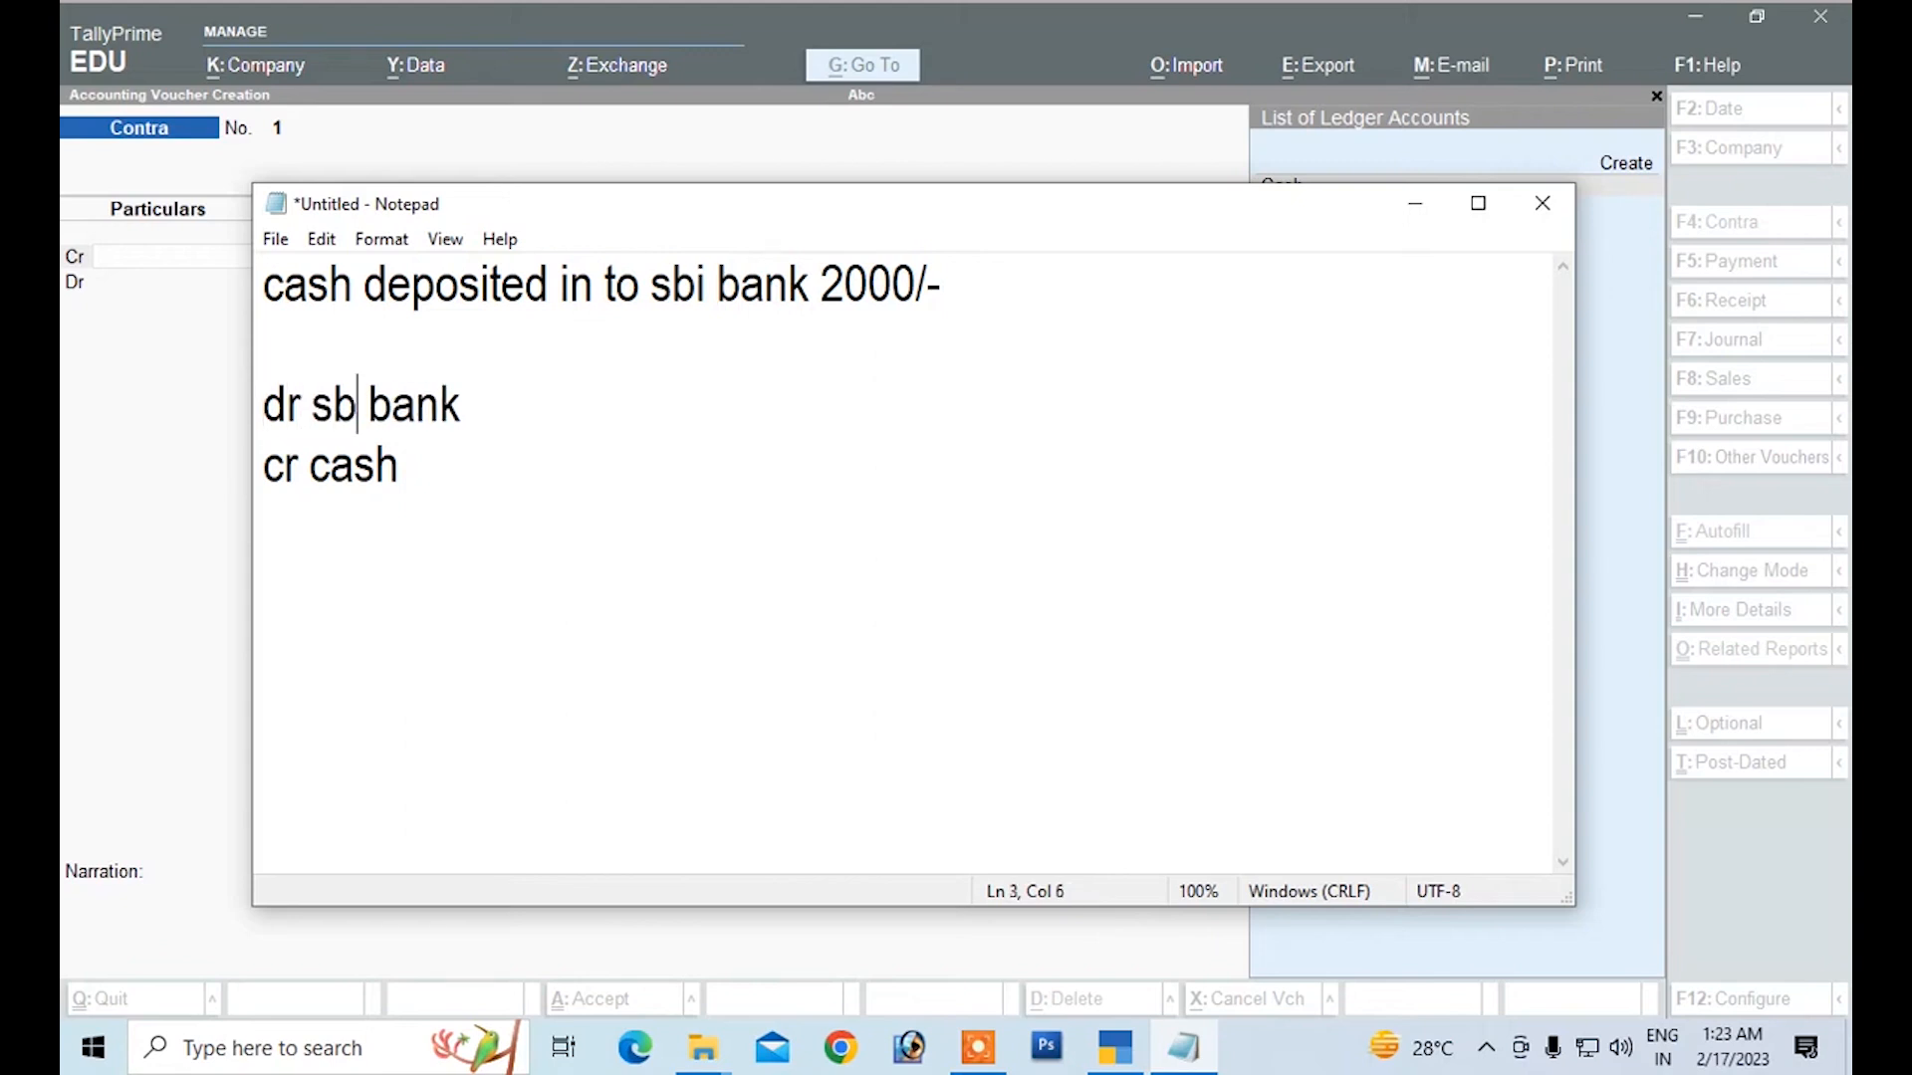
Step: Add the amount 2000 at the end of both the dr and cr lines of the note
key(Right)
key(Right)
key(Right)
key(Right)
key(Right)
key(Right)
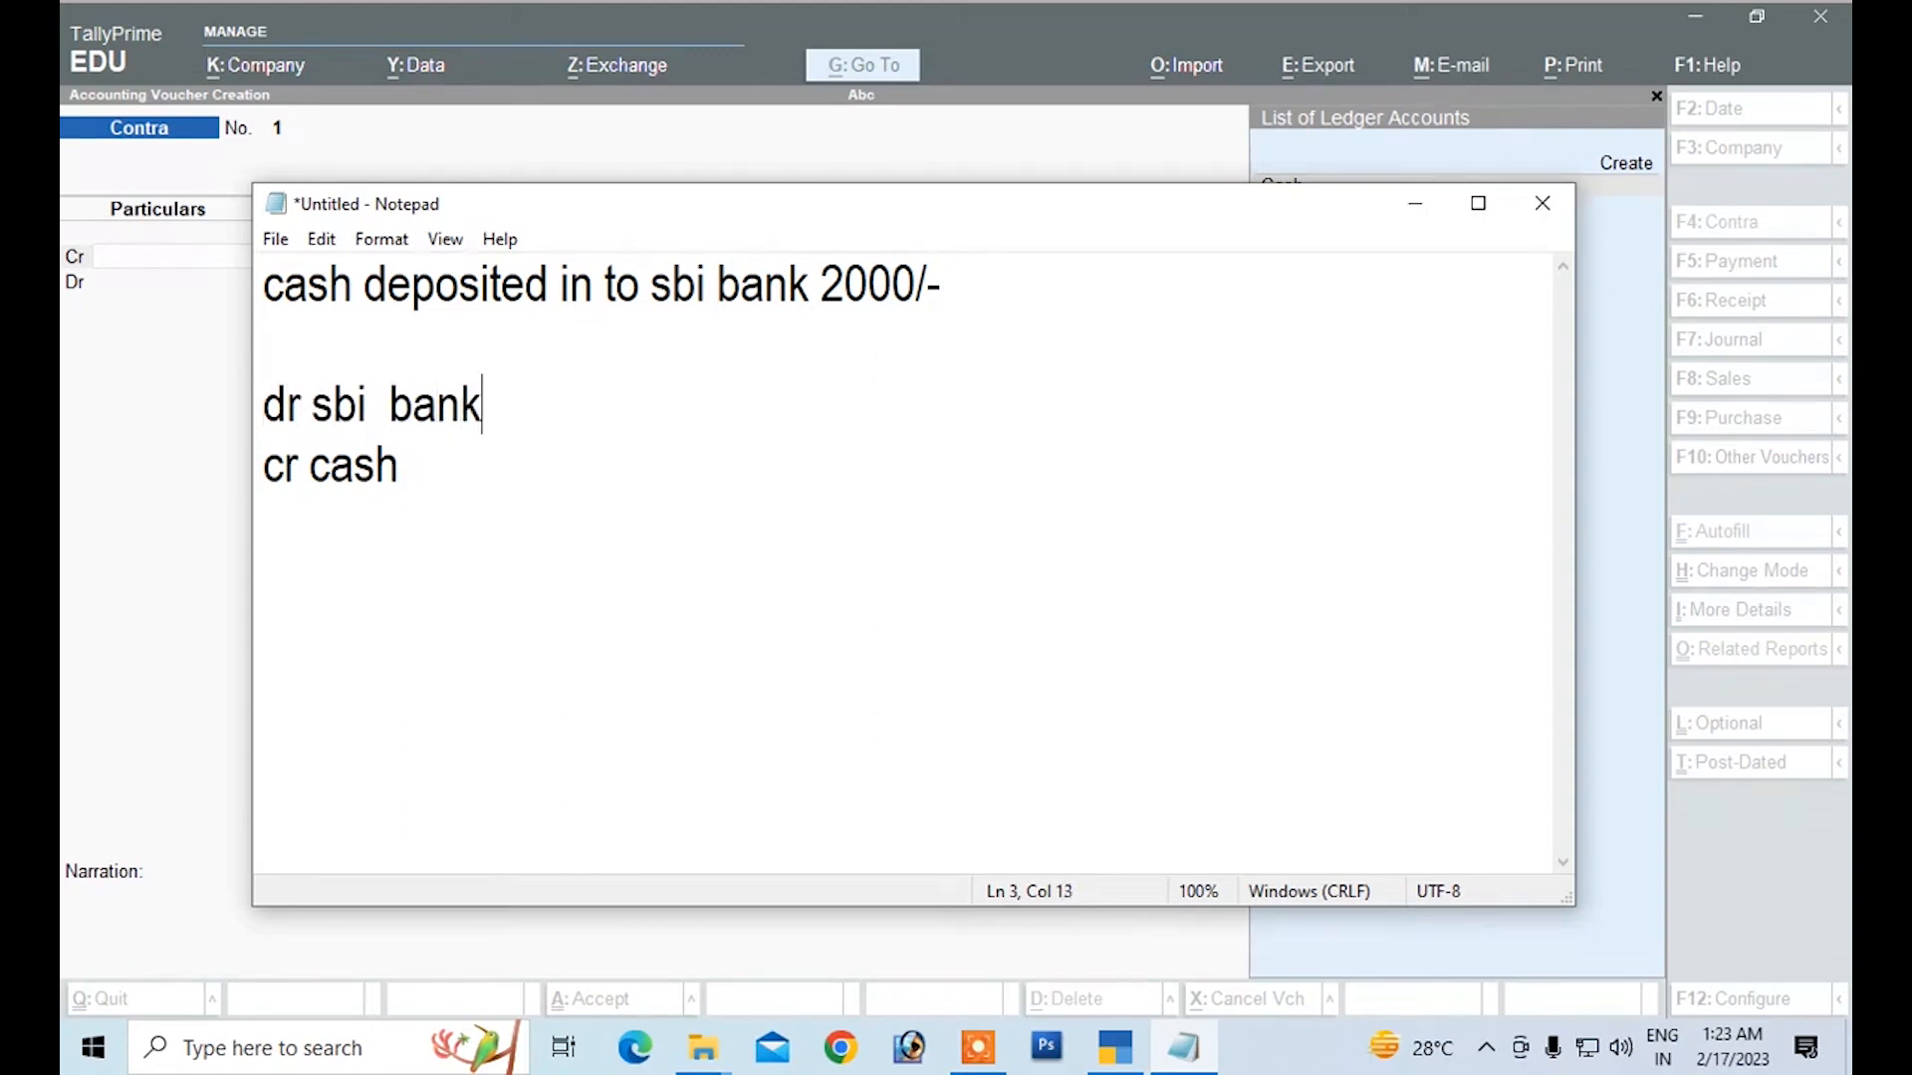
text(2000)
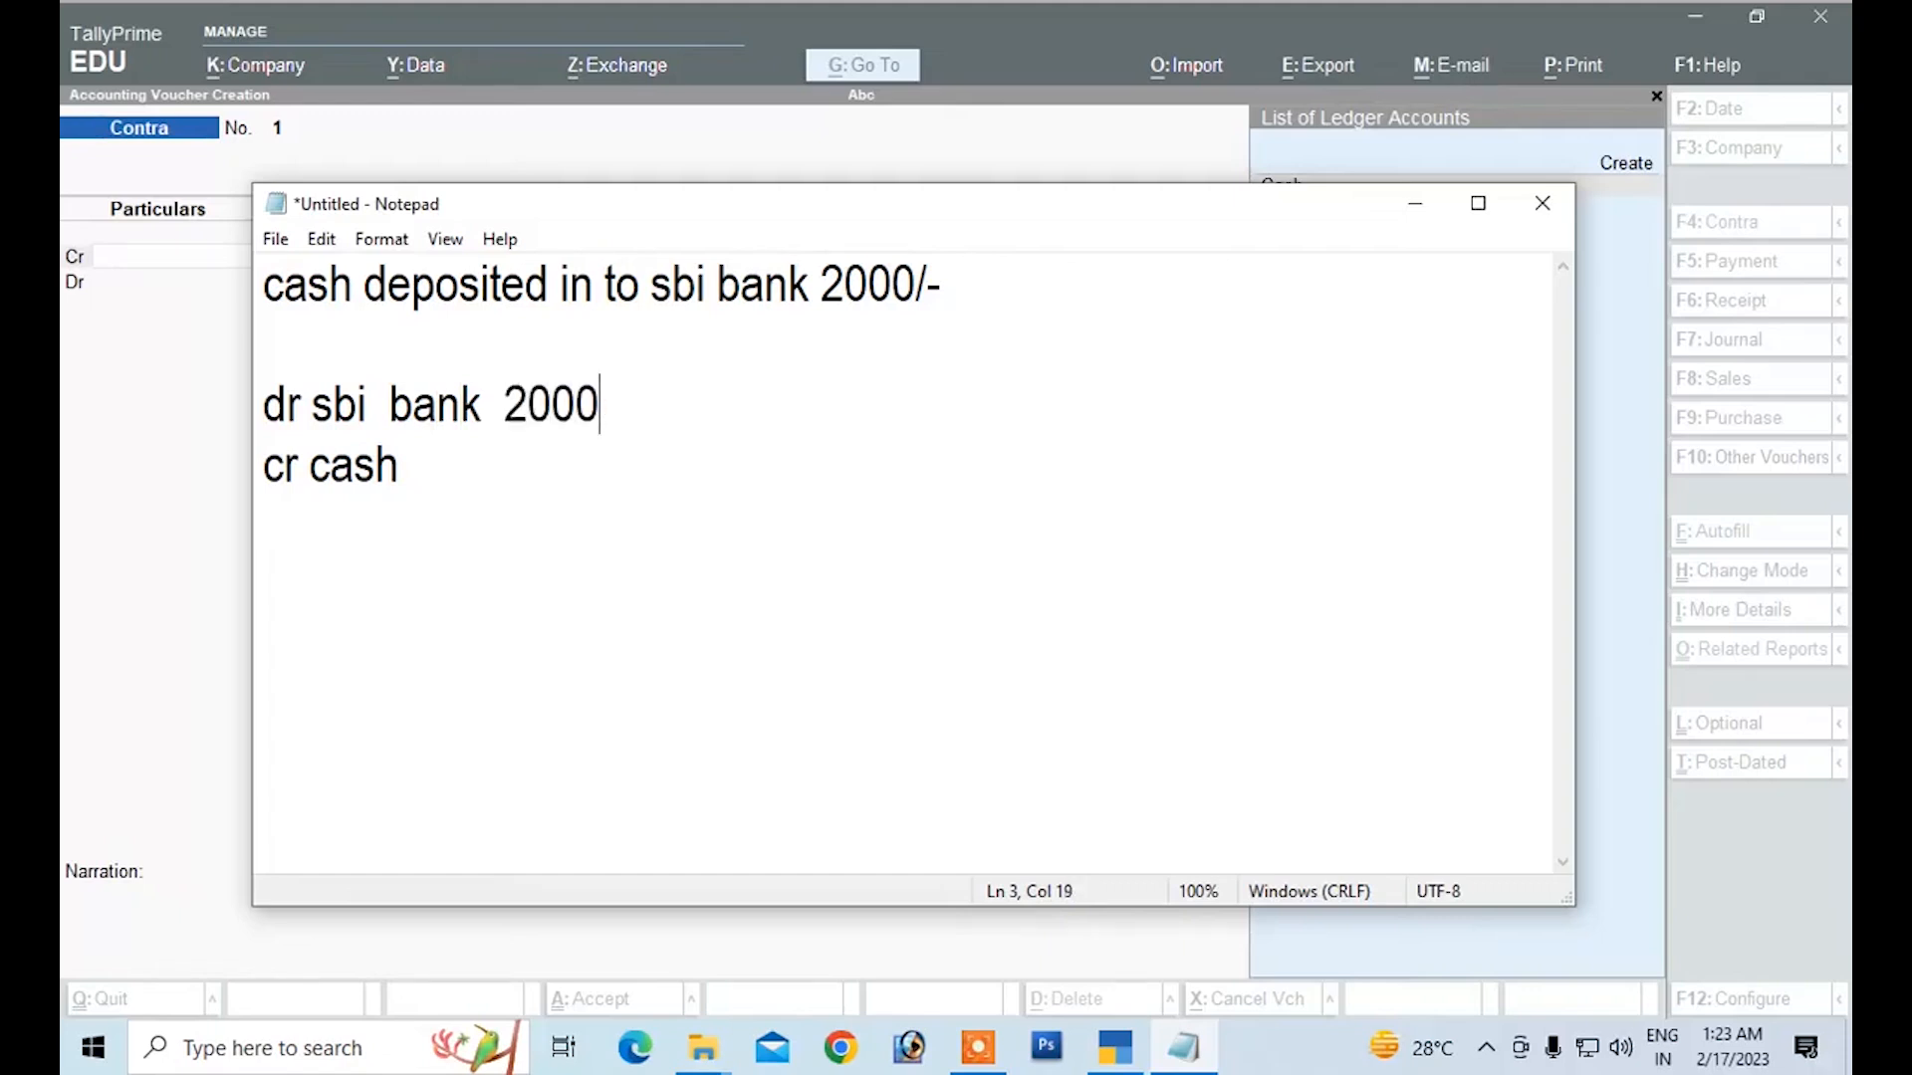
key(Down)
text(2000)
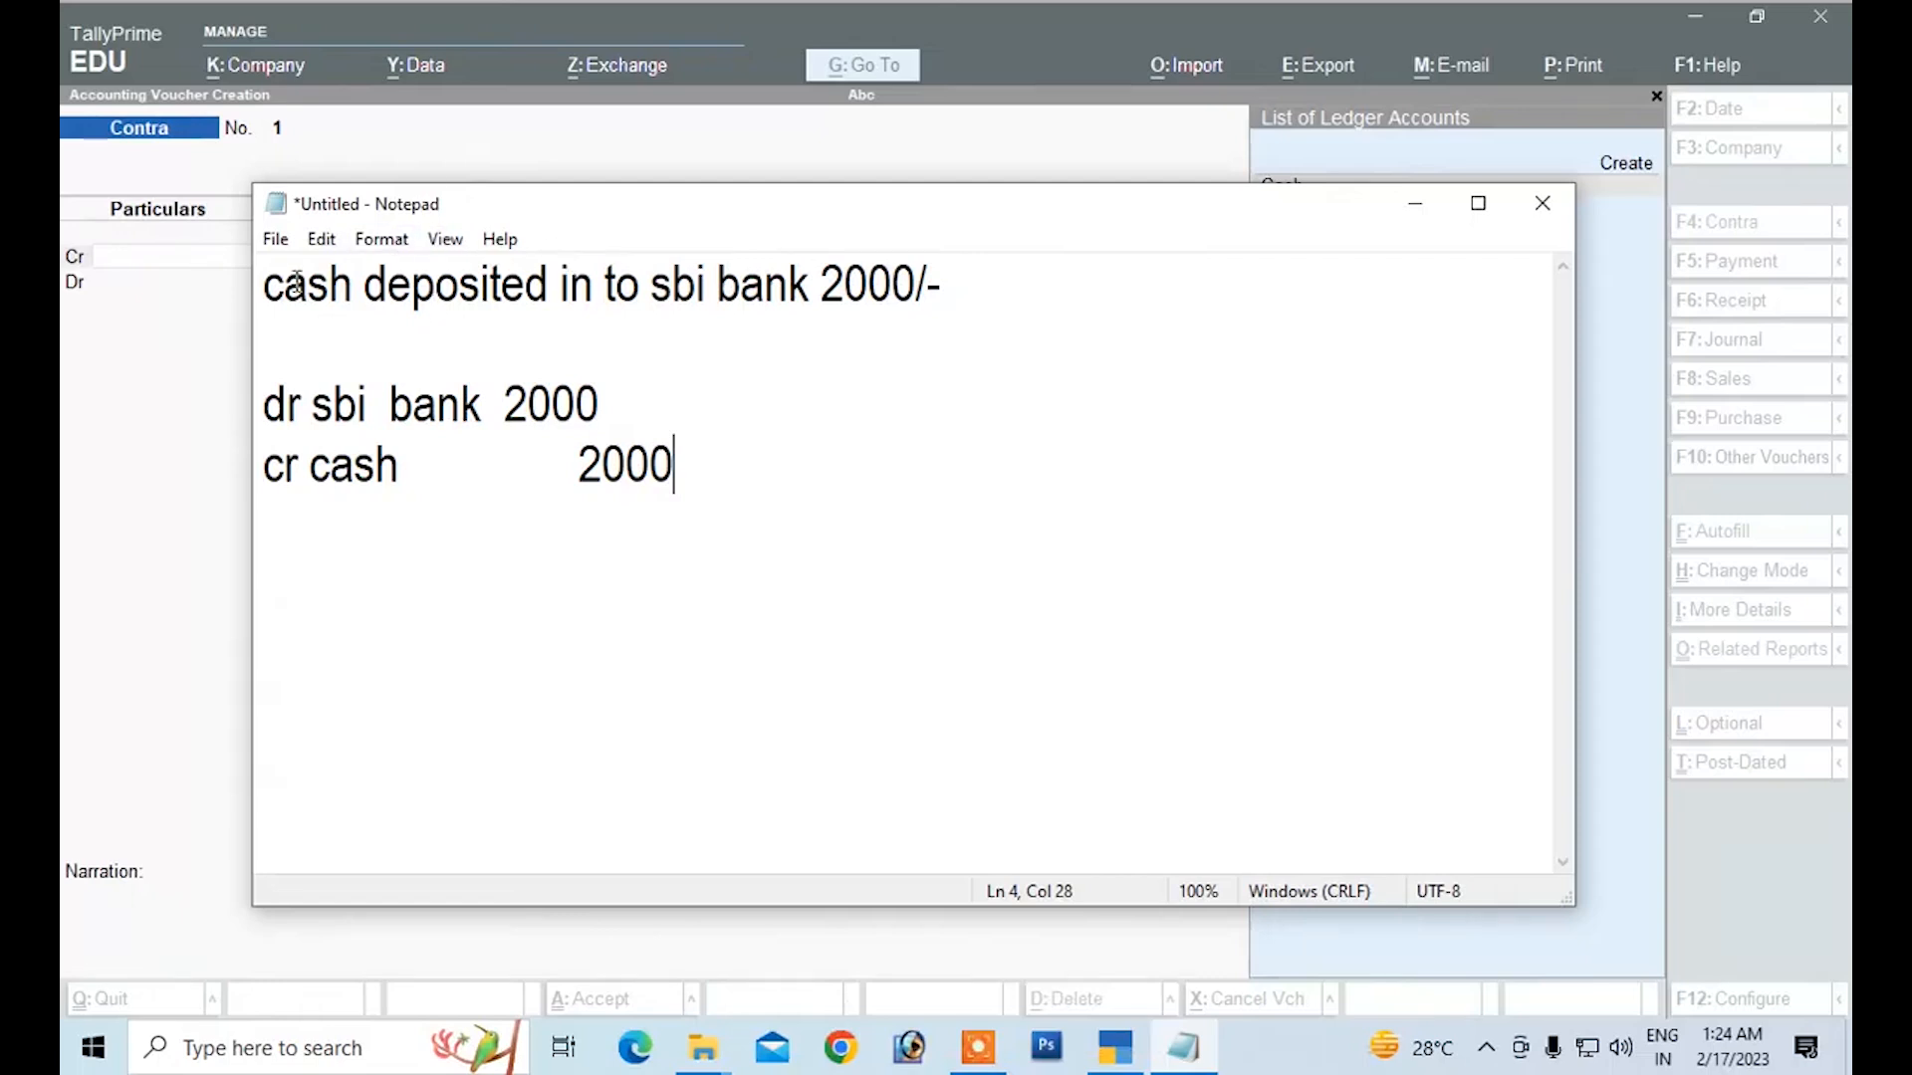
Step: Review the deposit note and its dr/cr lines against the Contra voucher, and minimize Notepad to return to TallyPrime
drag(263, 281, 704, 585)
click(773, 349)
drag(263, 390, 692, 550)
click(731, 476)
drag(748, 214, 972, 481)
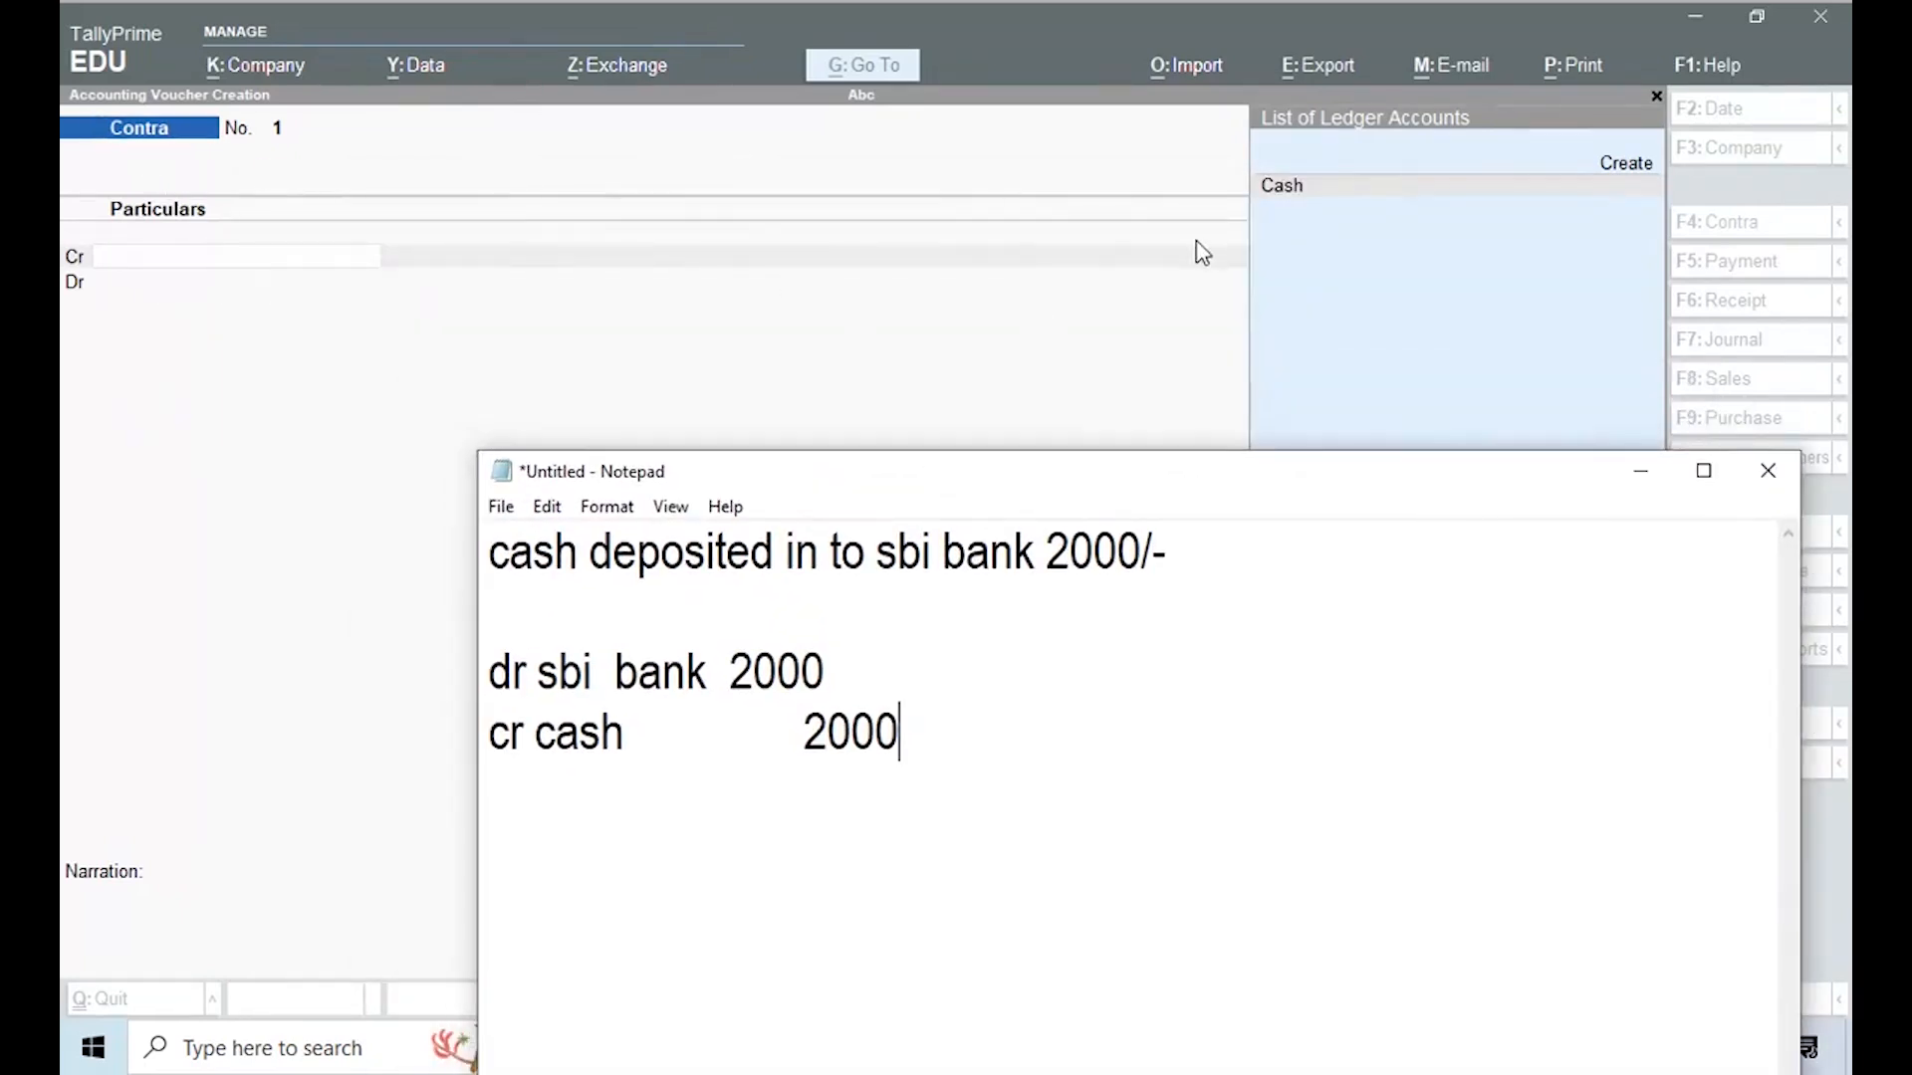
click(1641, 471)
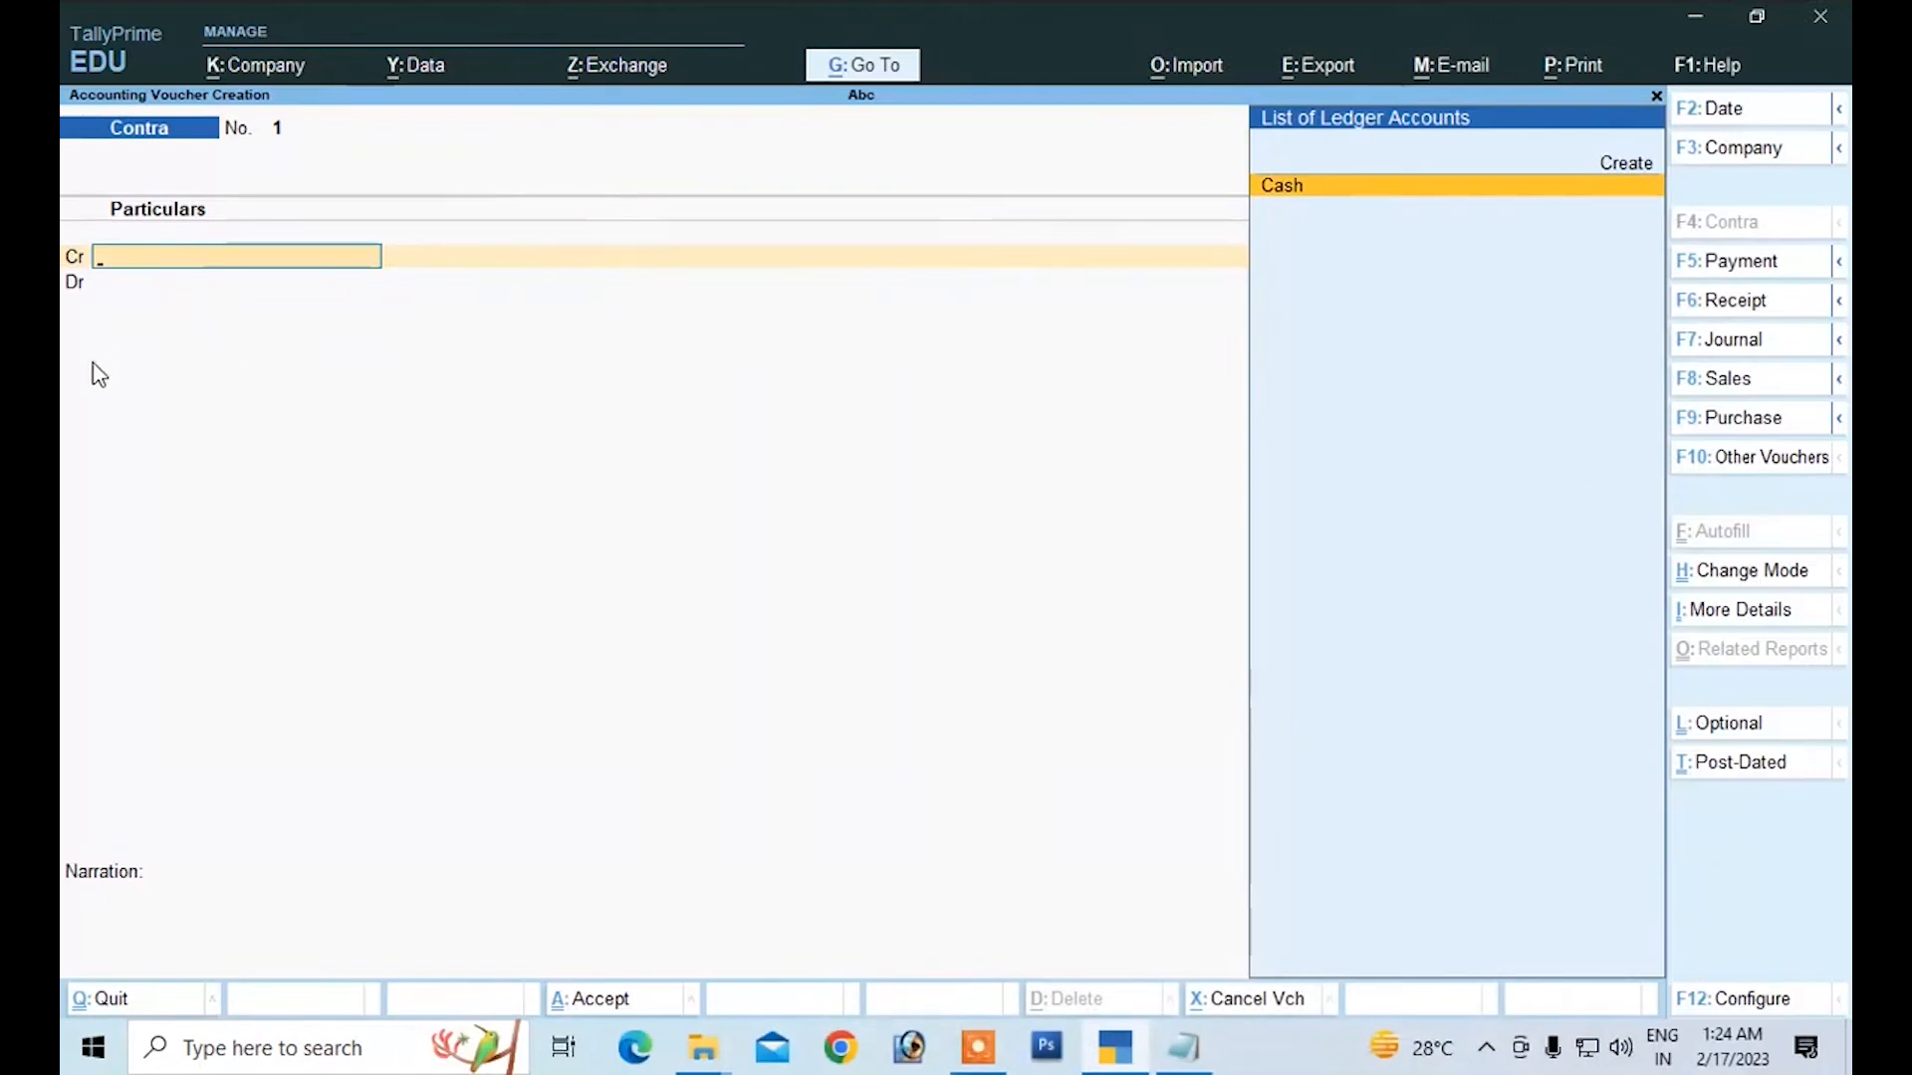
click(1194, 1062)
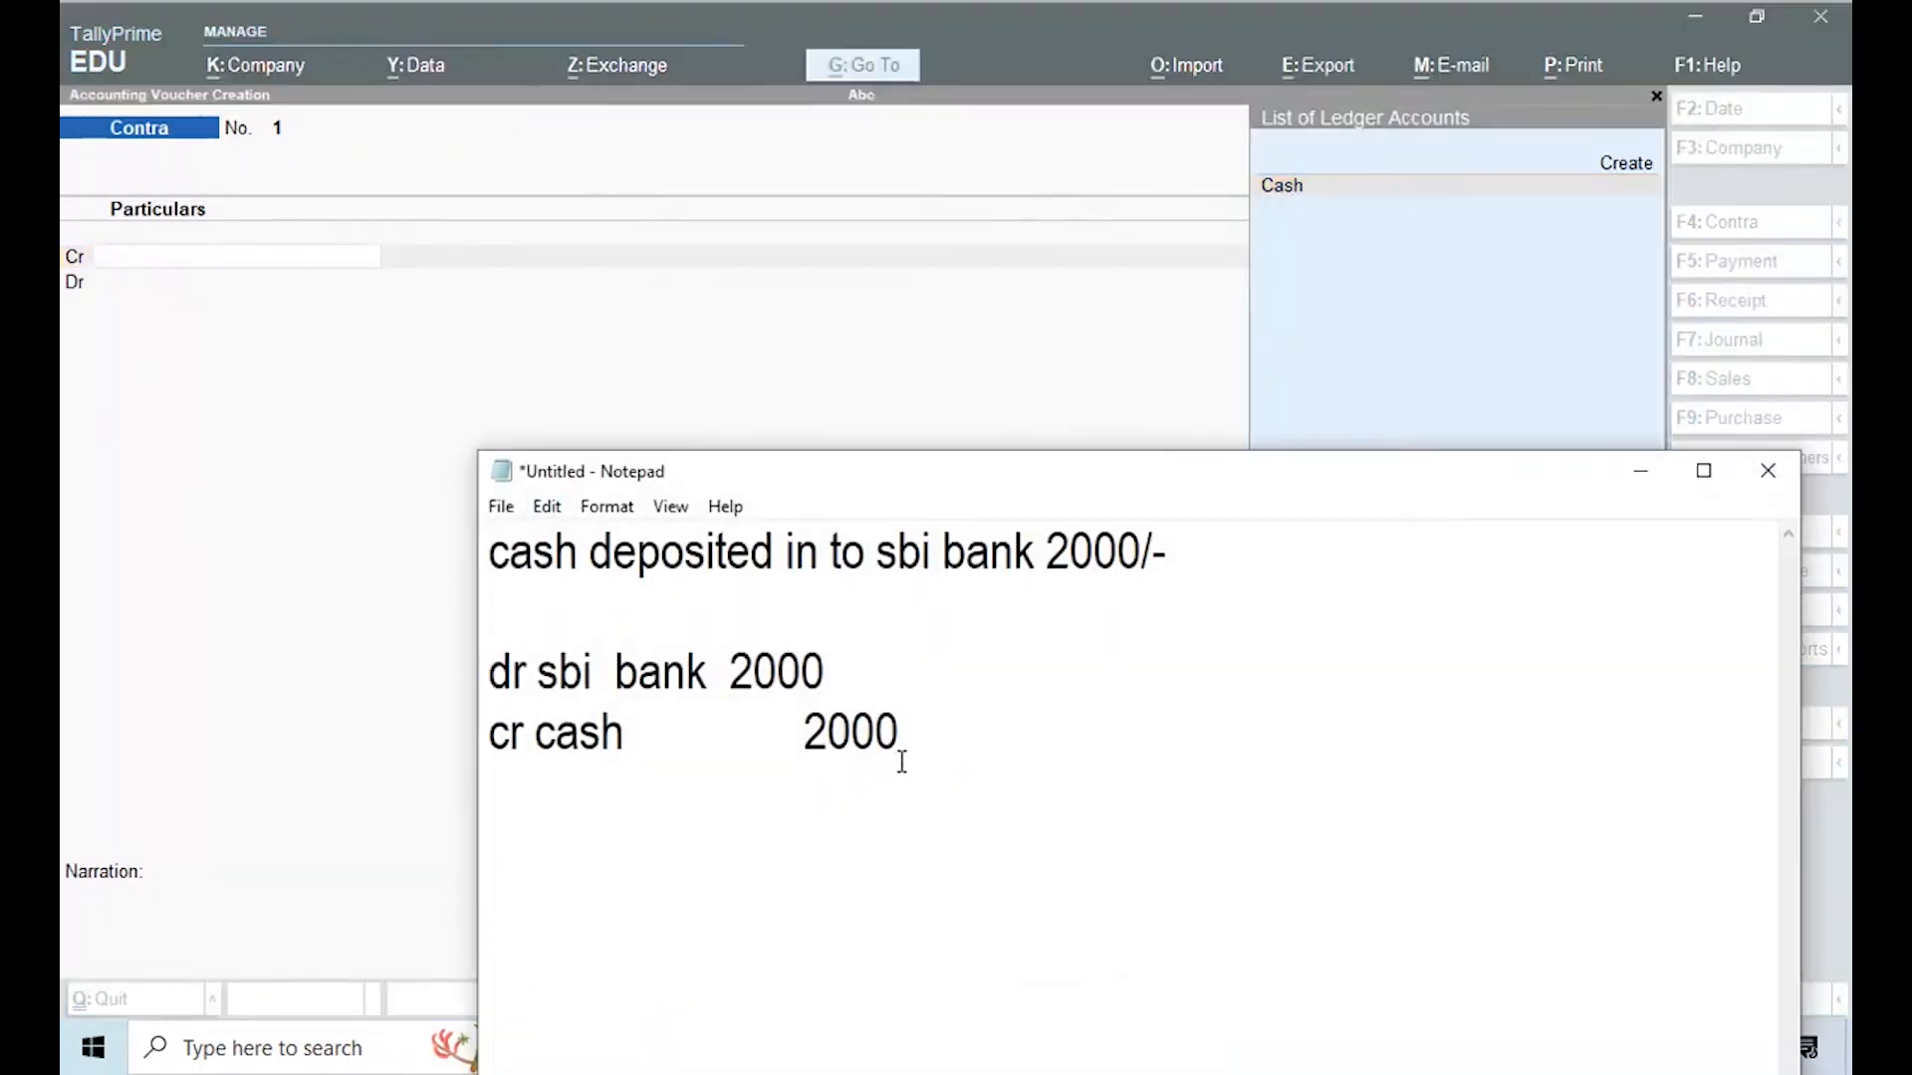
click(1639, 472)
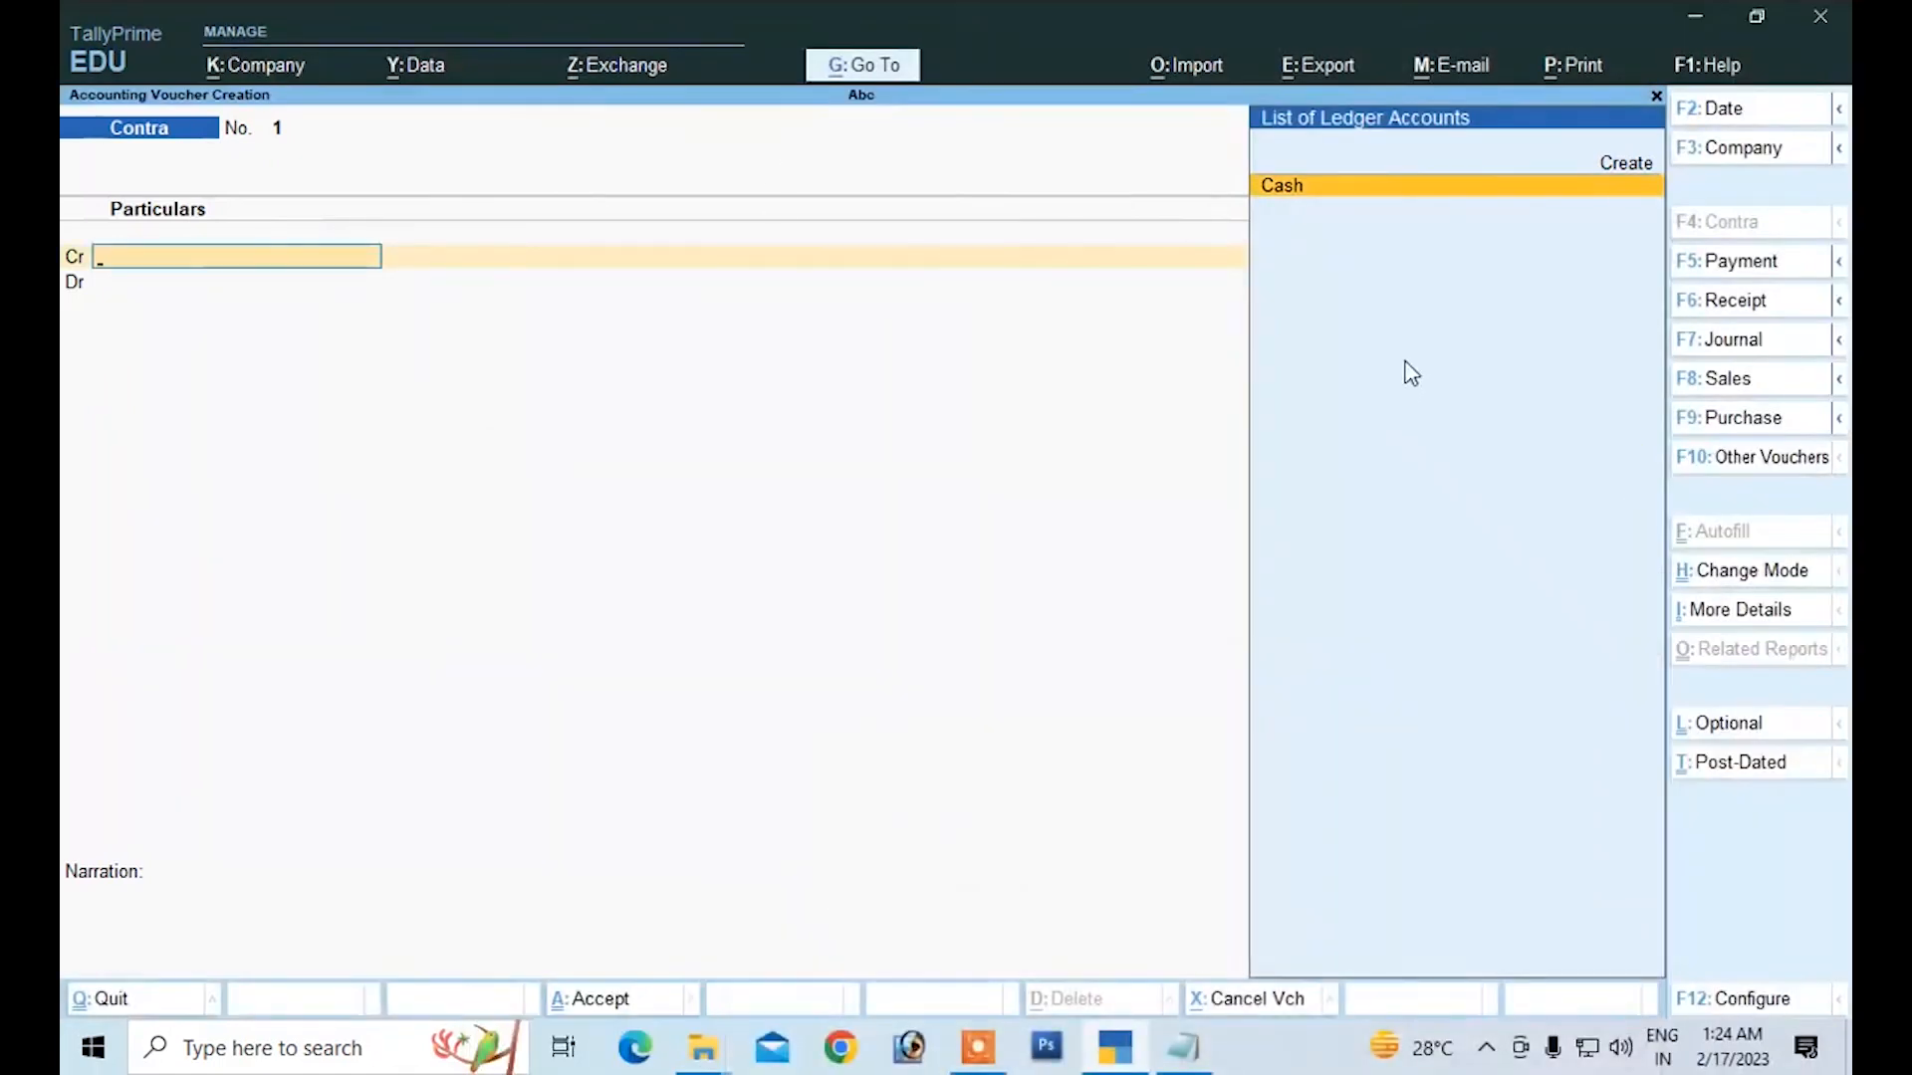
Step: Credit the Cash ledger with 2000 in the Contra voucher and dismiss the cash warning
click(1279, 189)
text(2000)
key(Return)
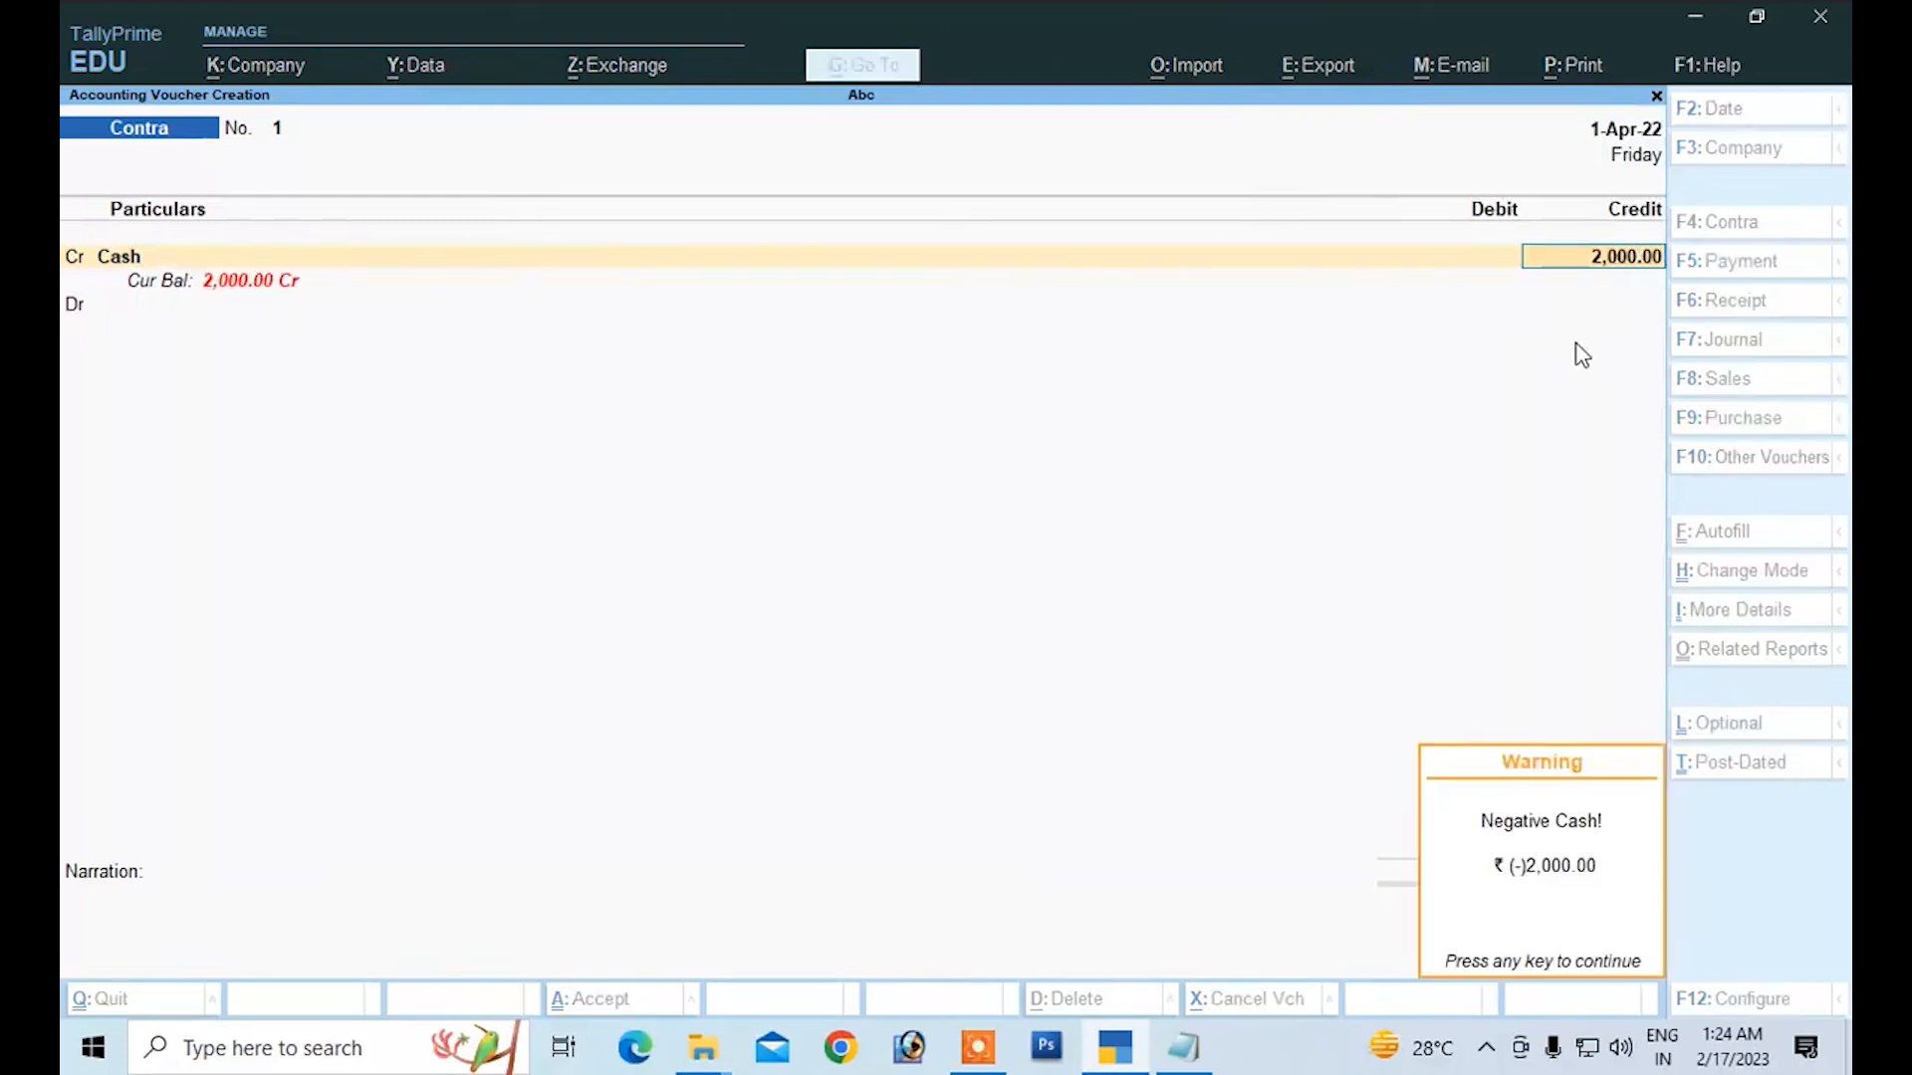
key(Return)
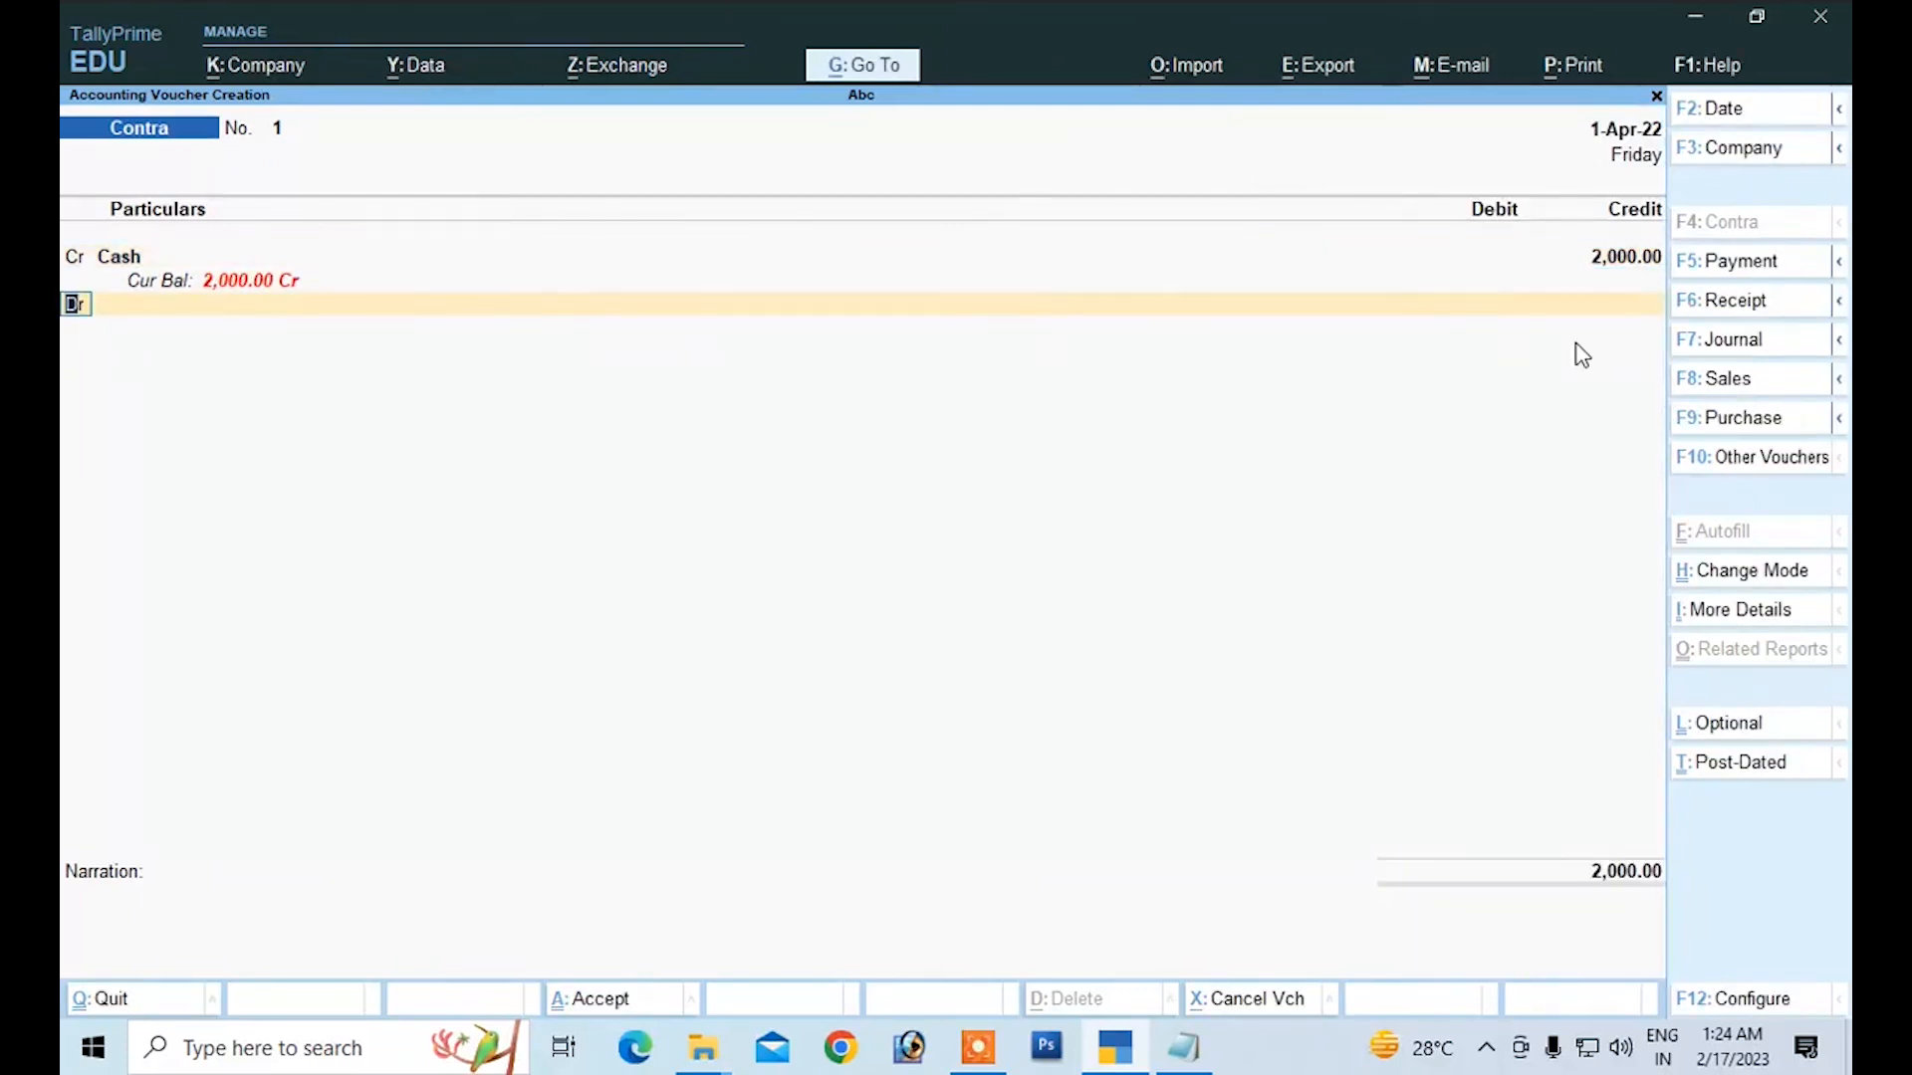
Step: From the voucher's Dr line, start a new ledger named "Sbi Bank" and place it under Bank Accounts
key(Return)
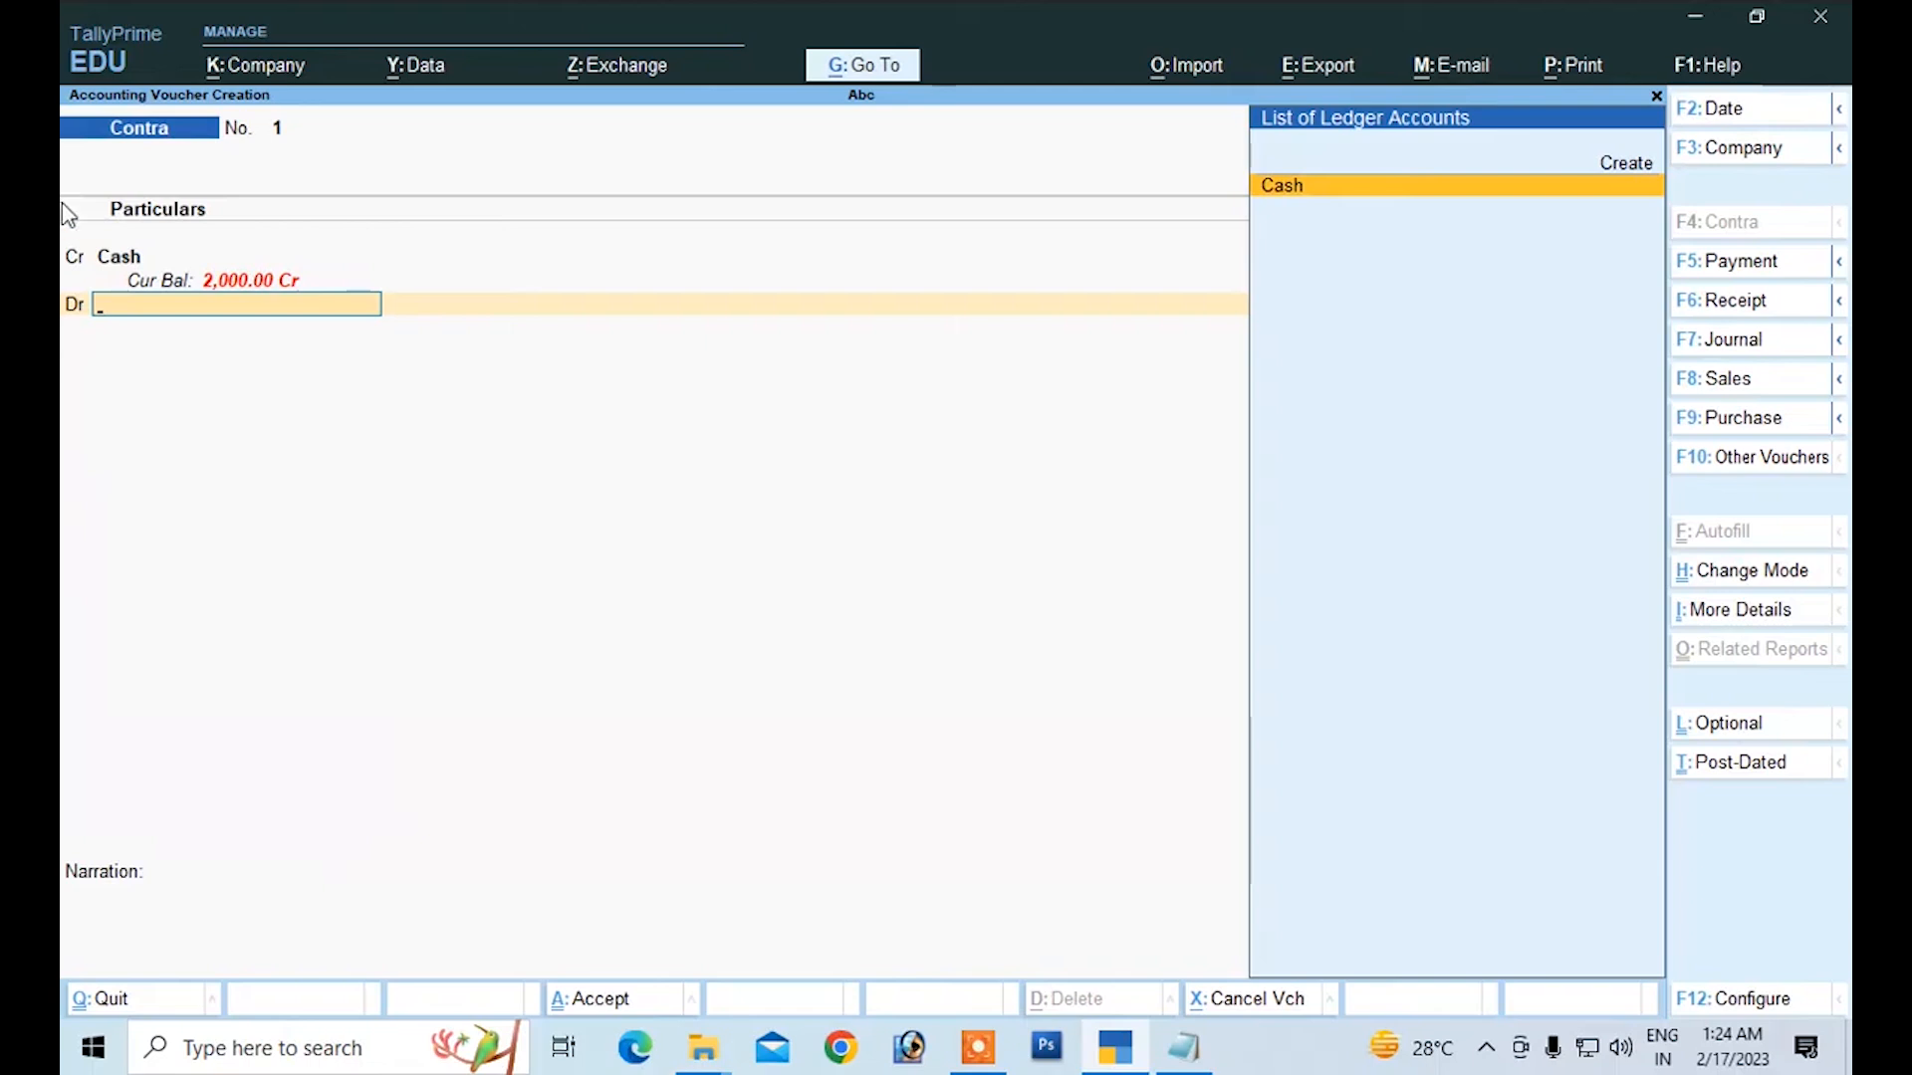
click(1621, 172)
click(1620, 171)
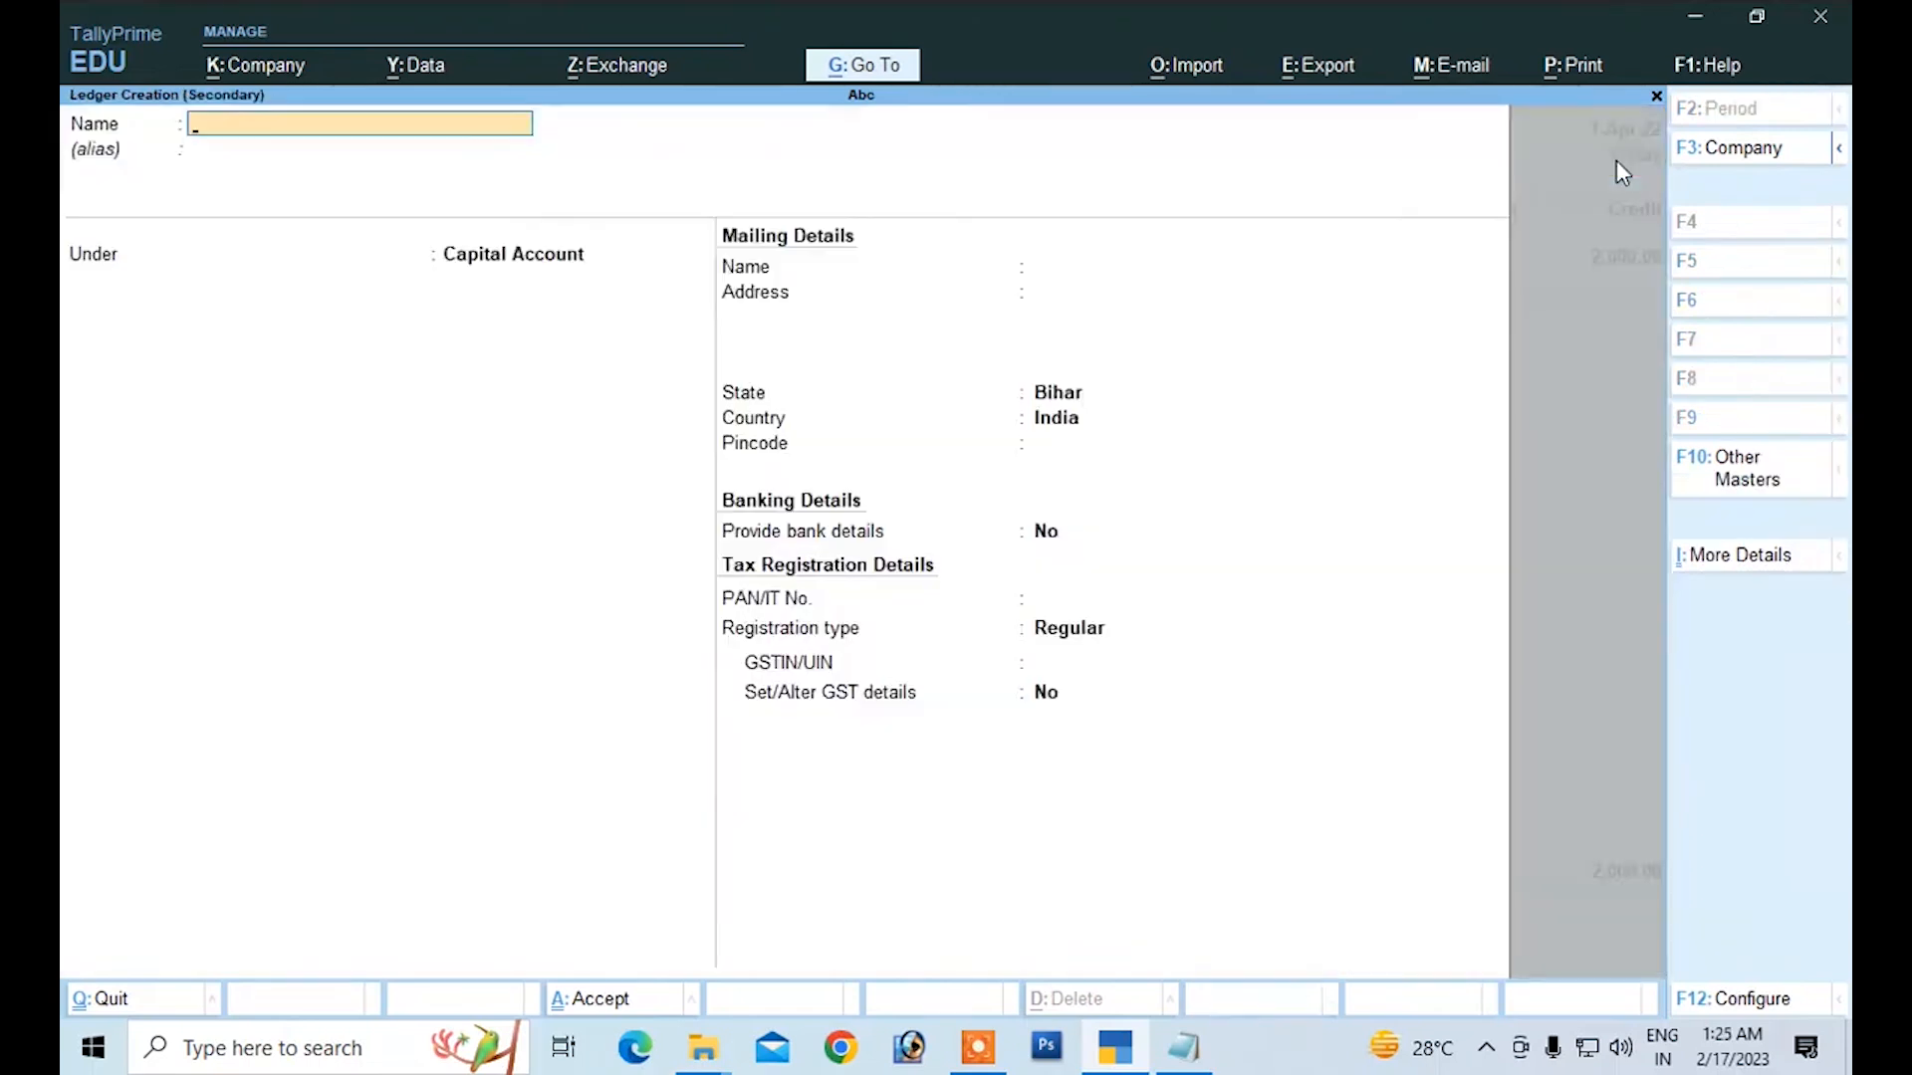
text(Sbi bank)
key(Return)
key(Return)
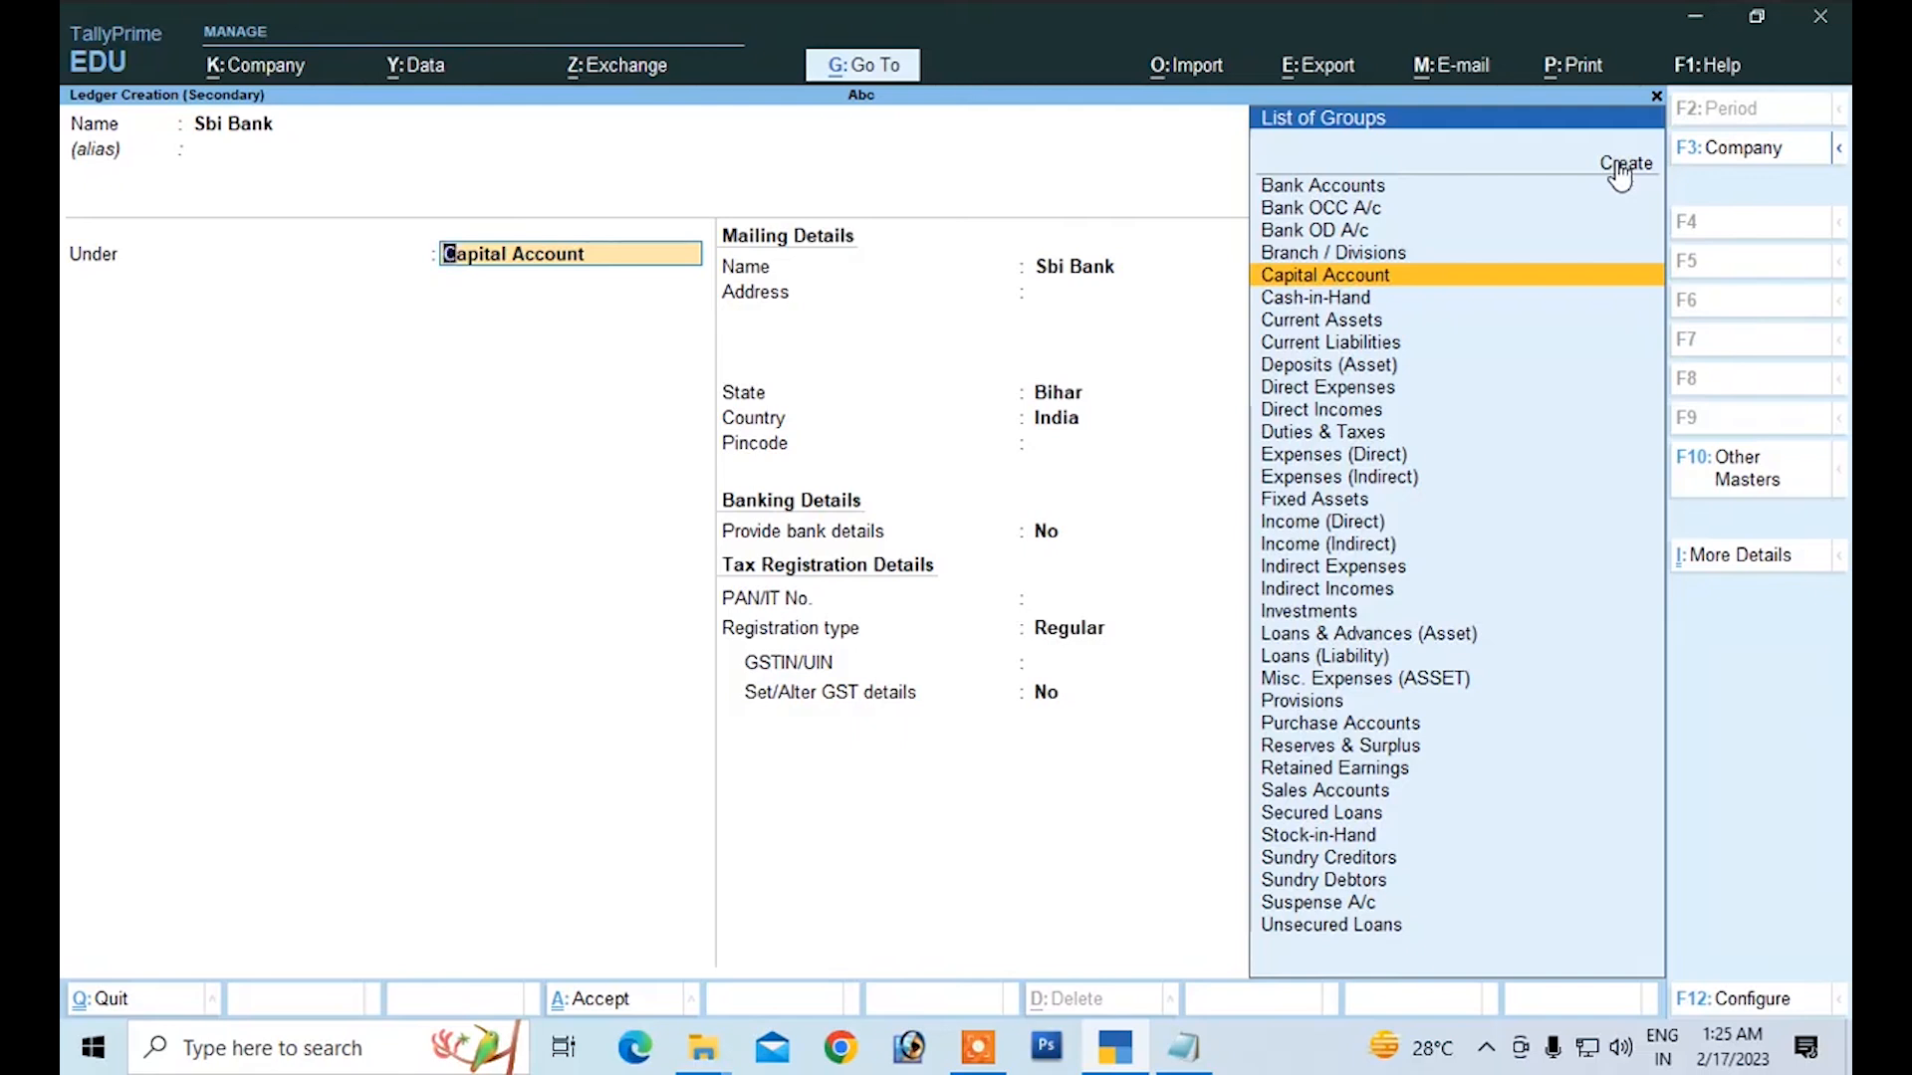
key(Up)
key(Up)
key(Up)
key(Up)
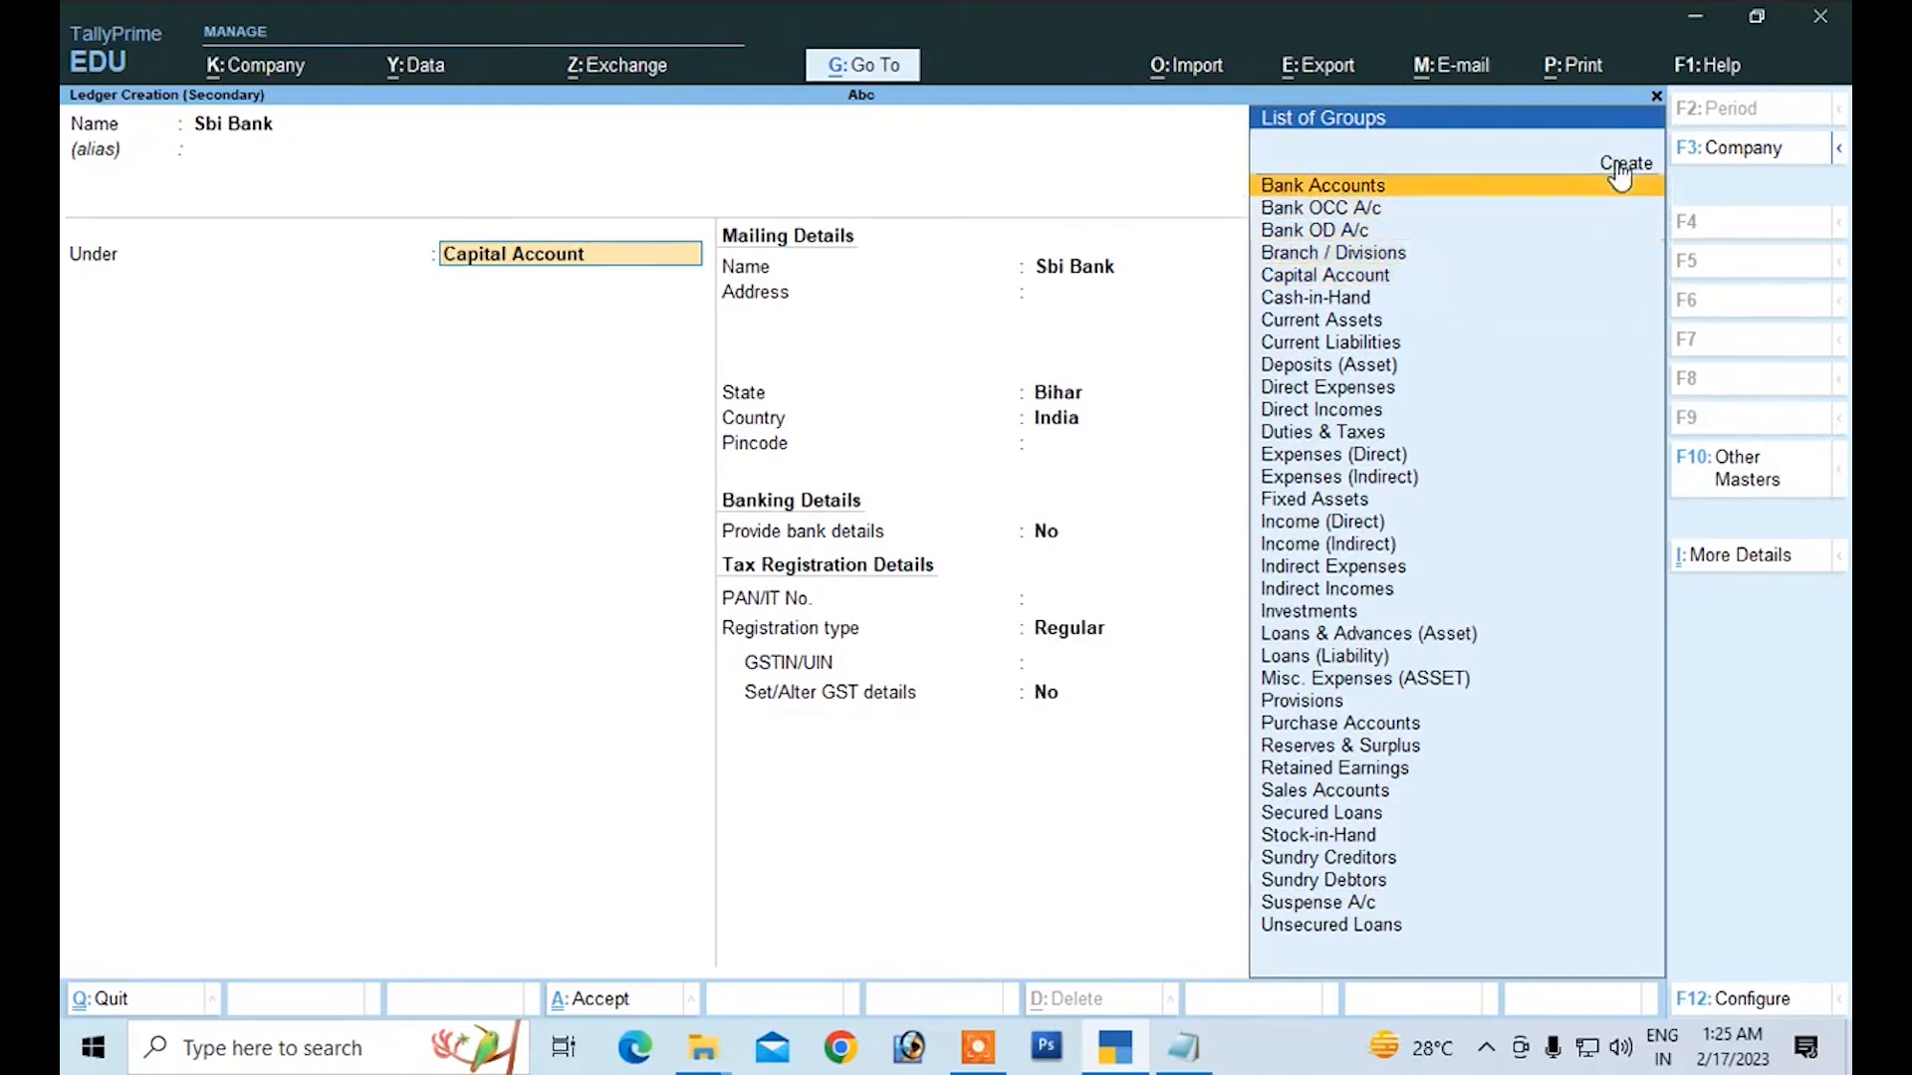
key(Return)
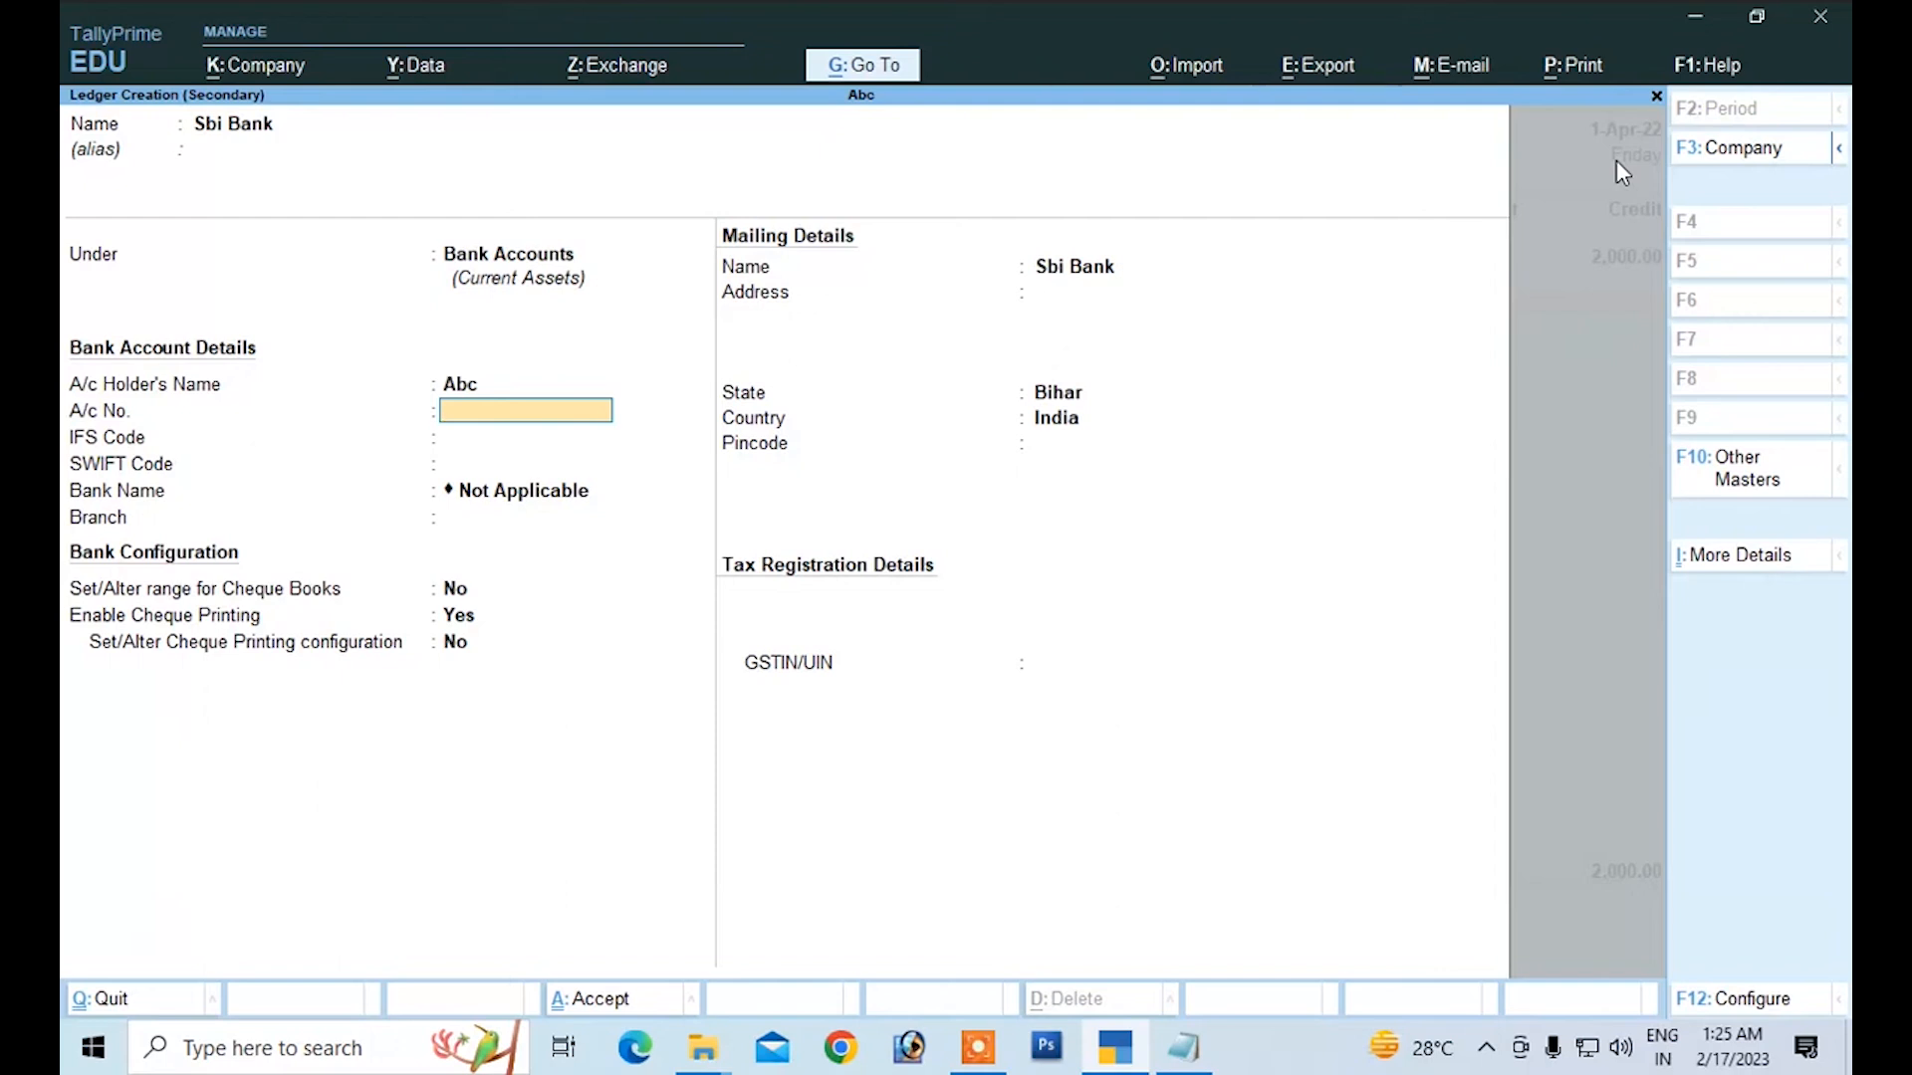
Step: Keep the default bank, configuration, mailing and tax details for the Sbi Bank ledger and save it
key(Return)
key(Return)
key(Return)
key(Return)
key(Return)
key(Return)
key(Return)
key(Return)
key(Return)
key(Return)
key(Return)
key(Return)
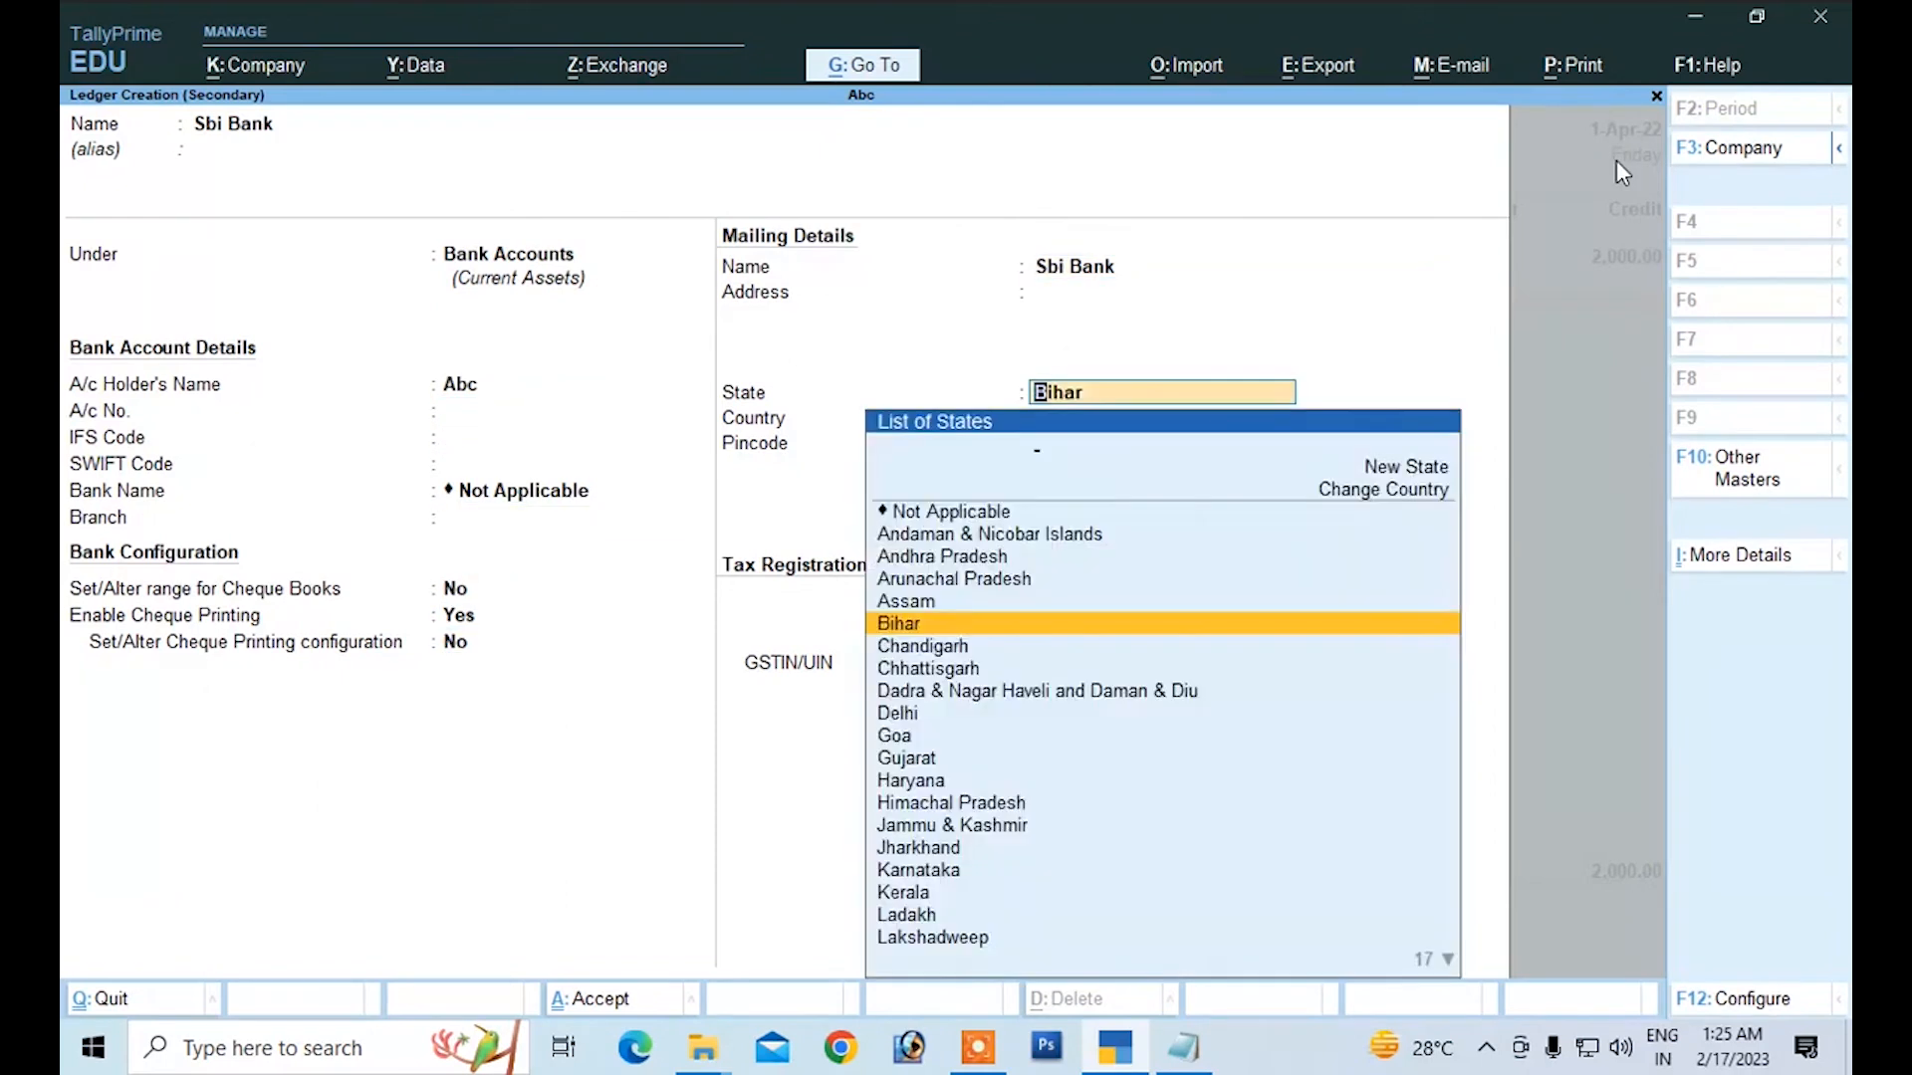
key(Return)
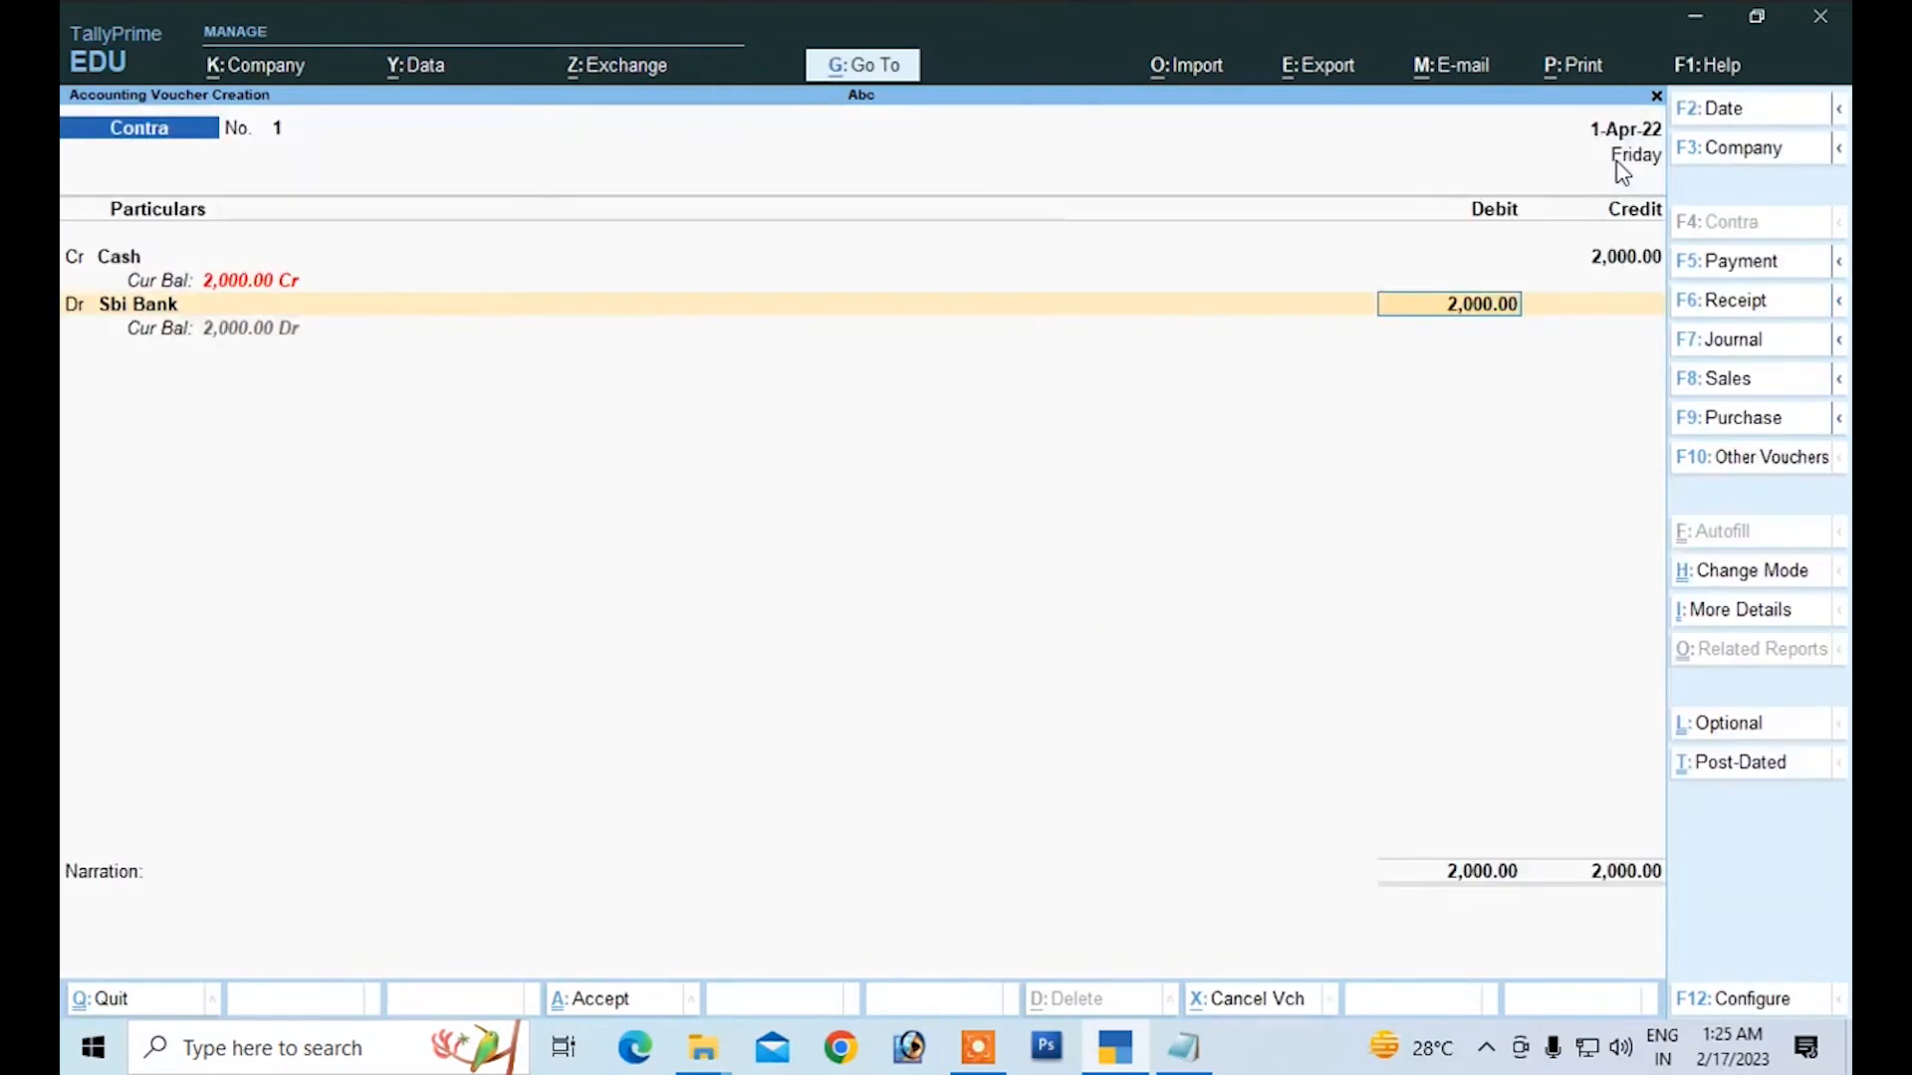
Step: Debit Sbi Bank with 2,000.00 as a Cash bank allocation made up of one 2000 denomination note
key(Return)
key(Return)
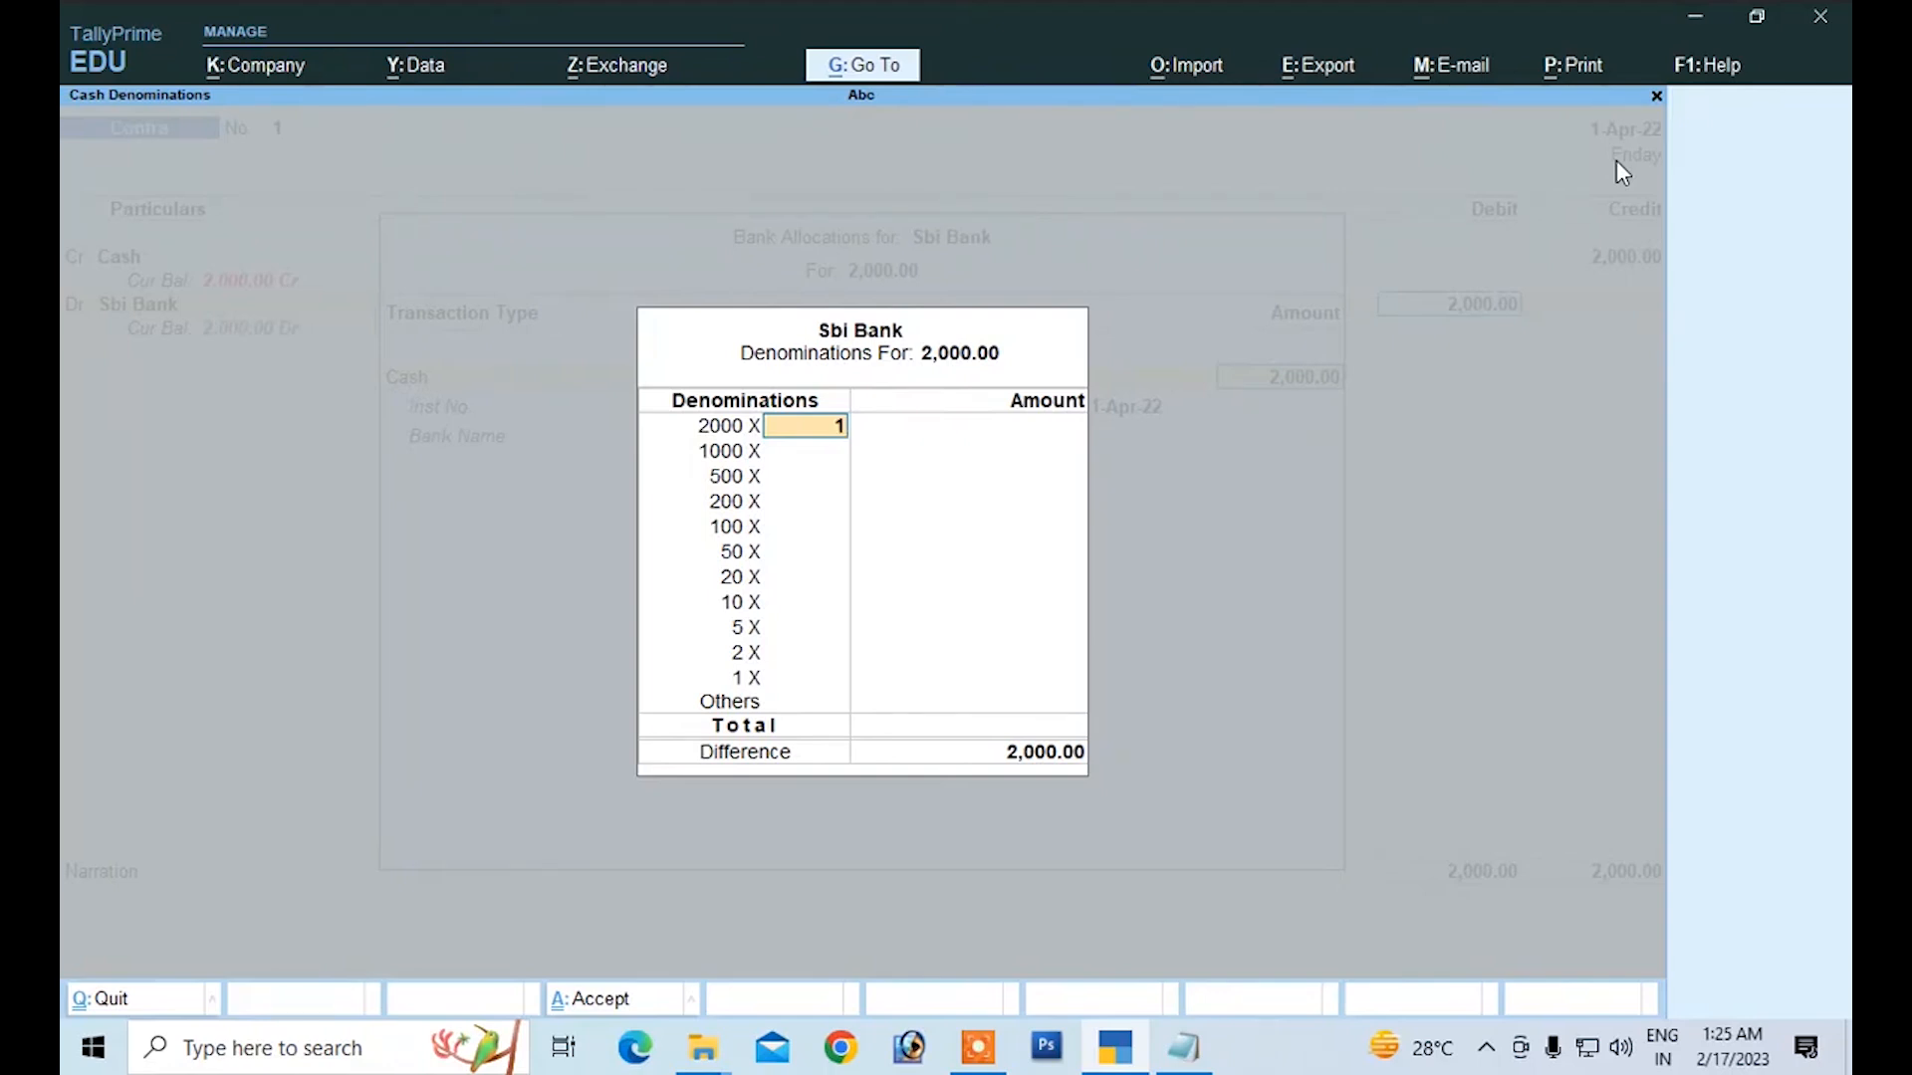
key(Return)
key(Return)
key(Return)
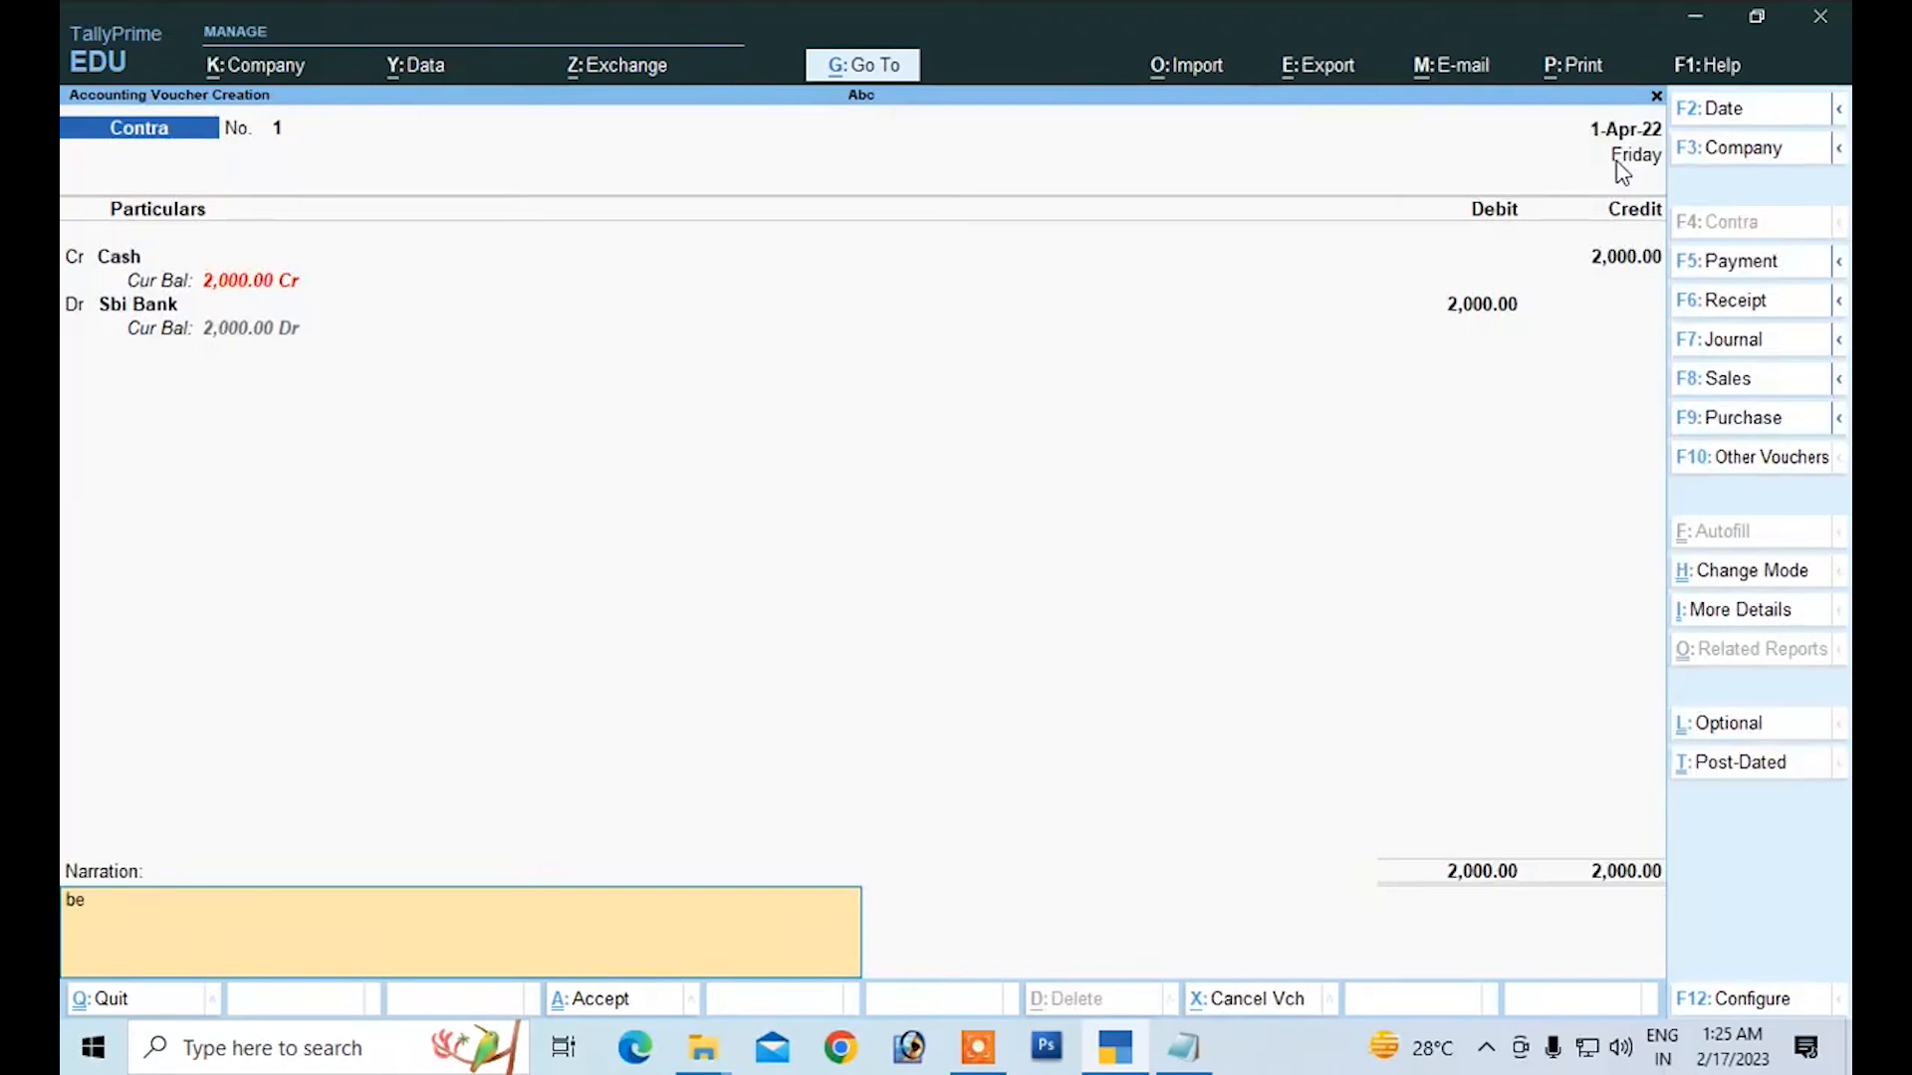
Step: Enter the narration "being cash deposited" and save the Contra voucher
text(being cash deposited)
key(Return)
key(Return)
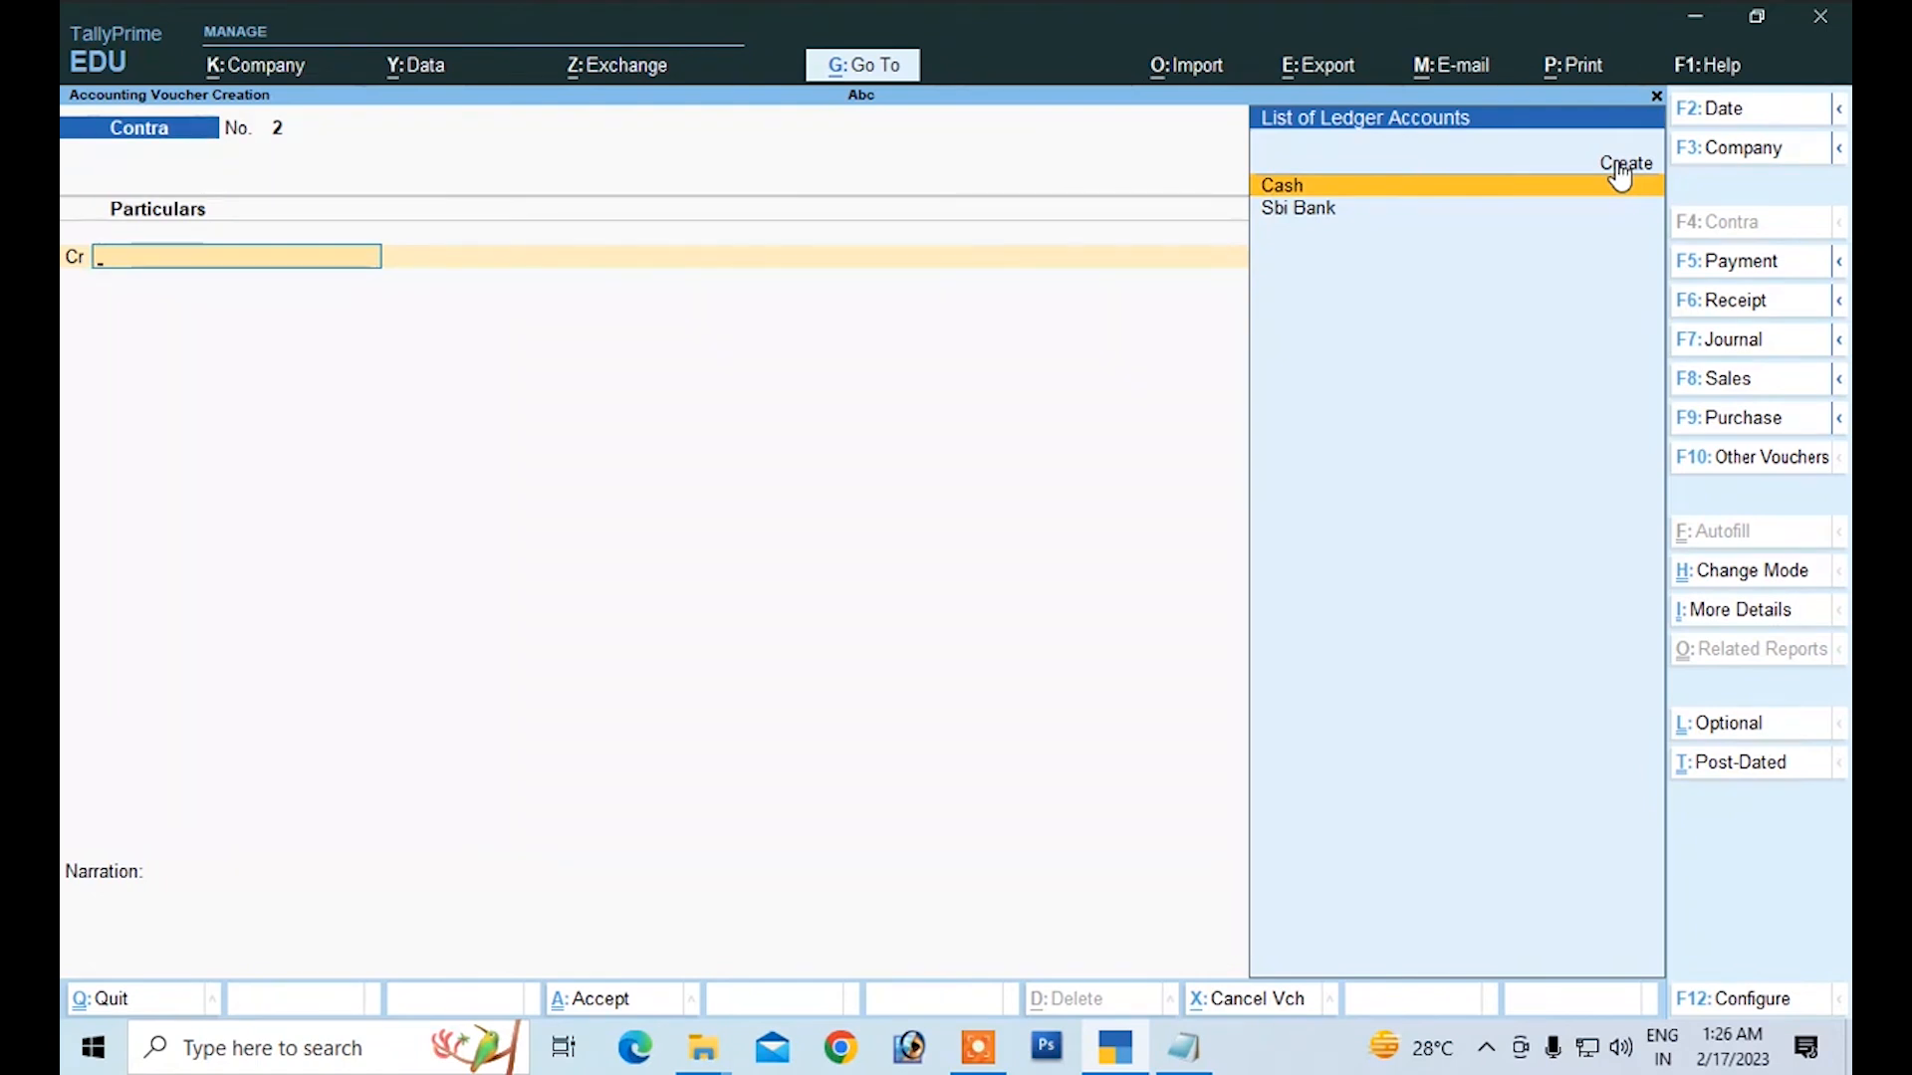
Step: Examine the saved Contra entry in the Day Book, including its voucher details, and return to the Gateway of Tally
key(Escape)
key(Escape)
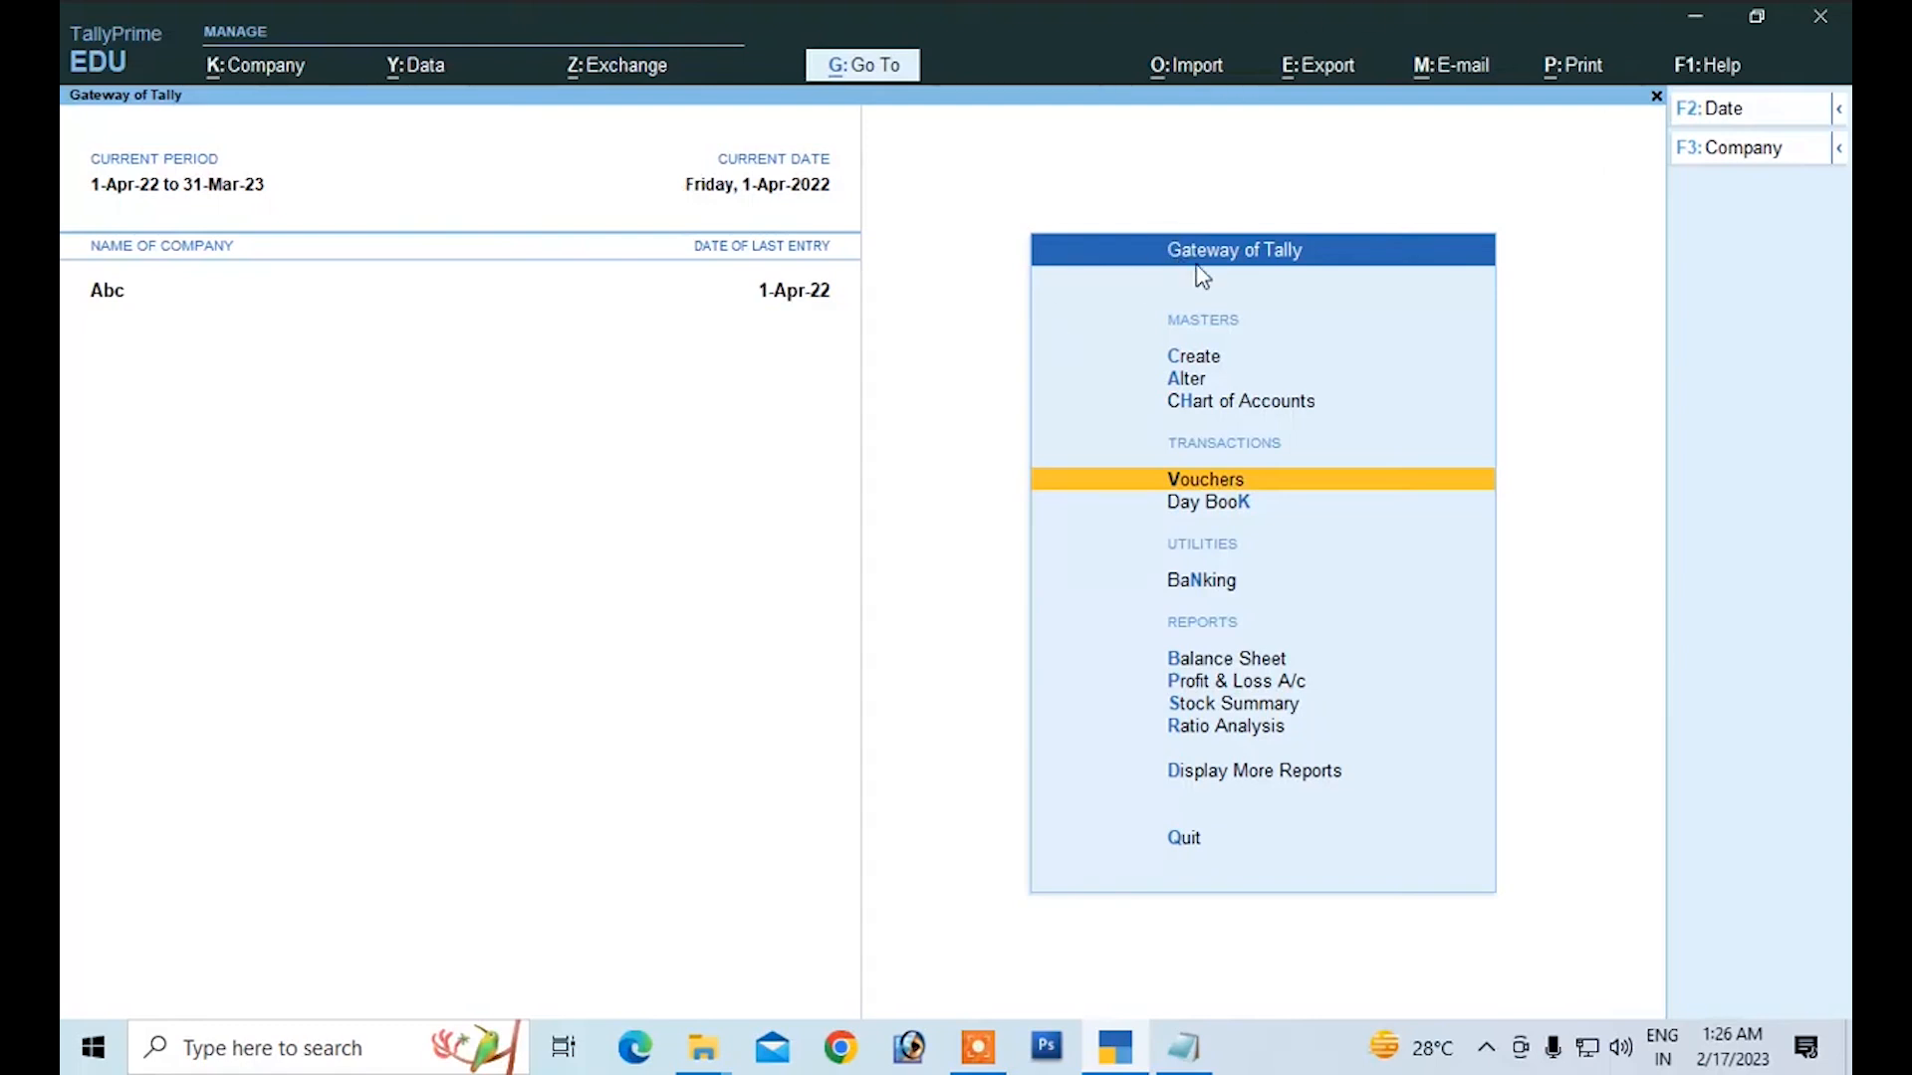
click(1241, 771)
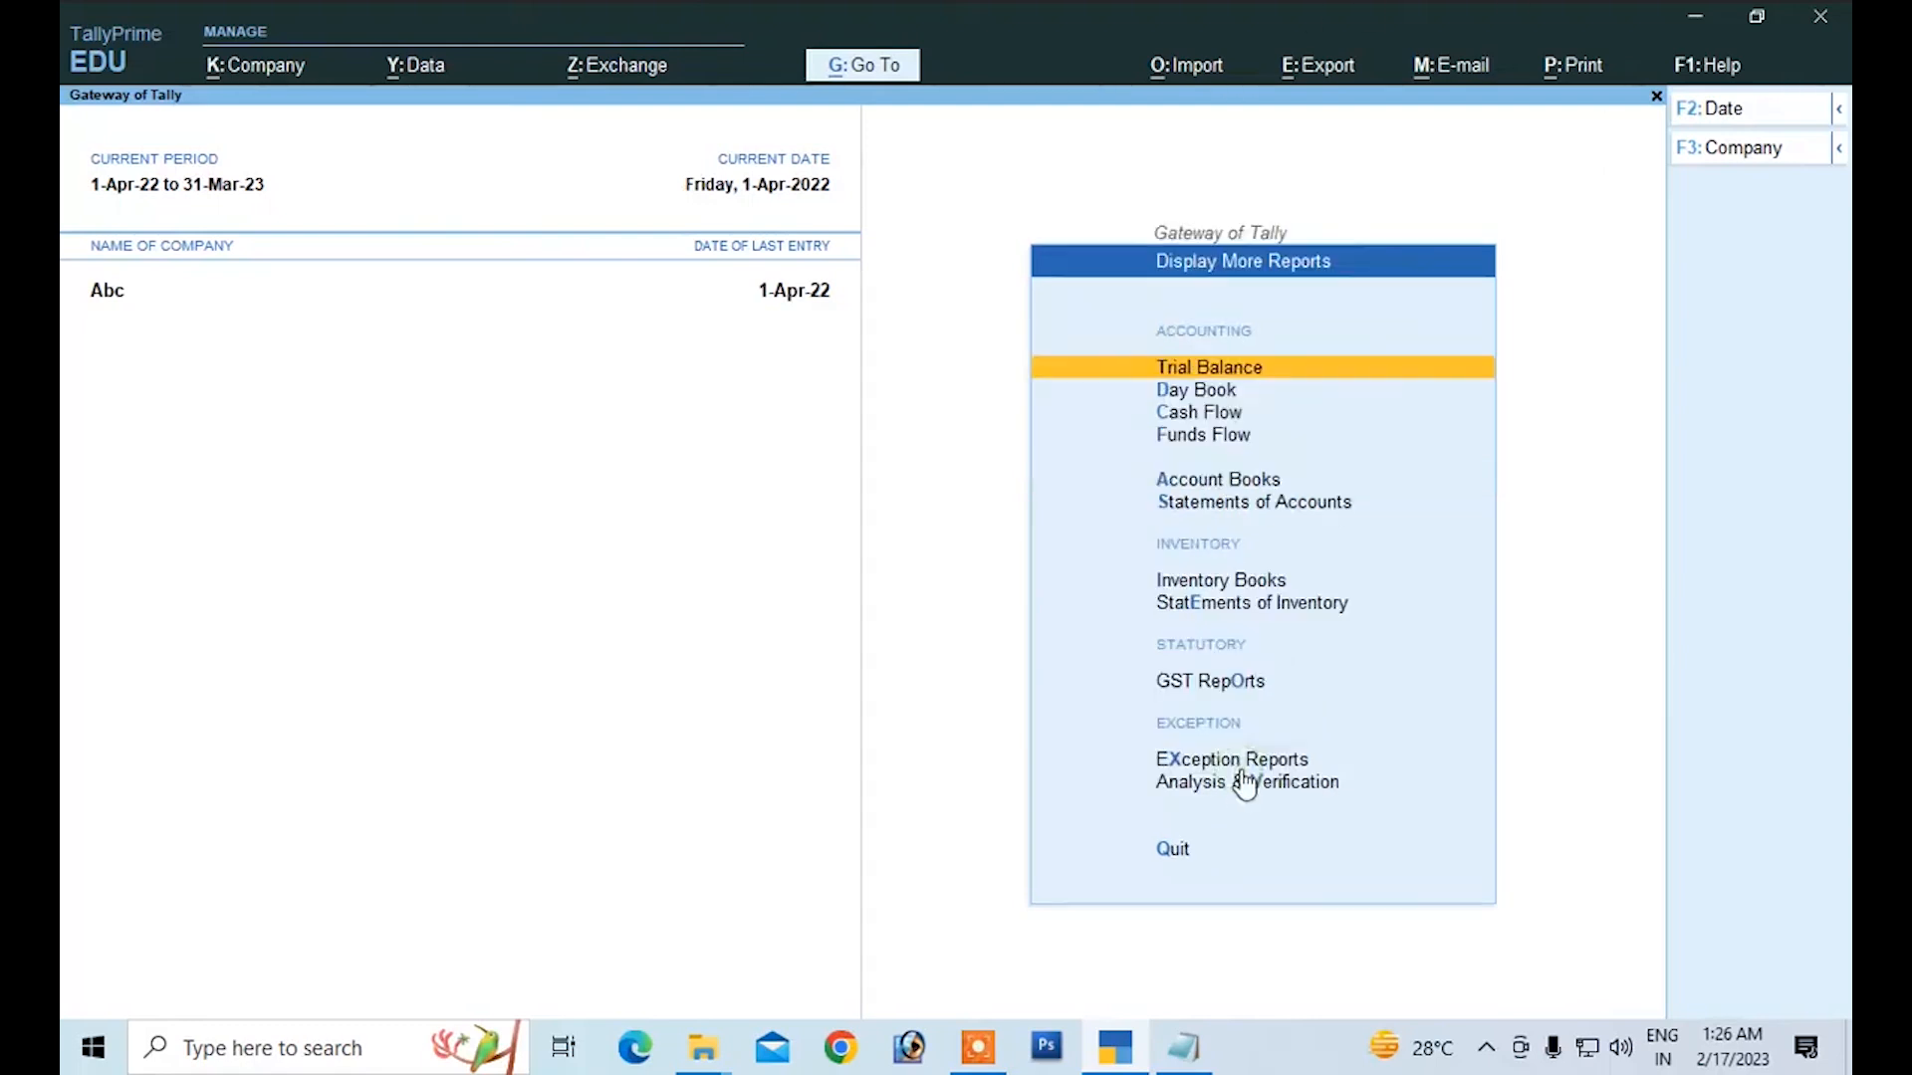
click(1223, 394)
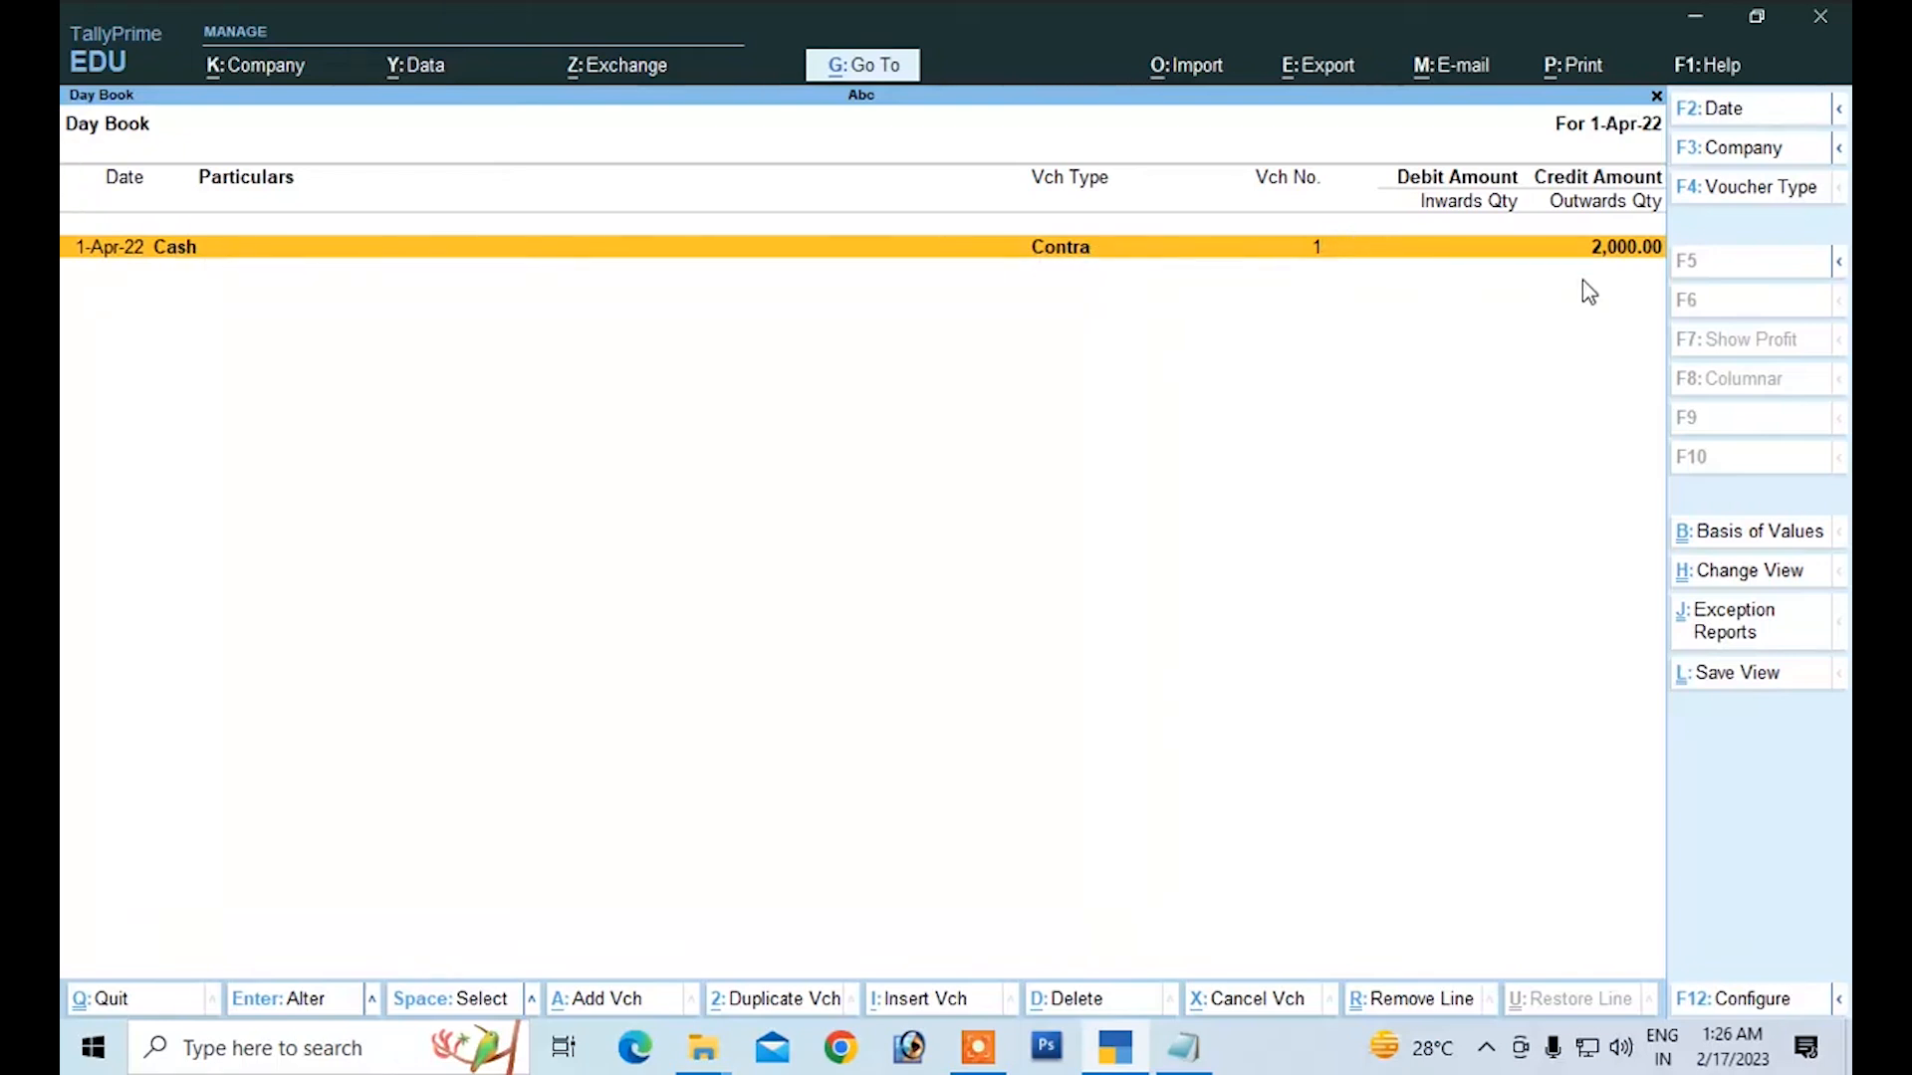
key(Return)
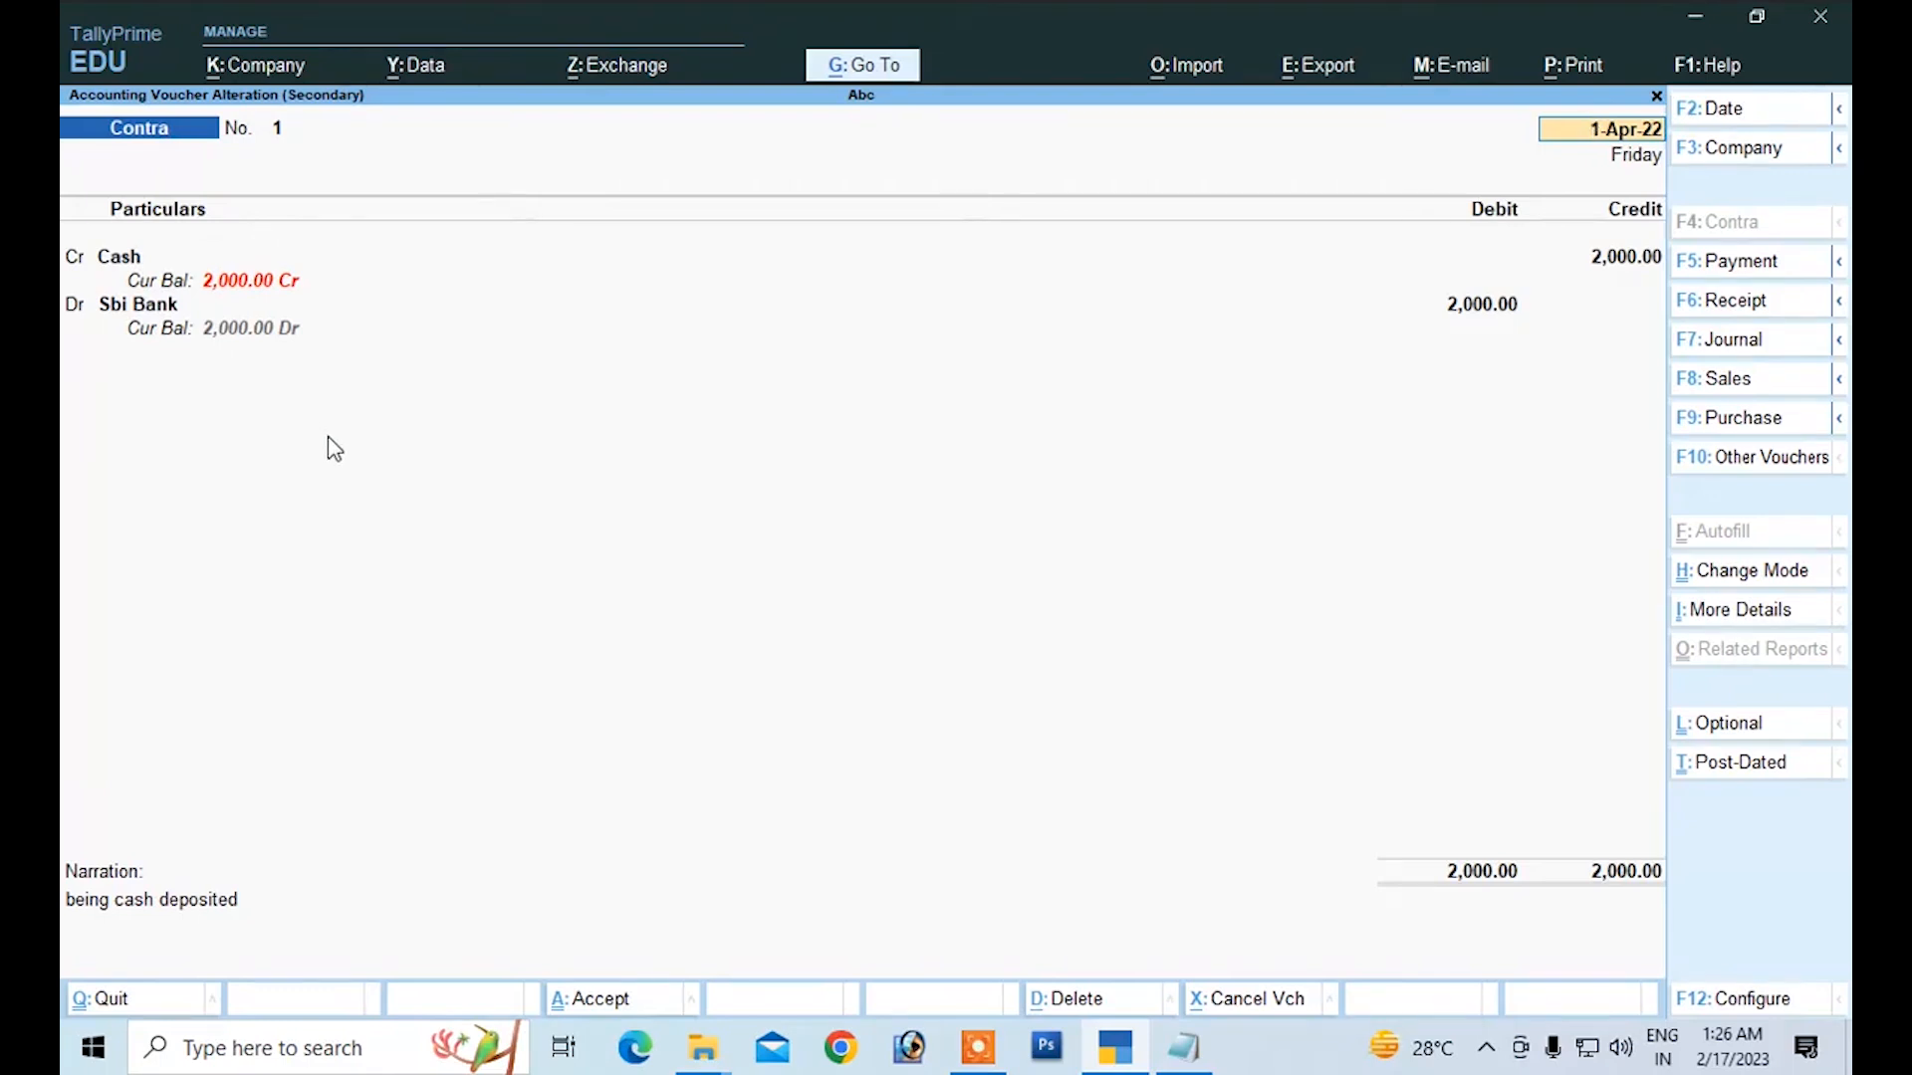
key(Escape)
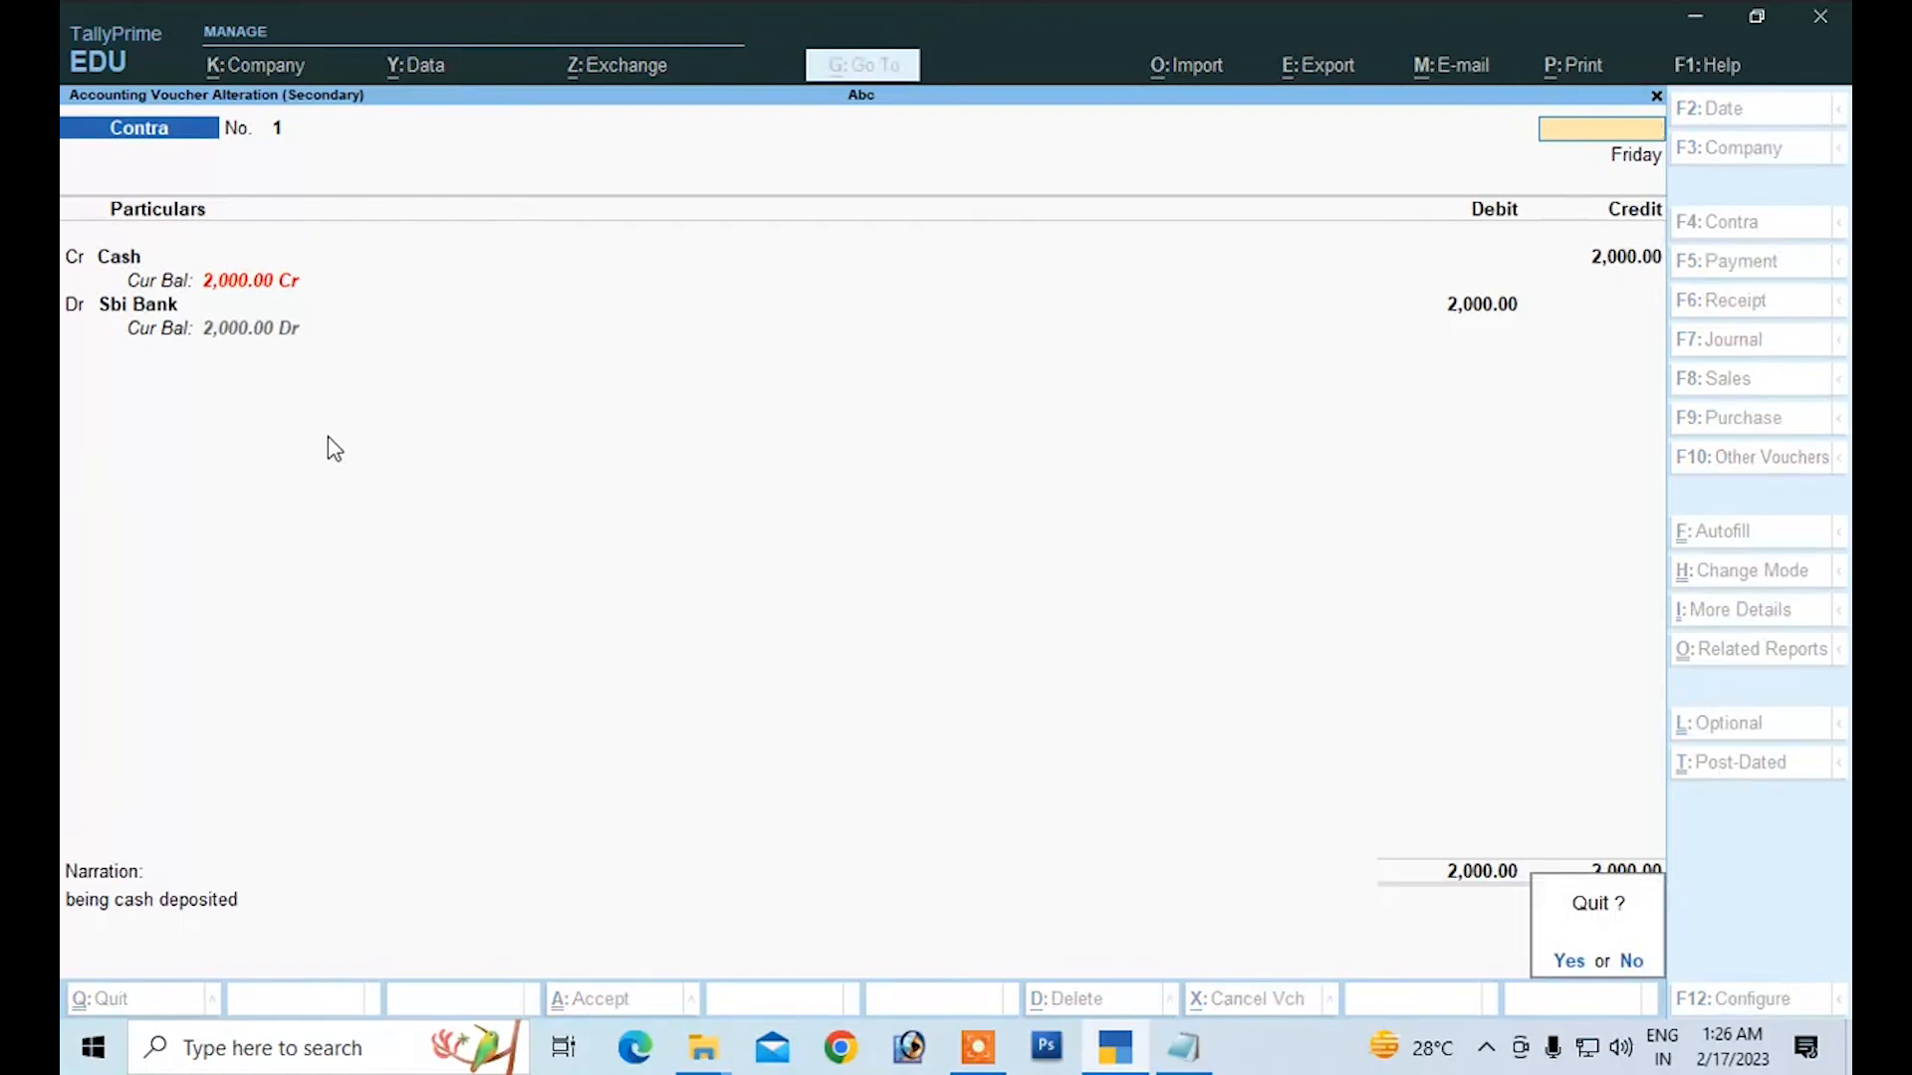
key(y)
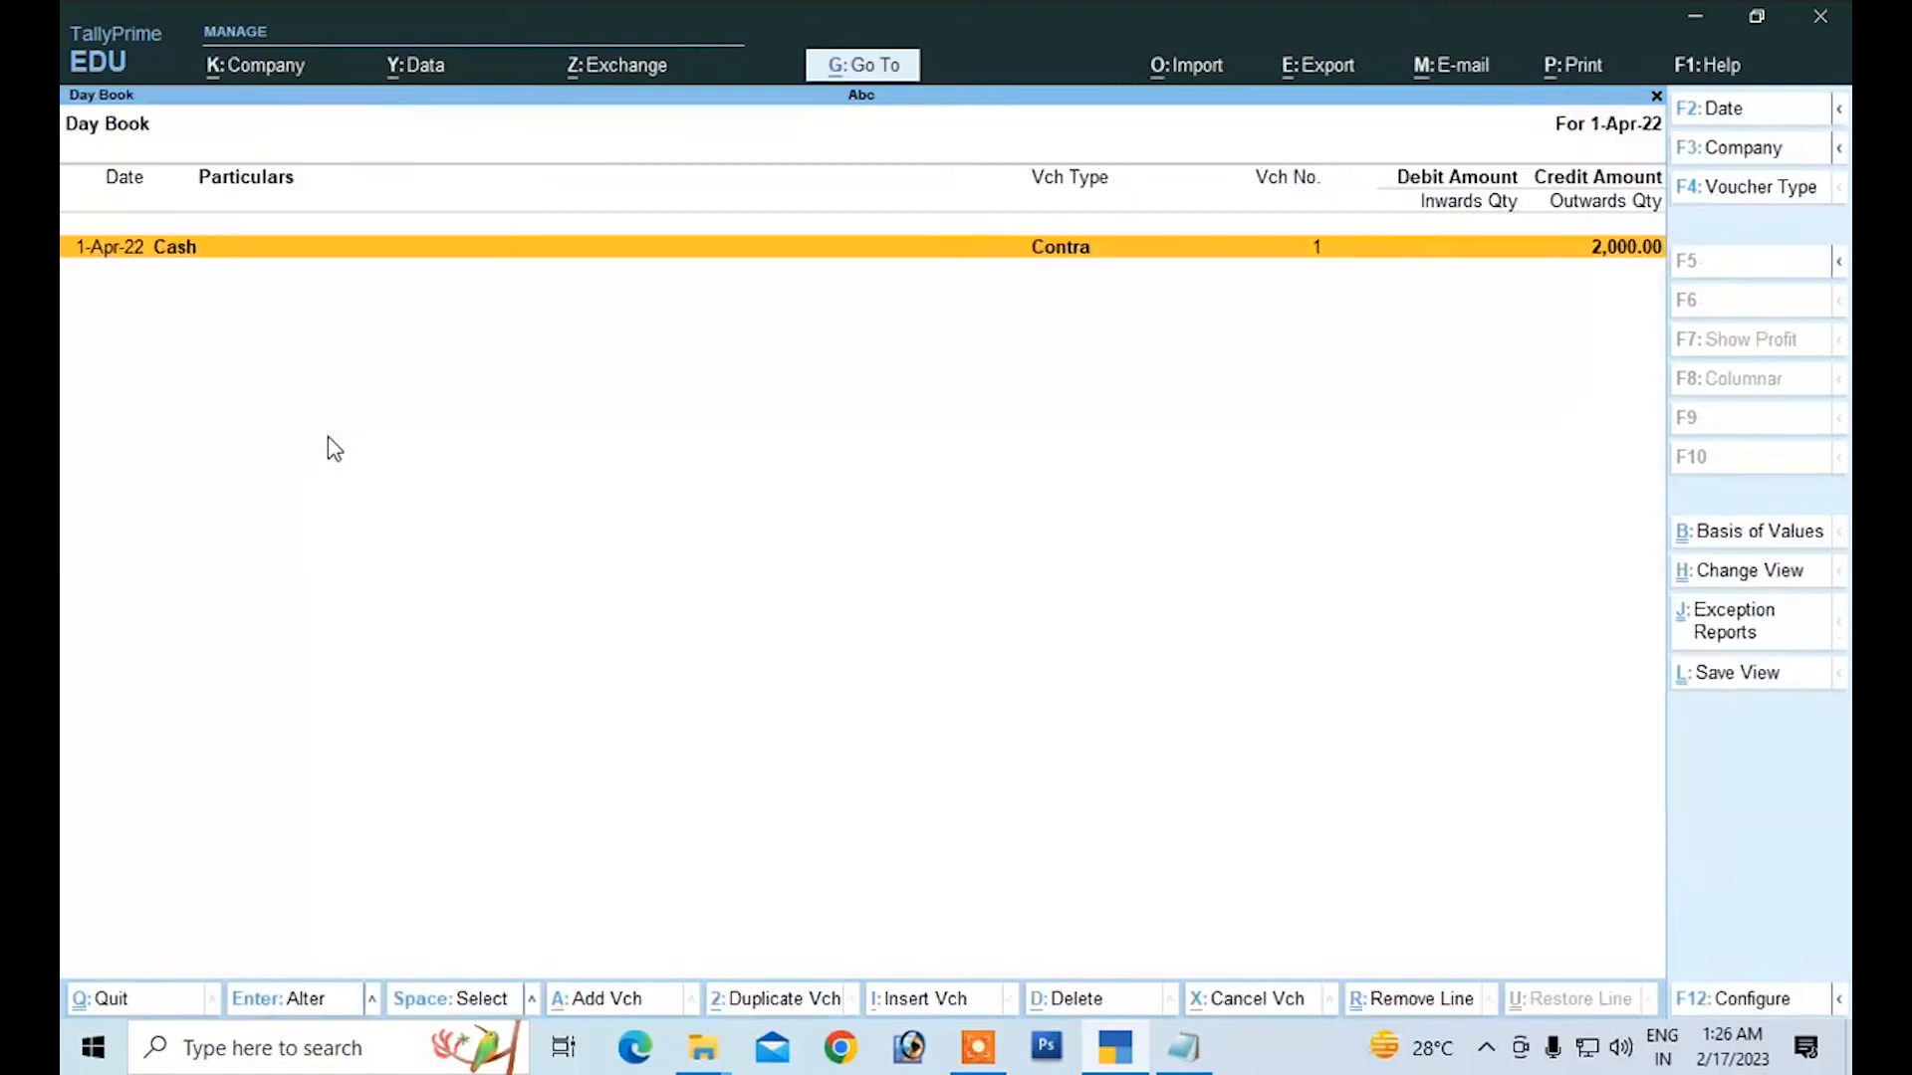
key(Escape)
key(Escape)
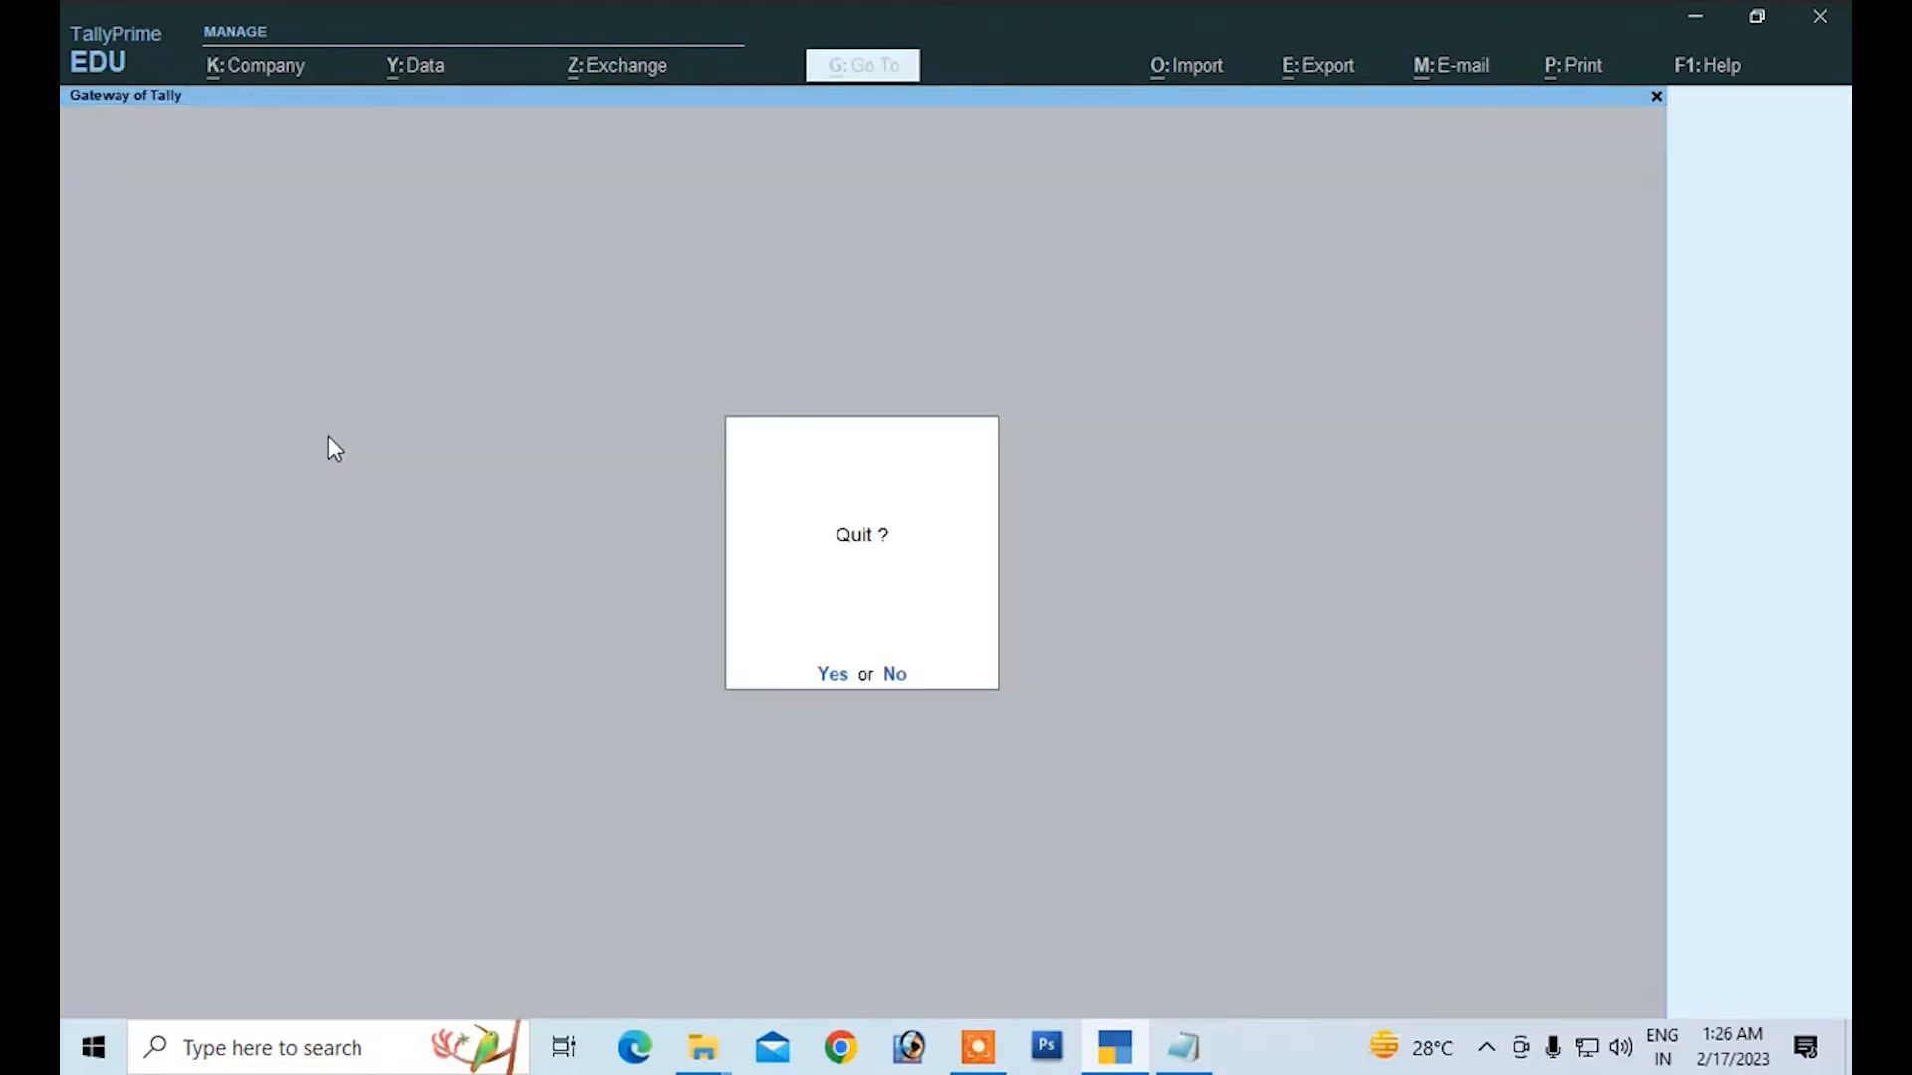
key(n)
Step: Open voucher entry from the Gateway of Tally and change the voucher type to Payment
key(Down)
key(Down)
key(Down)
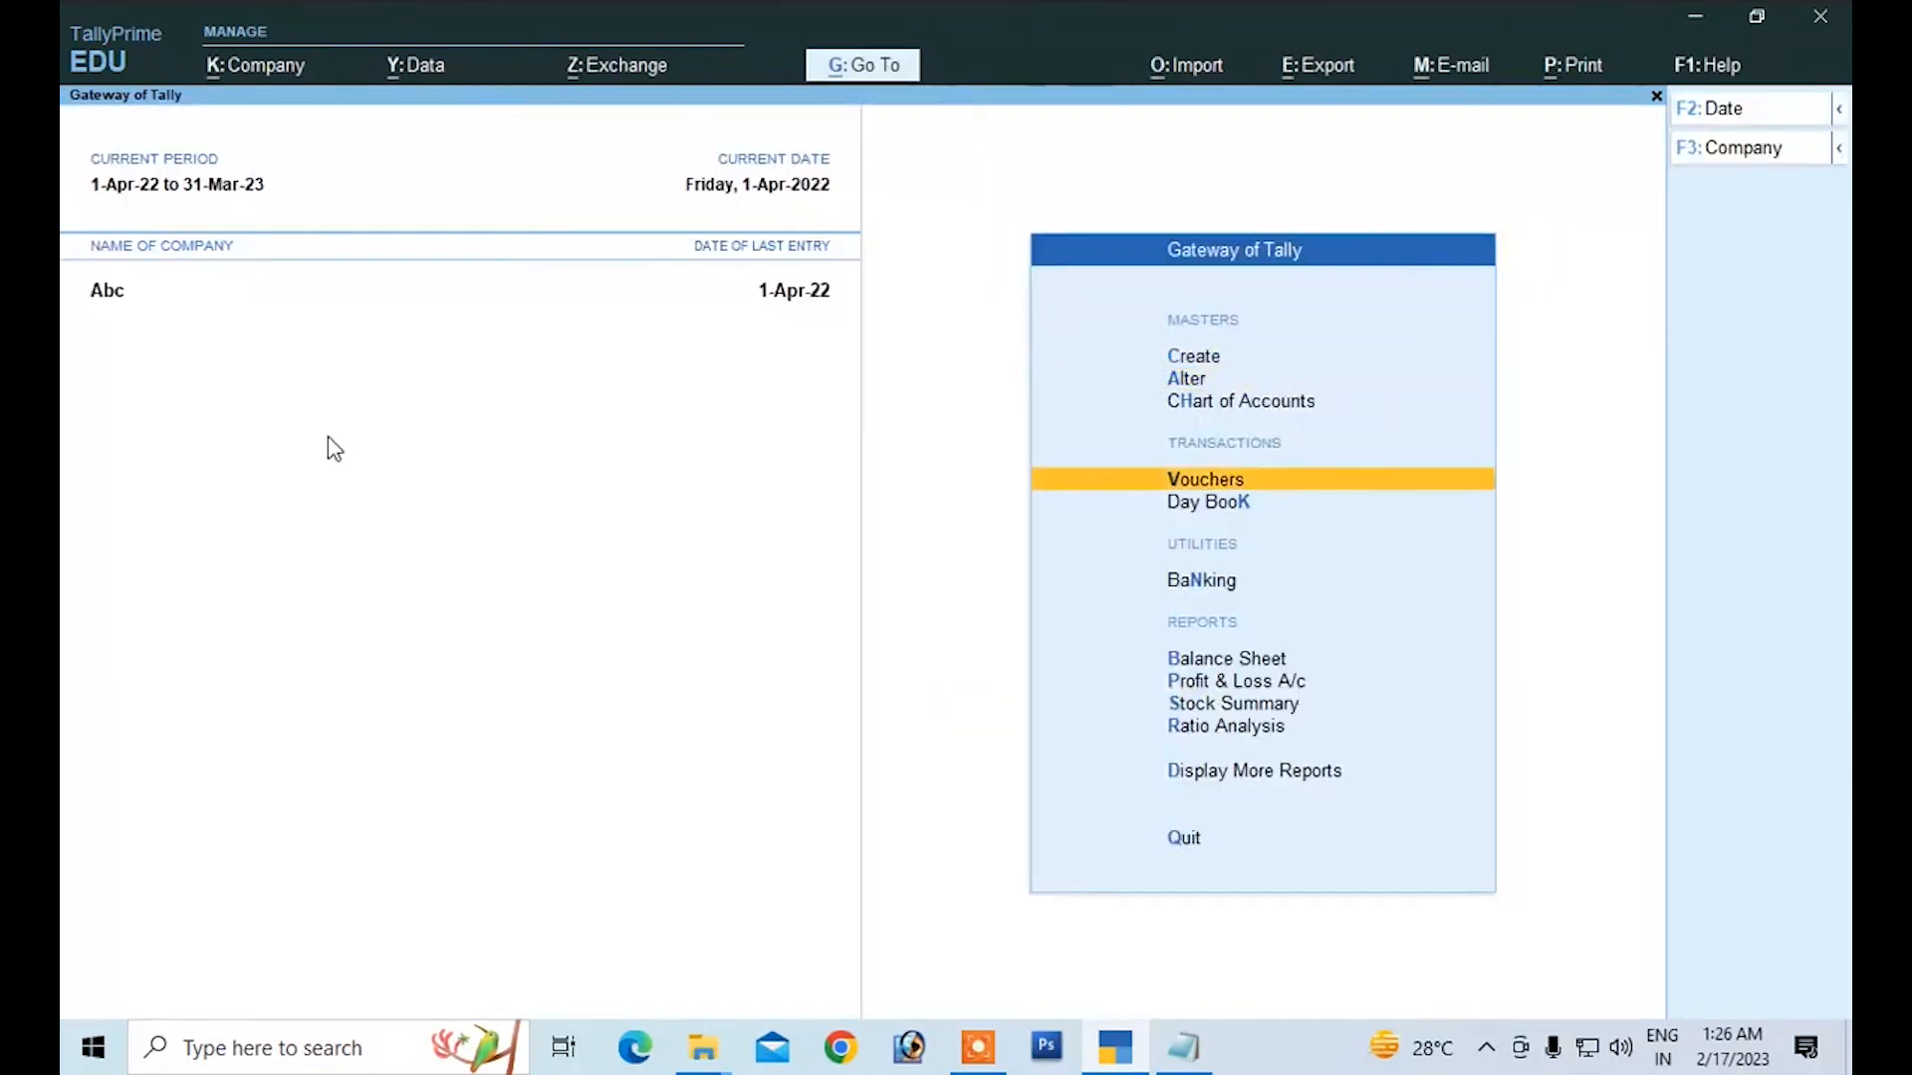
key(Return)
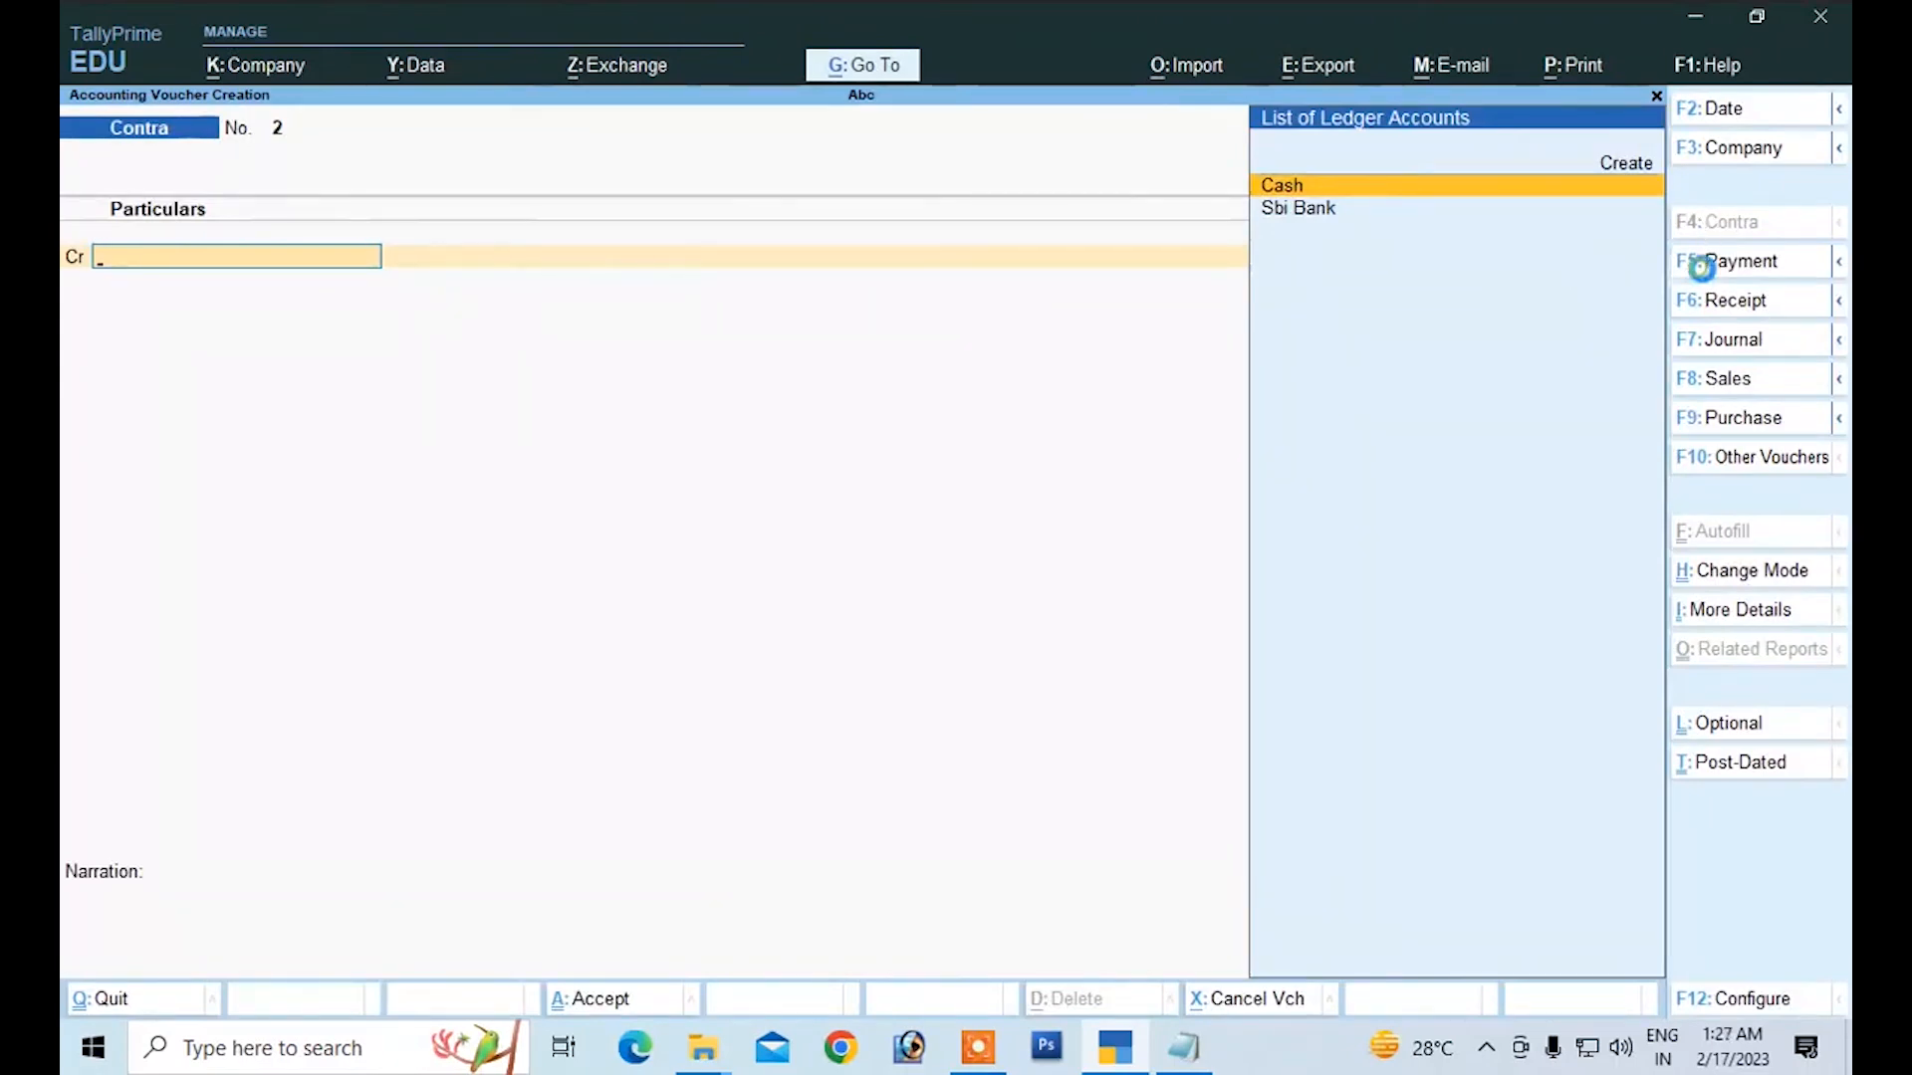
click(1703, 261)
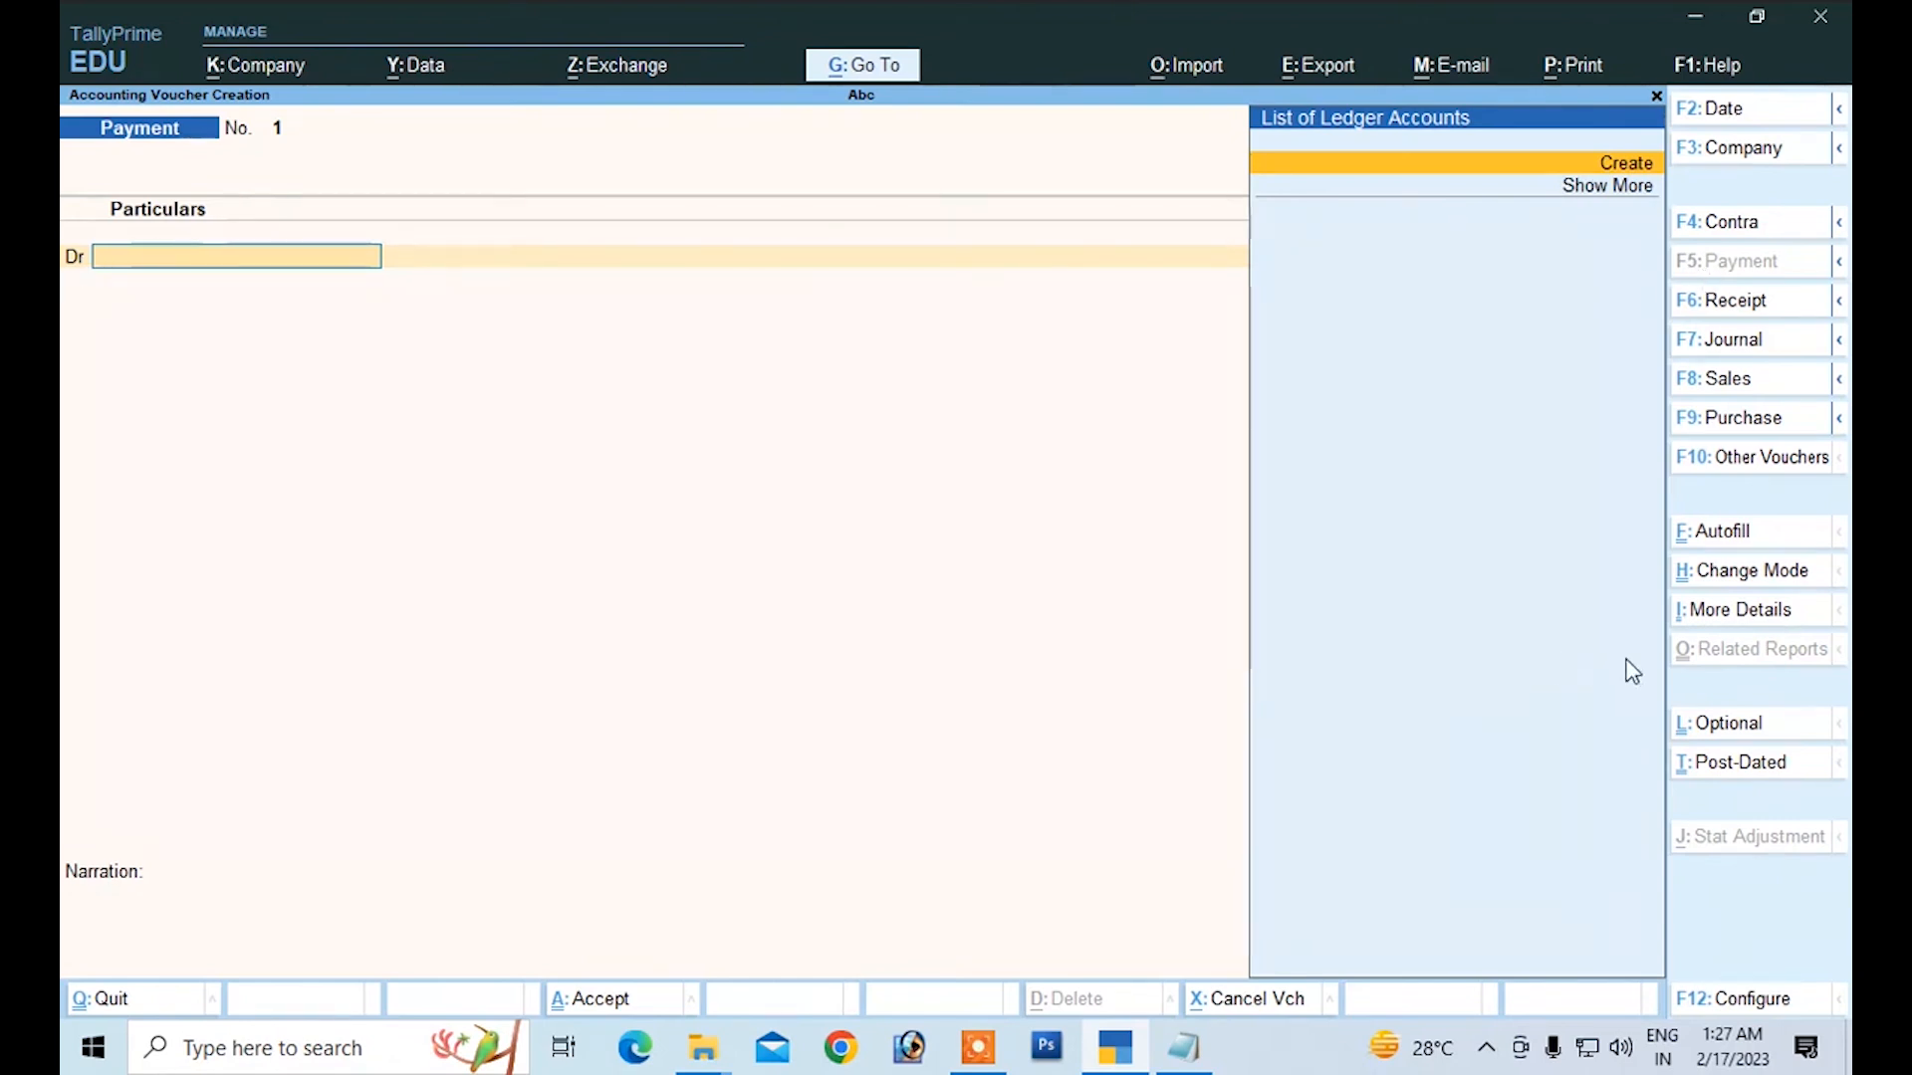
Step: Switch the Payment voucher to Single Entry mode and back to Double Entry
click(1721, 579)
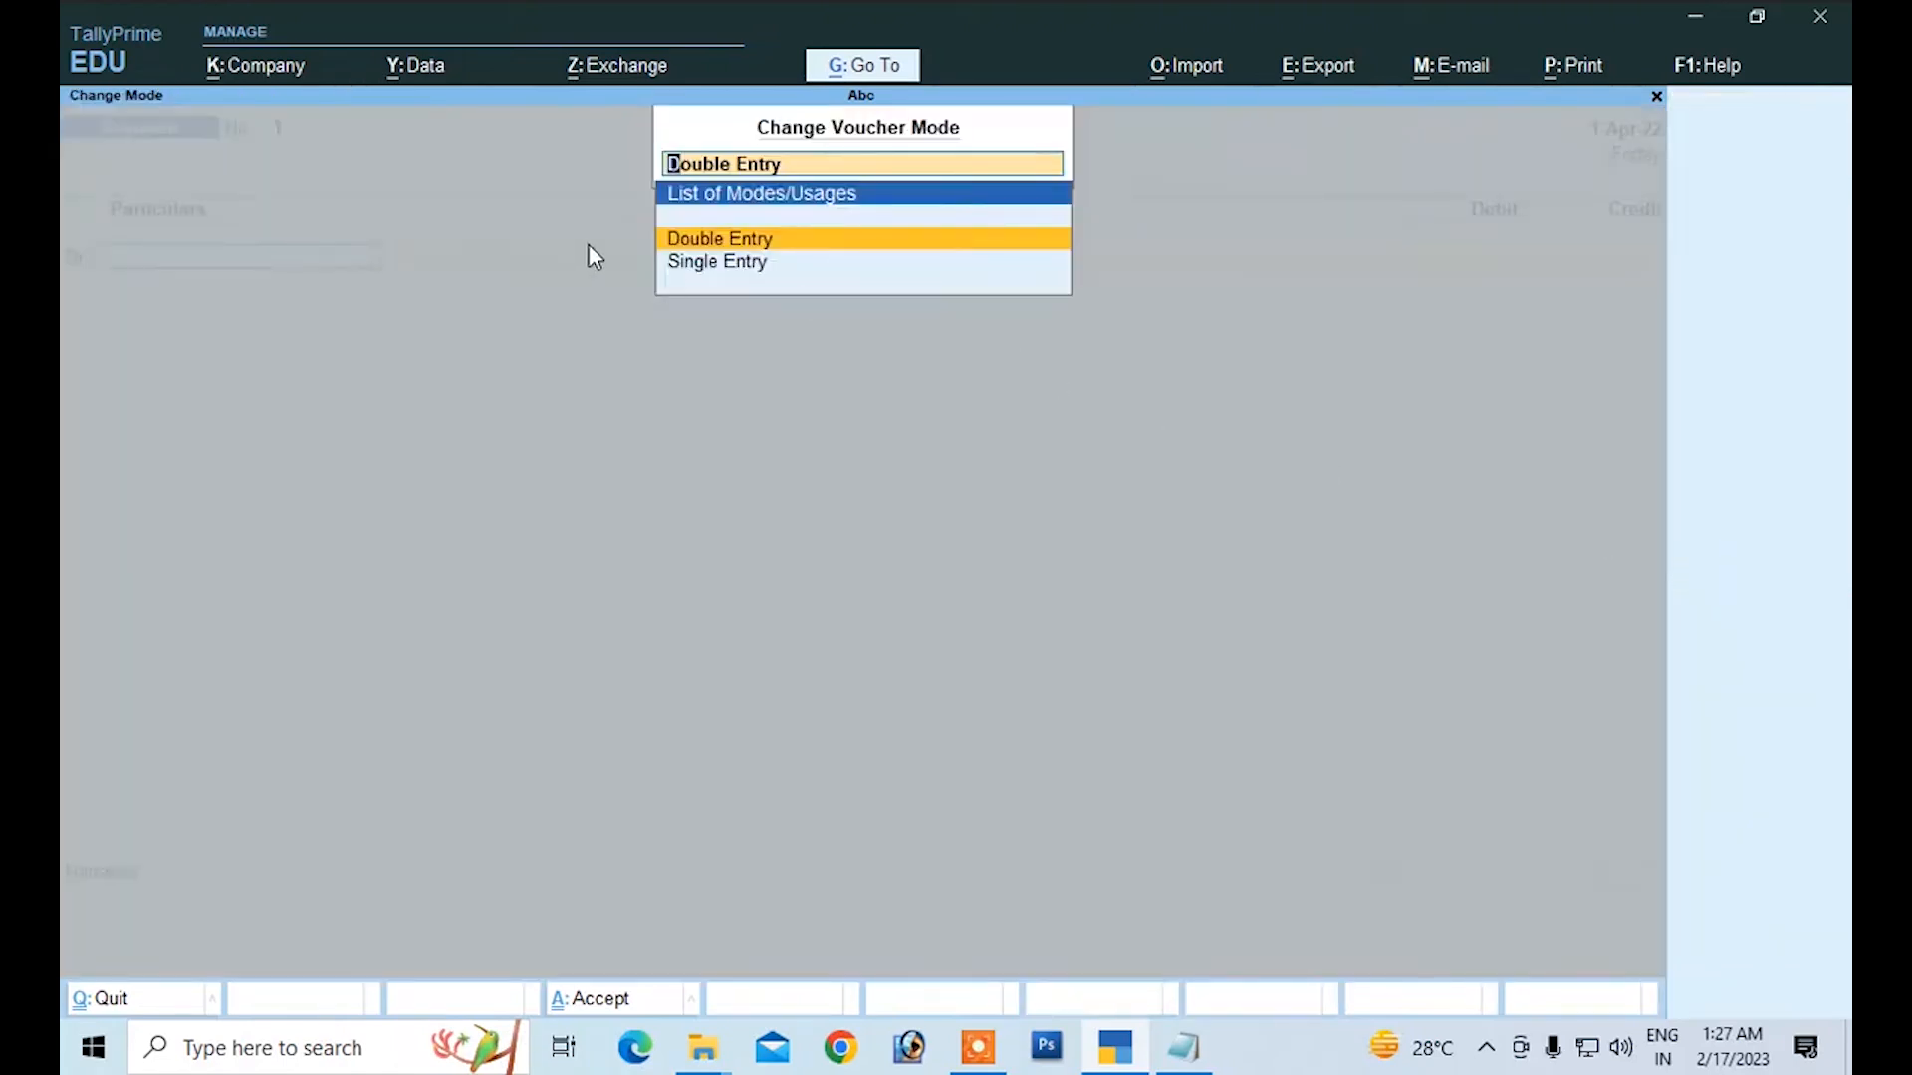
click(732, 278)
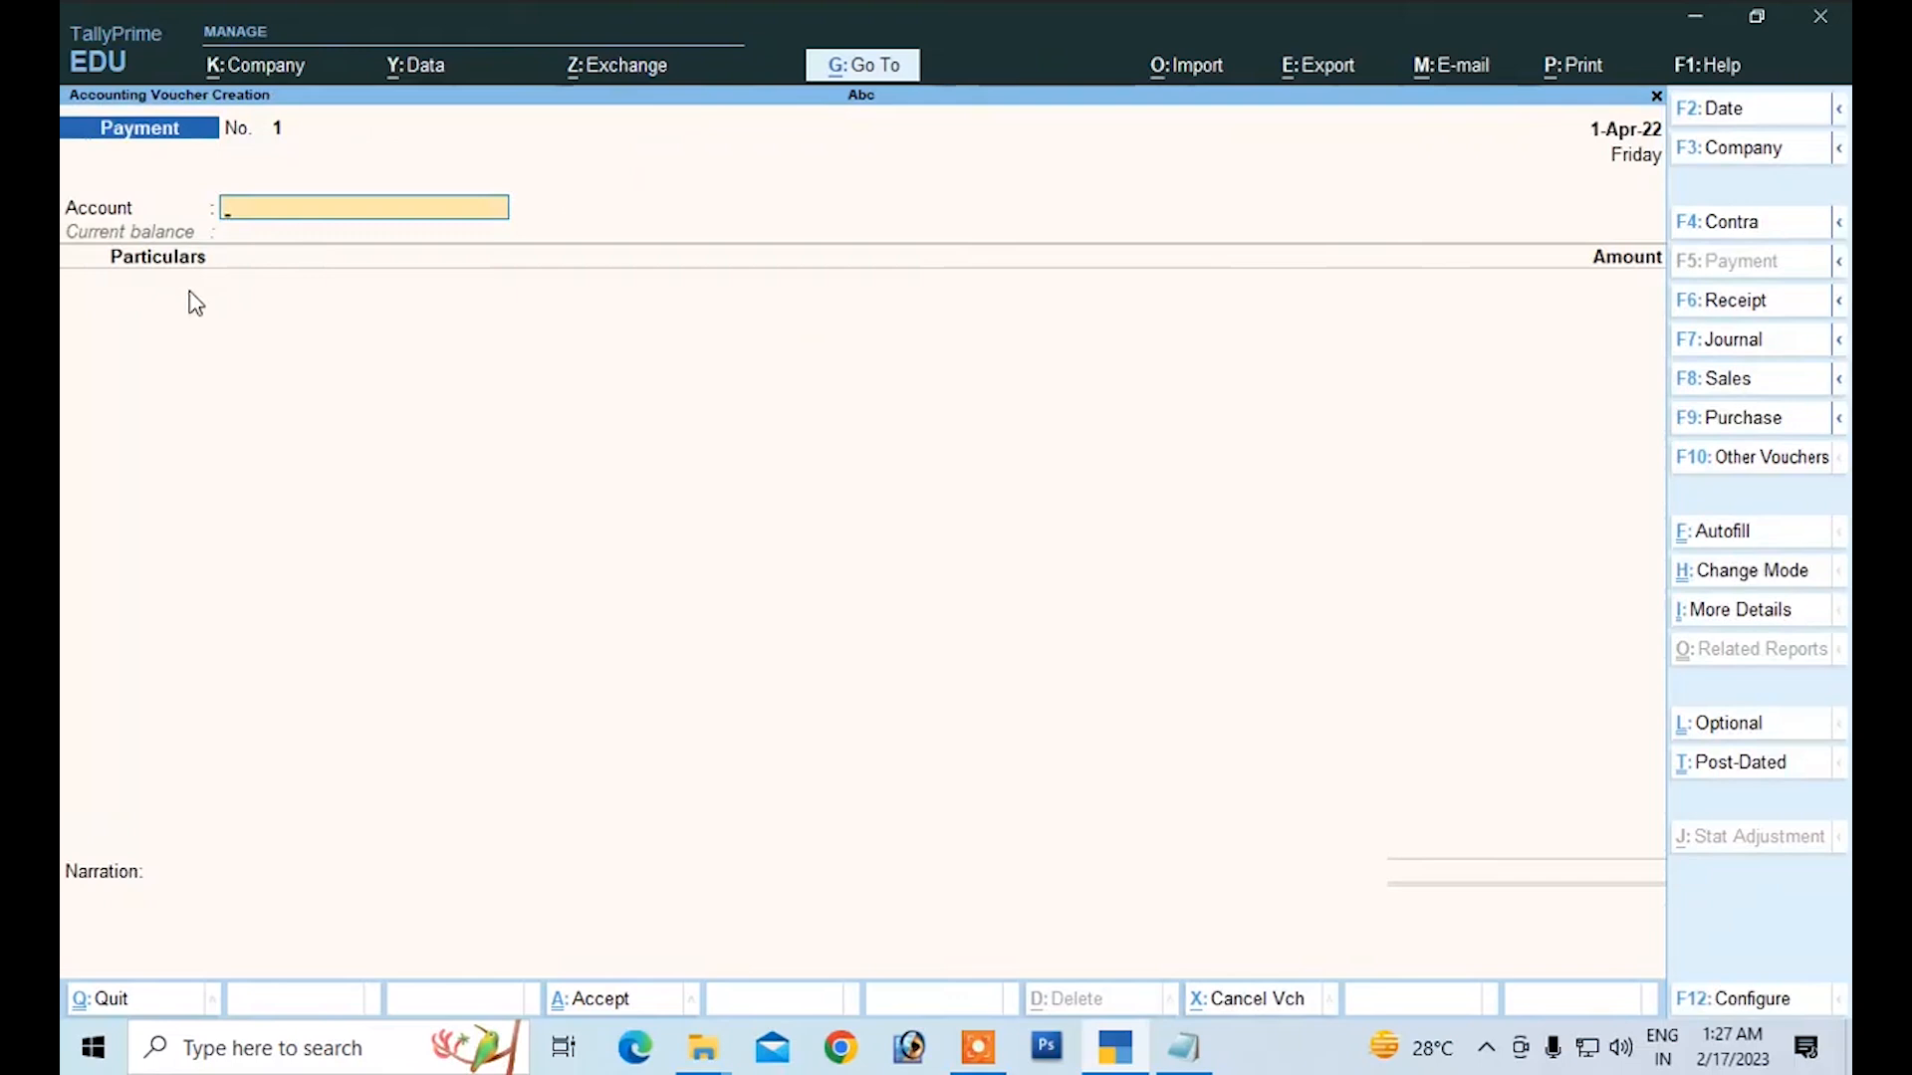
click(1732, 571)
click(721, 244)
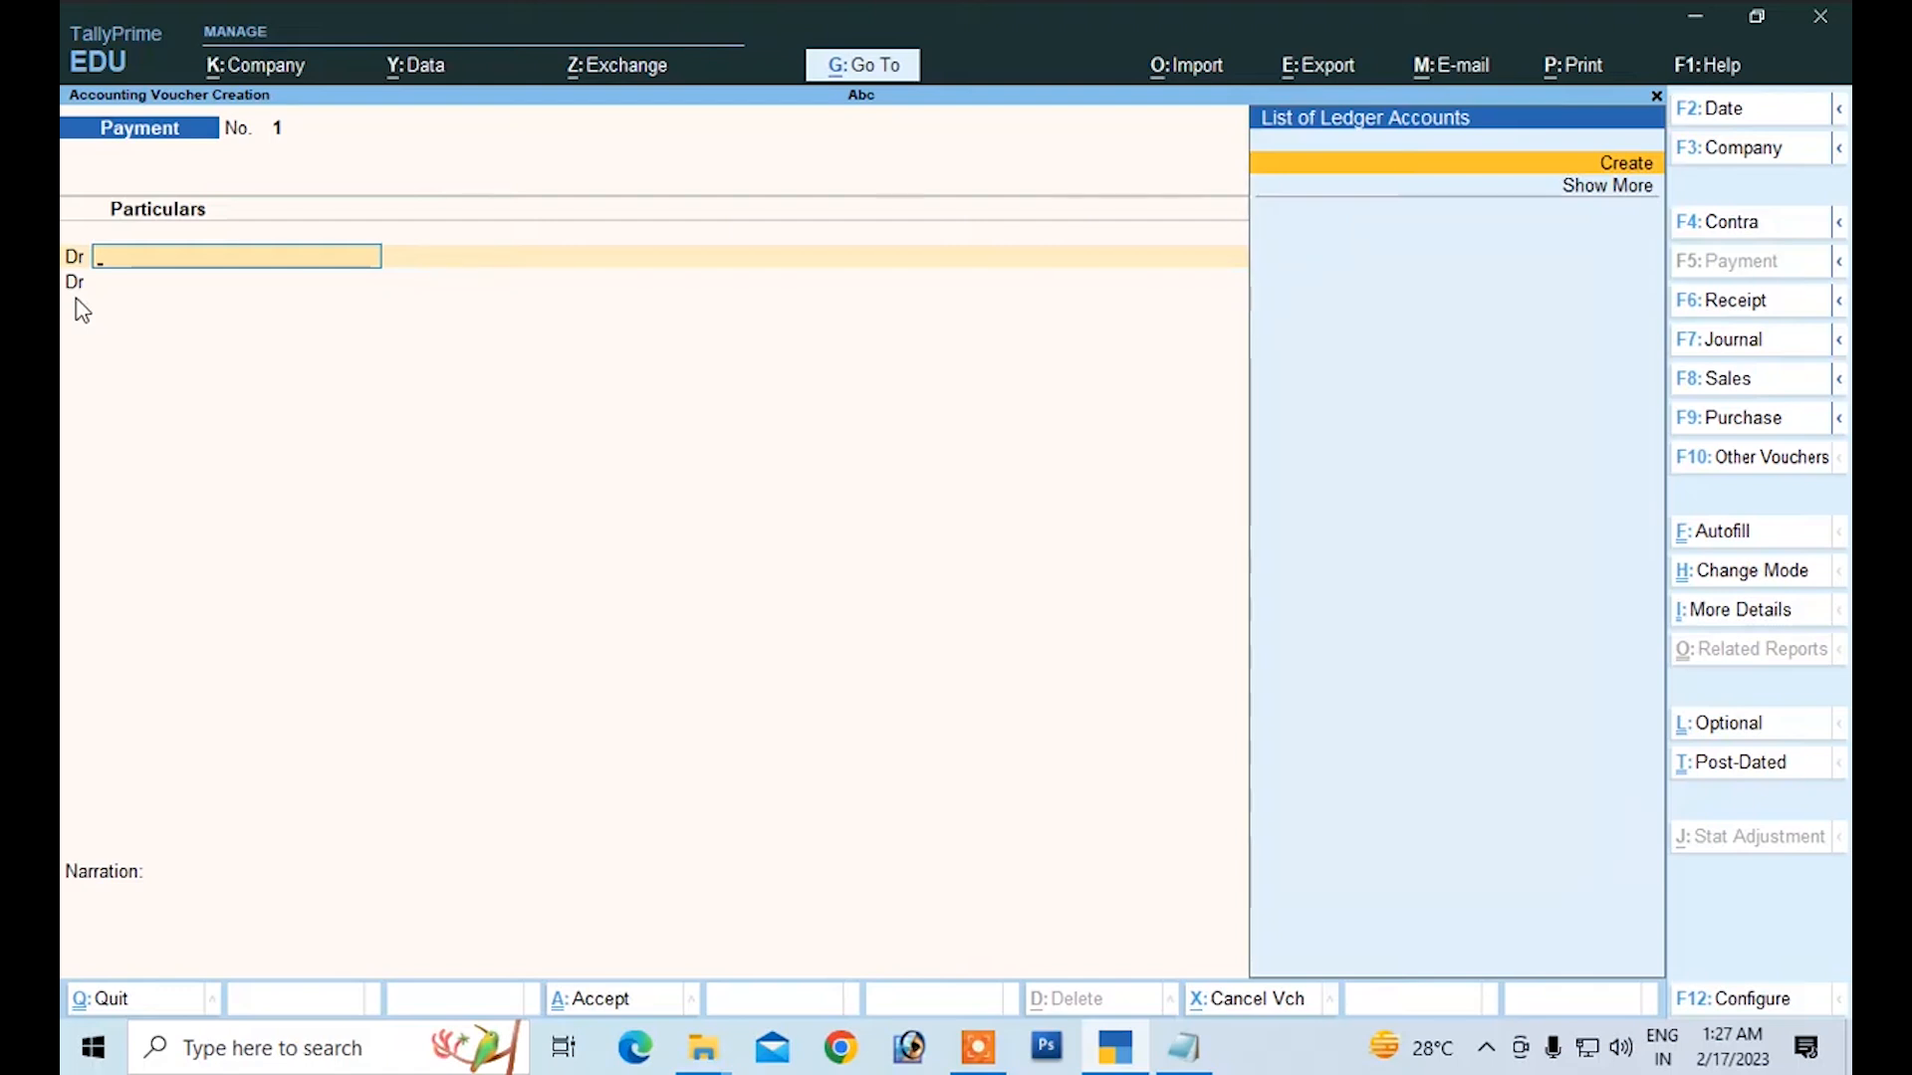
Step: Review the salary paid note and its dr/cr lines in Notepad, and minimize it to return to the Payment voucher
key(F7)
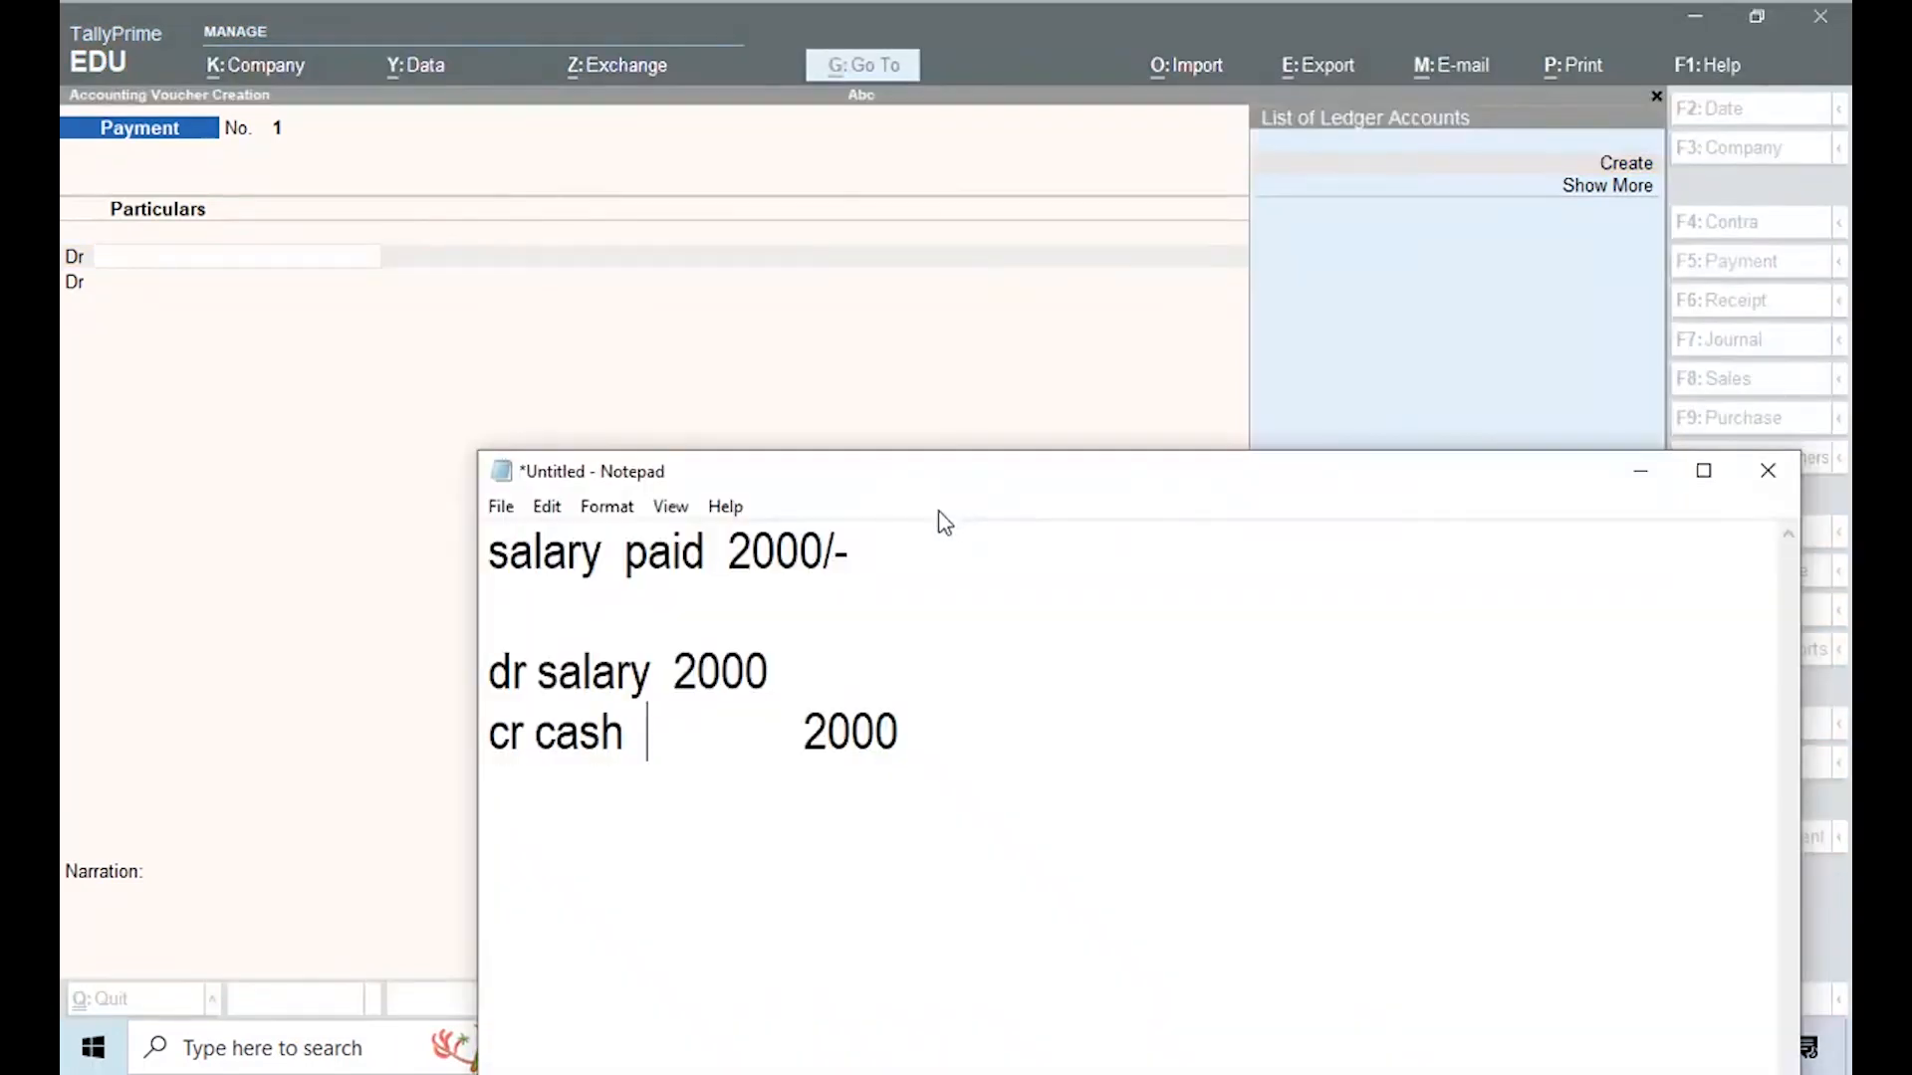
drag(923, 484, 733, 328)
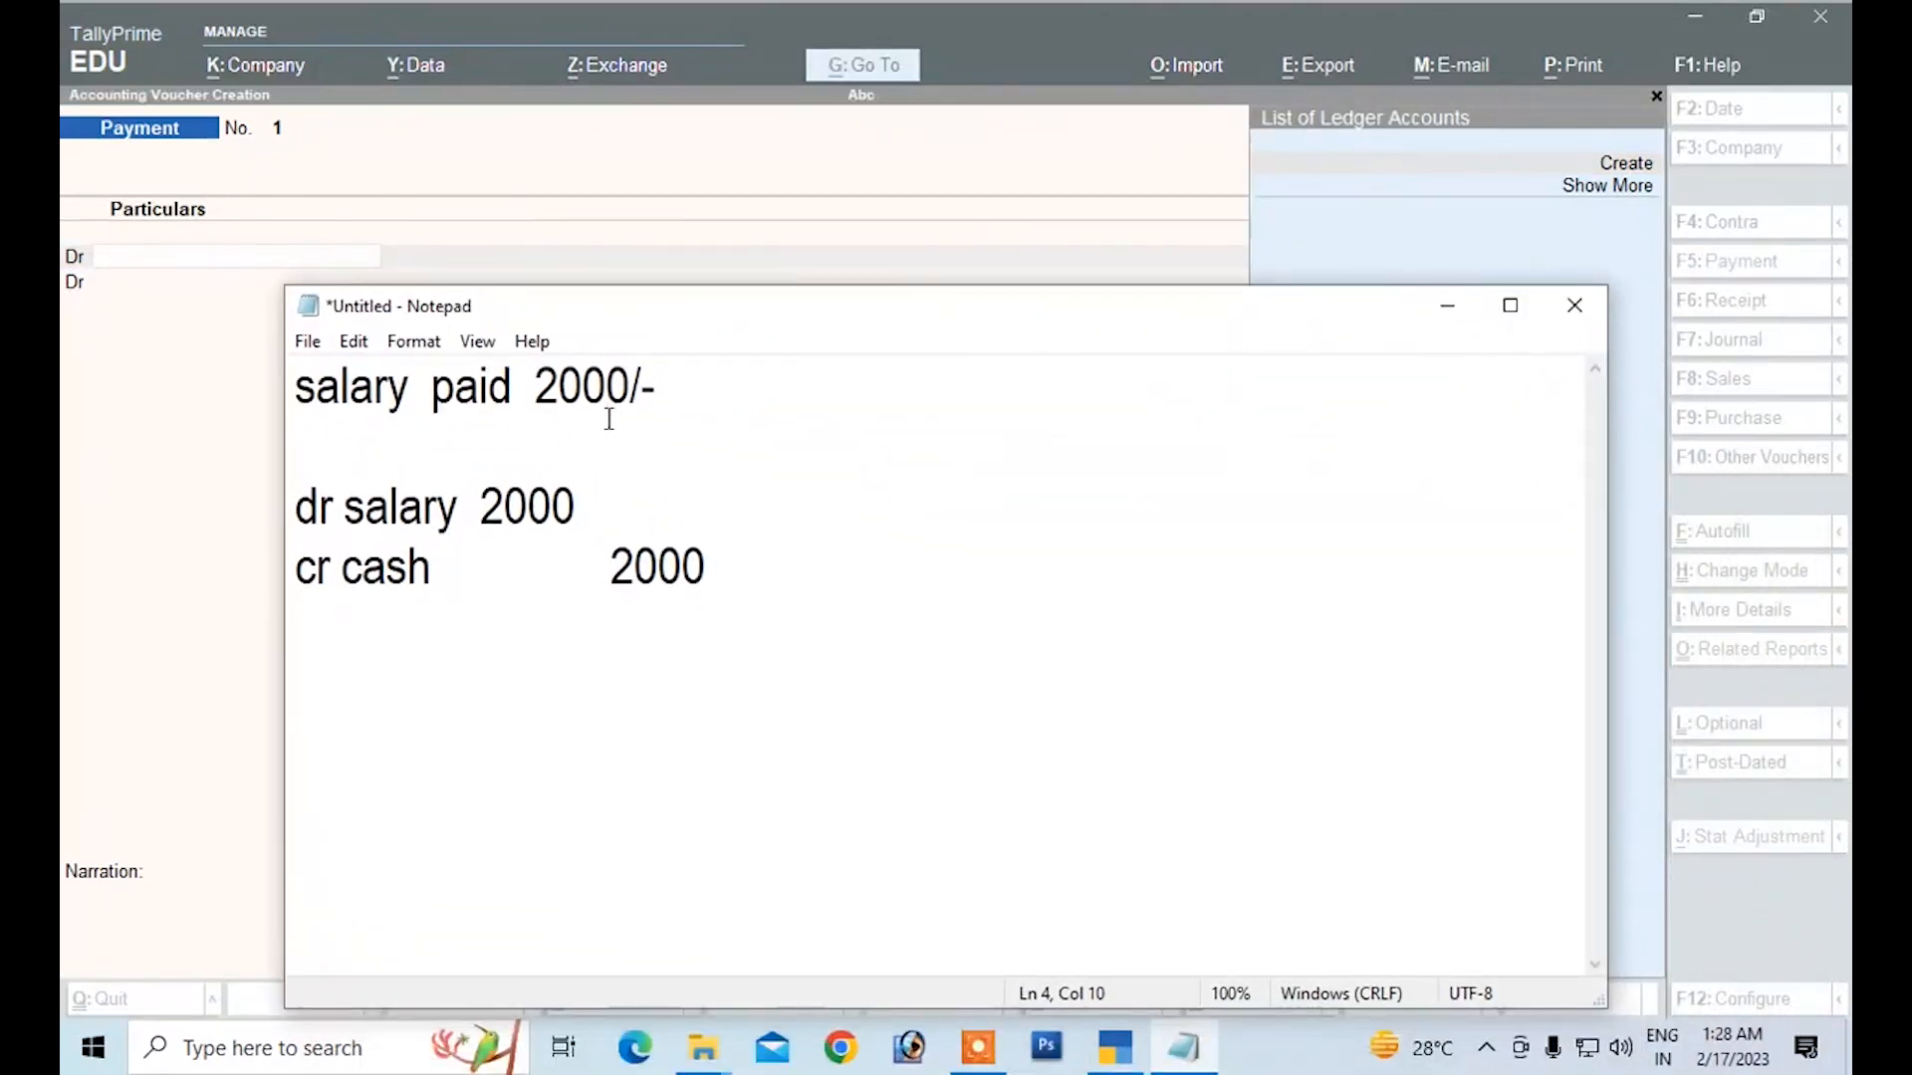
drag(301, 385, 704, 392)
click(449, 416)
drag(297, 385, 703, 395)
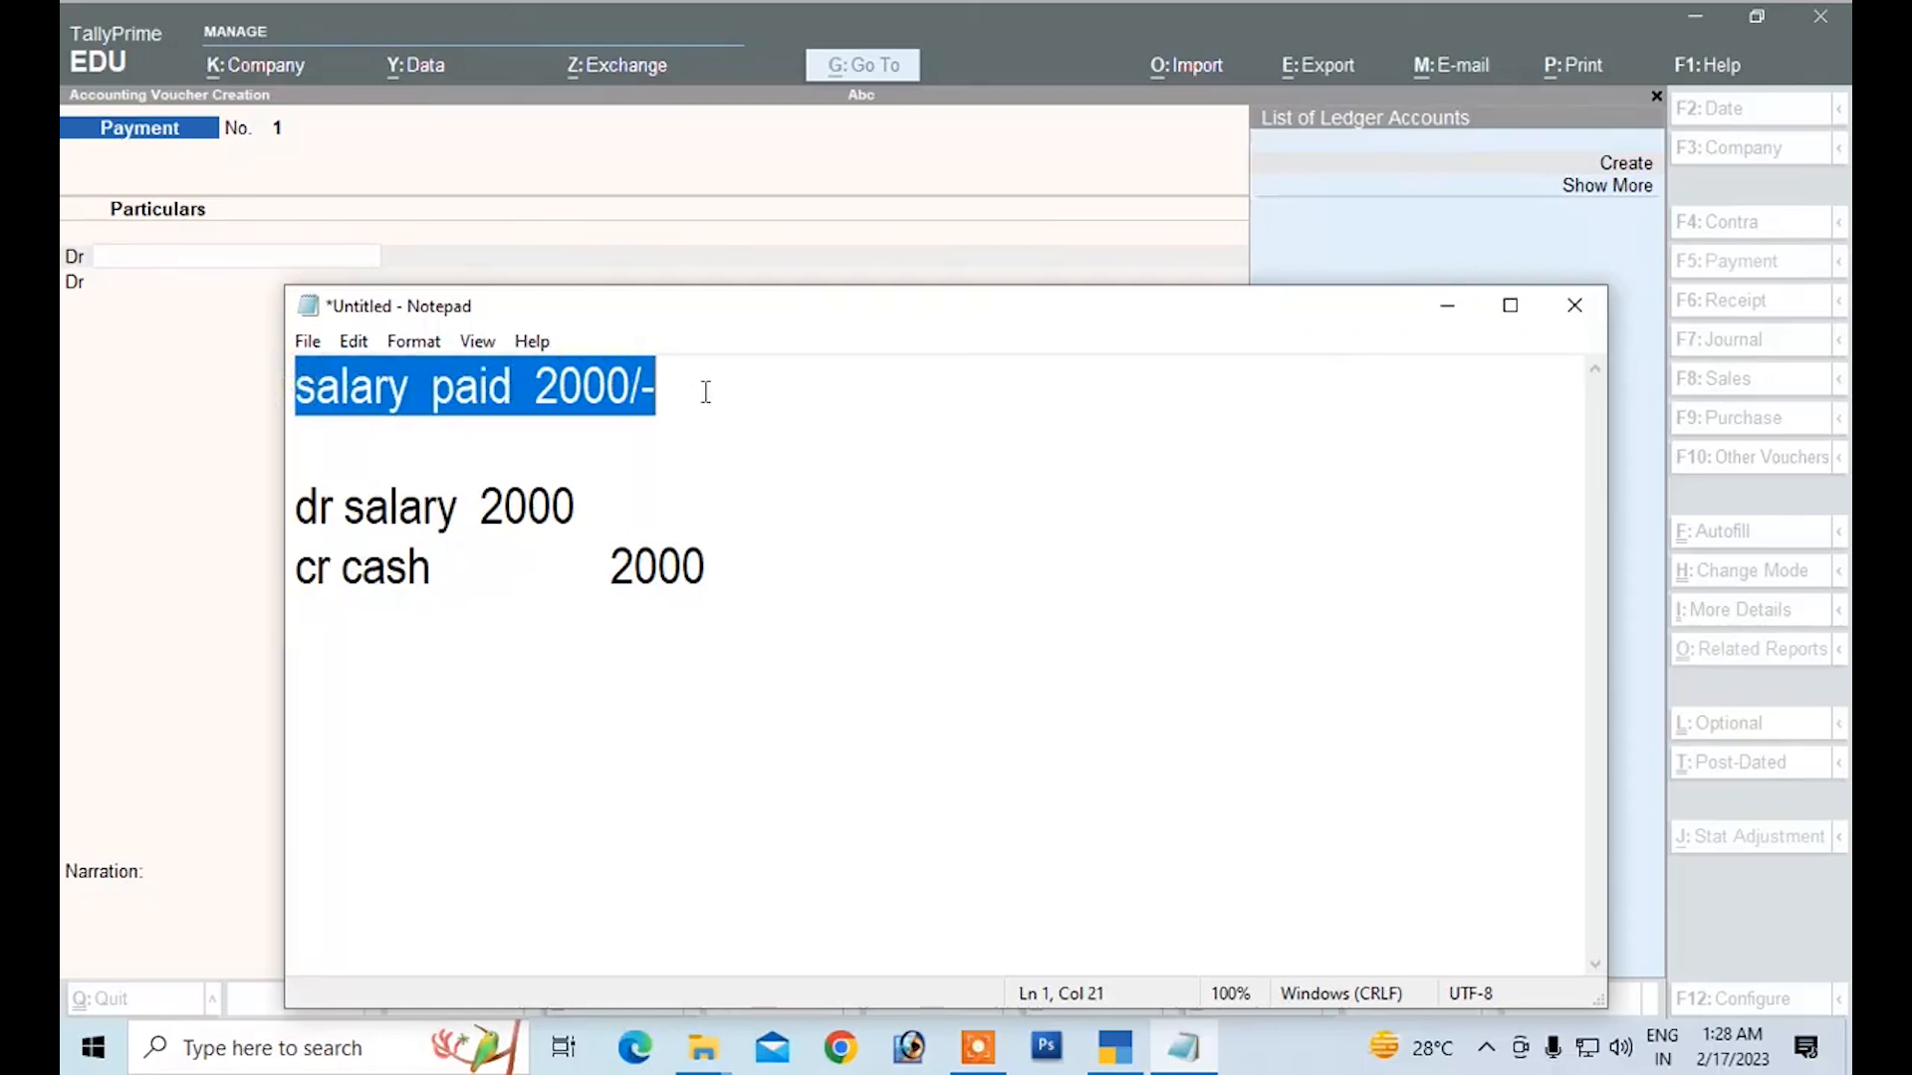
drag(297, 507, 635, 514)
click(441, 513)
drag(459, 510, 365, 518)
click(365, 513)
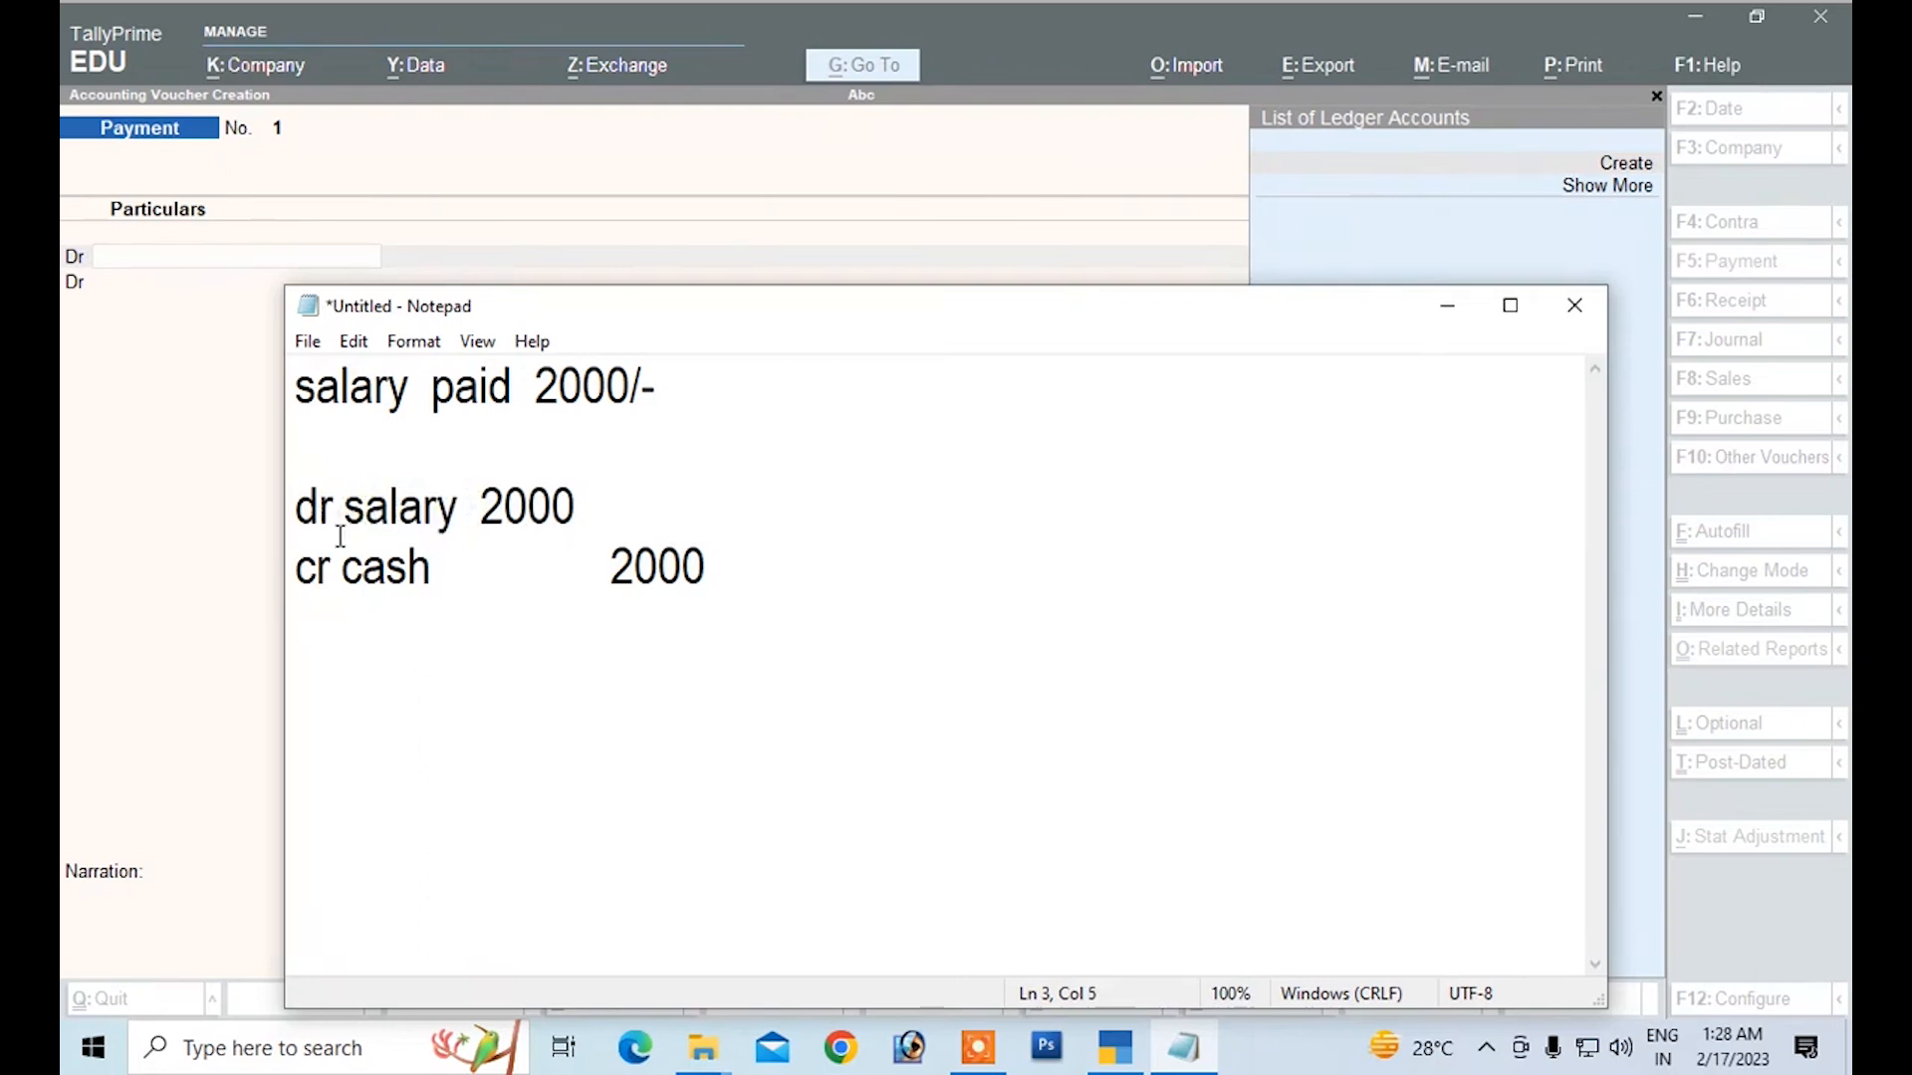
click(299, 574)
drag(299, 574, 464, 569)
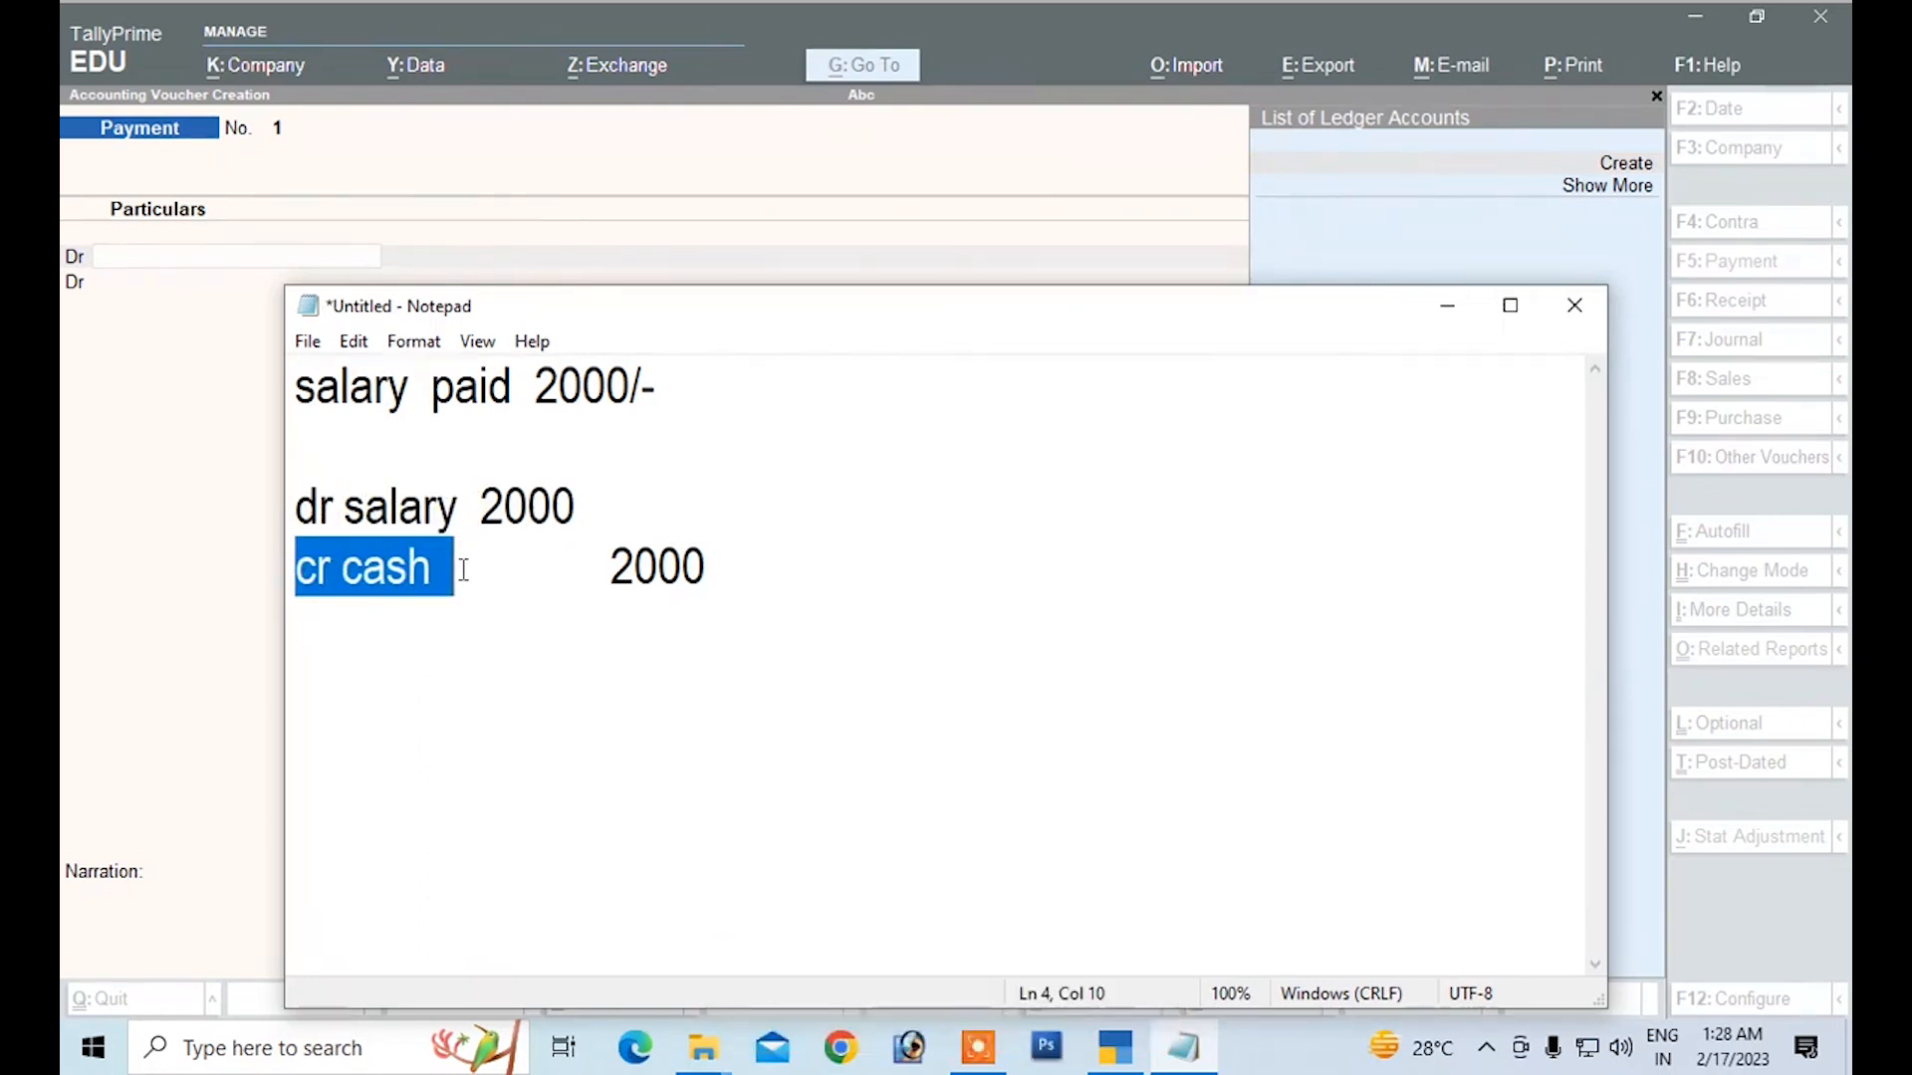
click(402, 525)
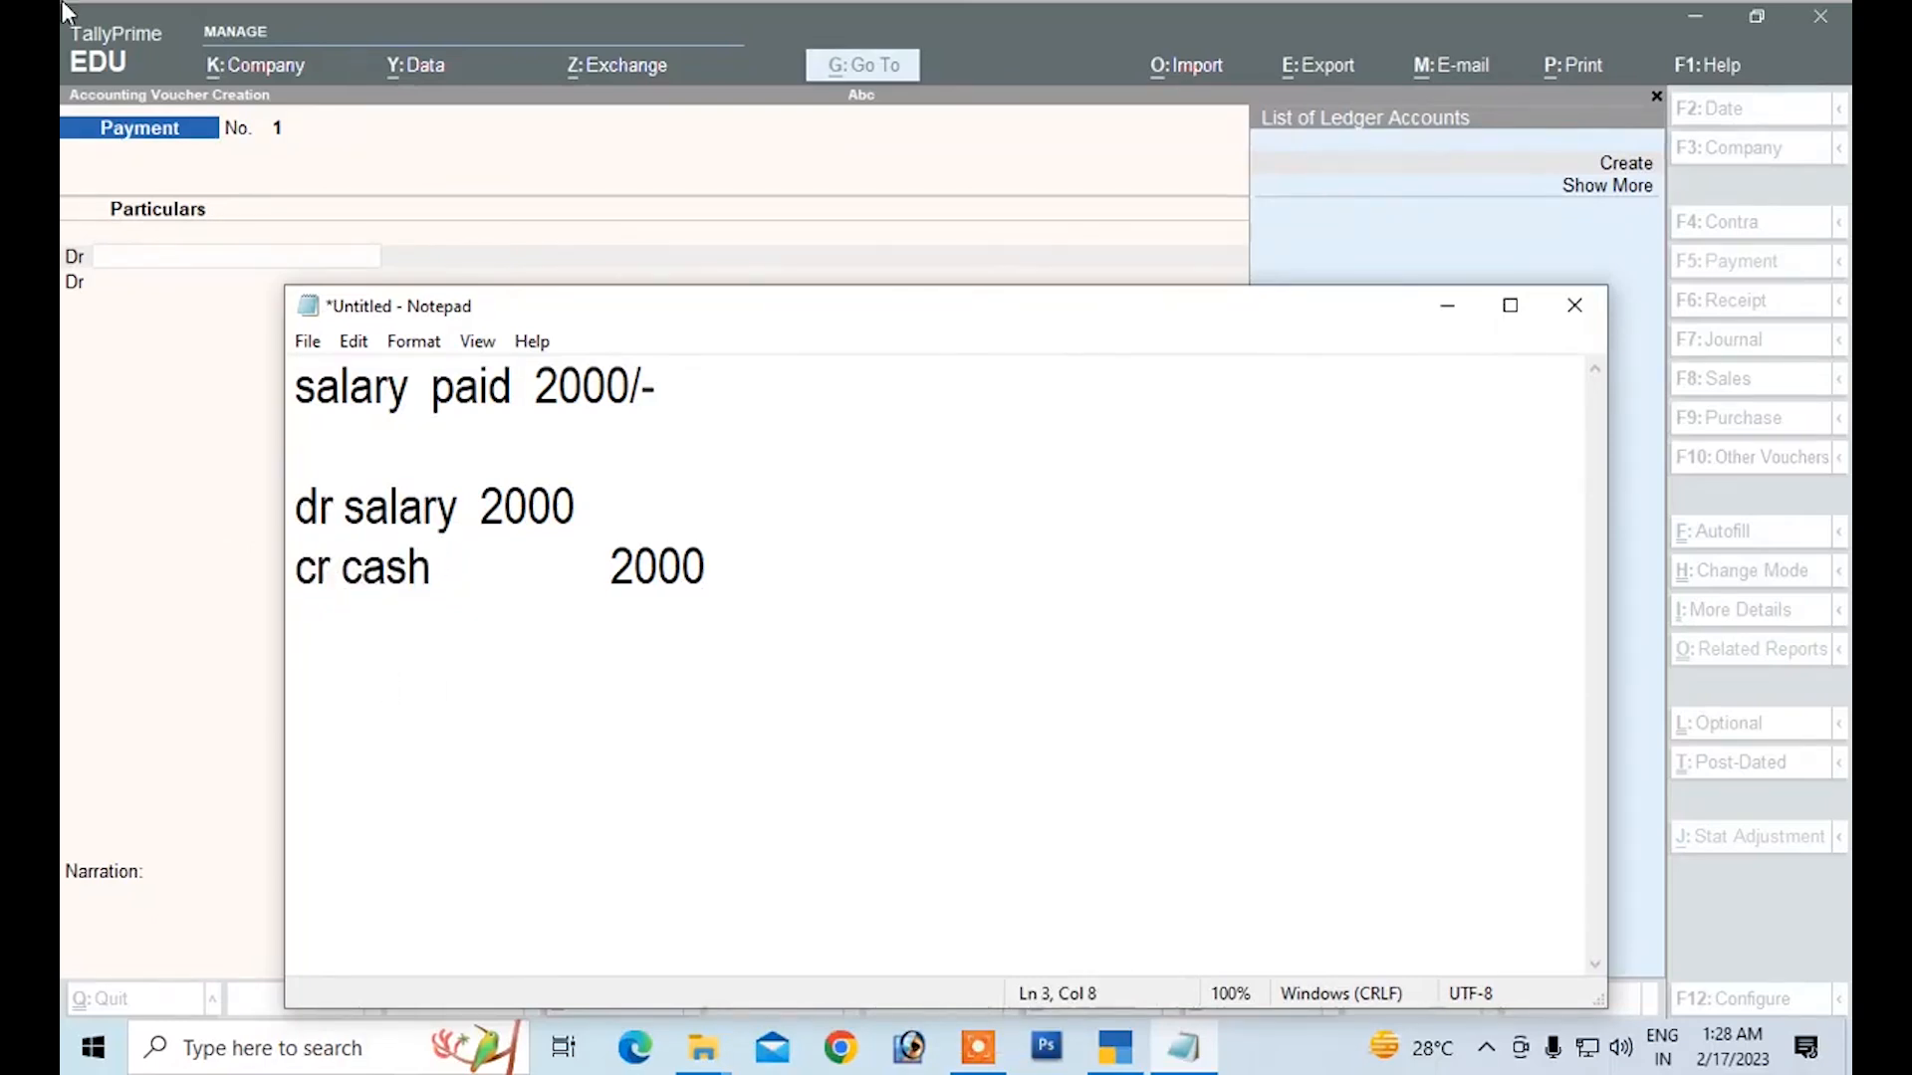
click(1446, 308)
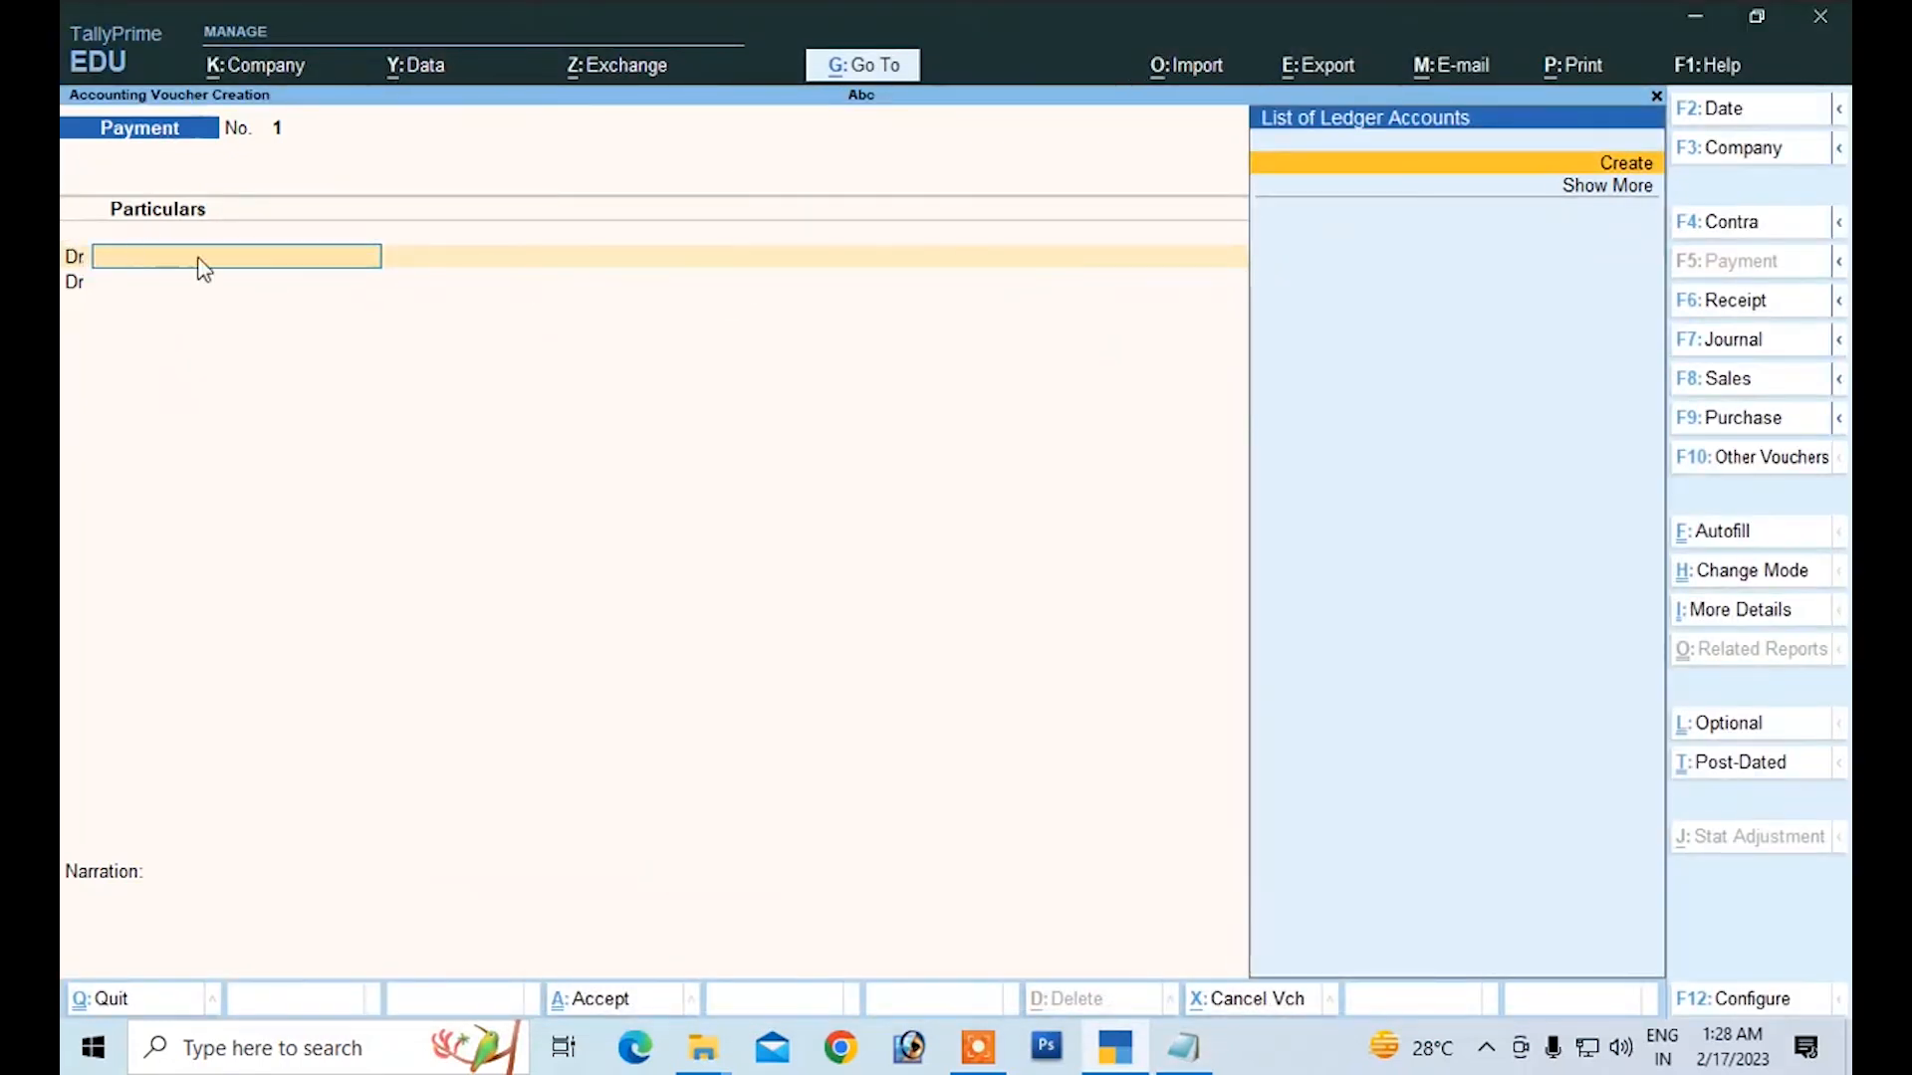
Step: From the Payment voucher's first Dr line, start a new ledger named "Salary"
text(s)
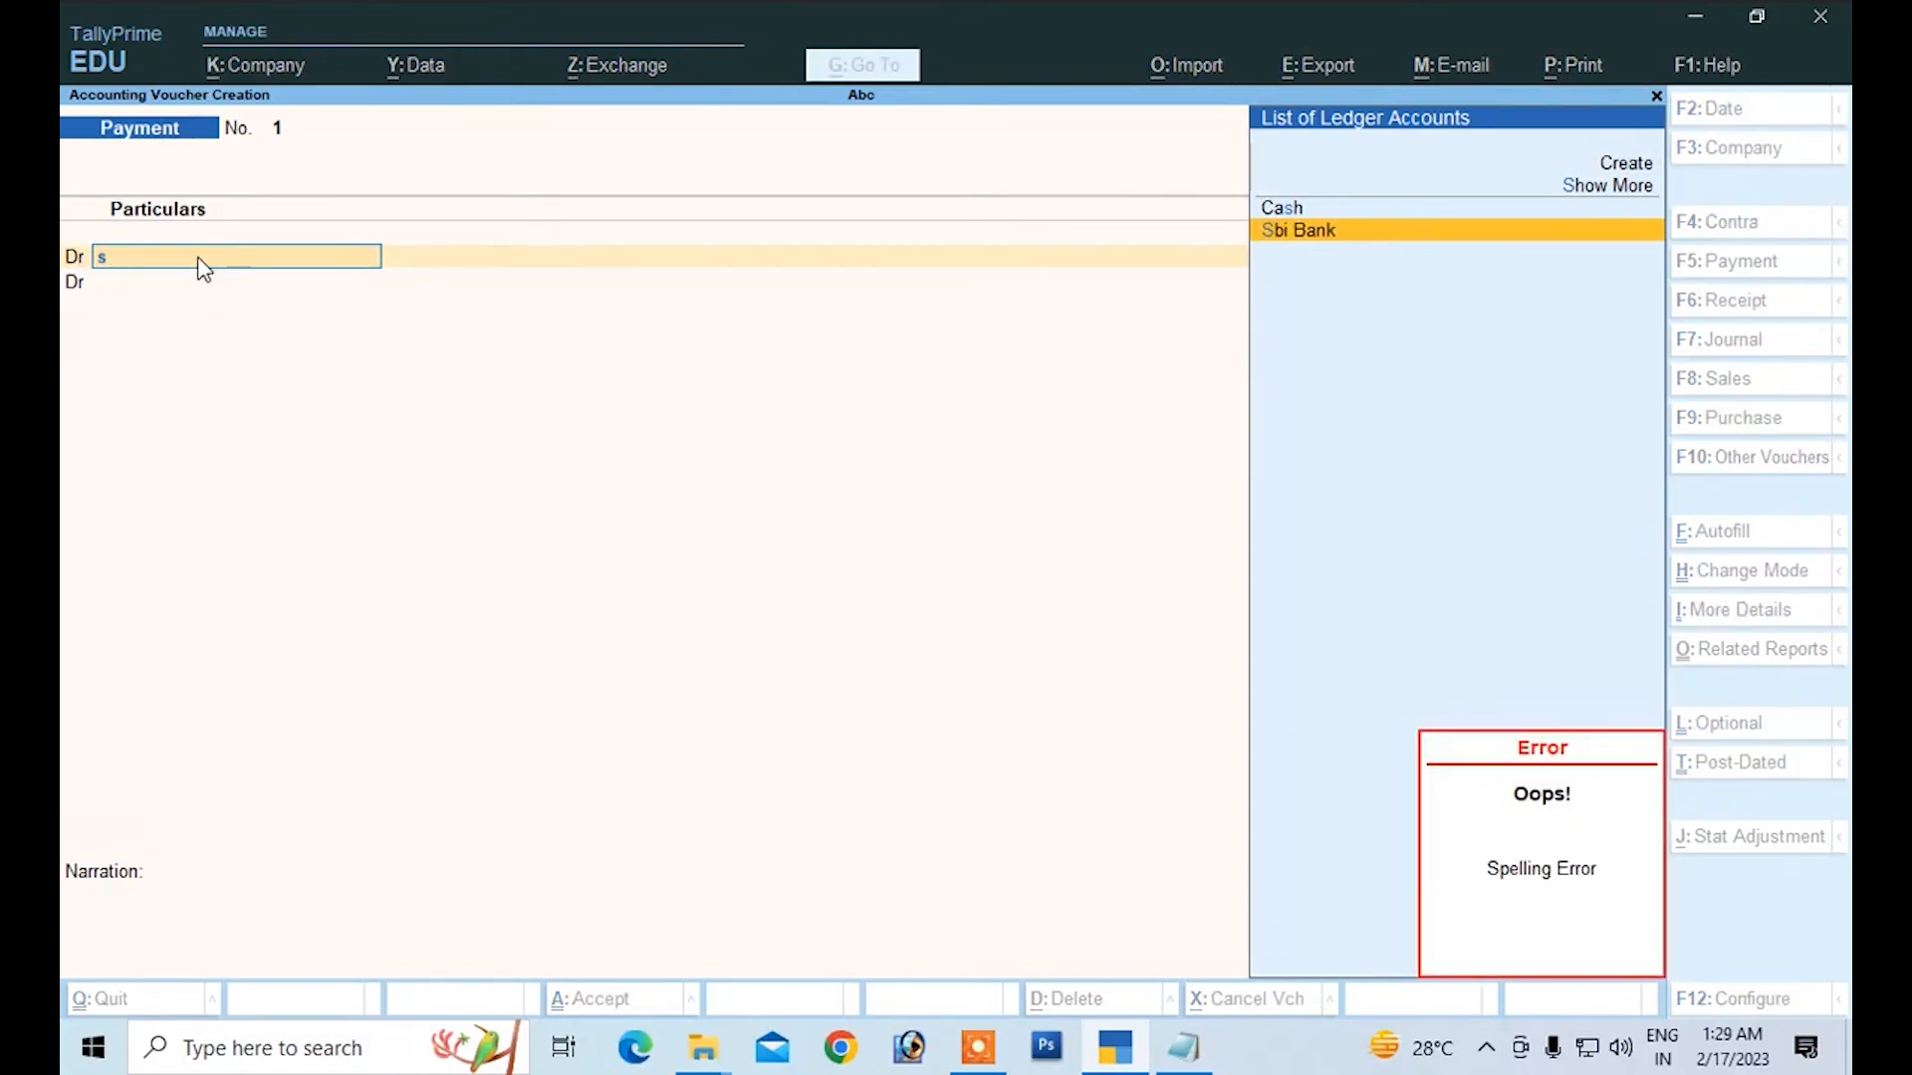
click(1625, 165)
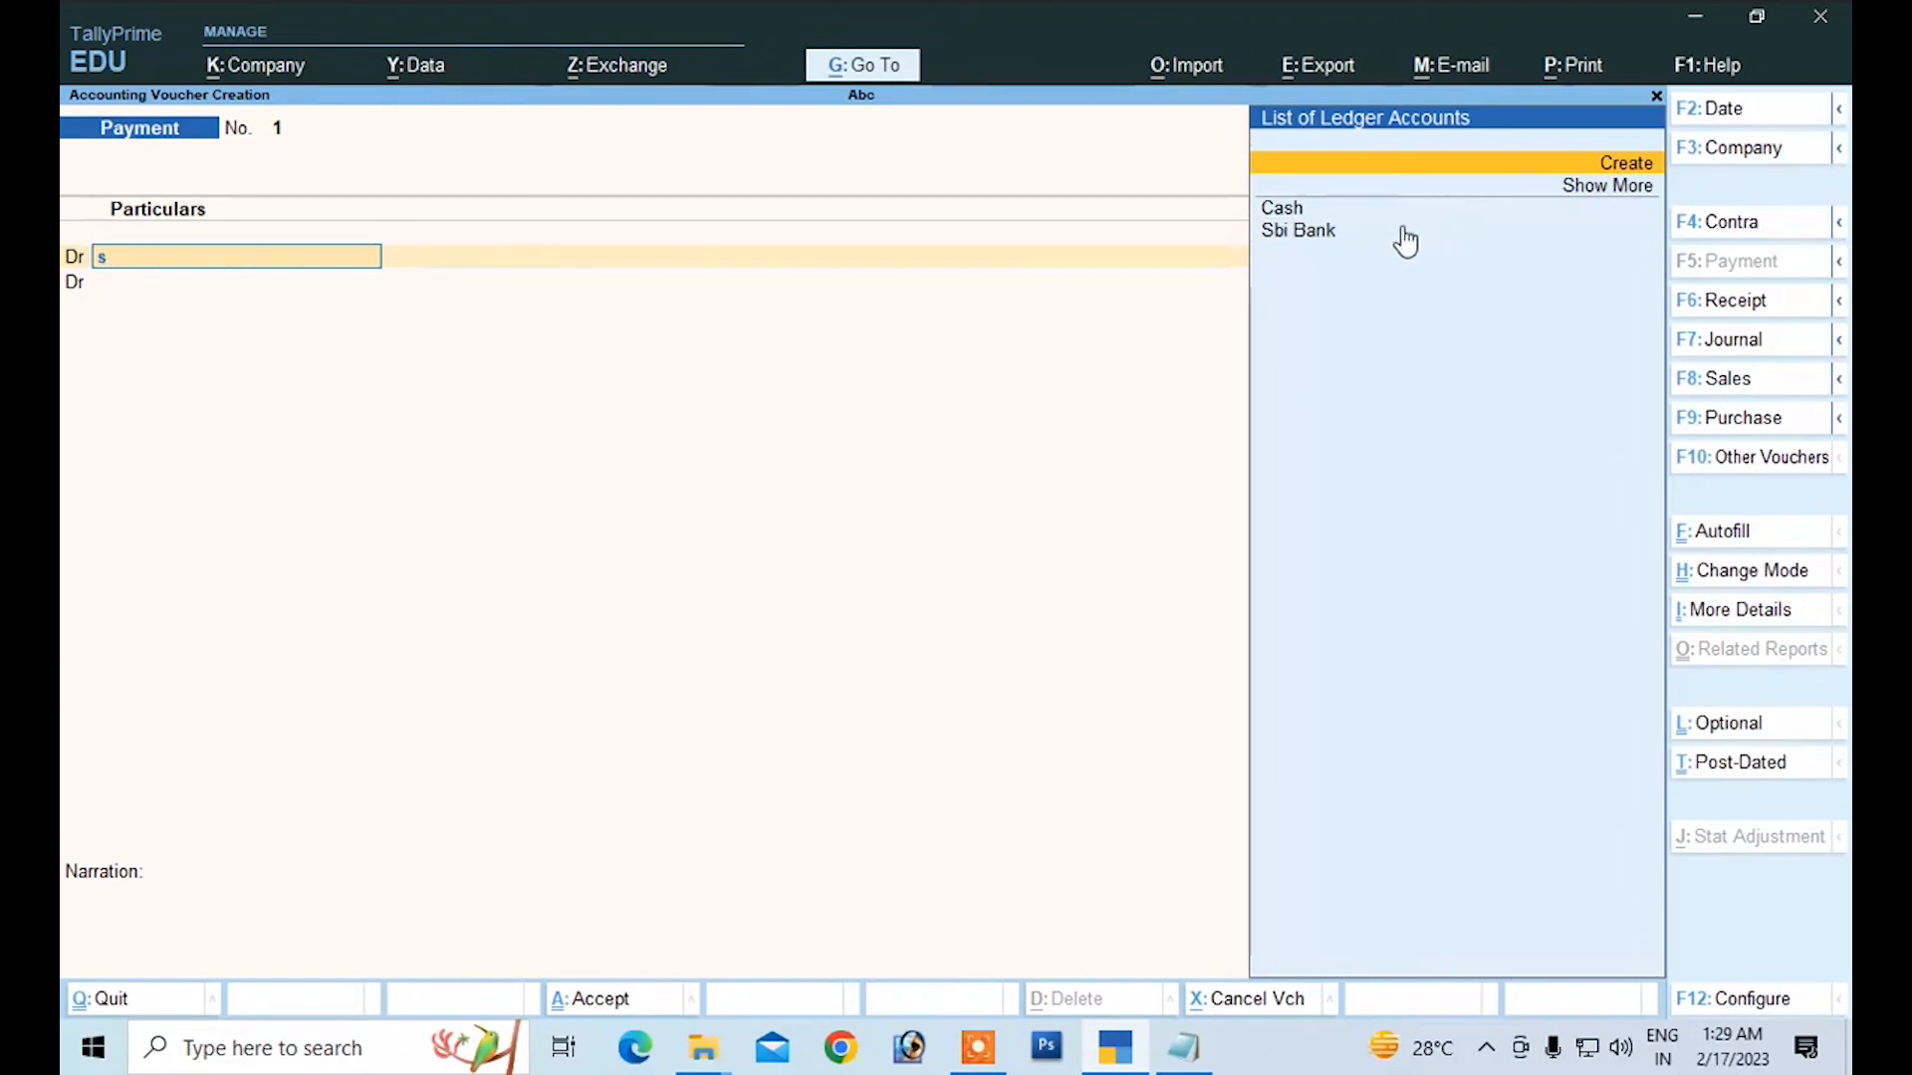
key(Return)
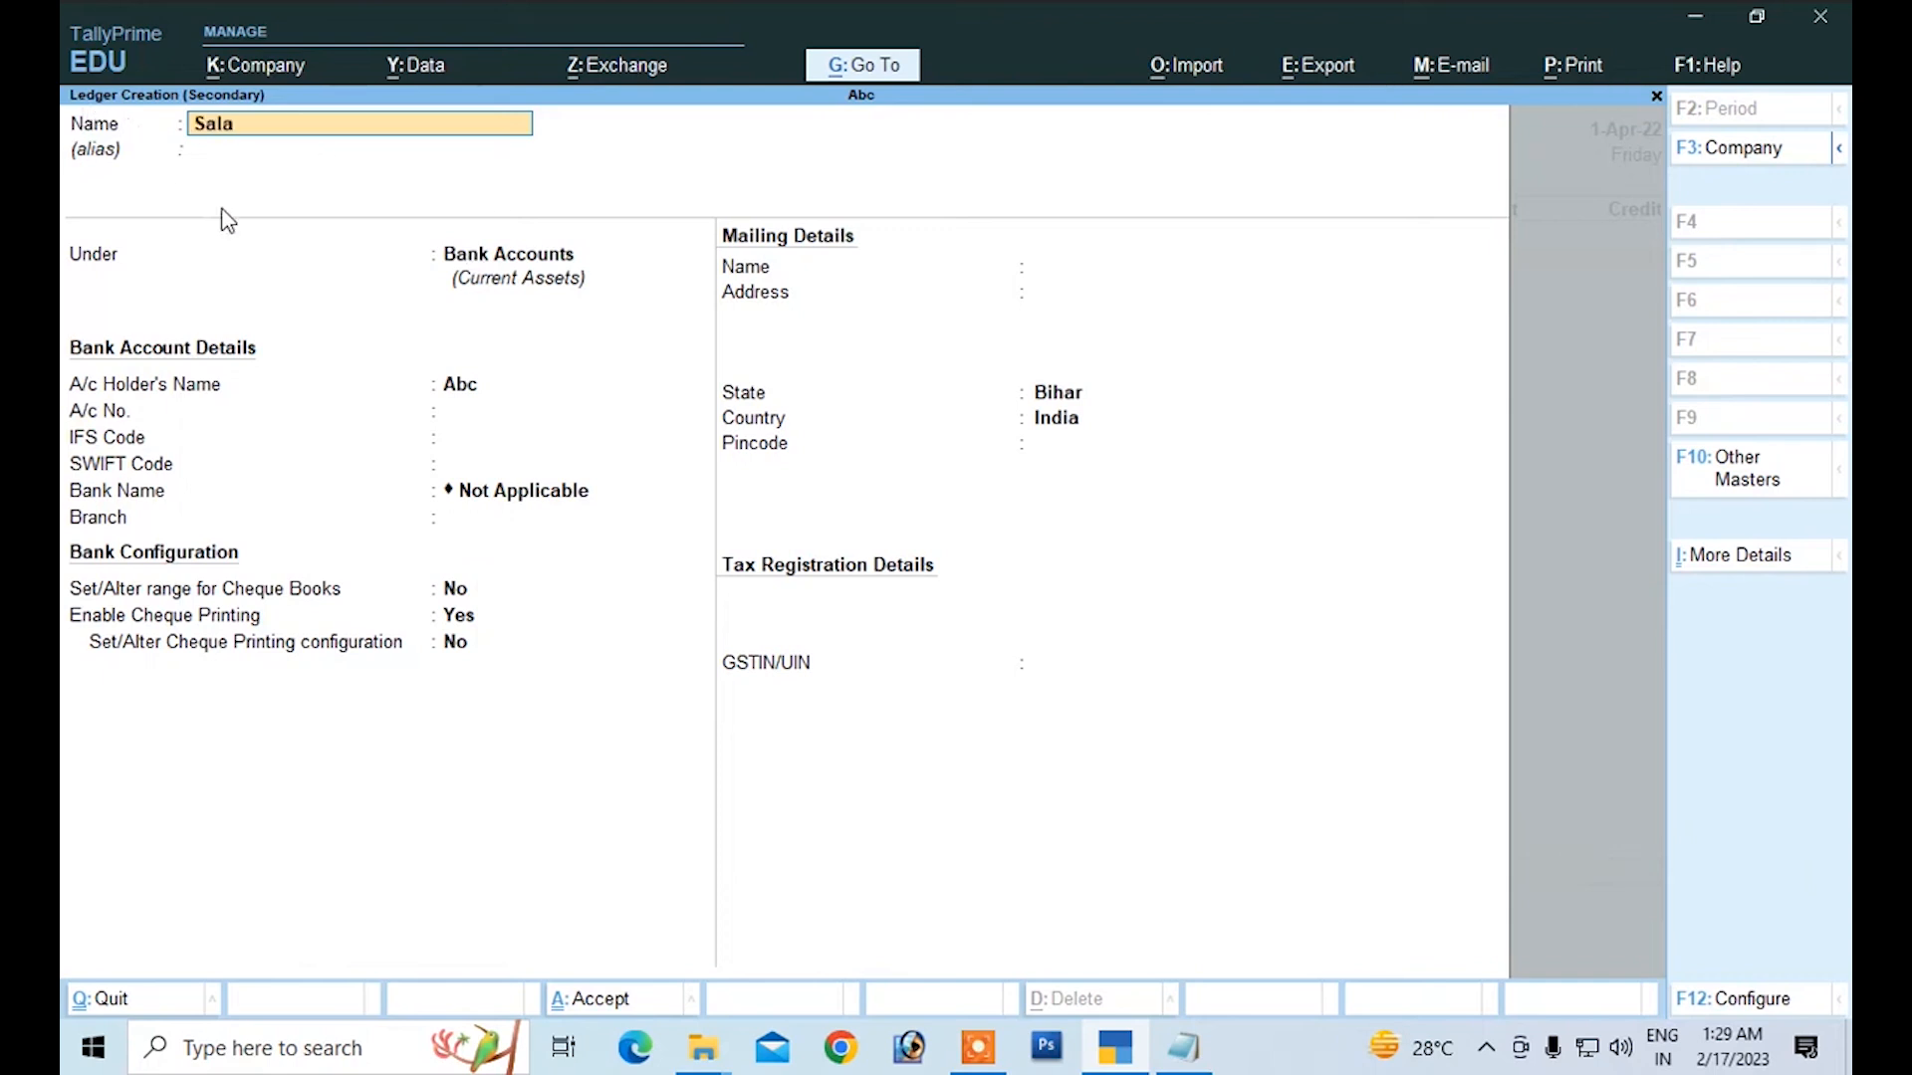
text(Salary)
key(Return)
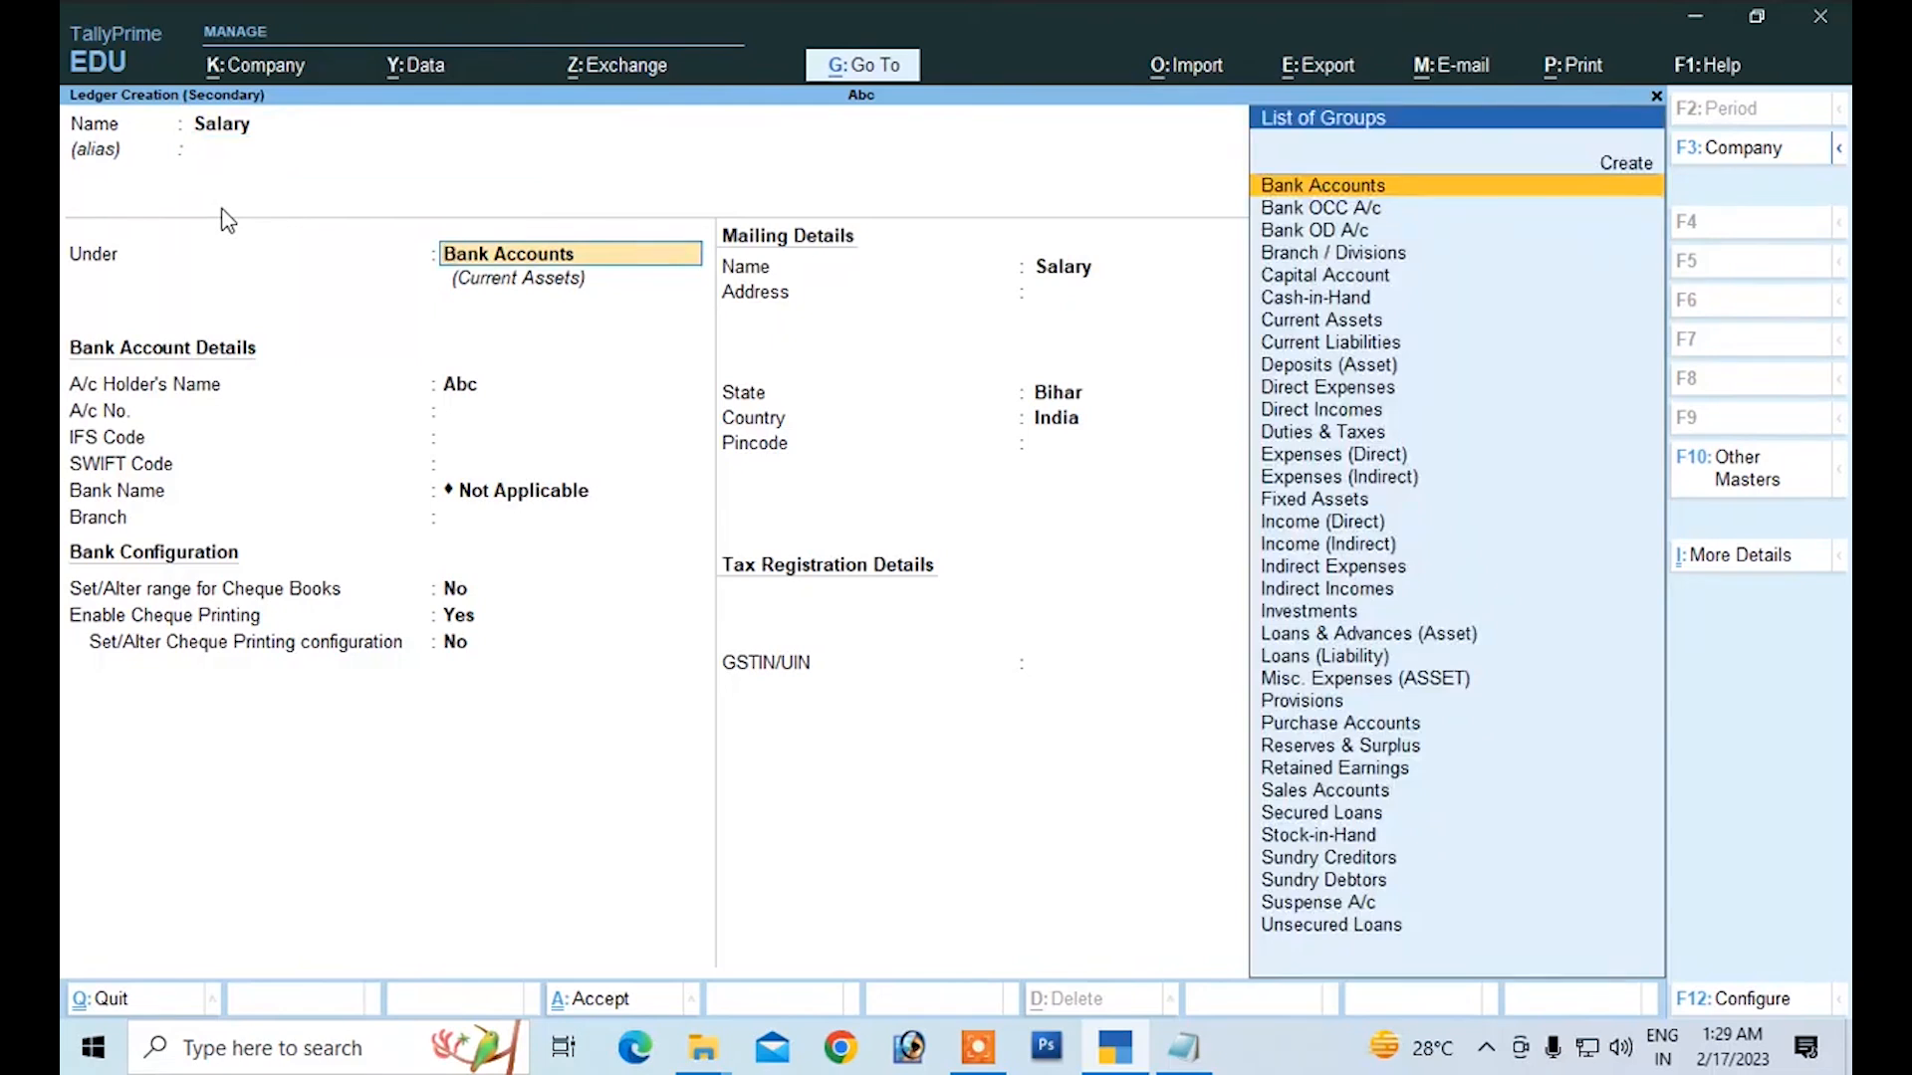
Step: Place the Salary ledger under the Indirect Expenses group
key(BackSpace)
key(Down)
key(Down)
key(Down)
key(Down)
key(Up)
key(Down)
key(Up)
key(Down)
key(Up)
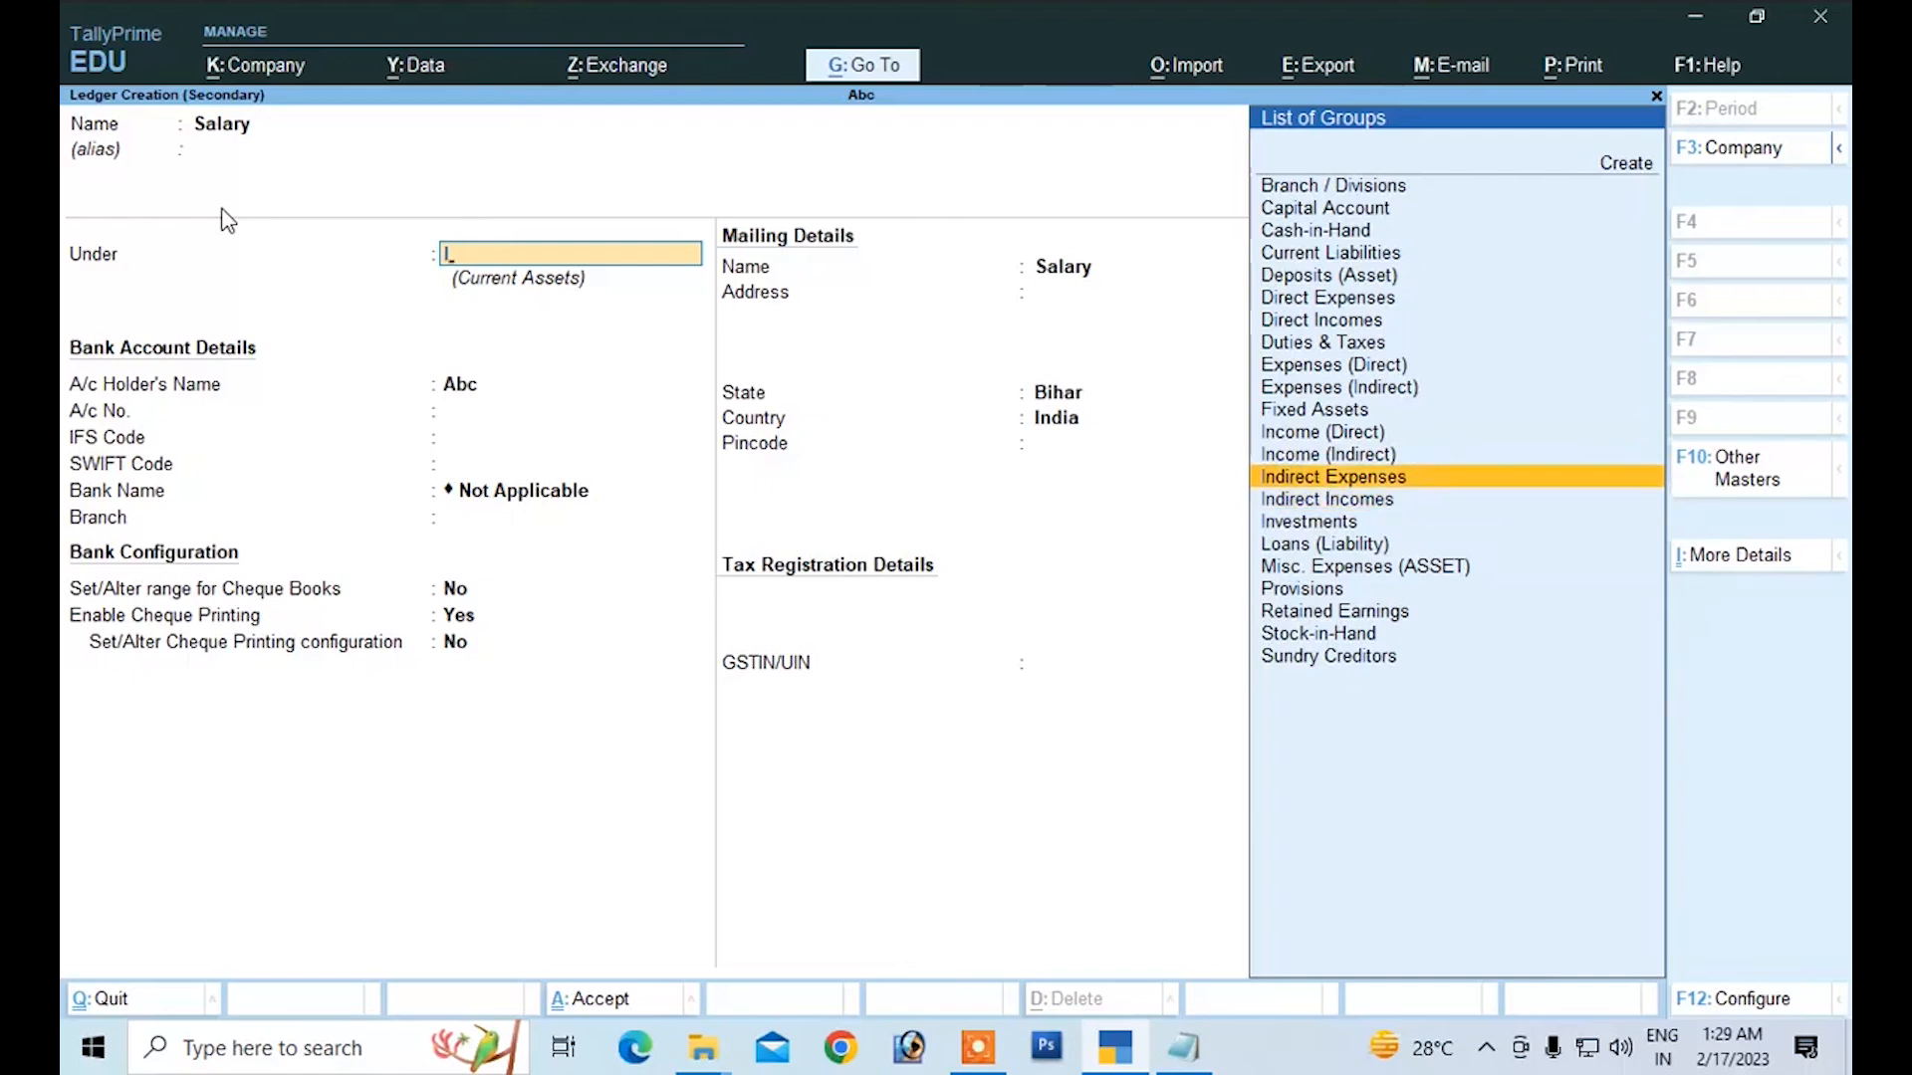
key(Return)
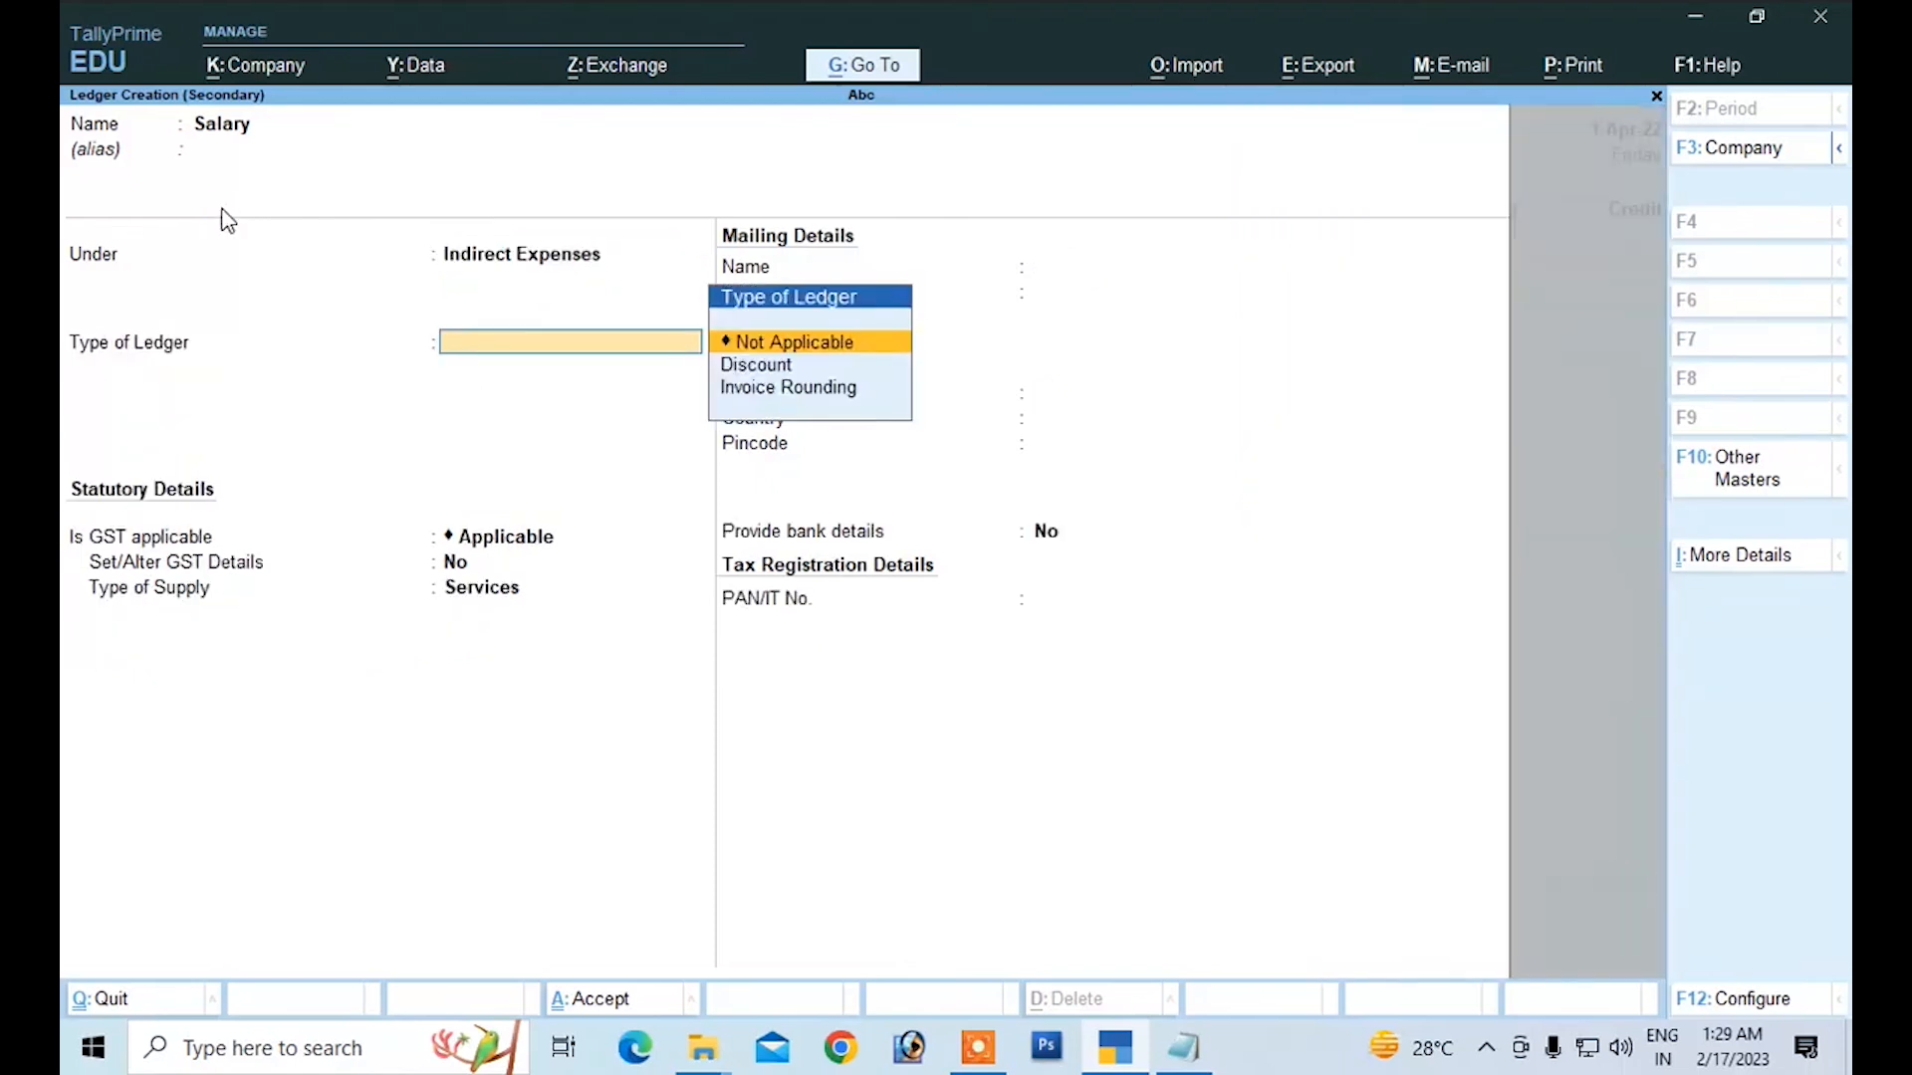
Step: Set the Salary ledger type to Not Applicable, keep the default GST, supply and bank options, and save it
key(Return)
key(Return)
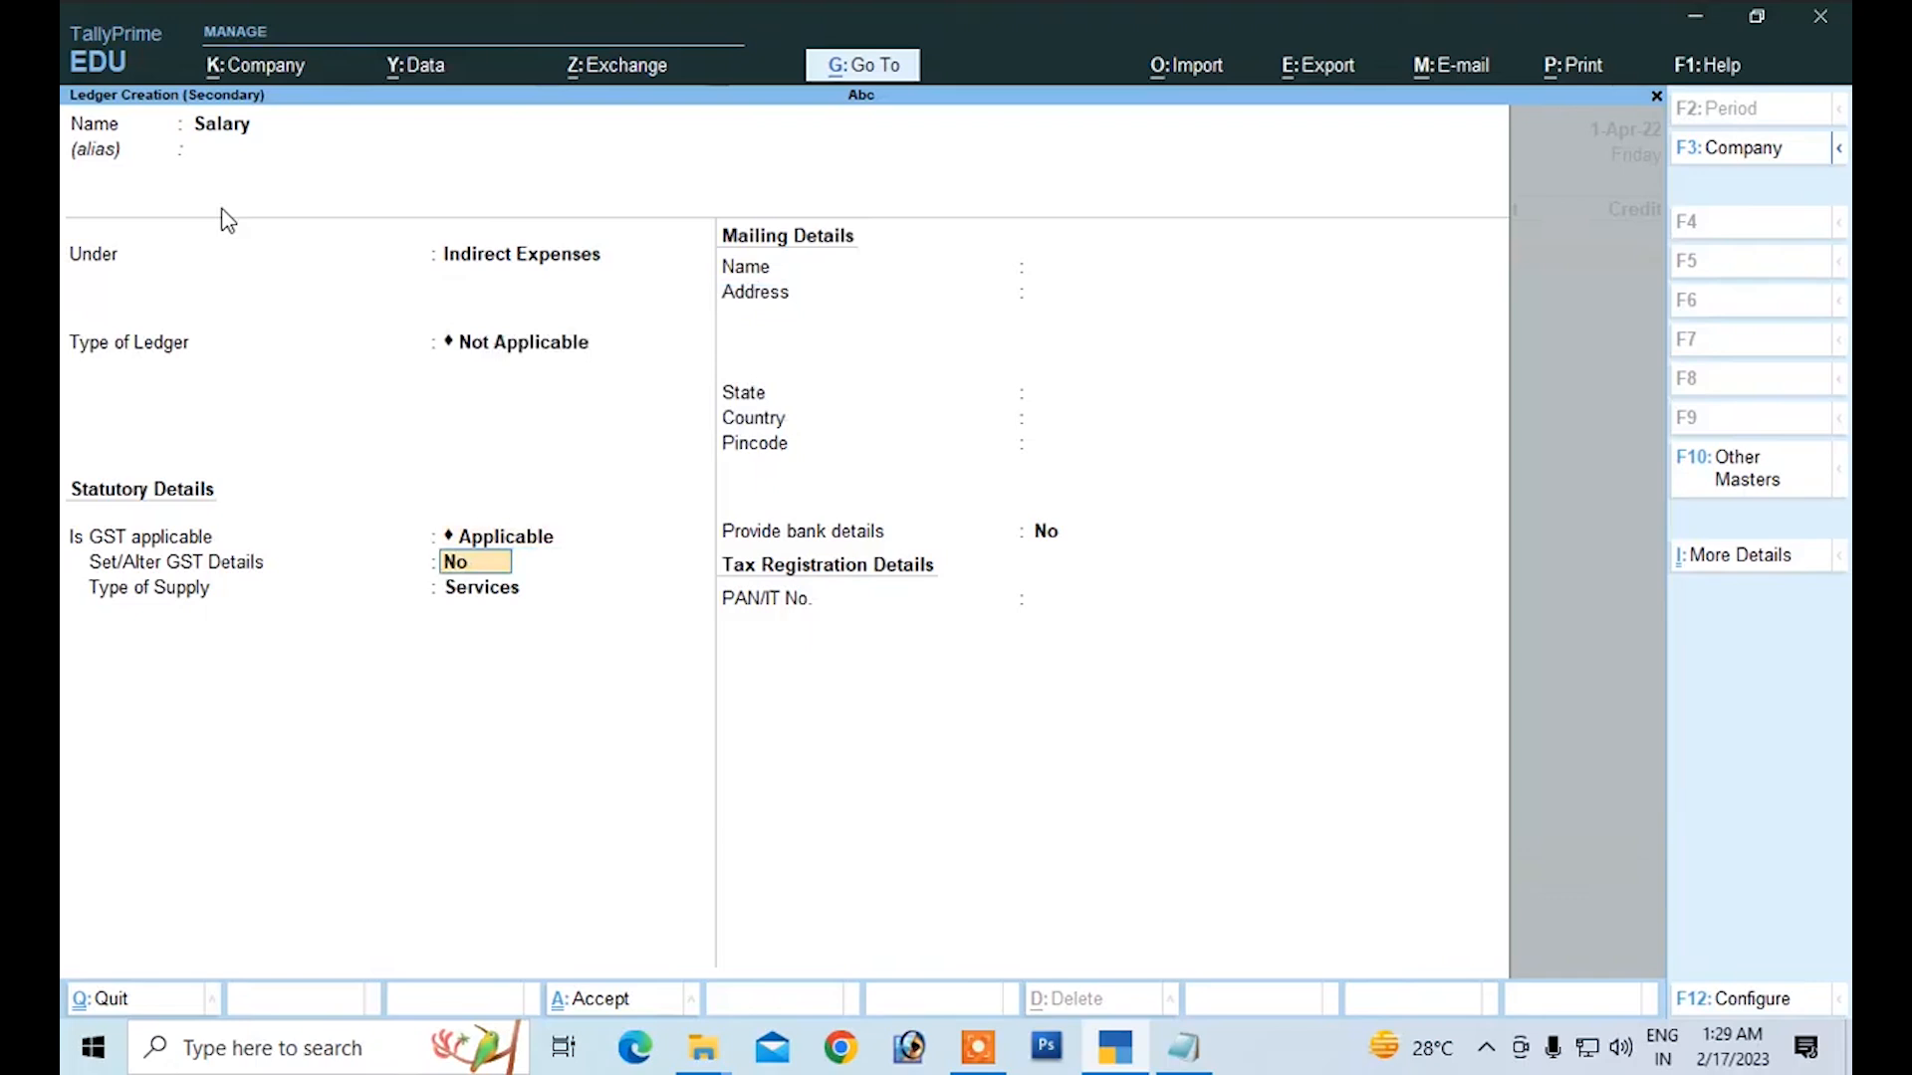
key(Return)
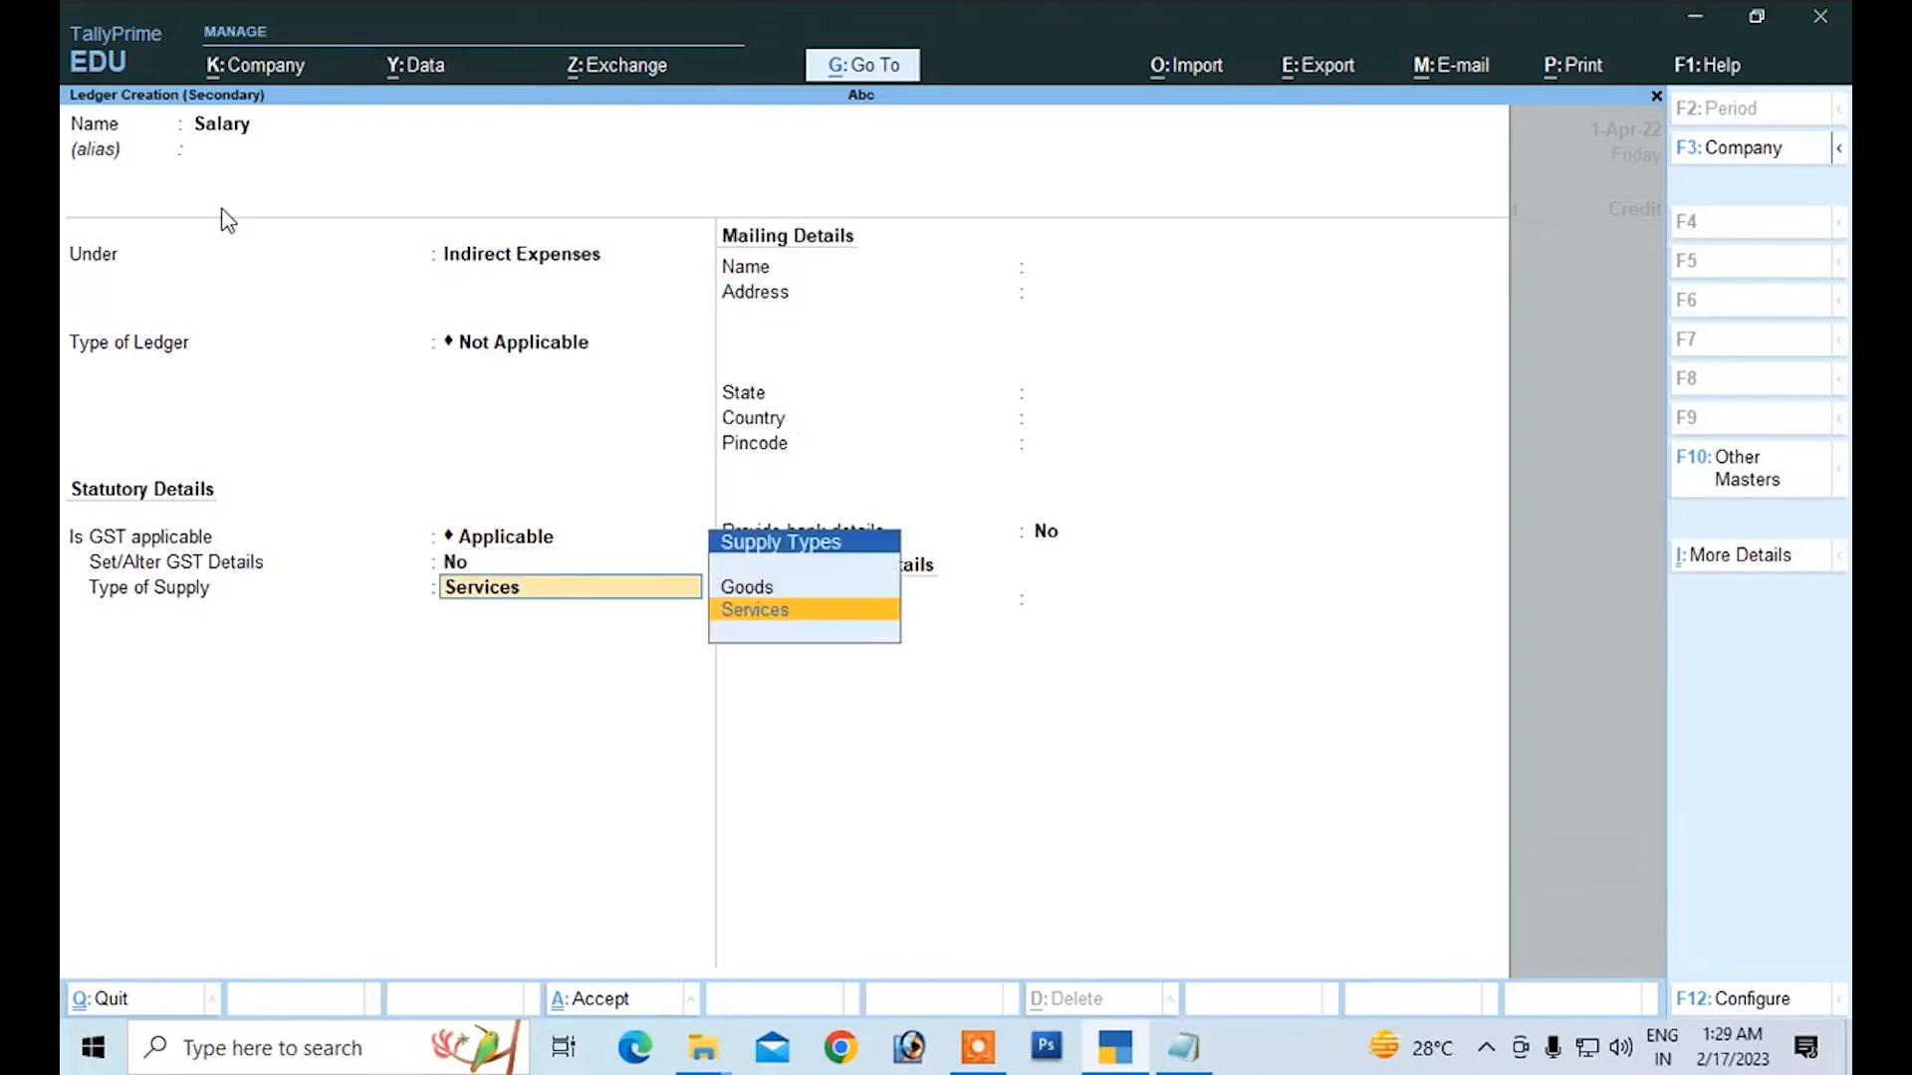
key(Return)
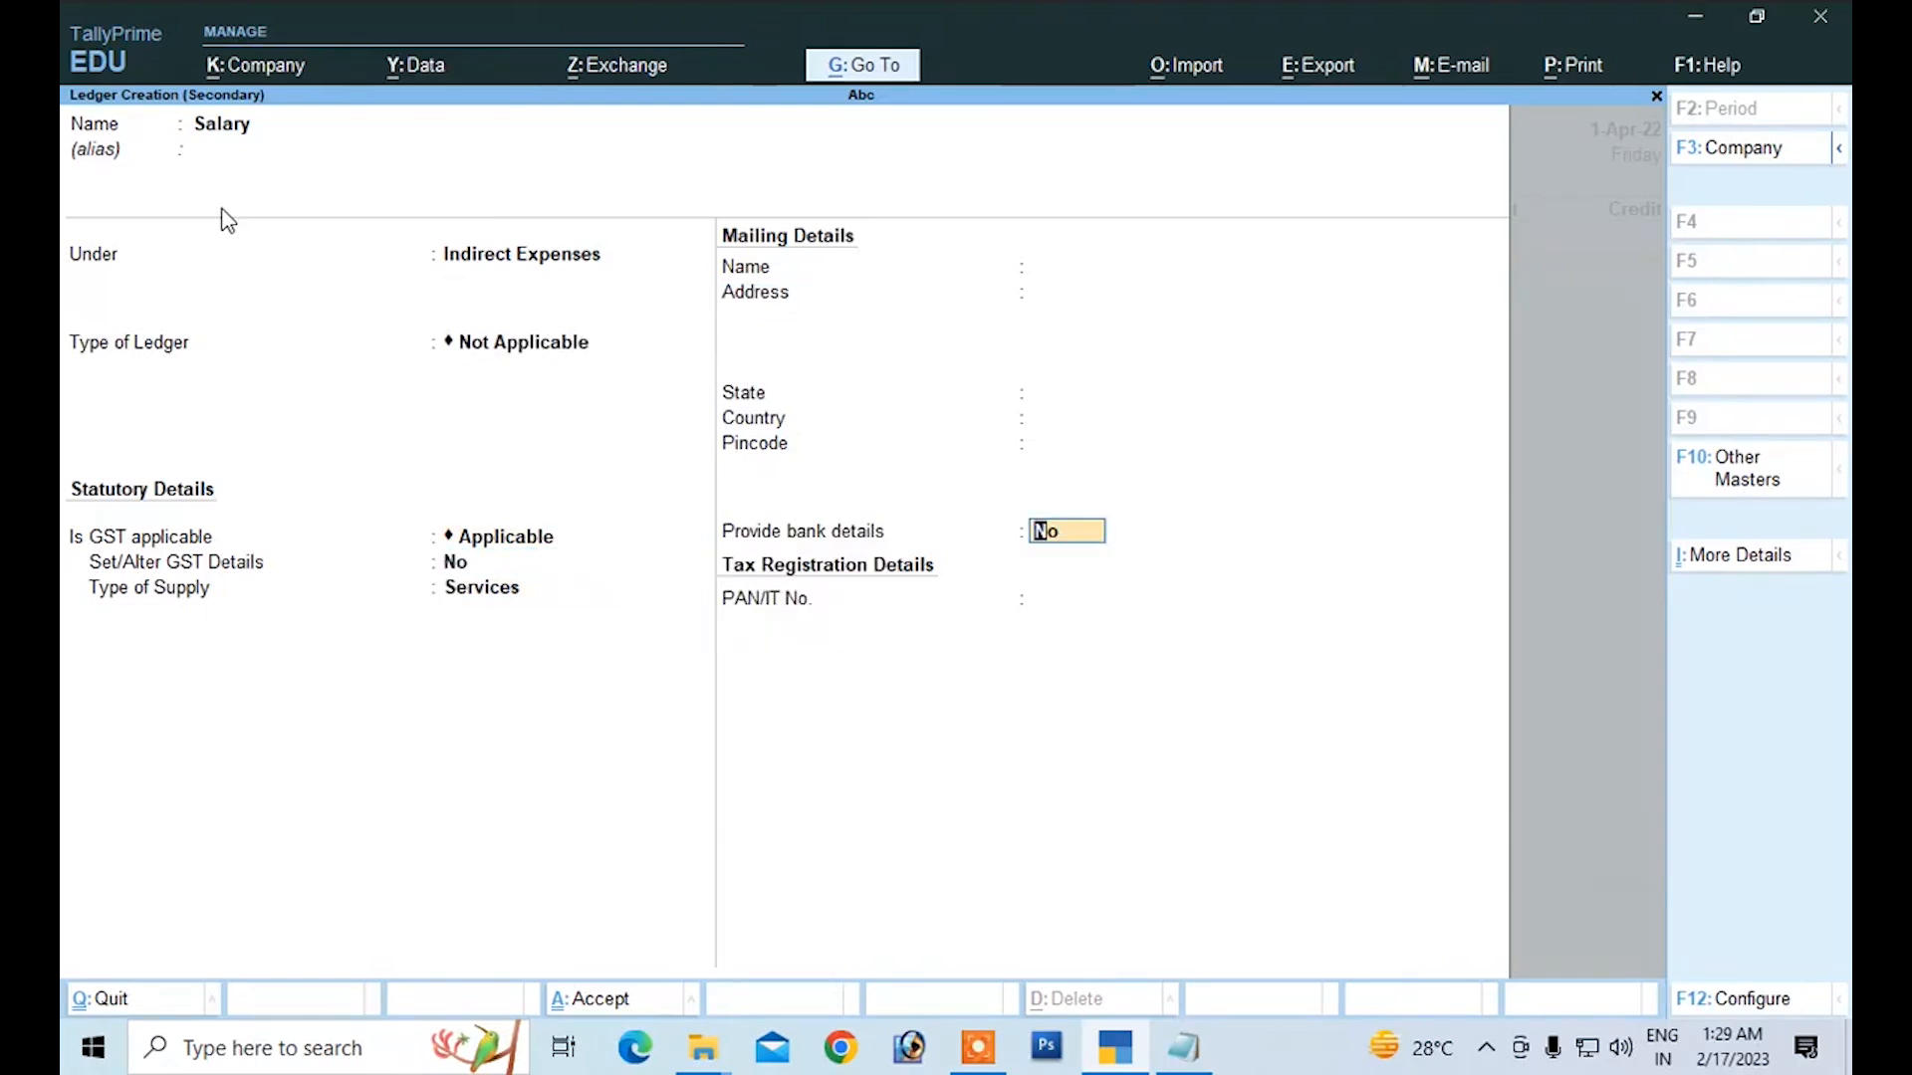
key(Return)
key(Return)
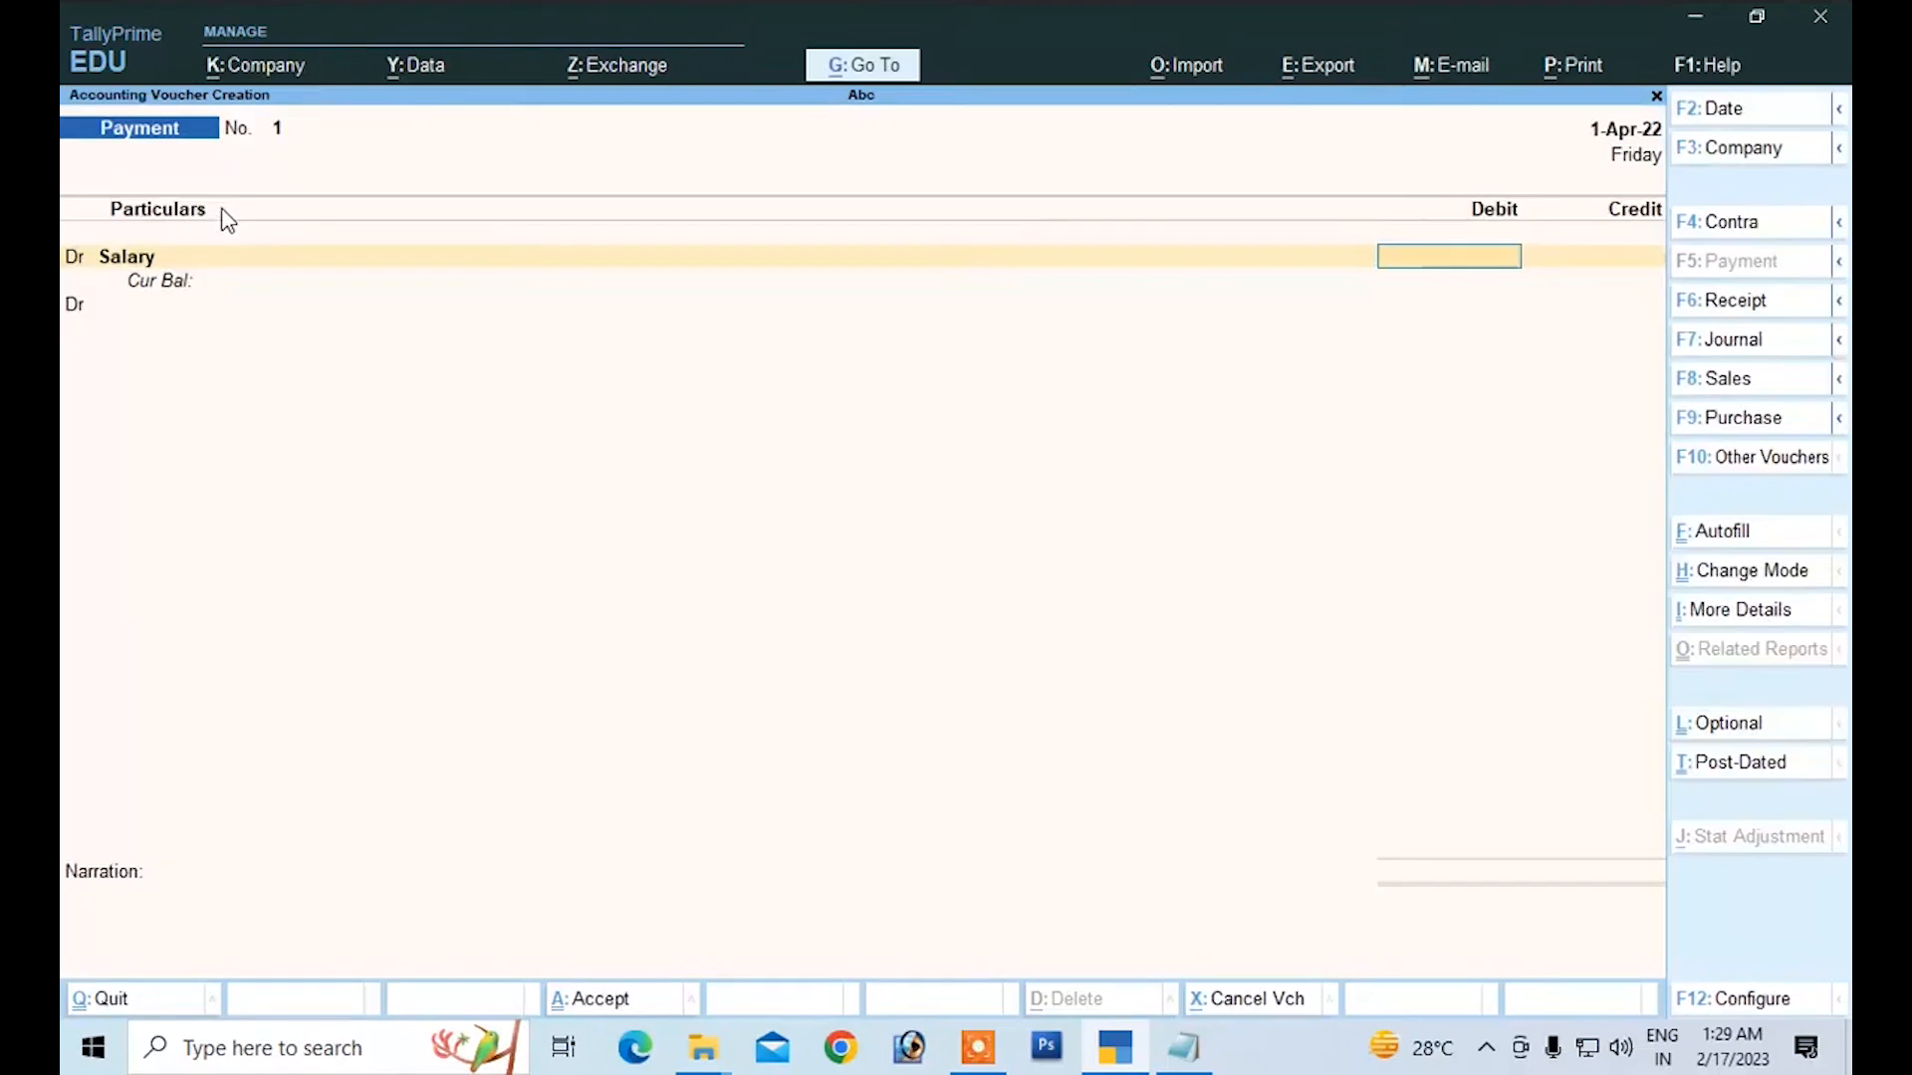
Step: In the Payment voucher, debit Salary 2,000 and credit Cash 2,000
text(2,000)
key(Return)
key(Return)
key(BackSpace)
text(c)
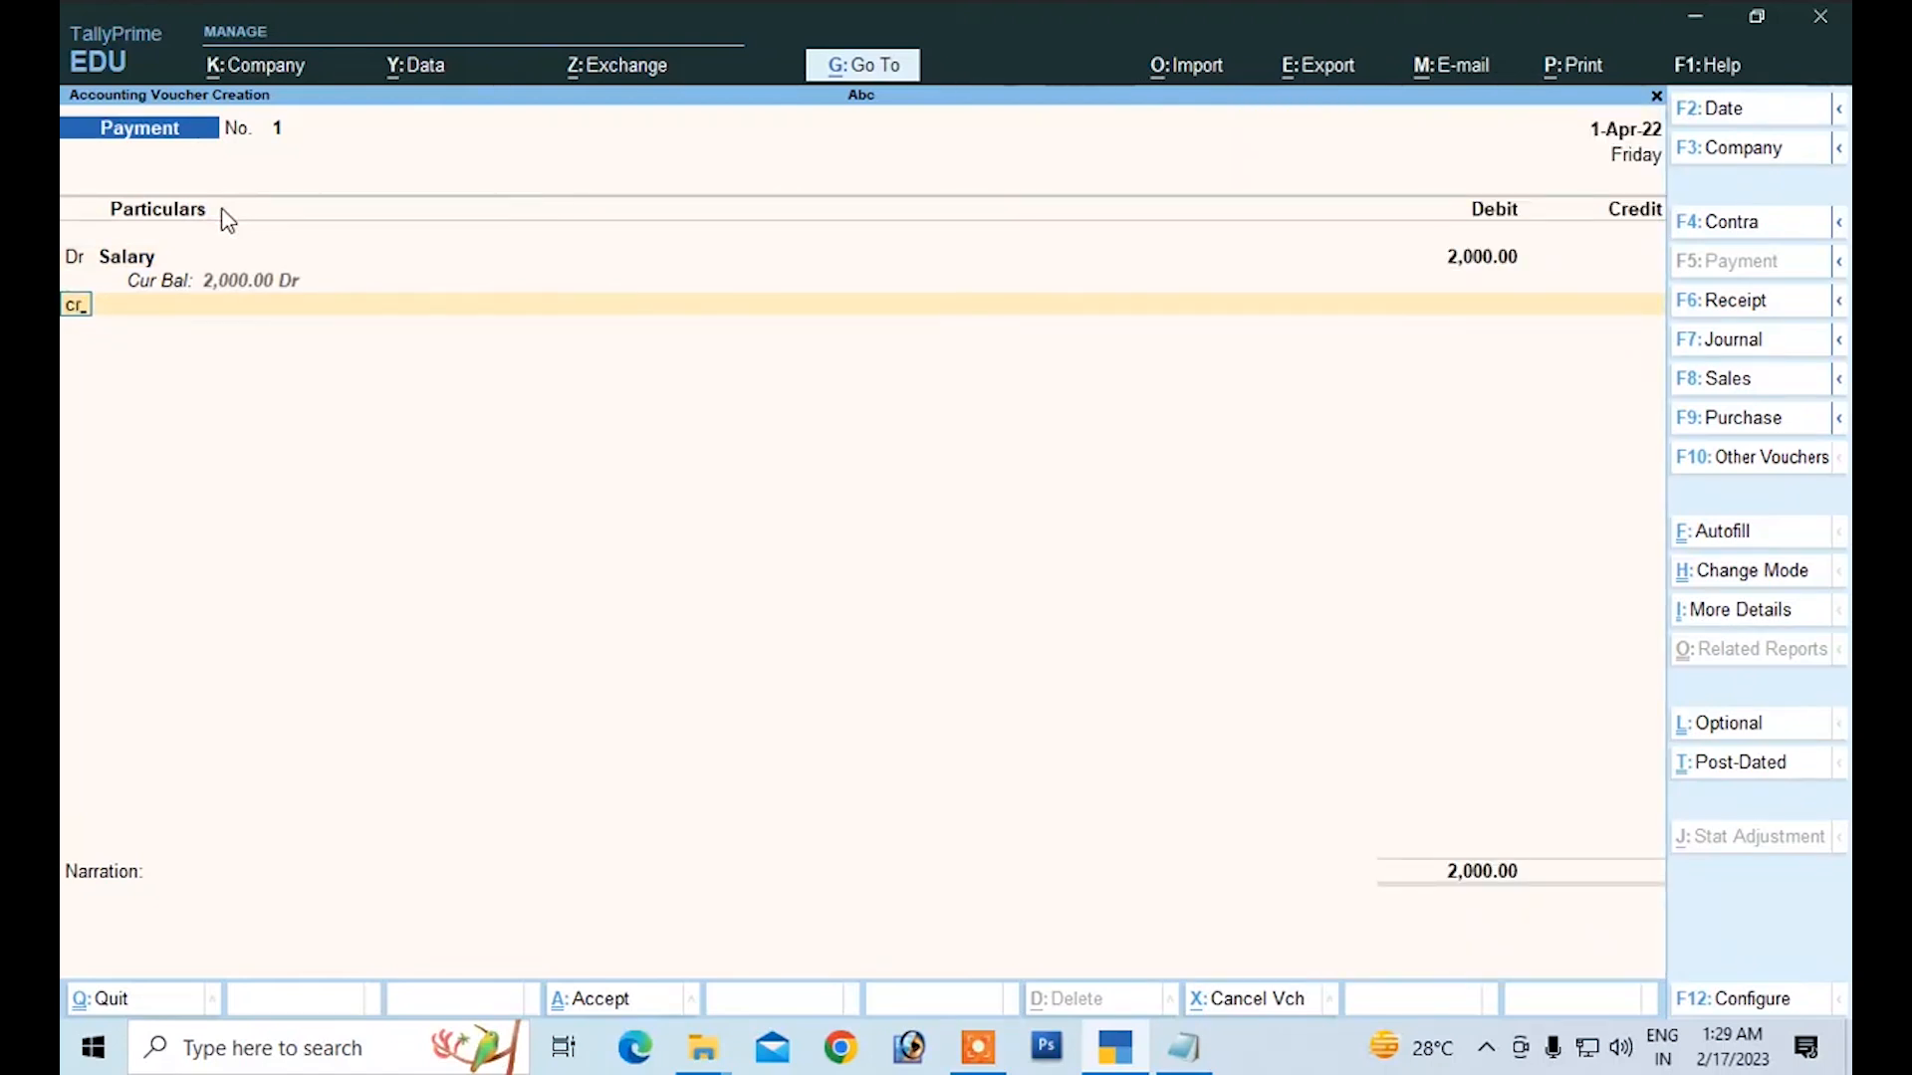
key(Return)
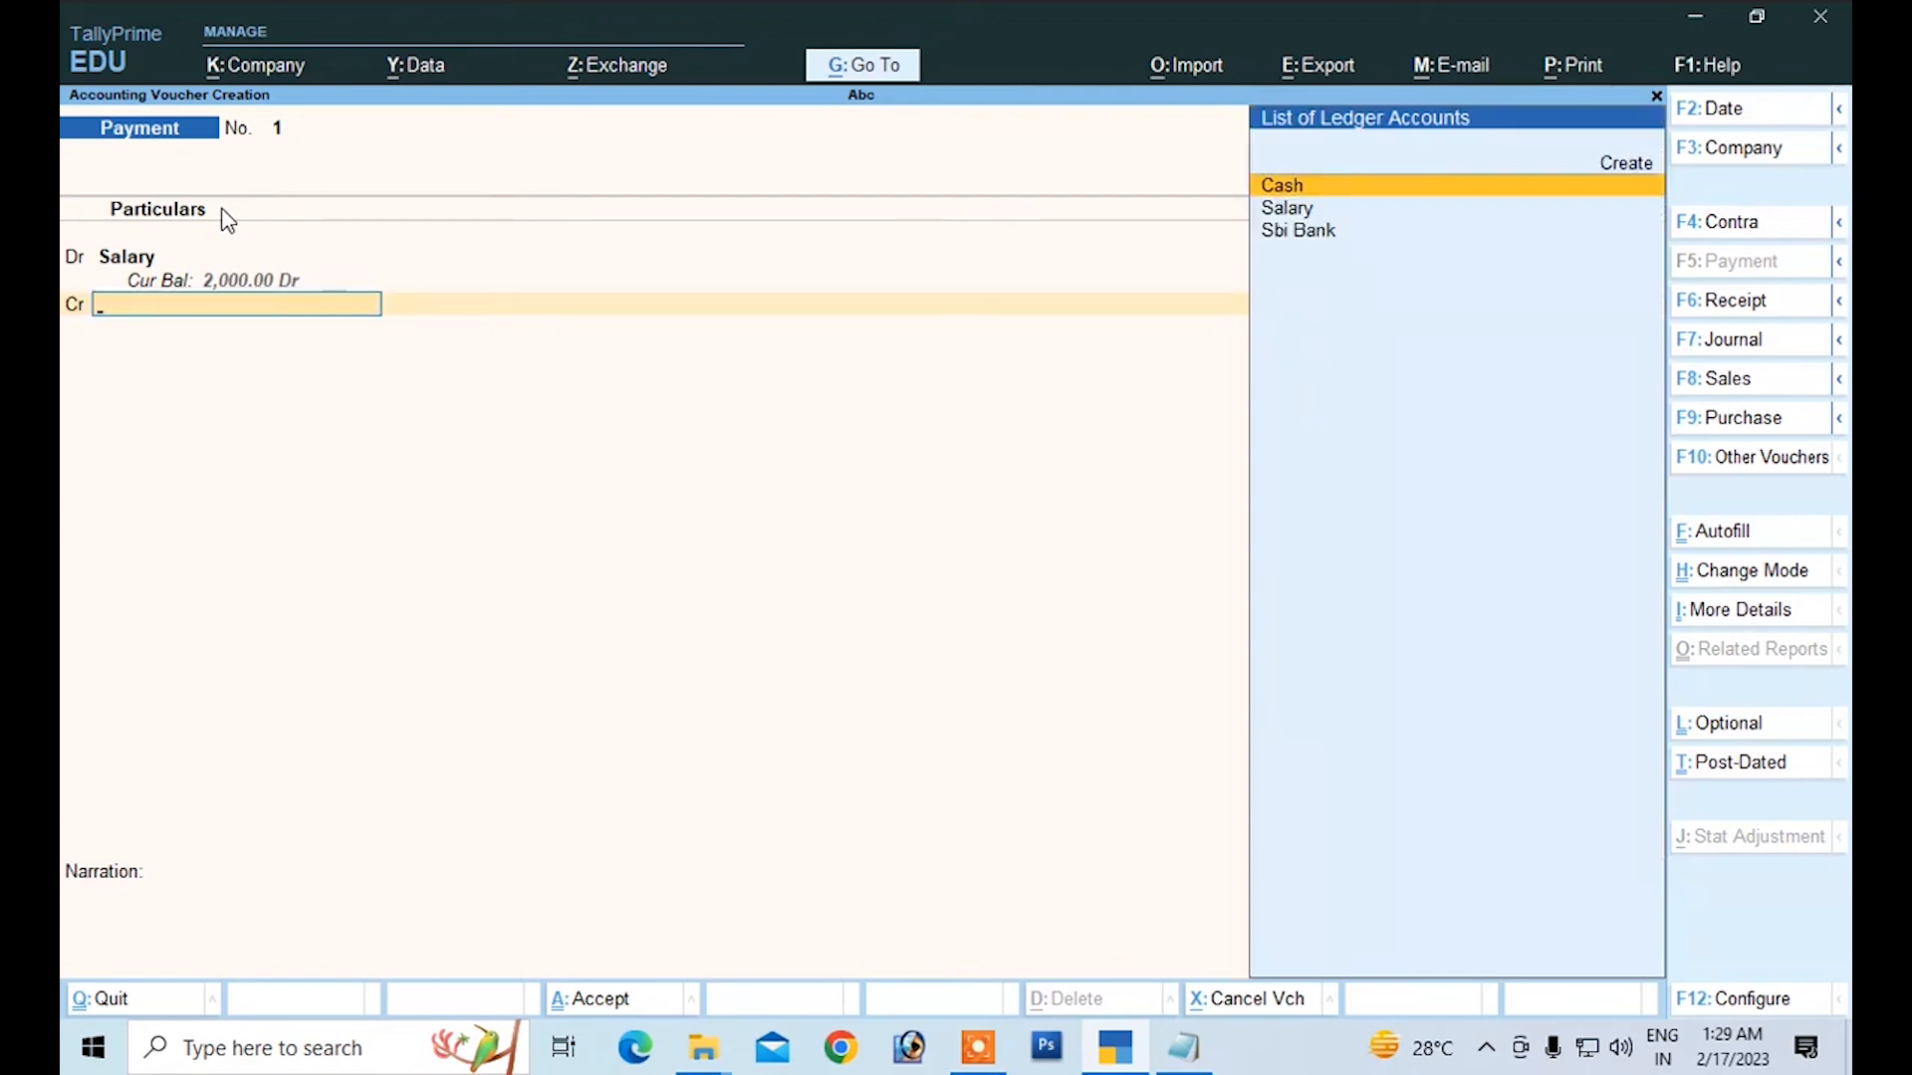
key(Return)
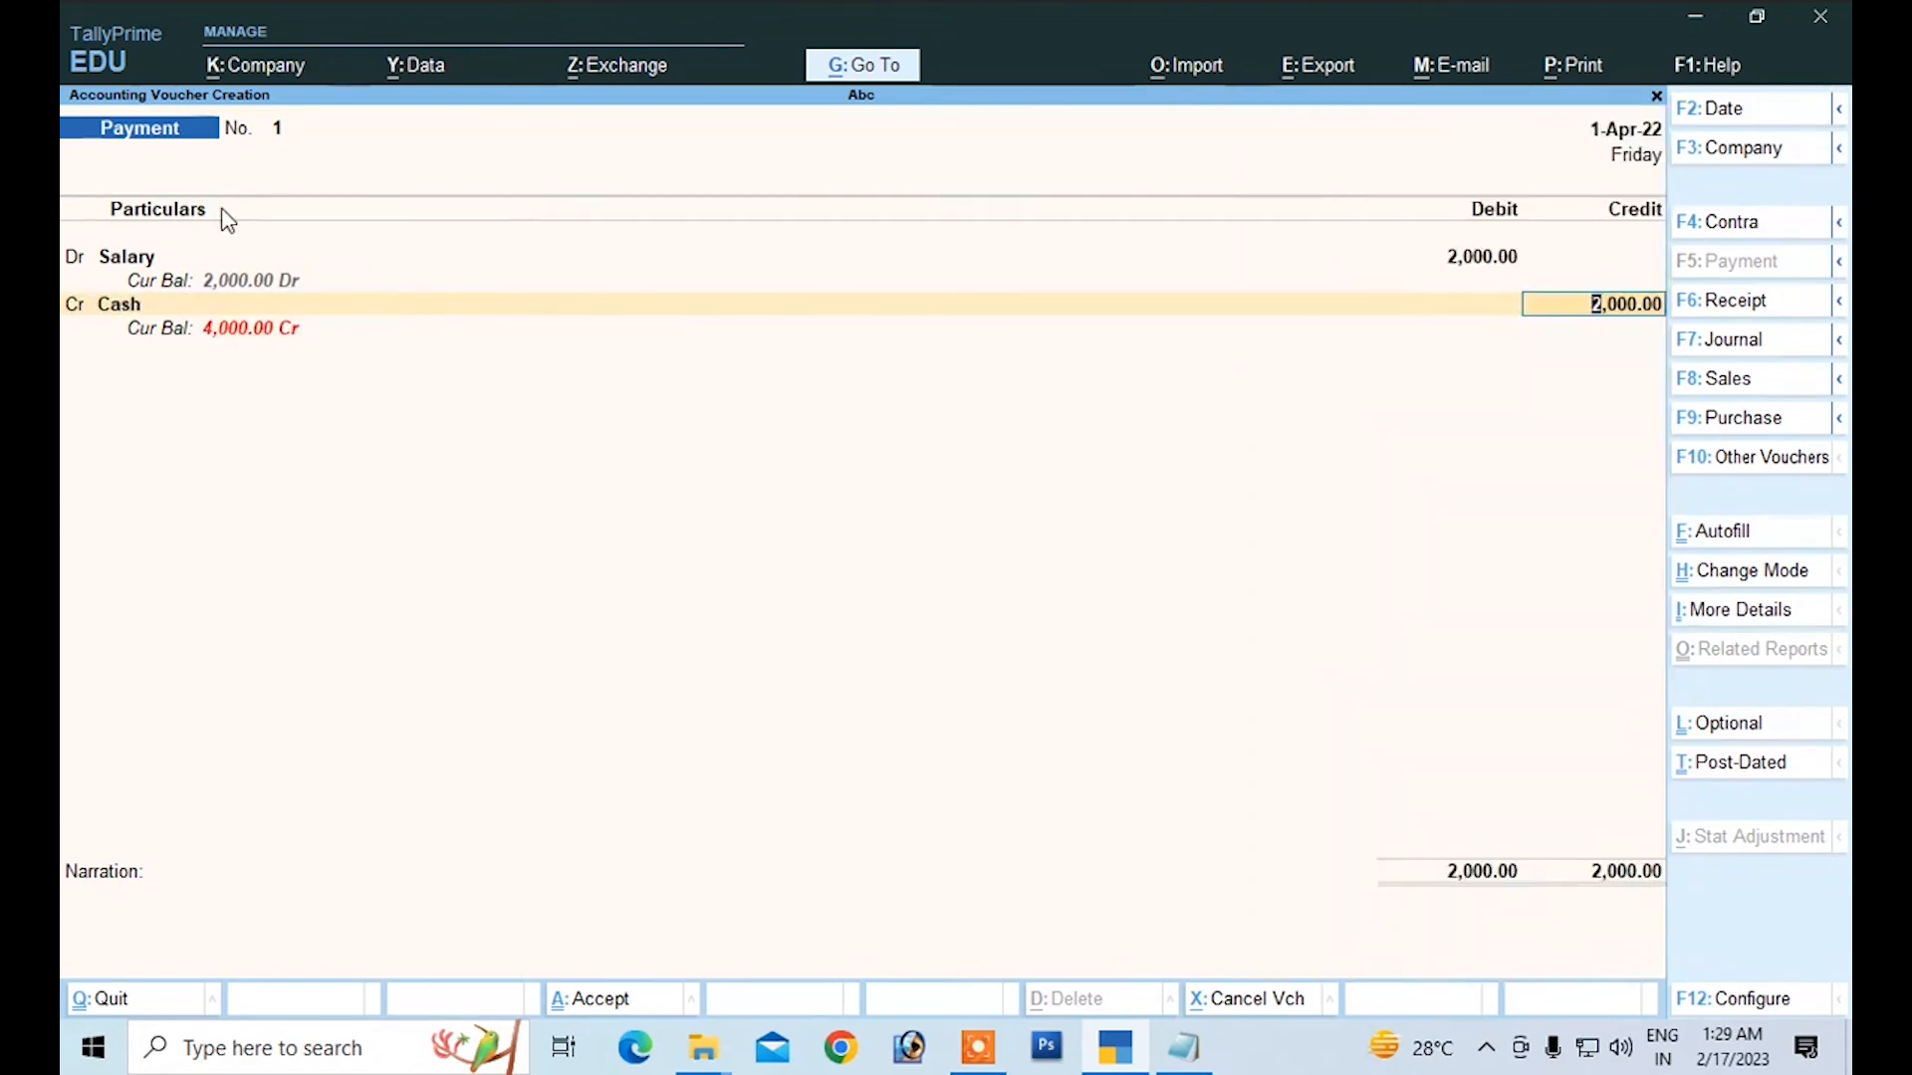
key(Return)
key(Return)
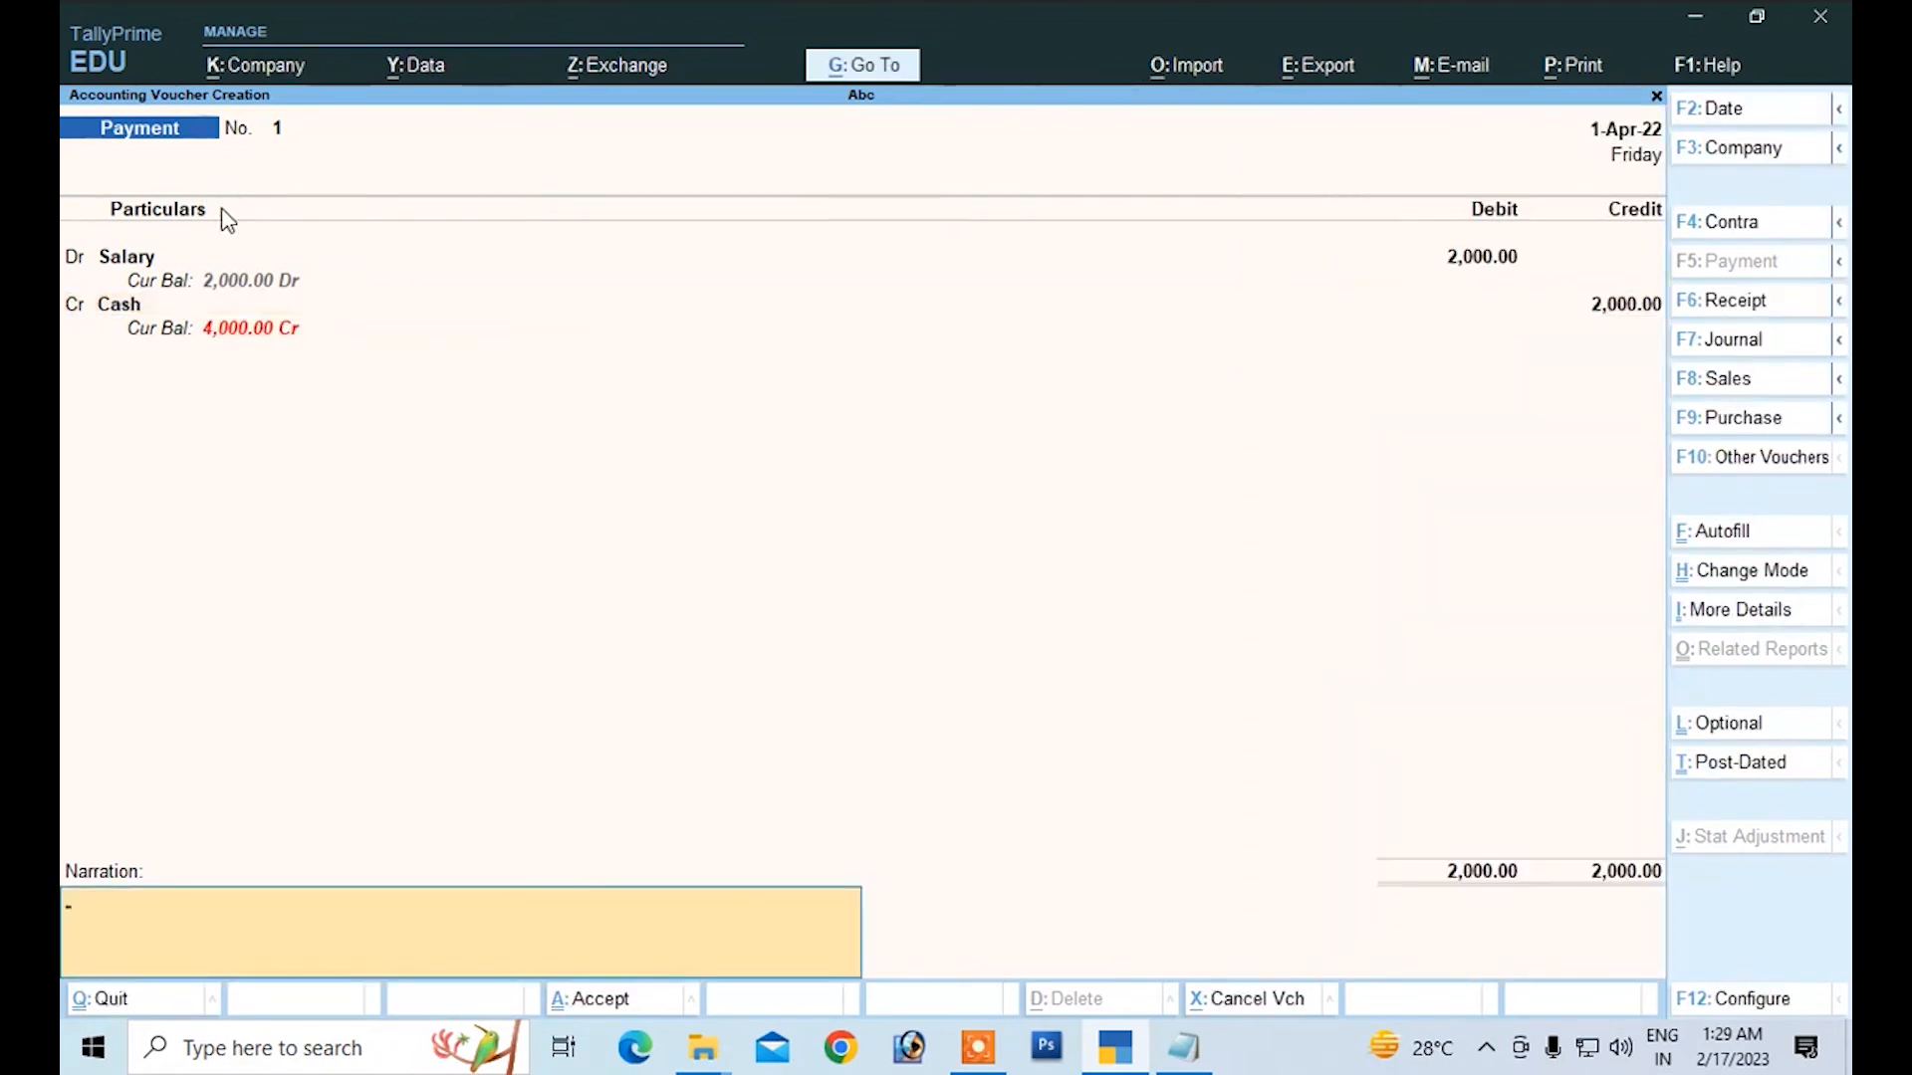
Step: Add the narration "being salary paid" to the Payment voucher and save it
text(being salary paid)
key(Return)
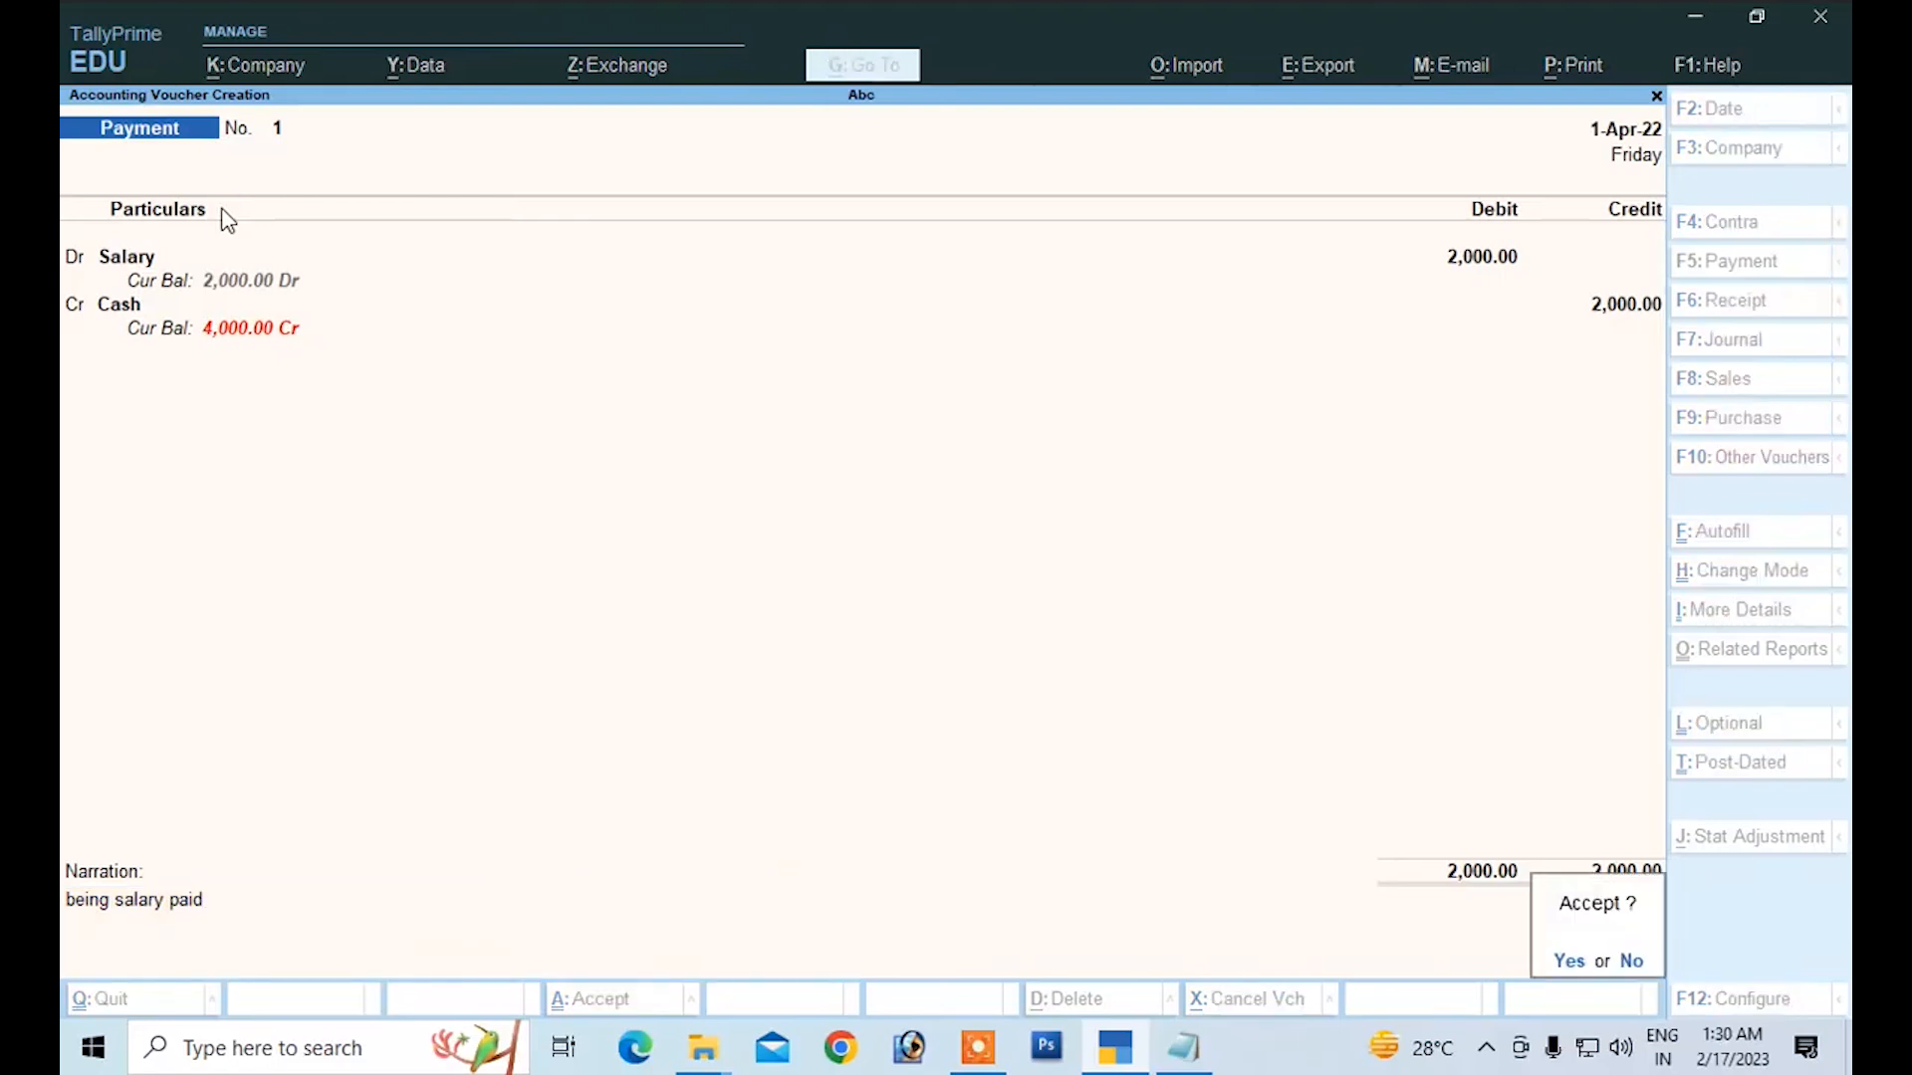
key(Return)
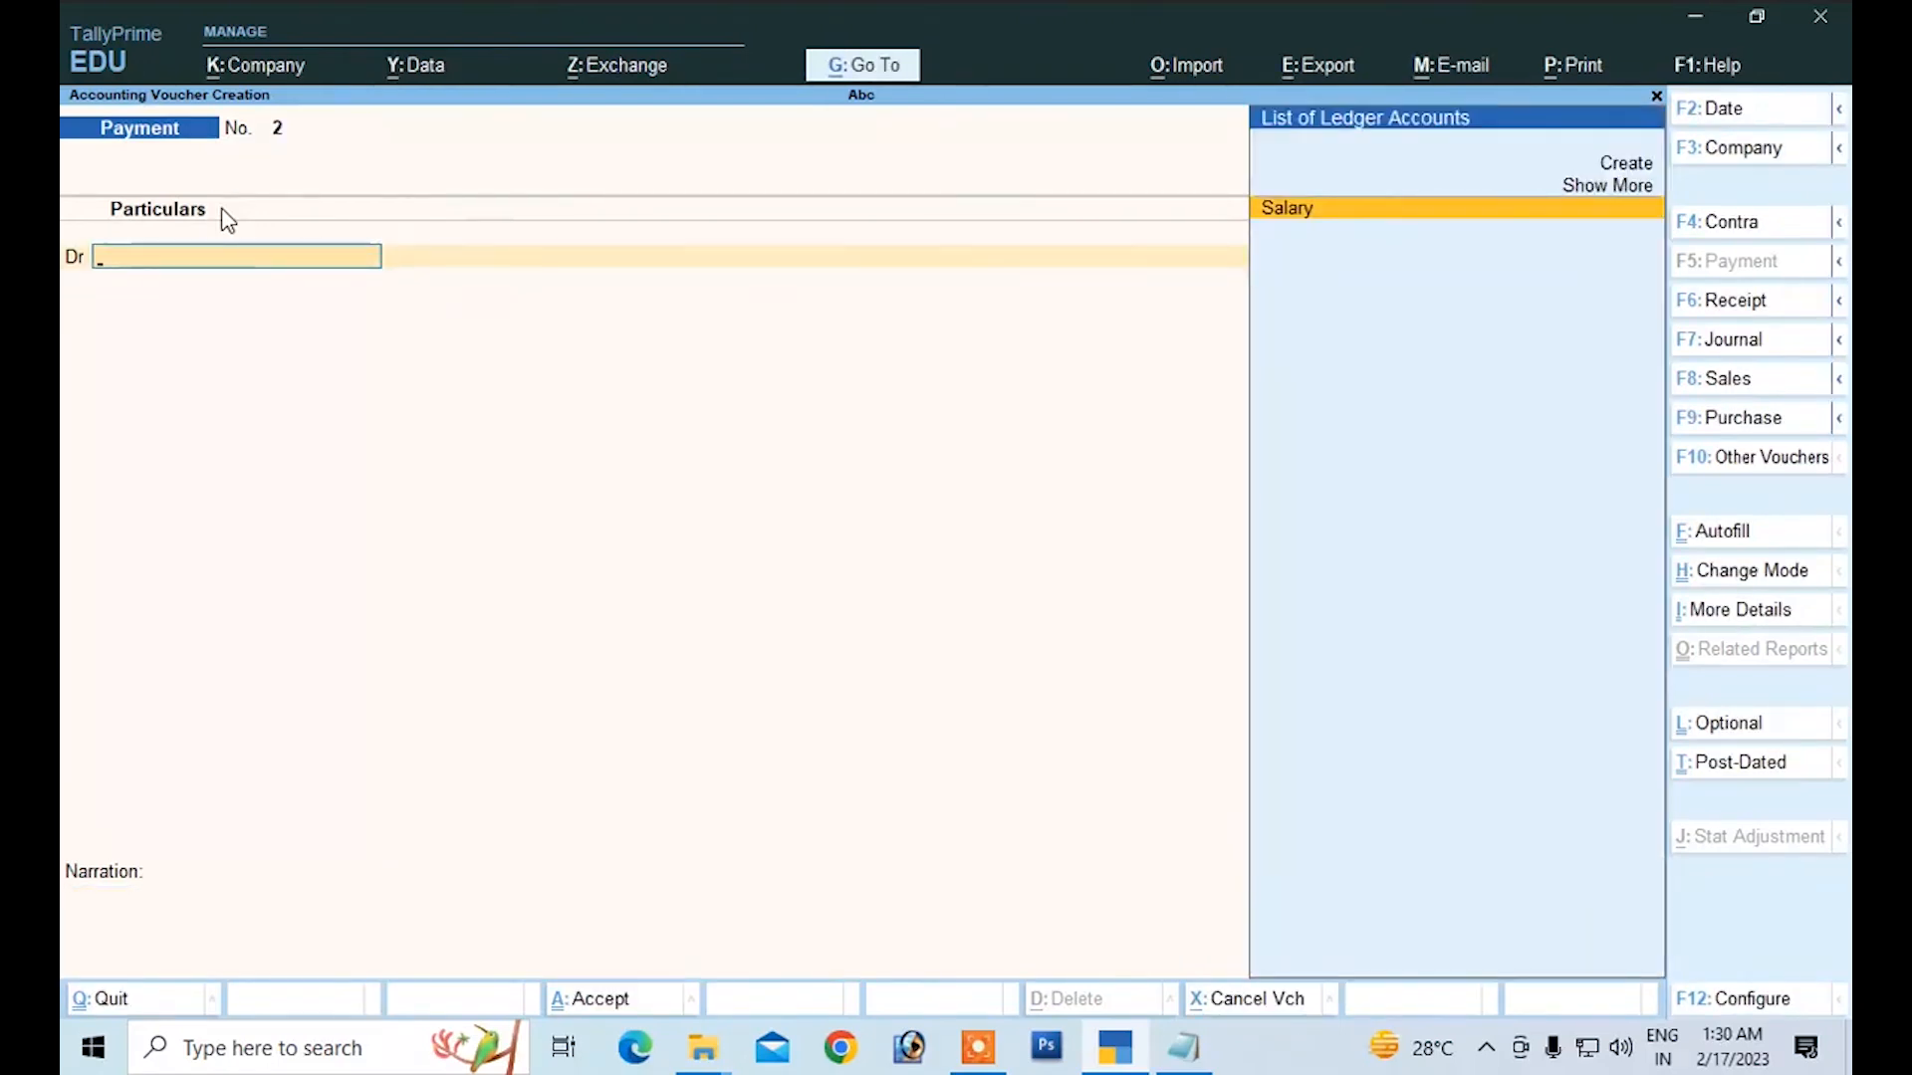
Step: Leave the Payment voucher, check the recorded vouchers in the Day Book, and return to the Gateway of Tally
key(Escape)
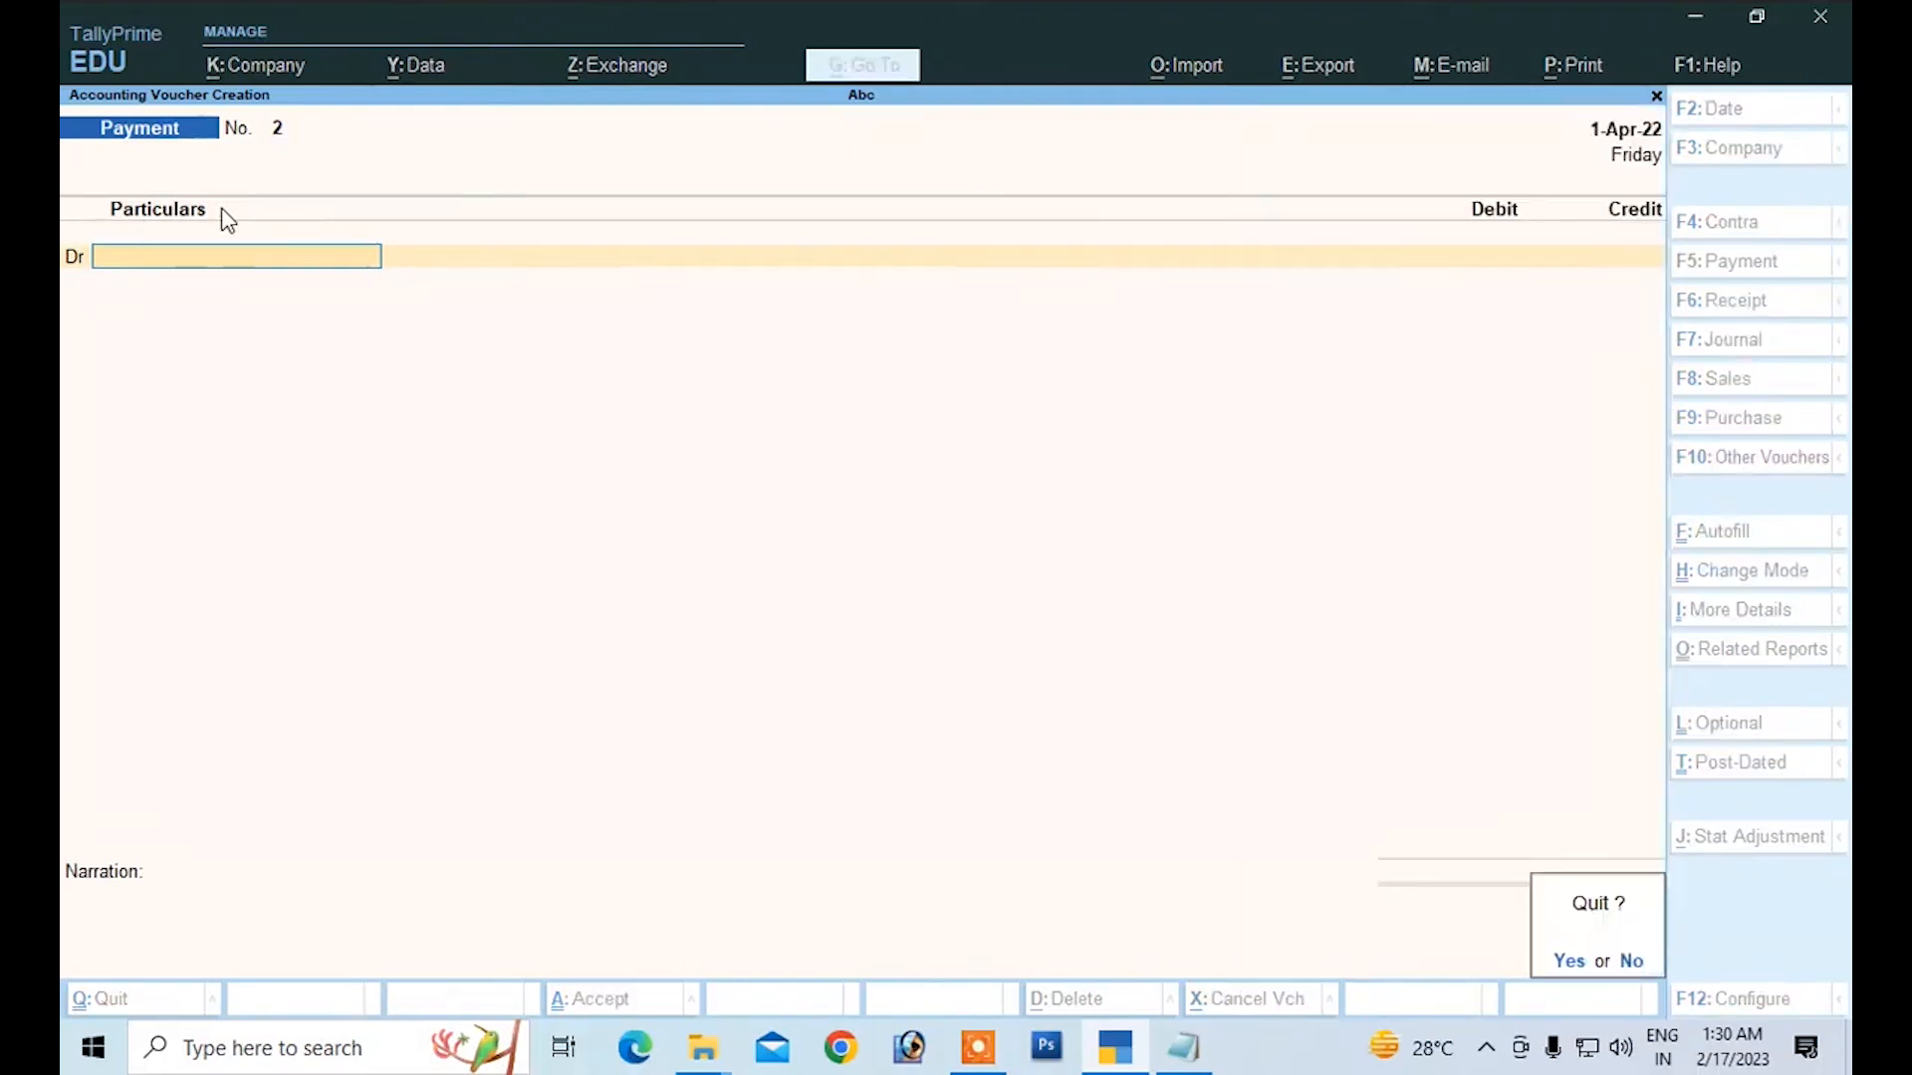
key(Return)
key(Down)
key(Down)
key(Down)
key(Down)
key(Down)
key(Down)
key(Down)
key(Return)
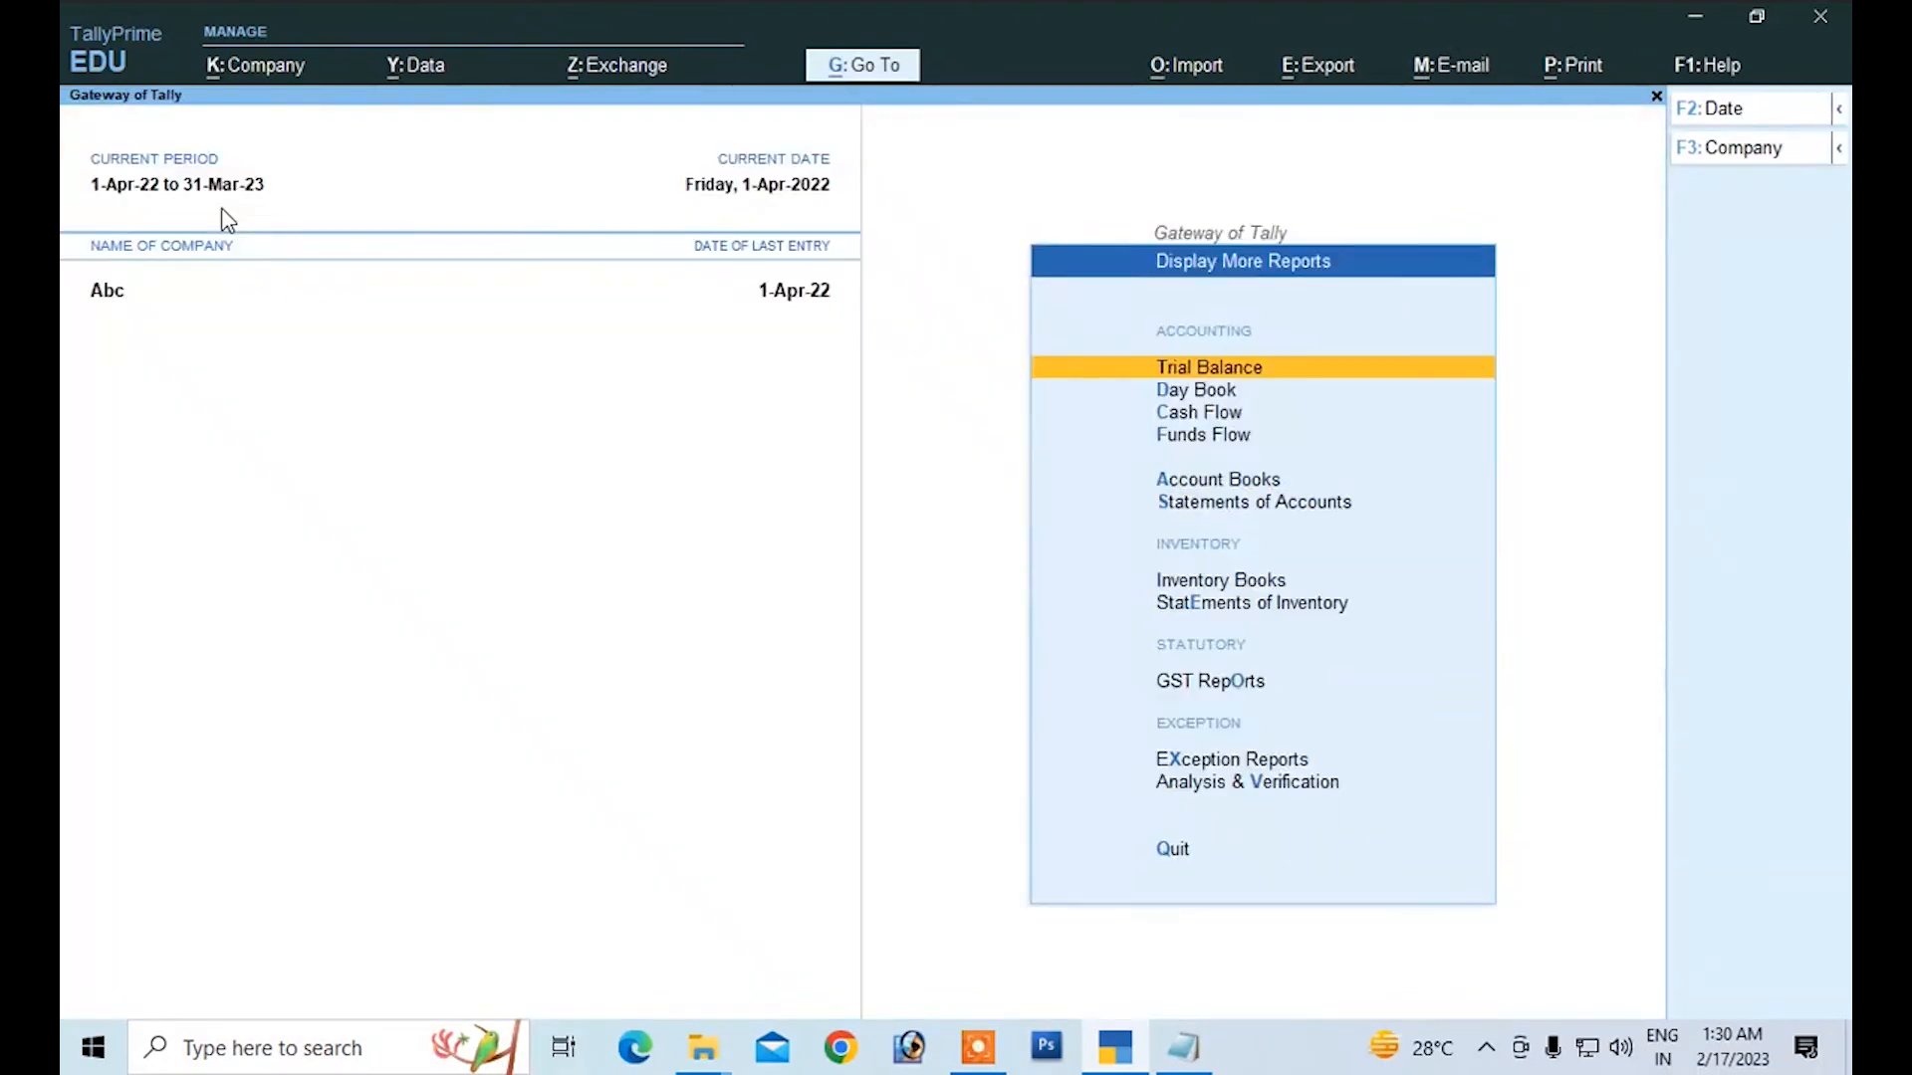
key(Down)
key(Return)
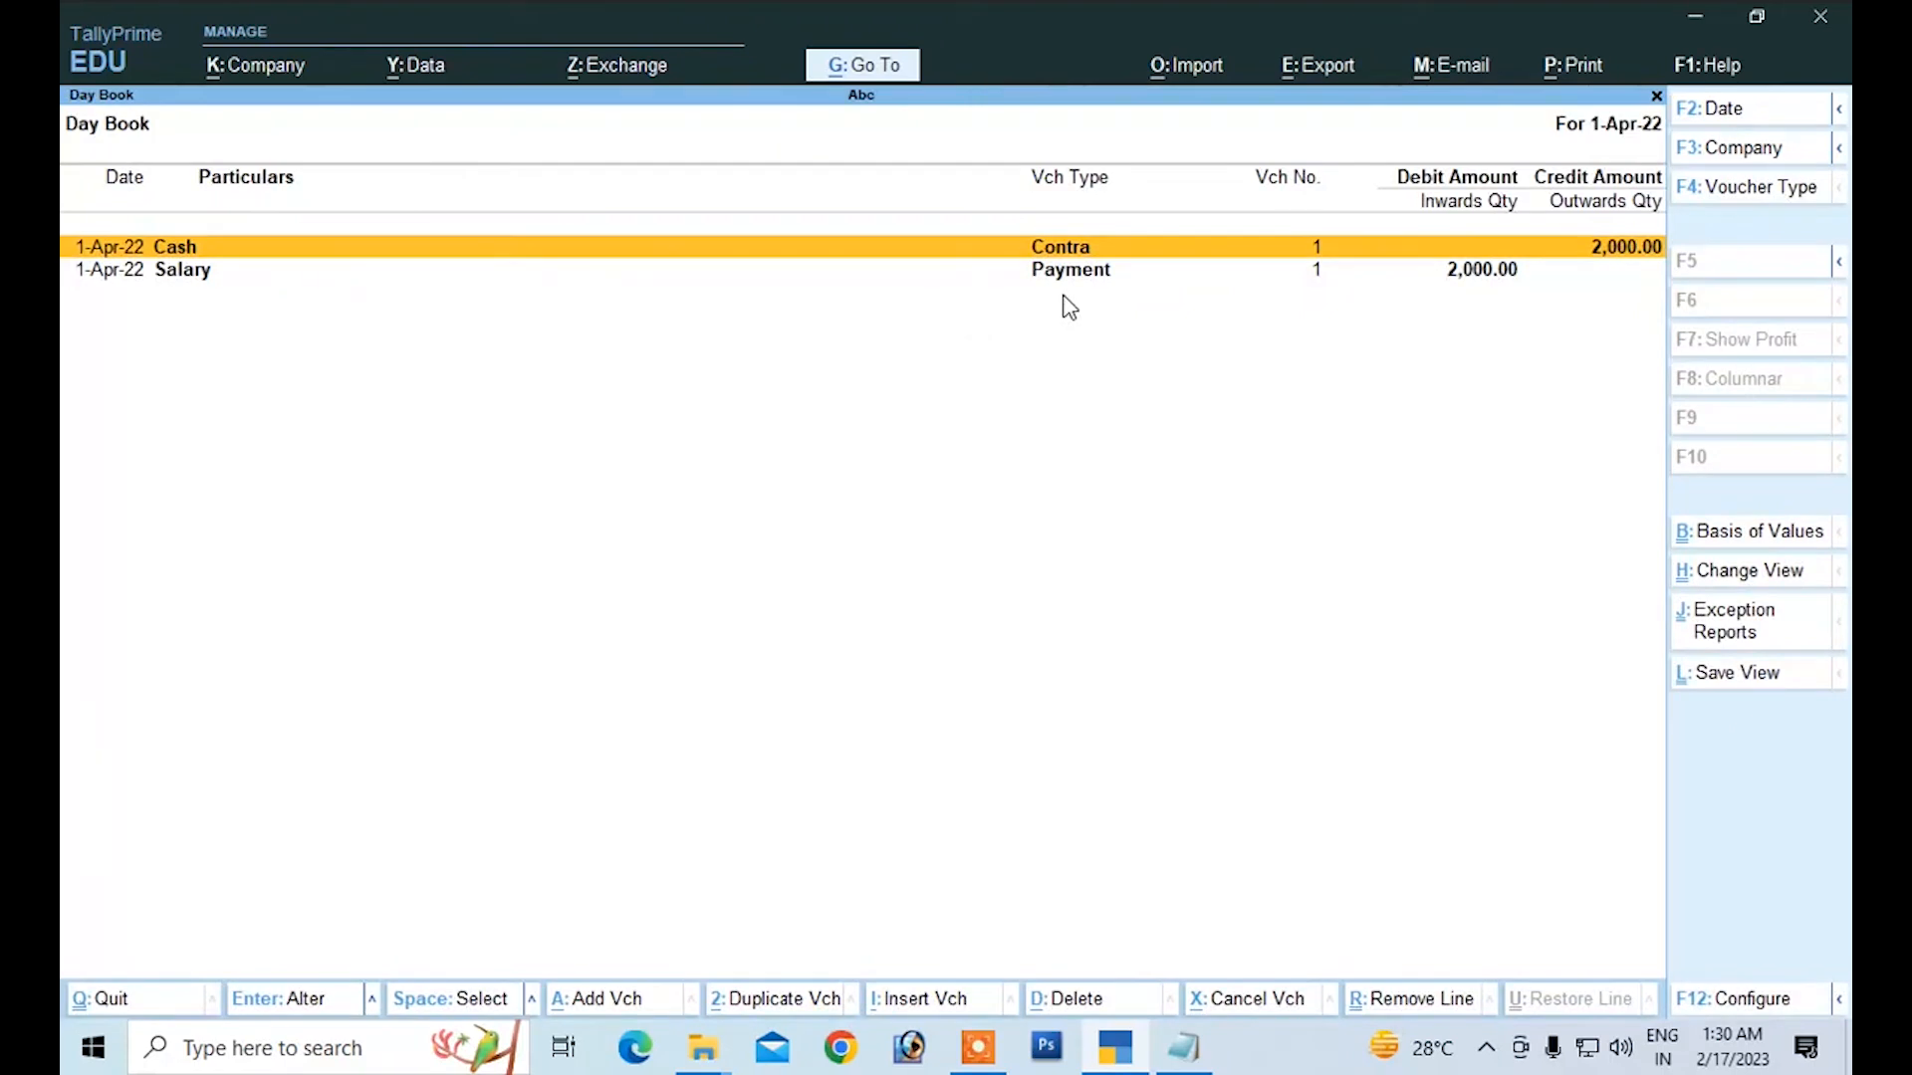
key(Escape)
key(Escape)
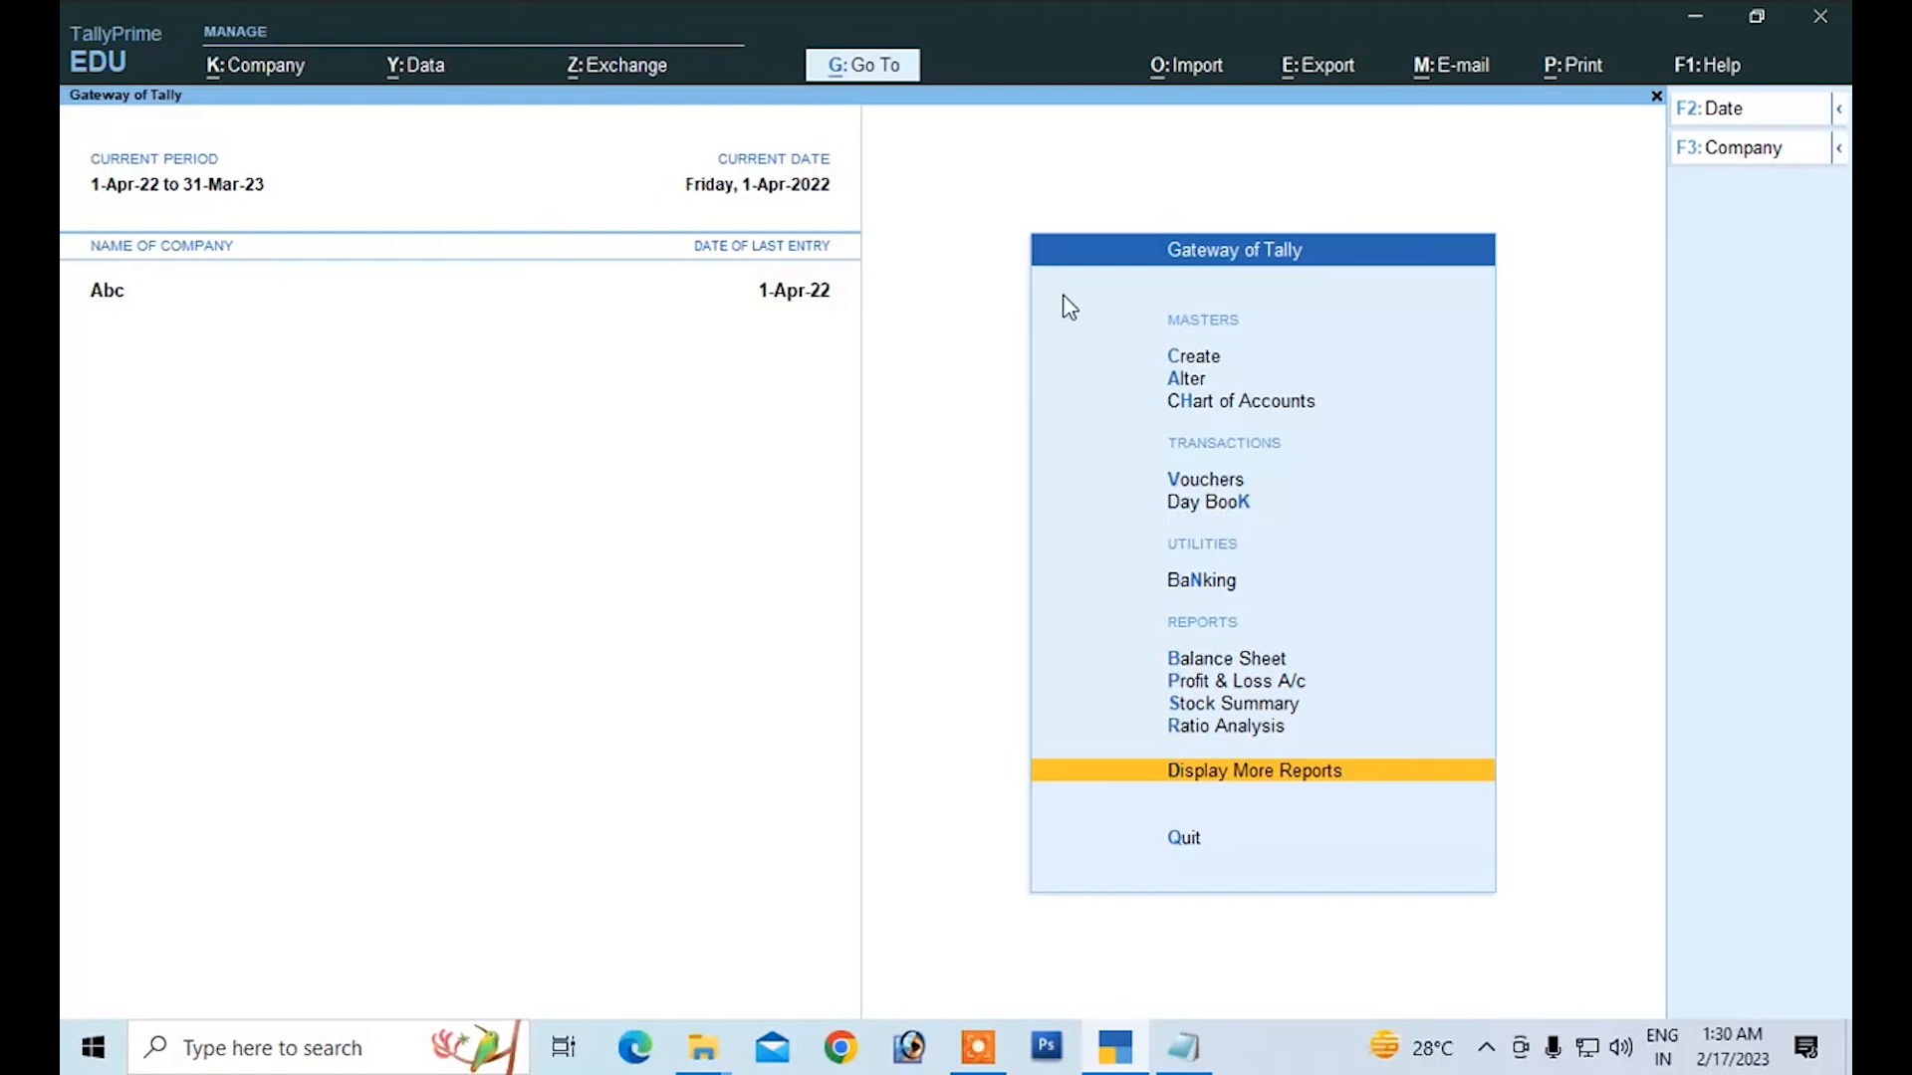
Step: Reopen voucher entry and start a Receipt voucher
key(Up)
key(Up)
key(Up)
key(Up)
key(Up)
key(Up)
key(Up)
key(Up)
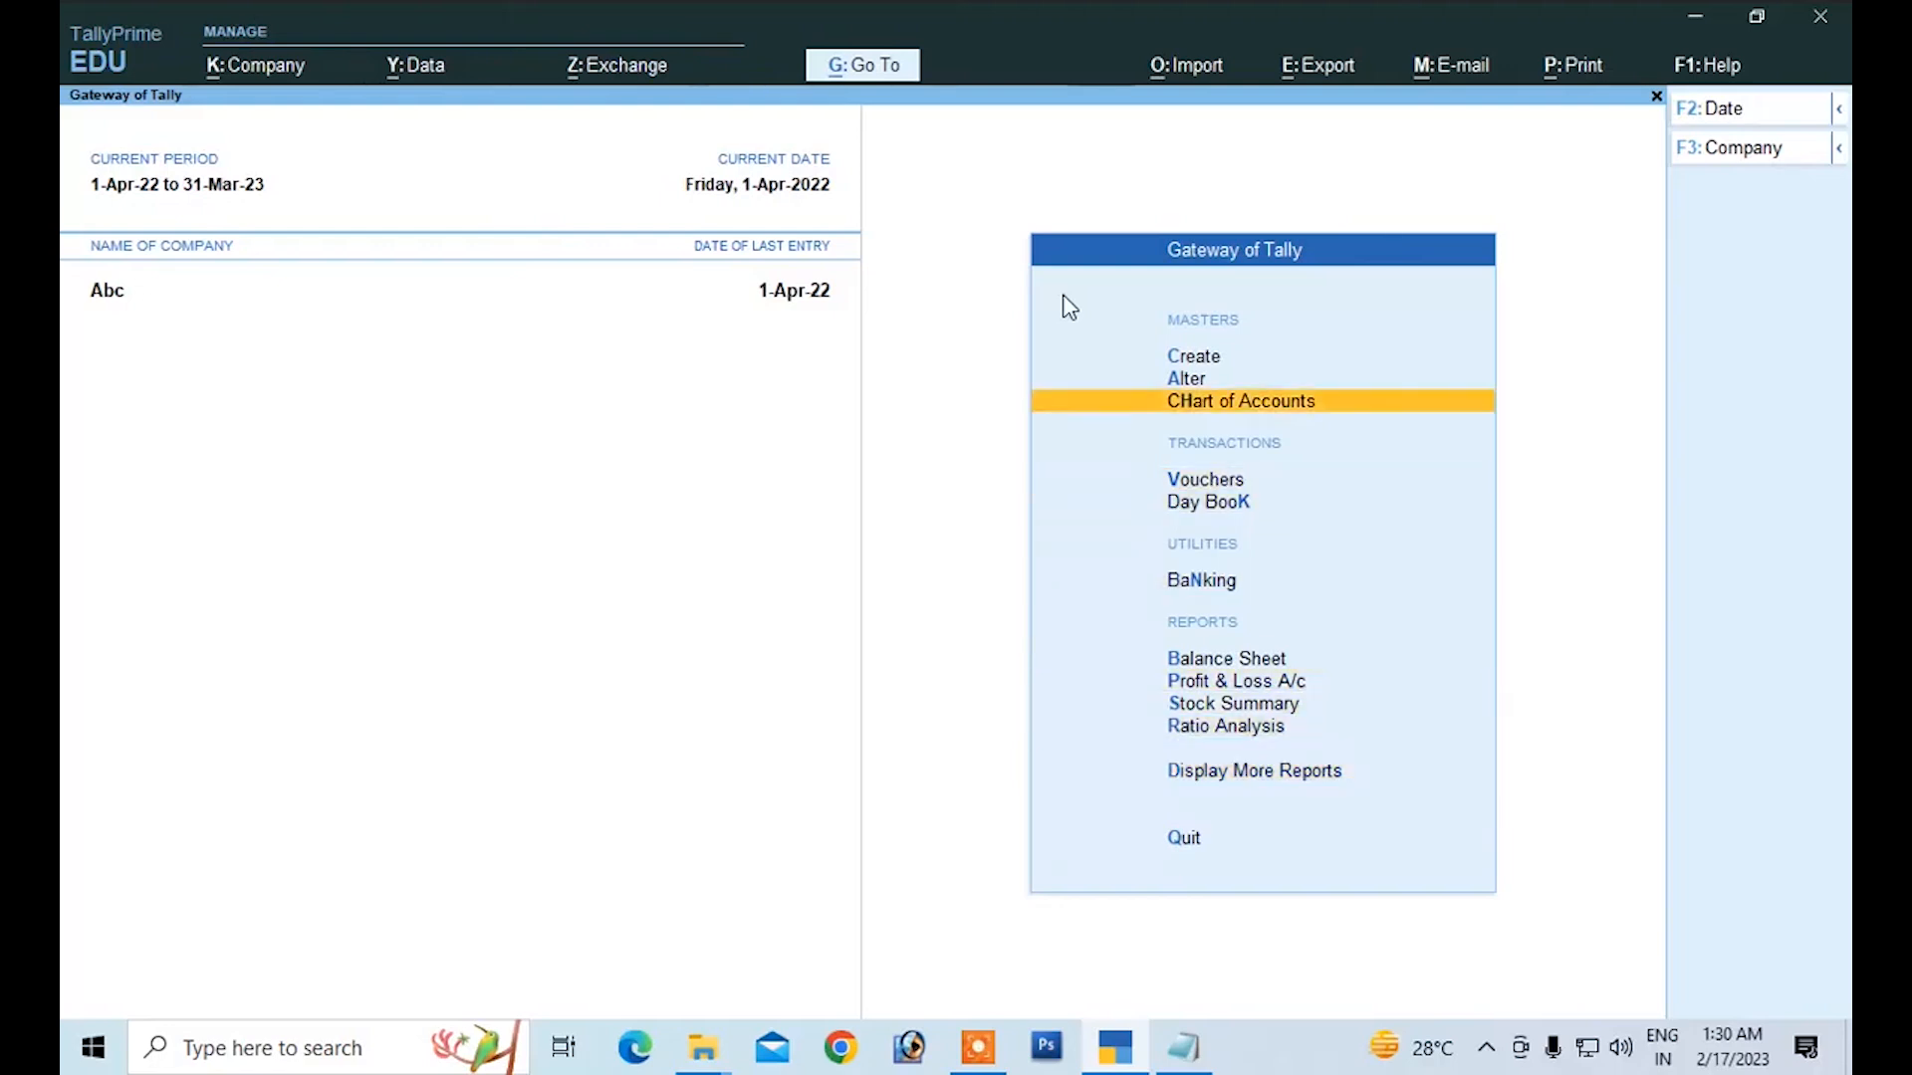
key(Down)
key(Return)
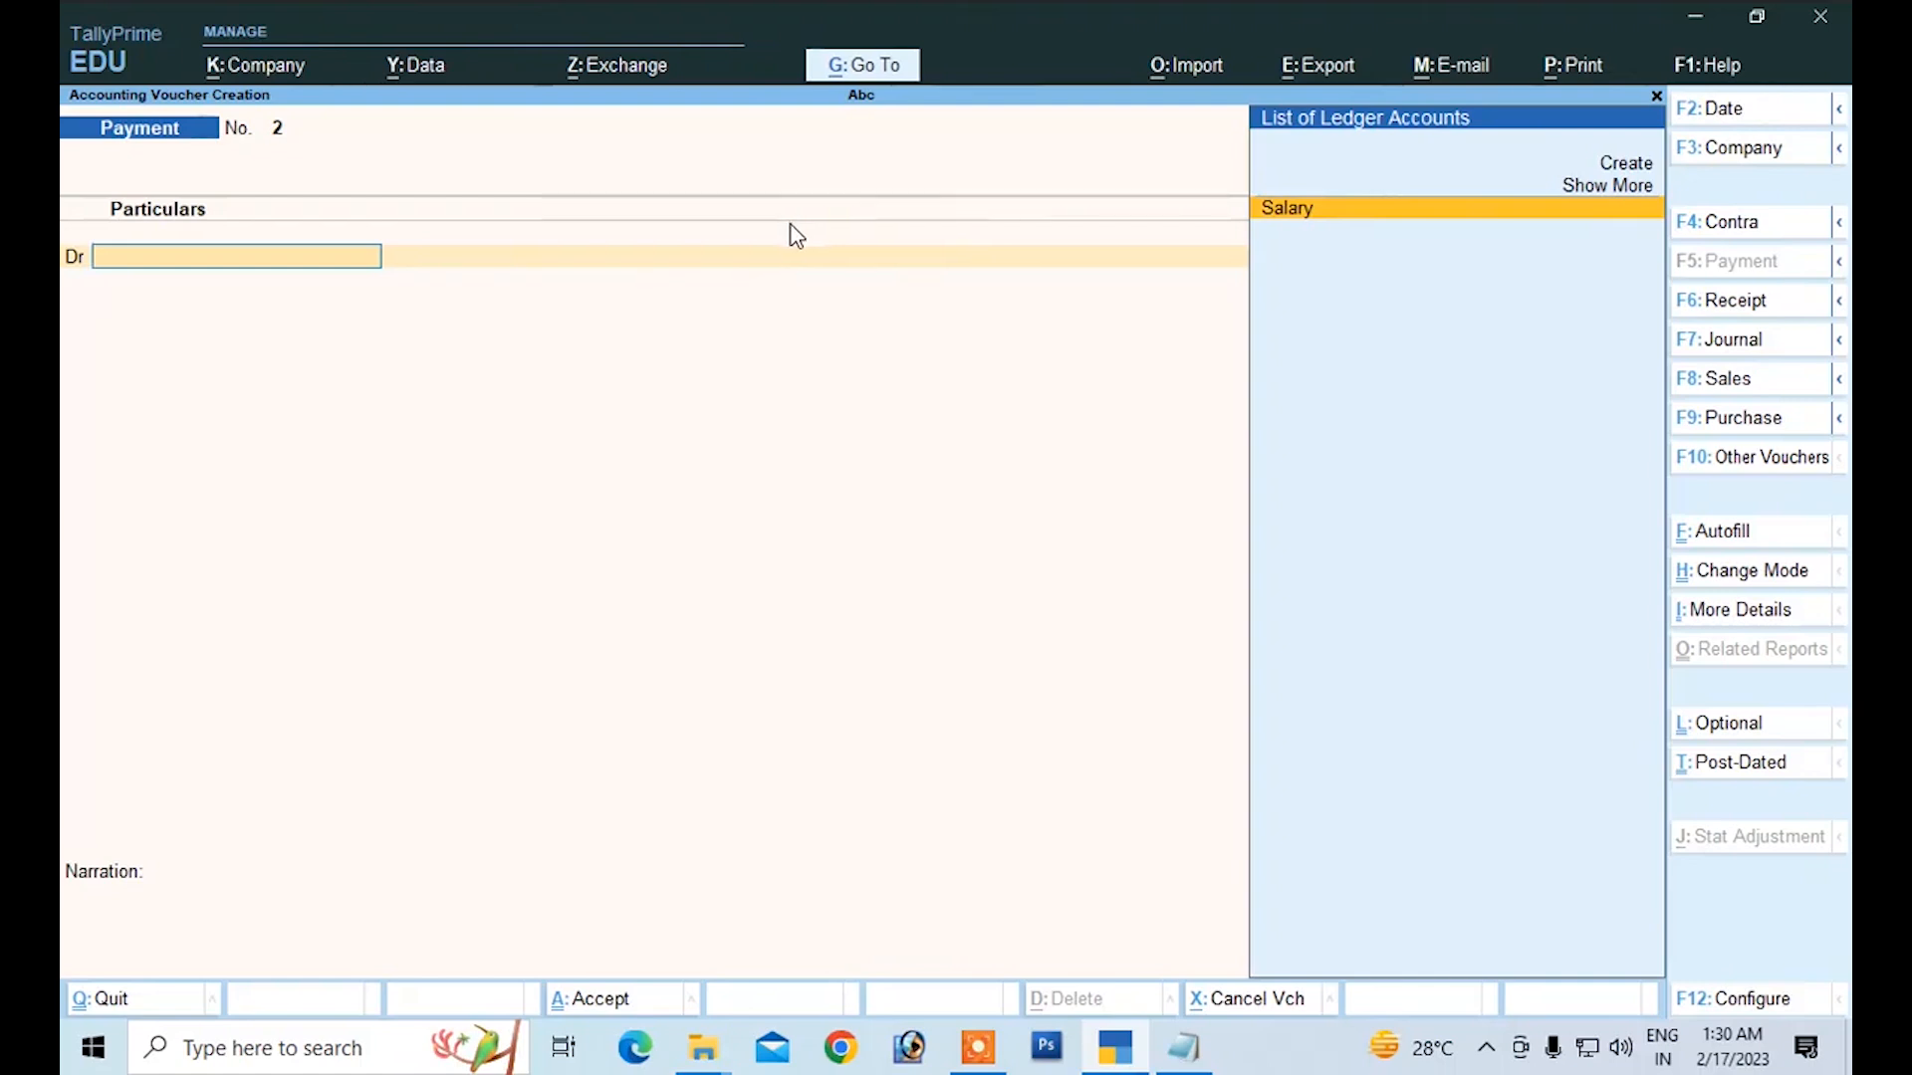
click(1691, 303)
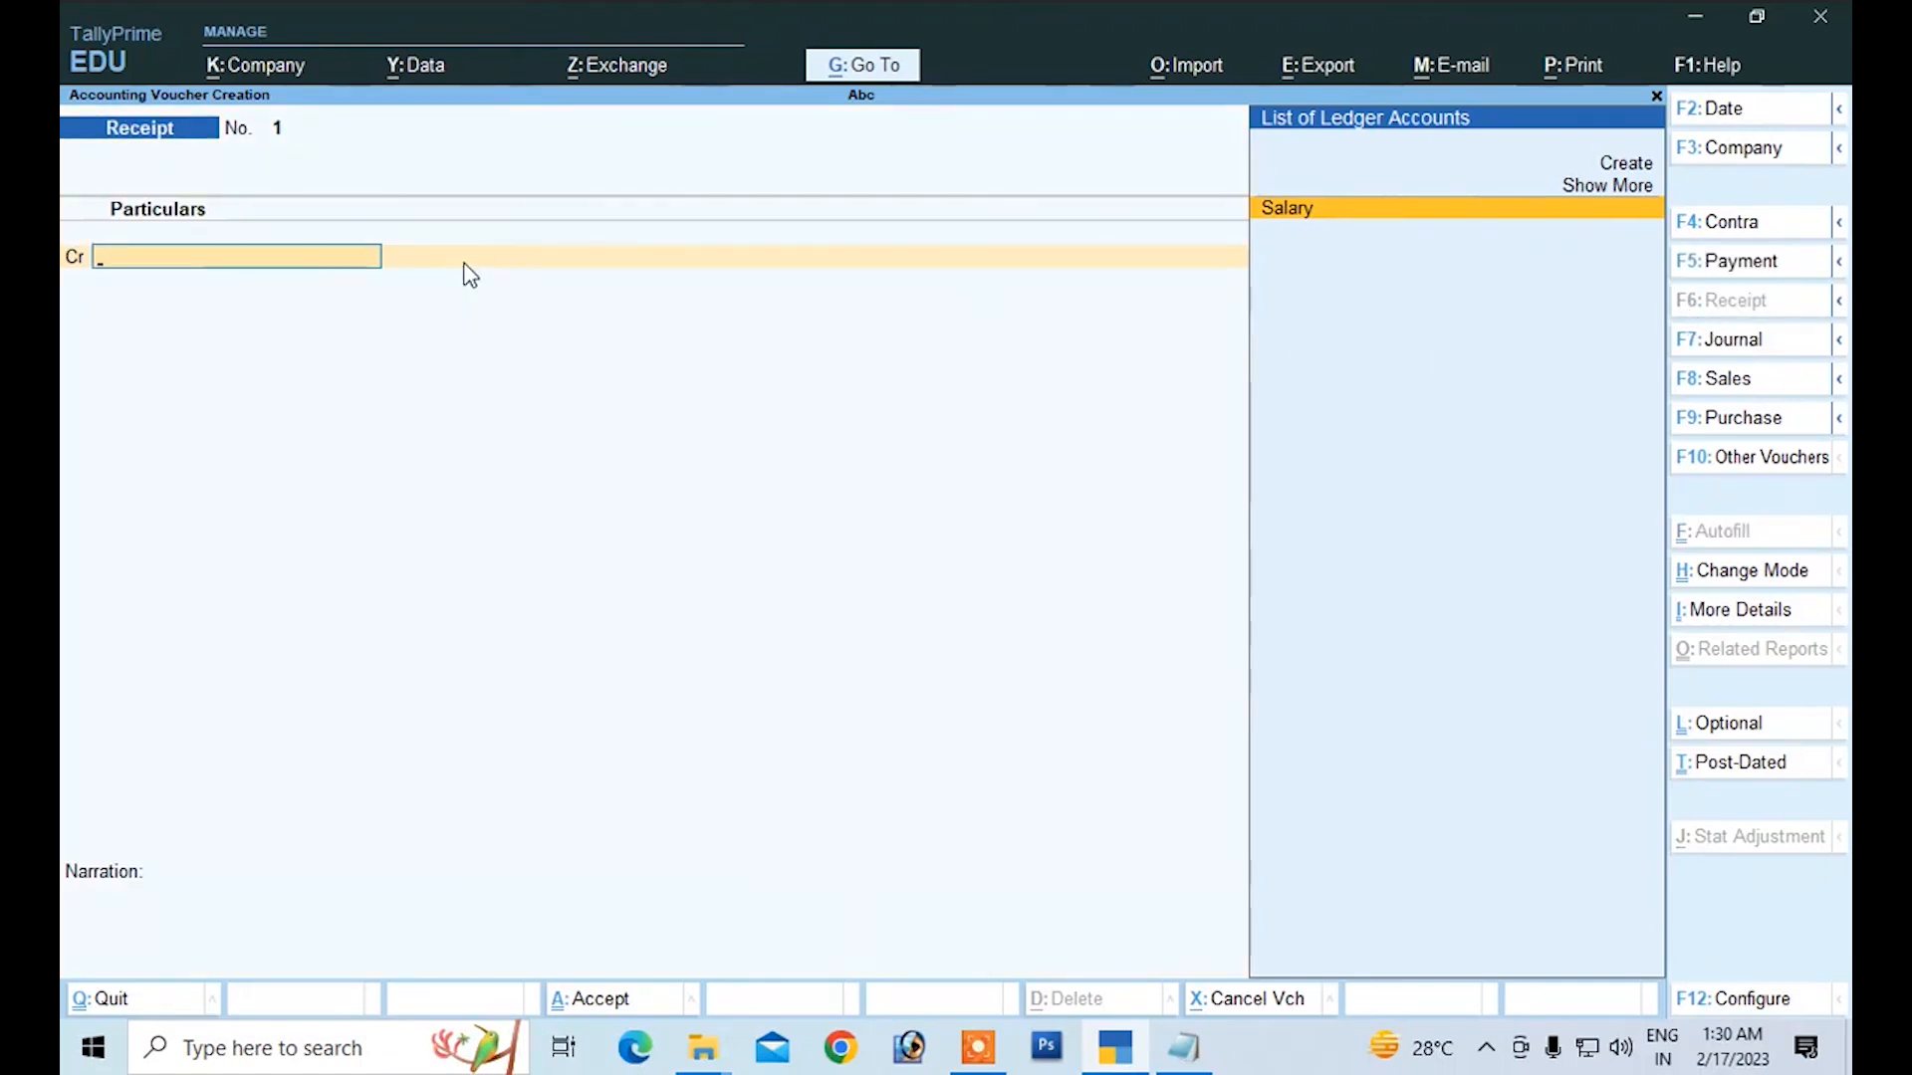
Step: Switch the Receipt voucher to Single Entry mode and back to Double Entry mode
click(1744, 571)
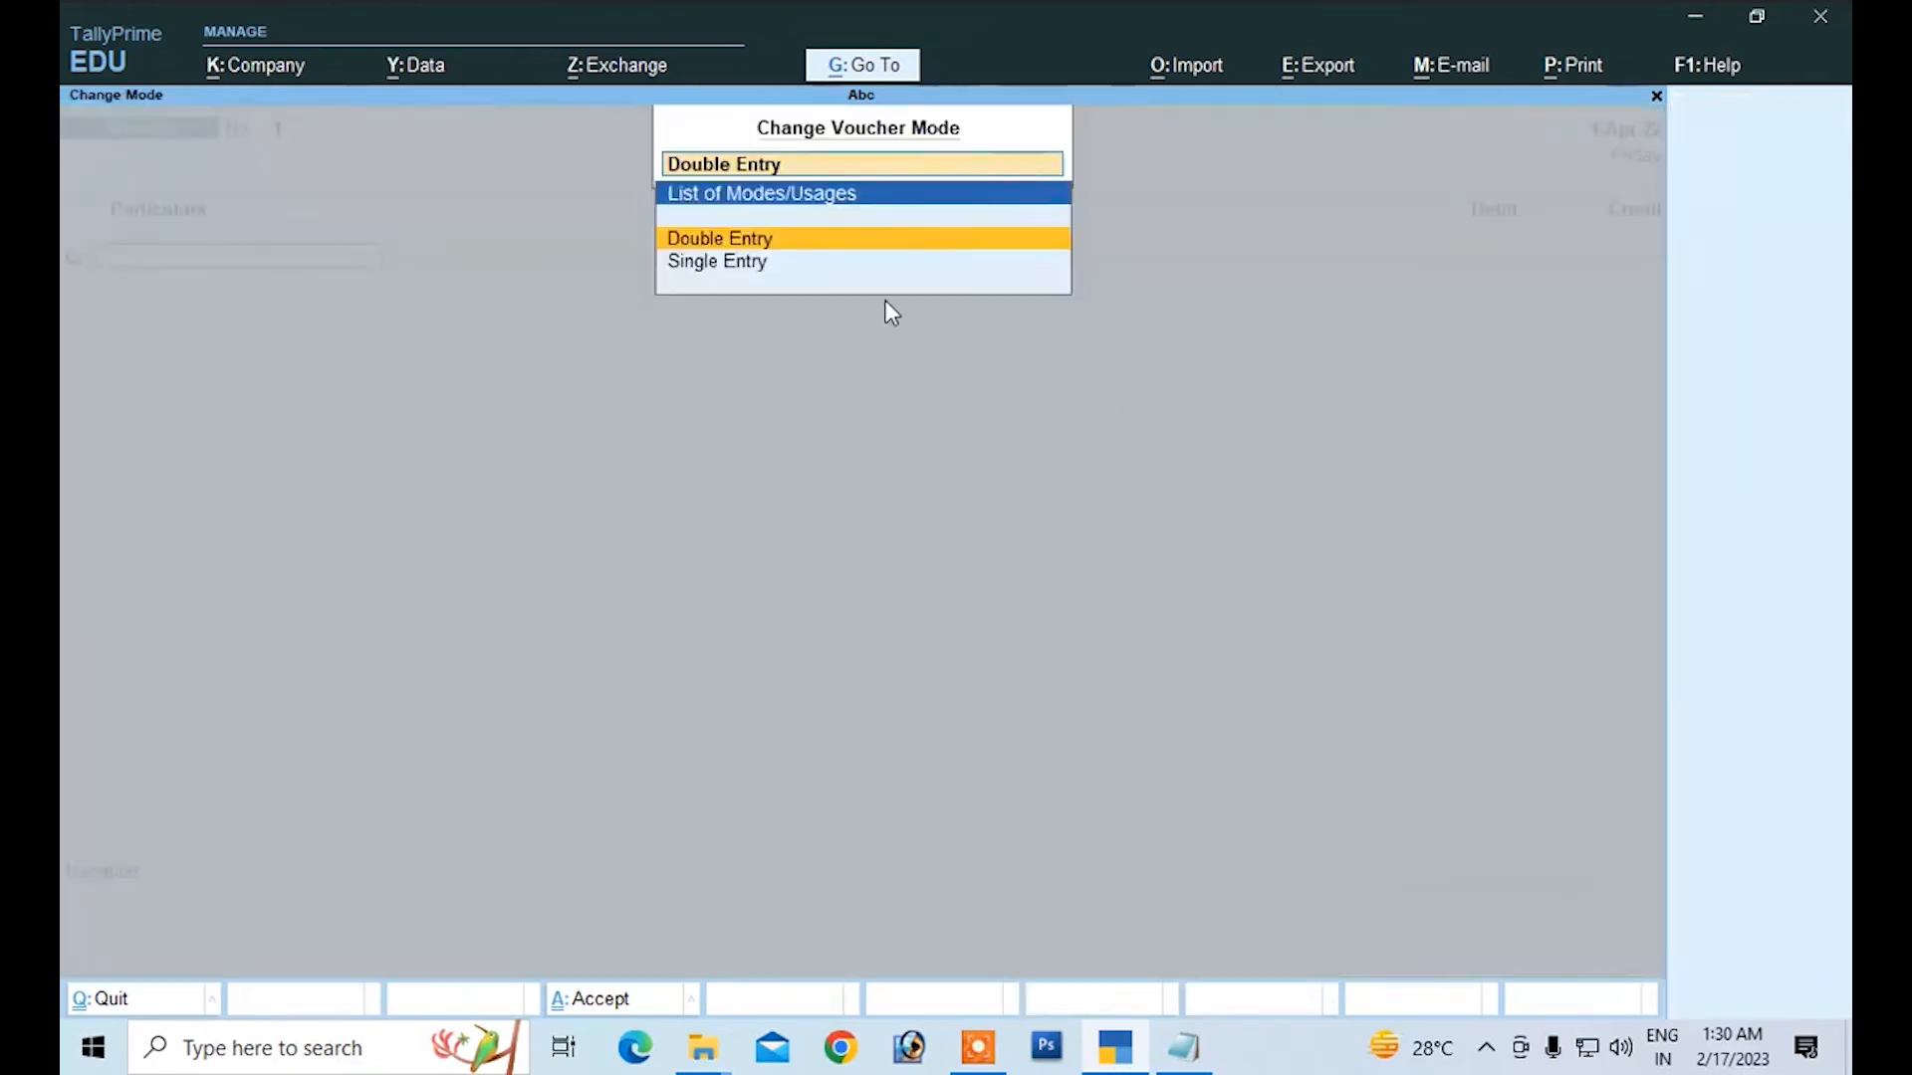
click(737, 264)
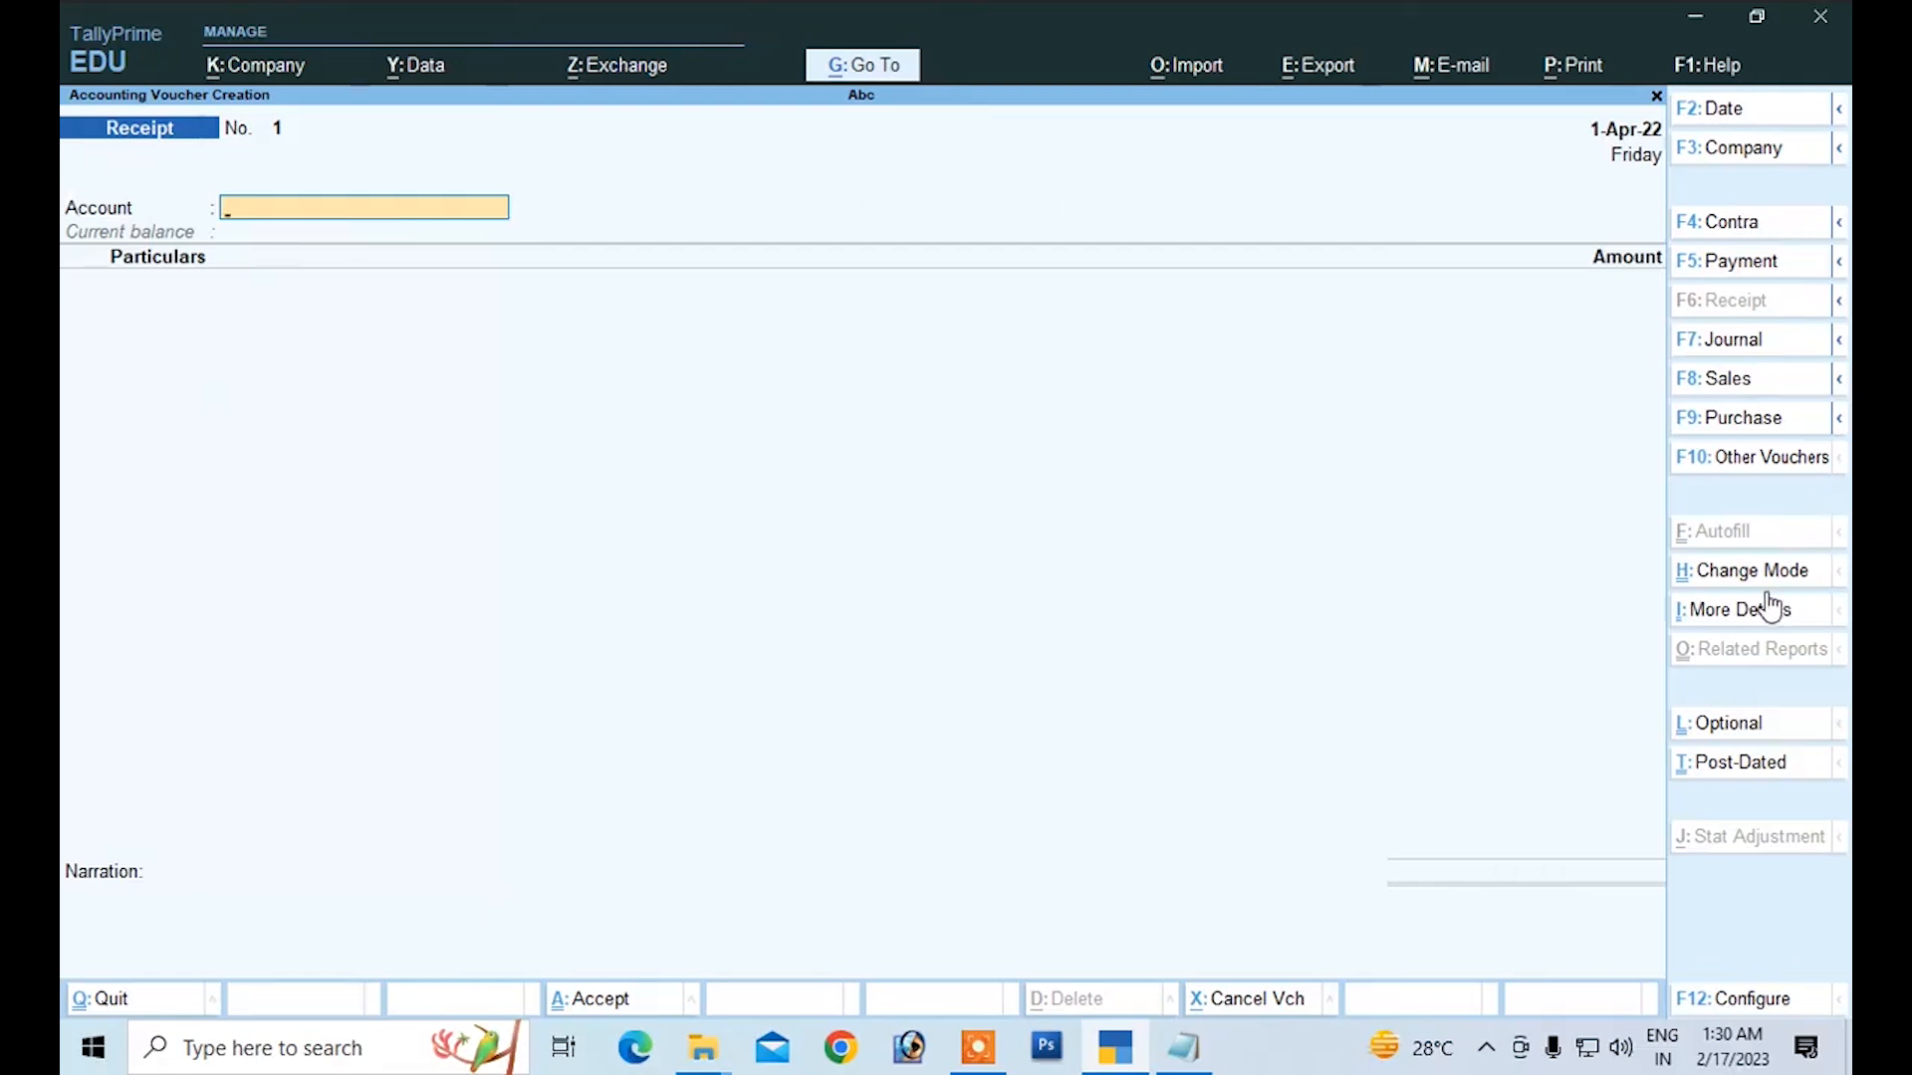
click(1693, 575)
click(736, 247)
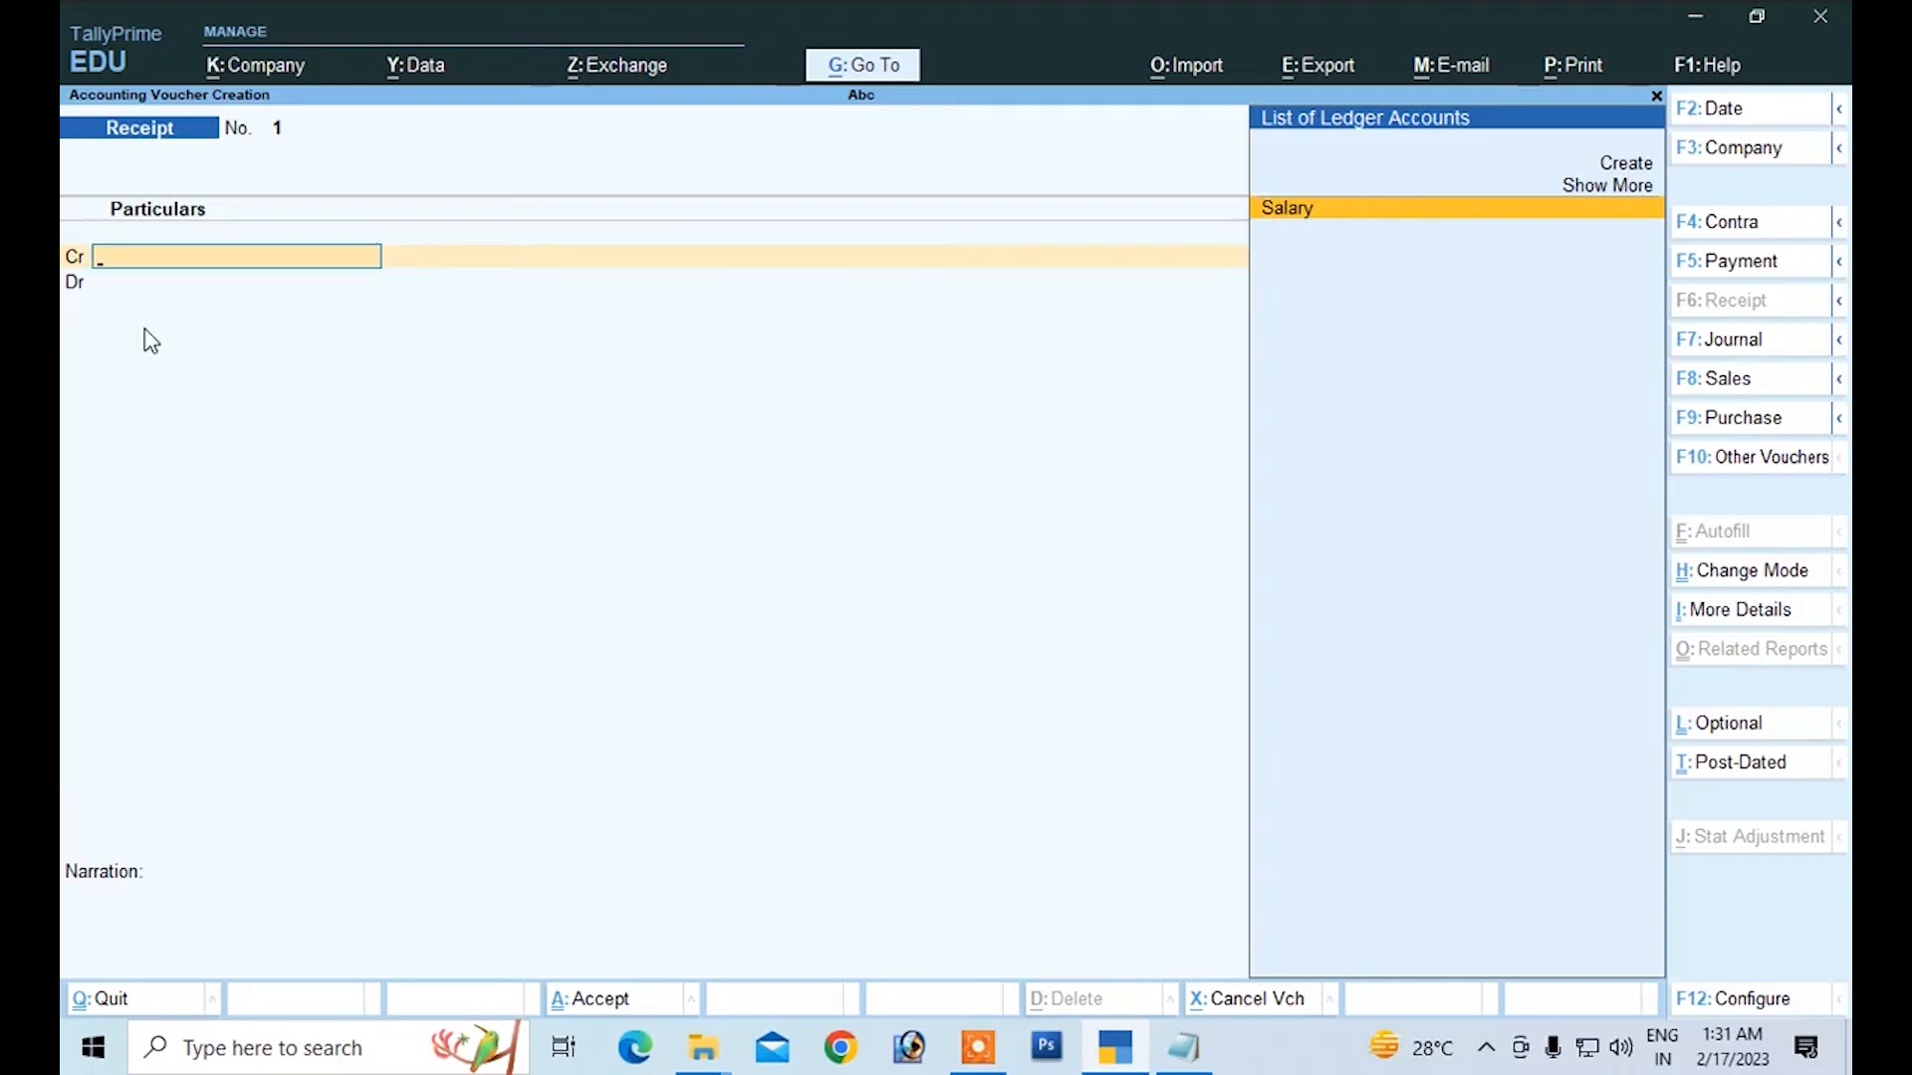
Step: Review the interest receipt note and its dr/cr lines in Notepad, and minimize it to return to the Receipt voucher
key(alt+Tab)
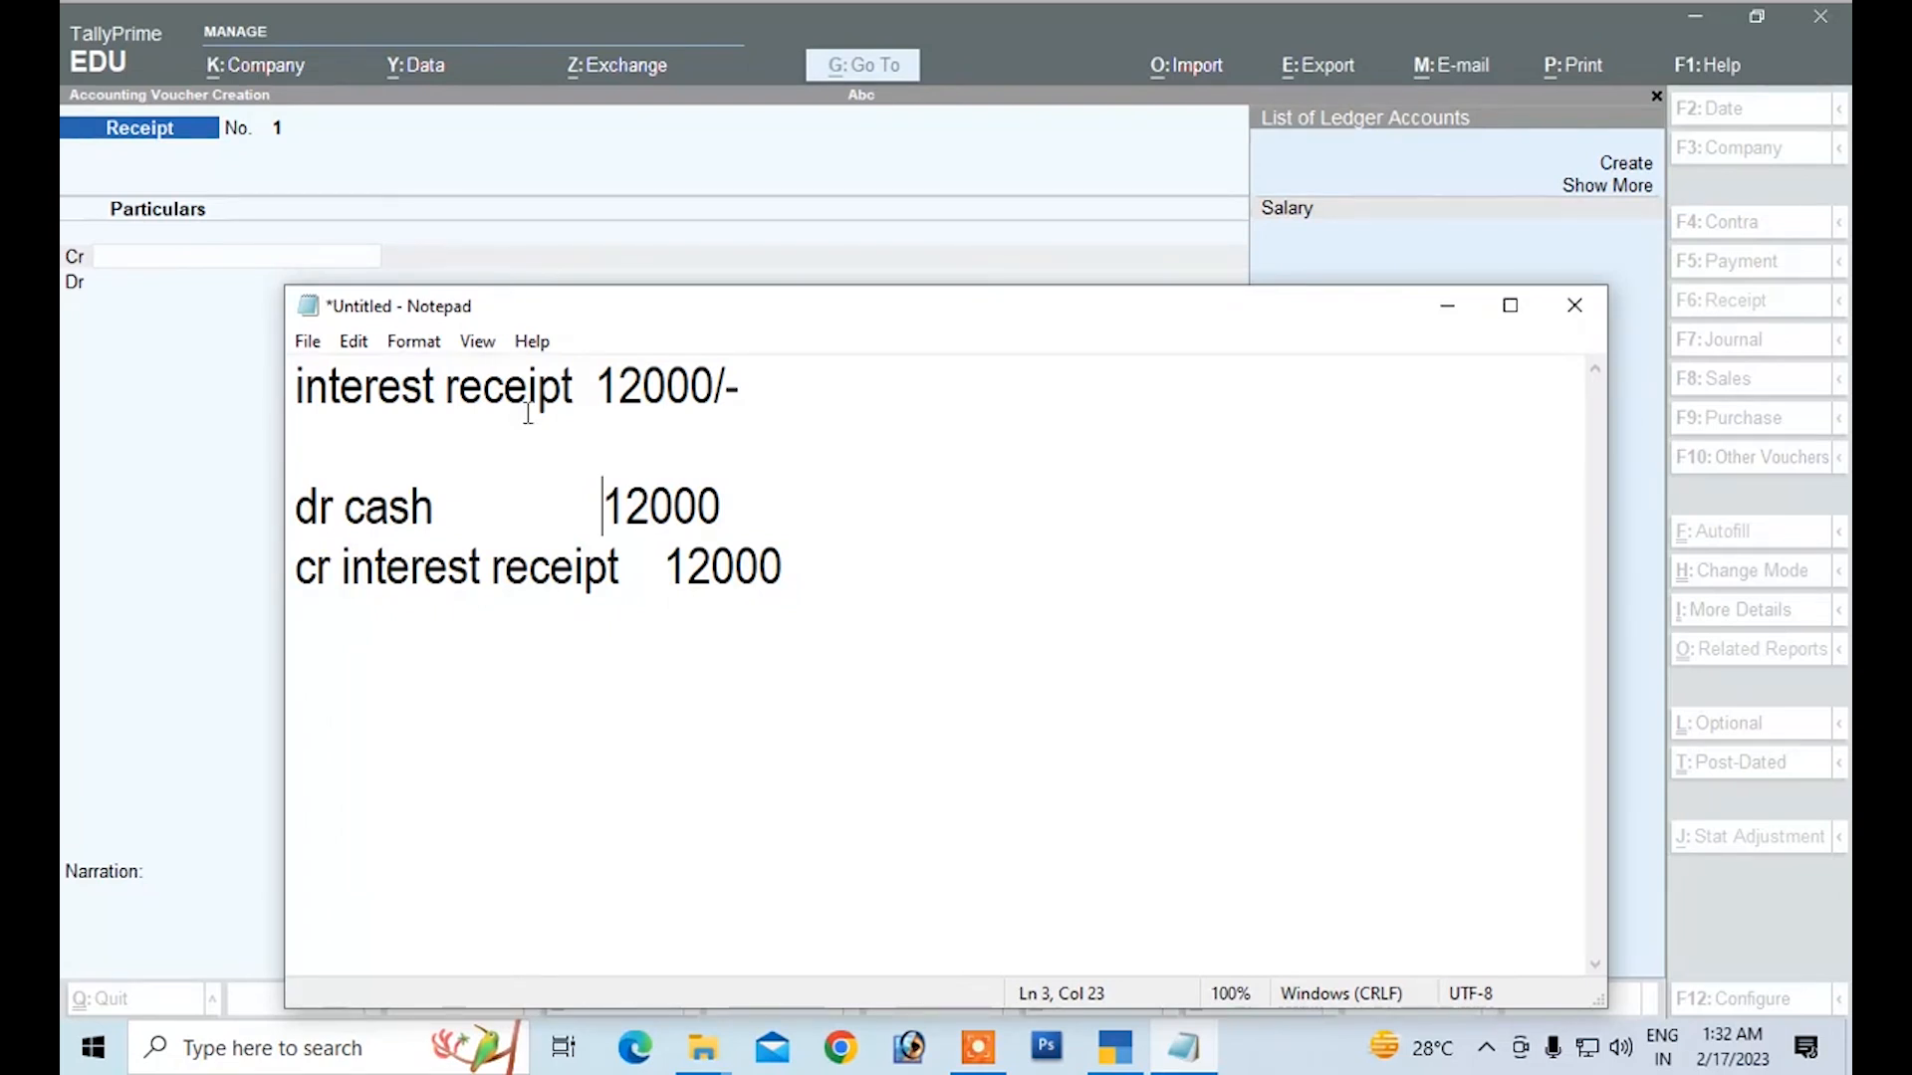
drag(460, 395, 515, 399)
click(575, 409)
double_click(577, 408)
click(581, 406)
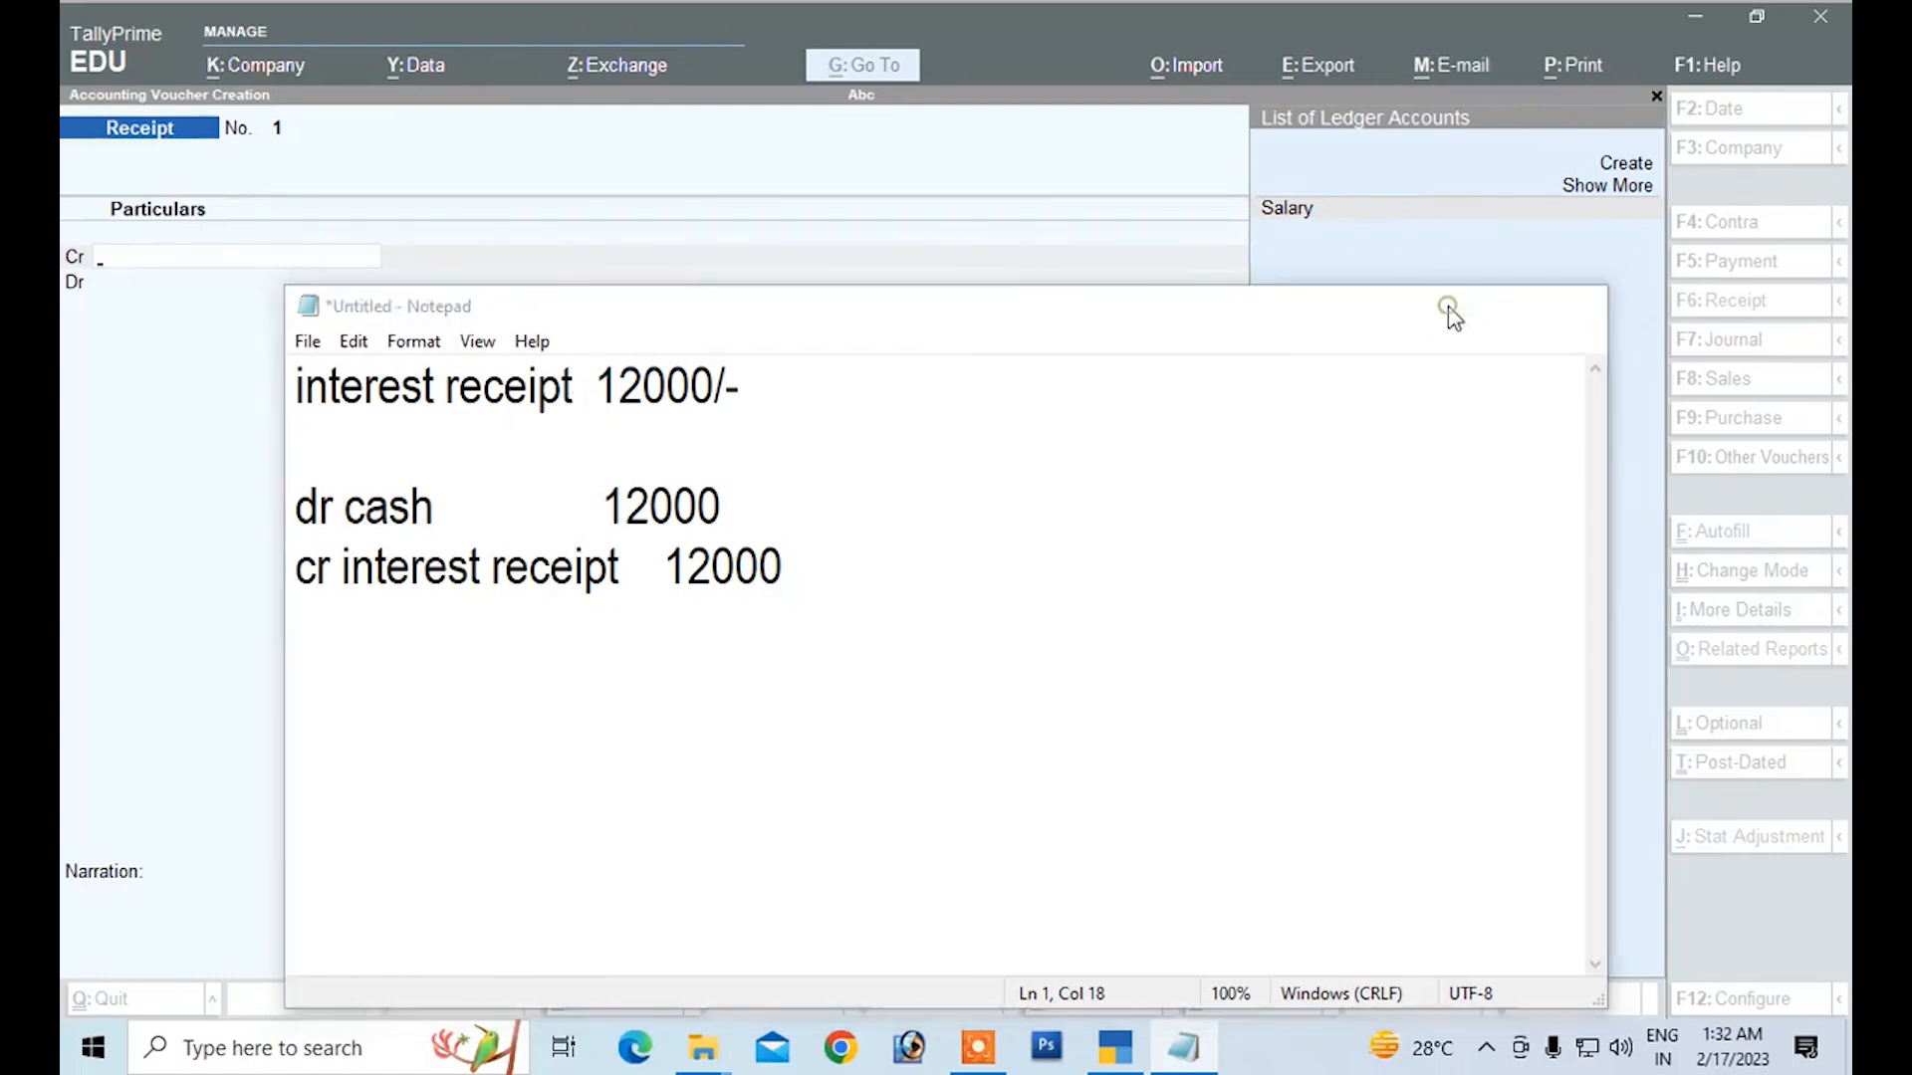
click(1449, 310)
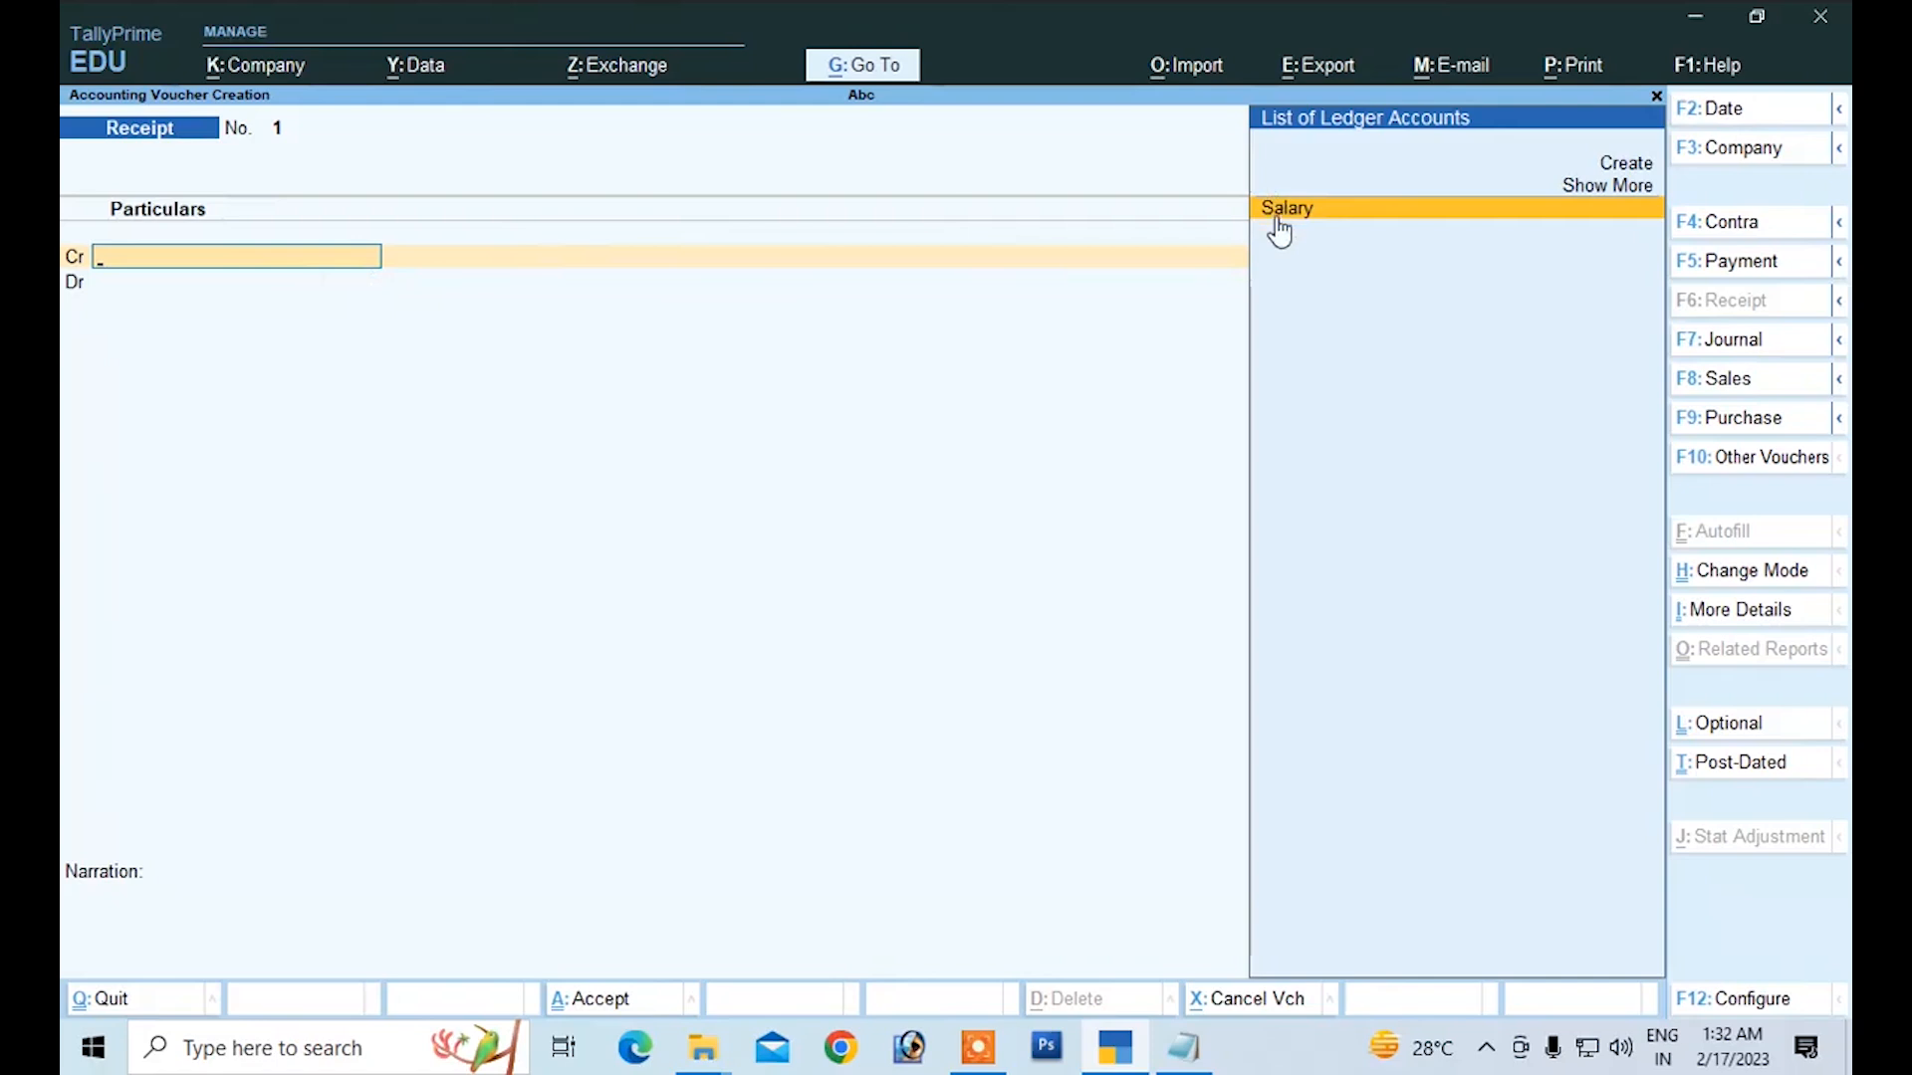
Step: From the Receipt voucher's first Cr line, start a new ledger named "Intereset Receipt" under the Indirect Incomes group
click(1624, 168)
text(Intereset Receip)
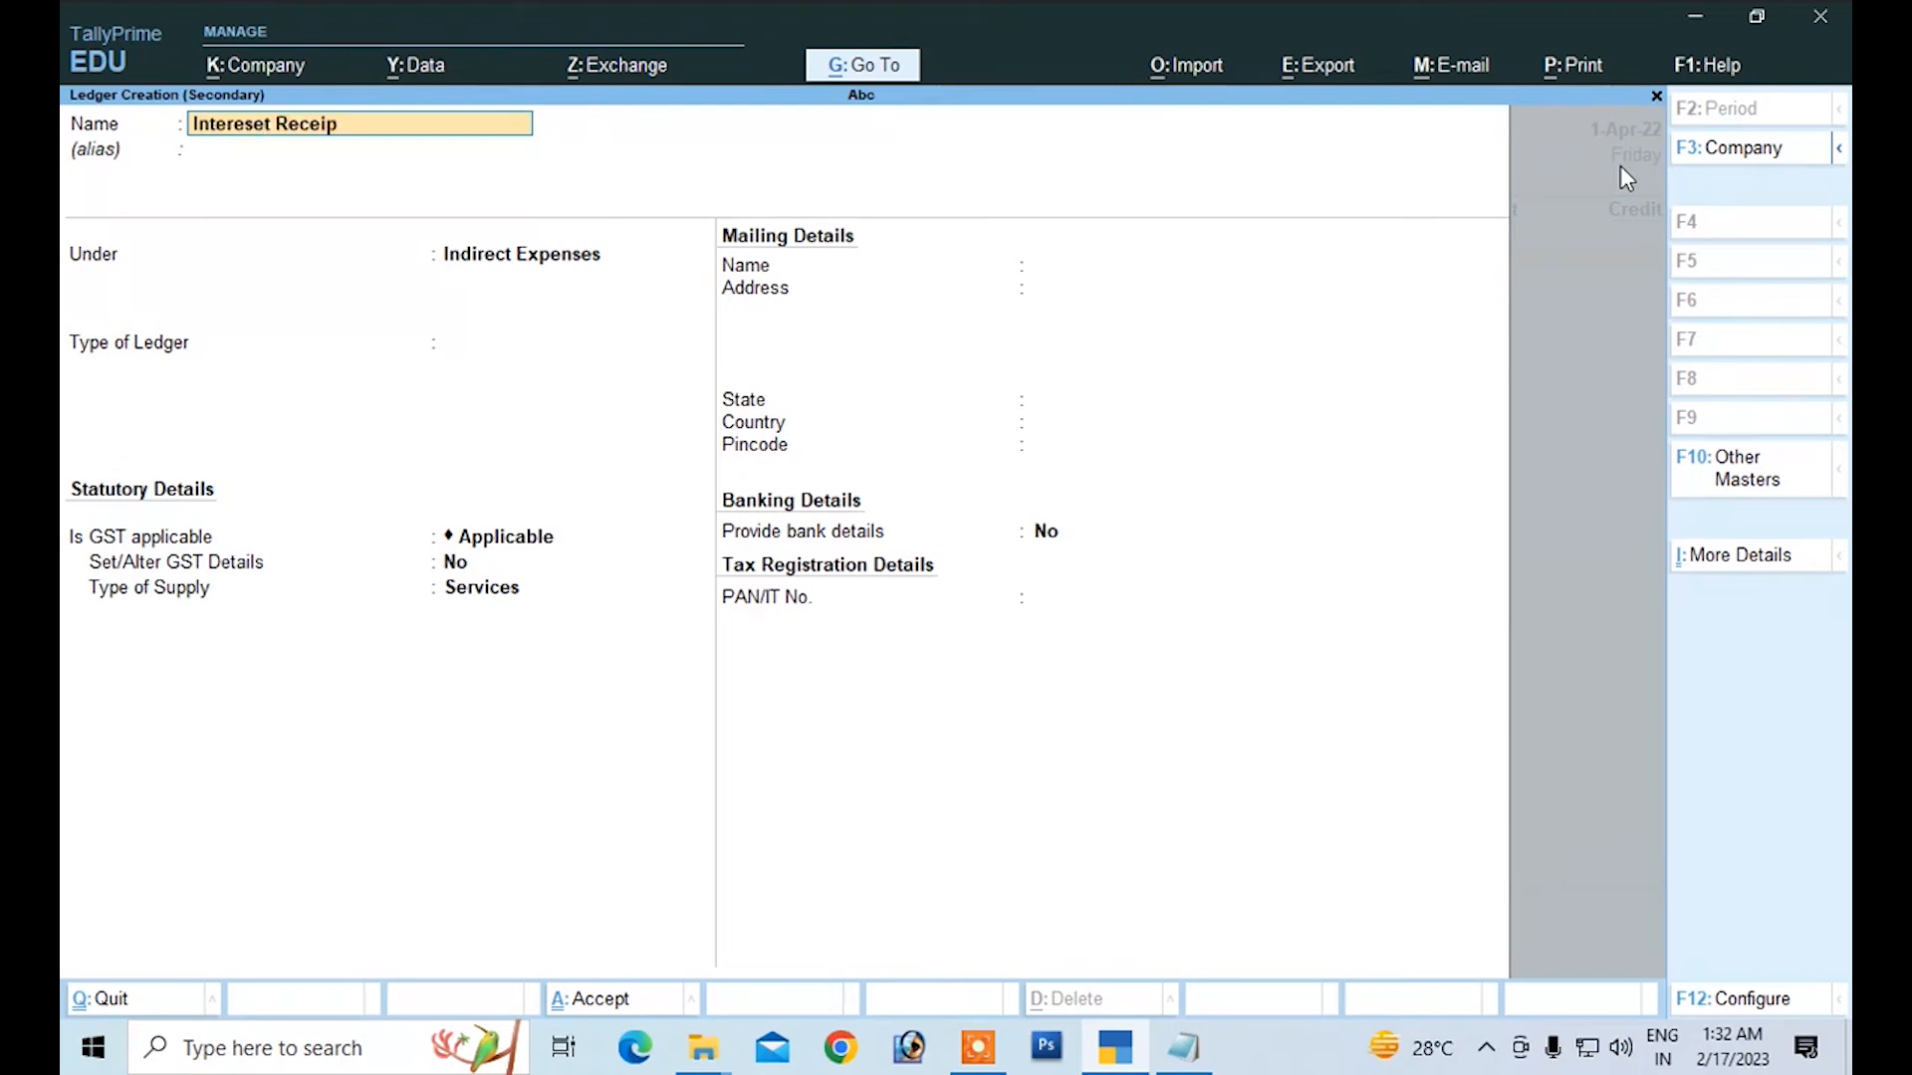
text(t)
key(Return)
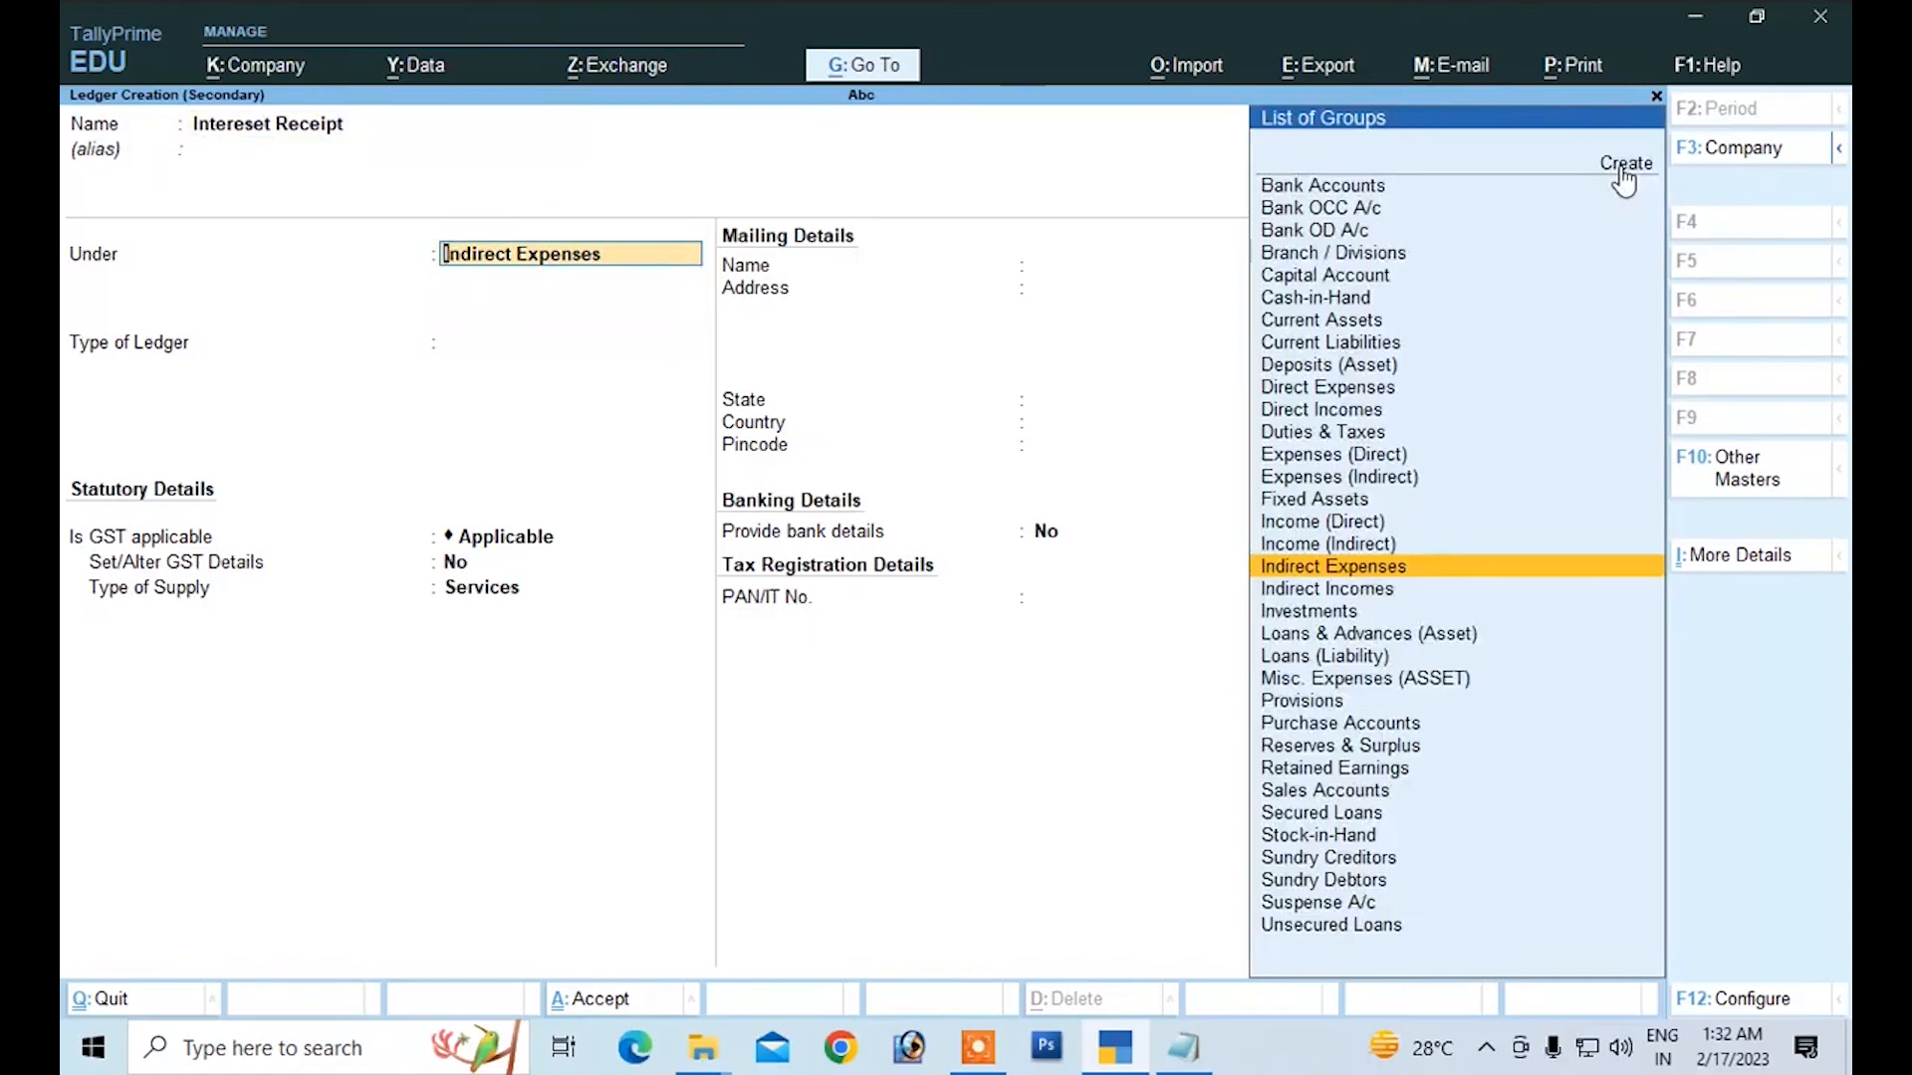
text(I)
key(Down)
key(Down)
key(Down)
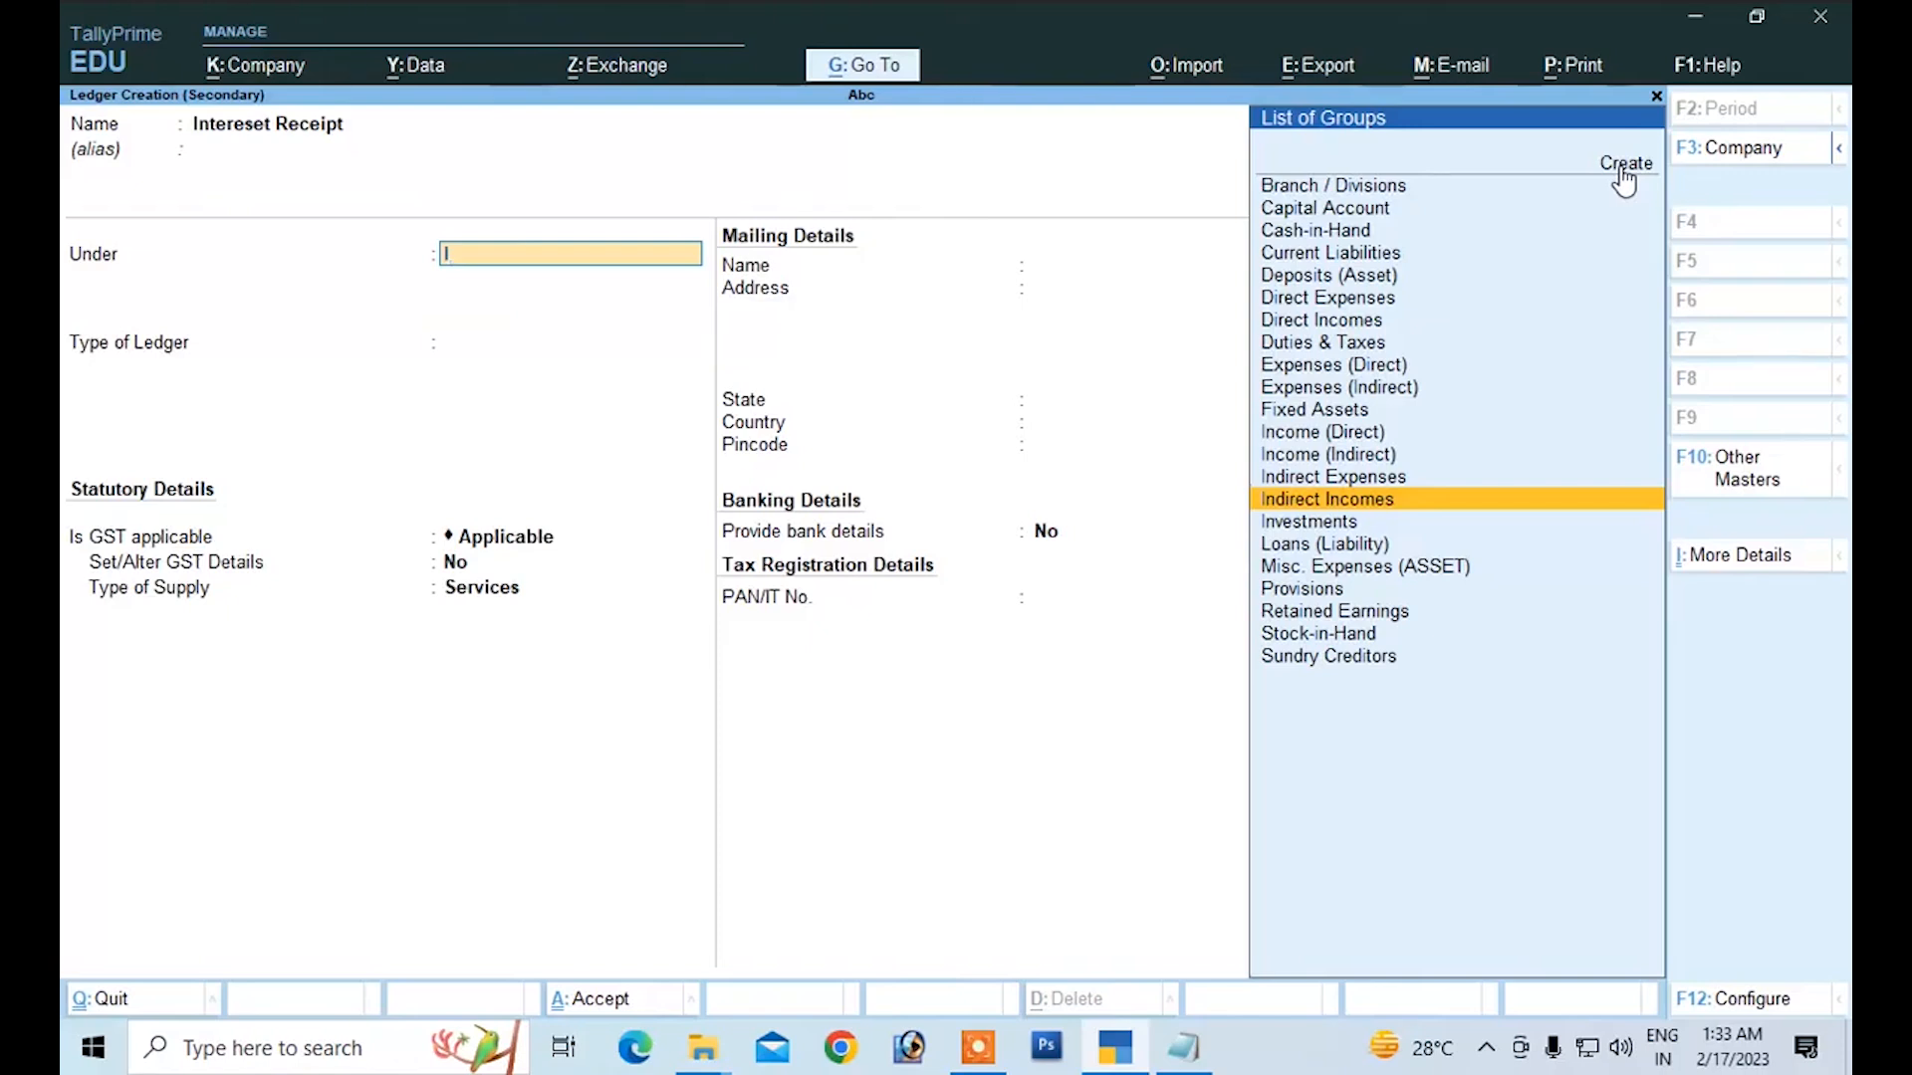
key(Return)
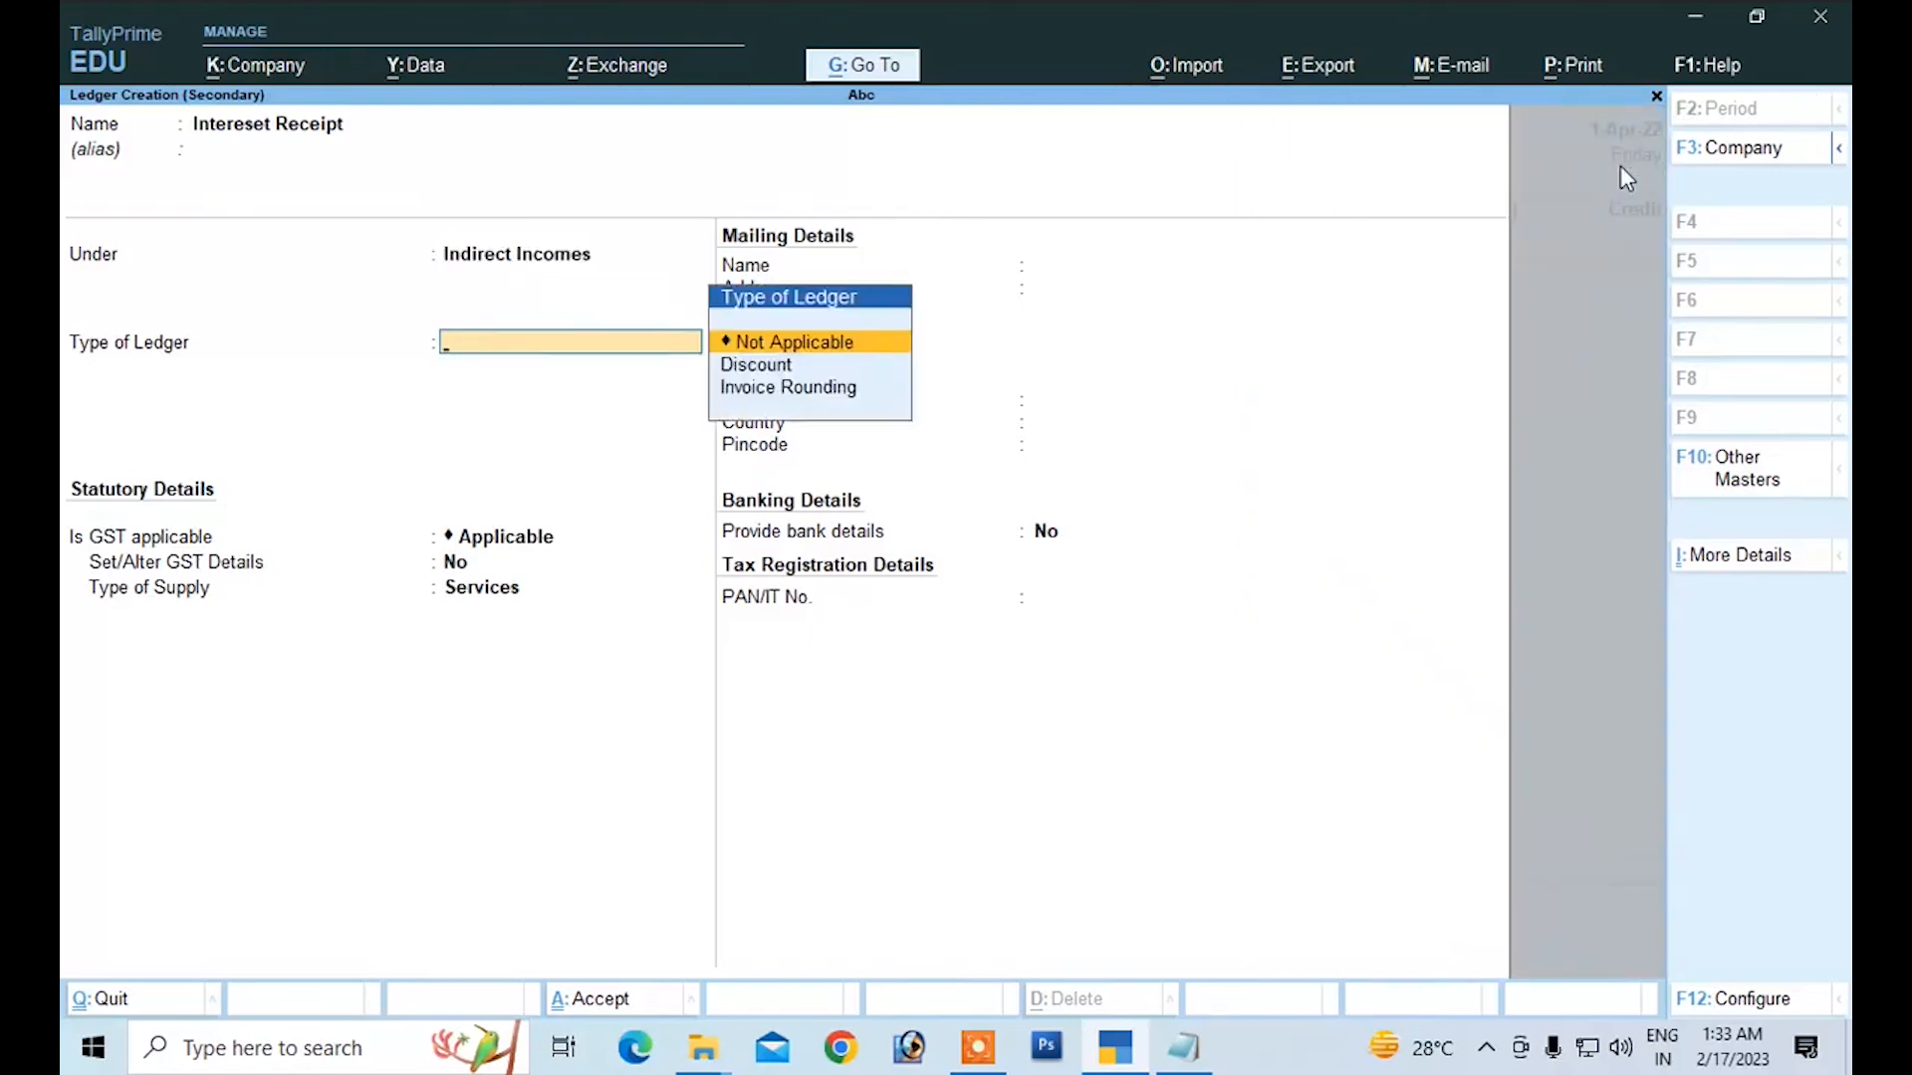
Step: Set the Intereset Receipt ledger type to Not Applicable, keep the default GST, supply and bank options, and save it
key(Return)
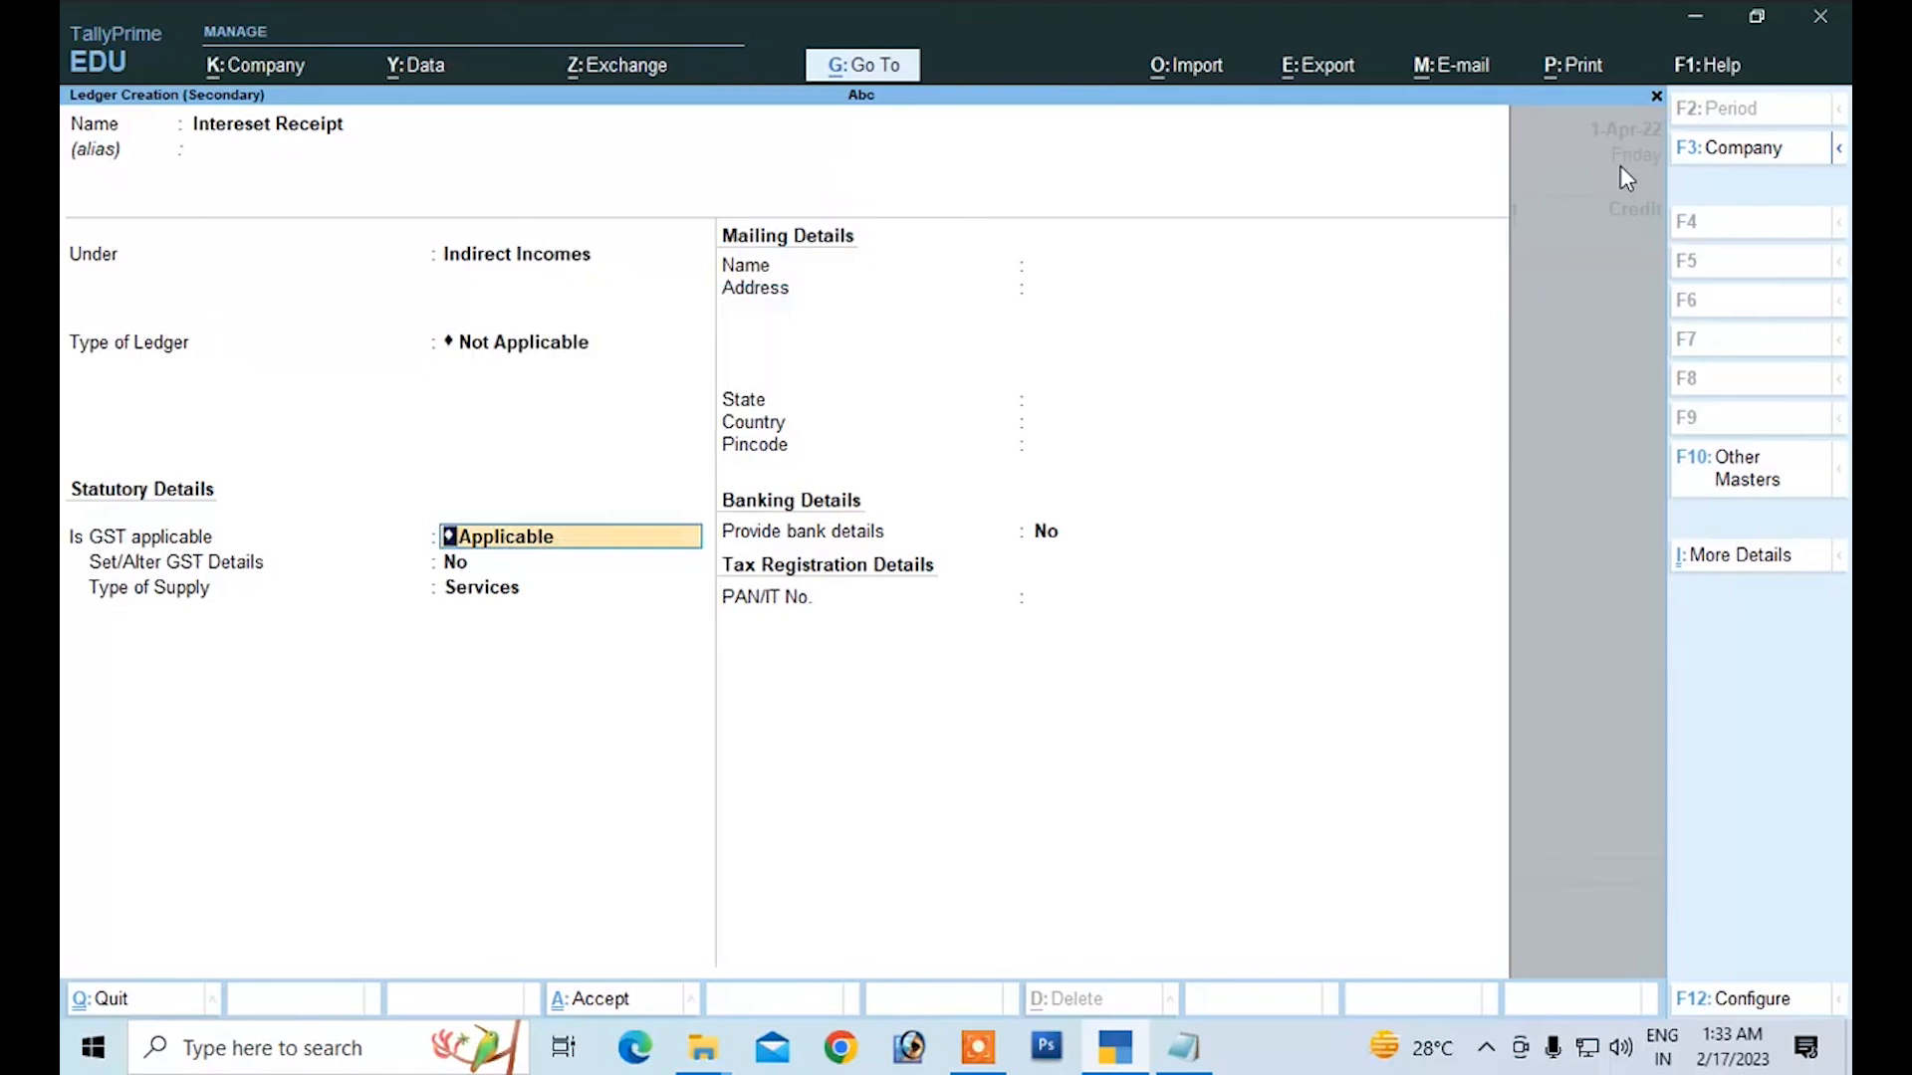
key(Return)
key(Return)
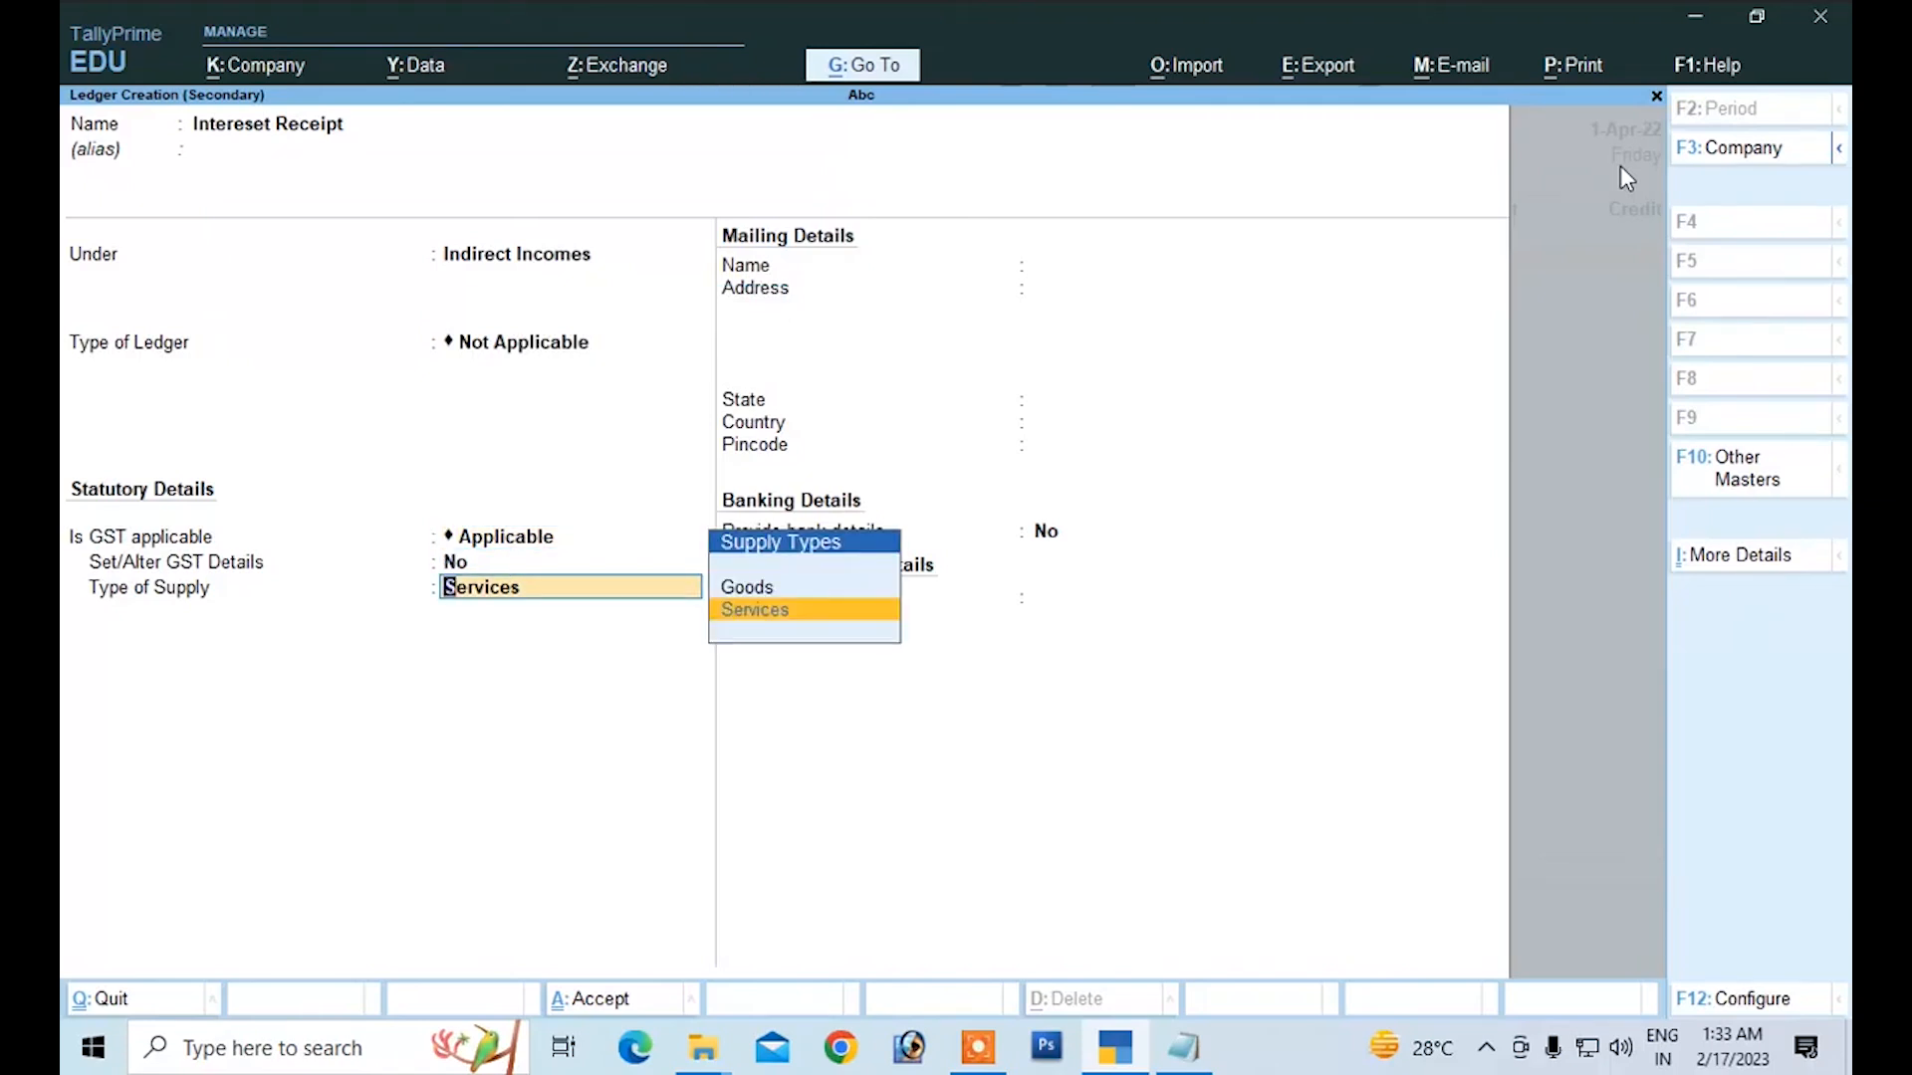
key(Return)
key(Return)
key(Return)
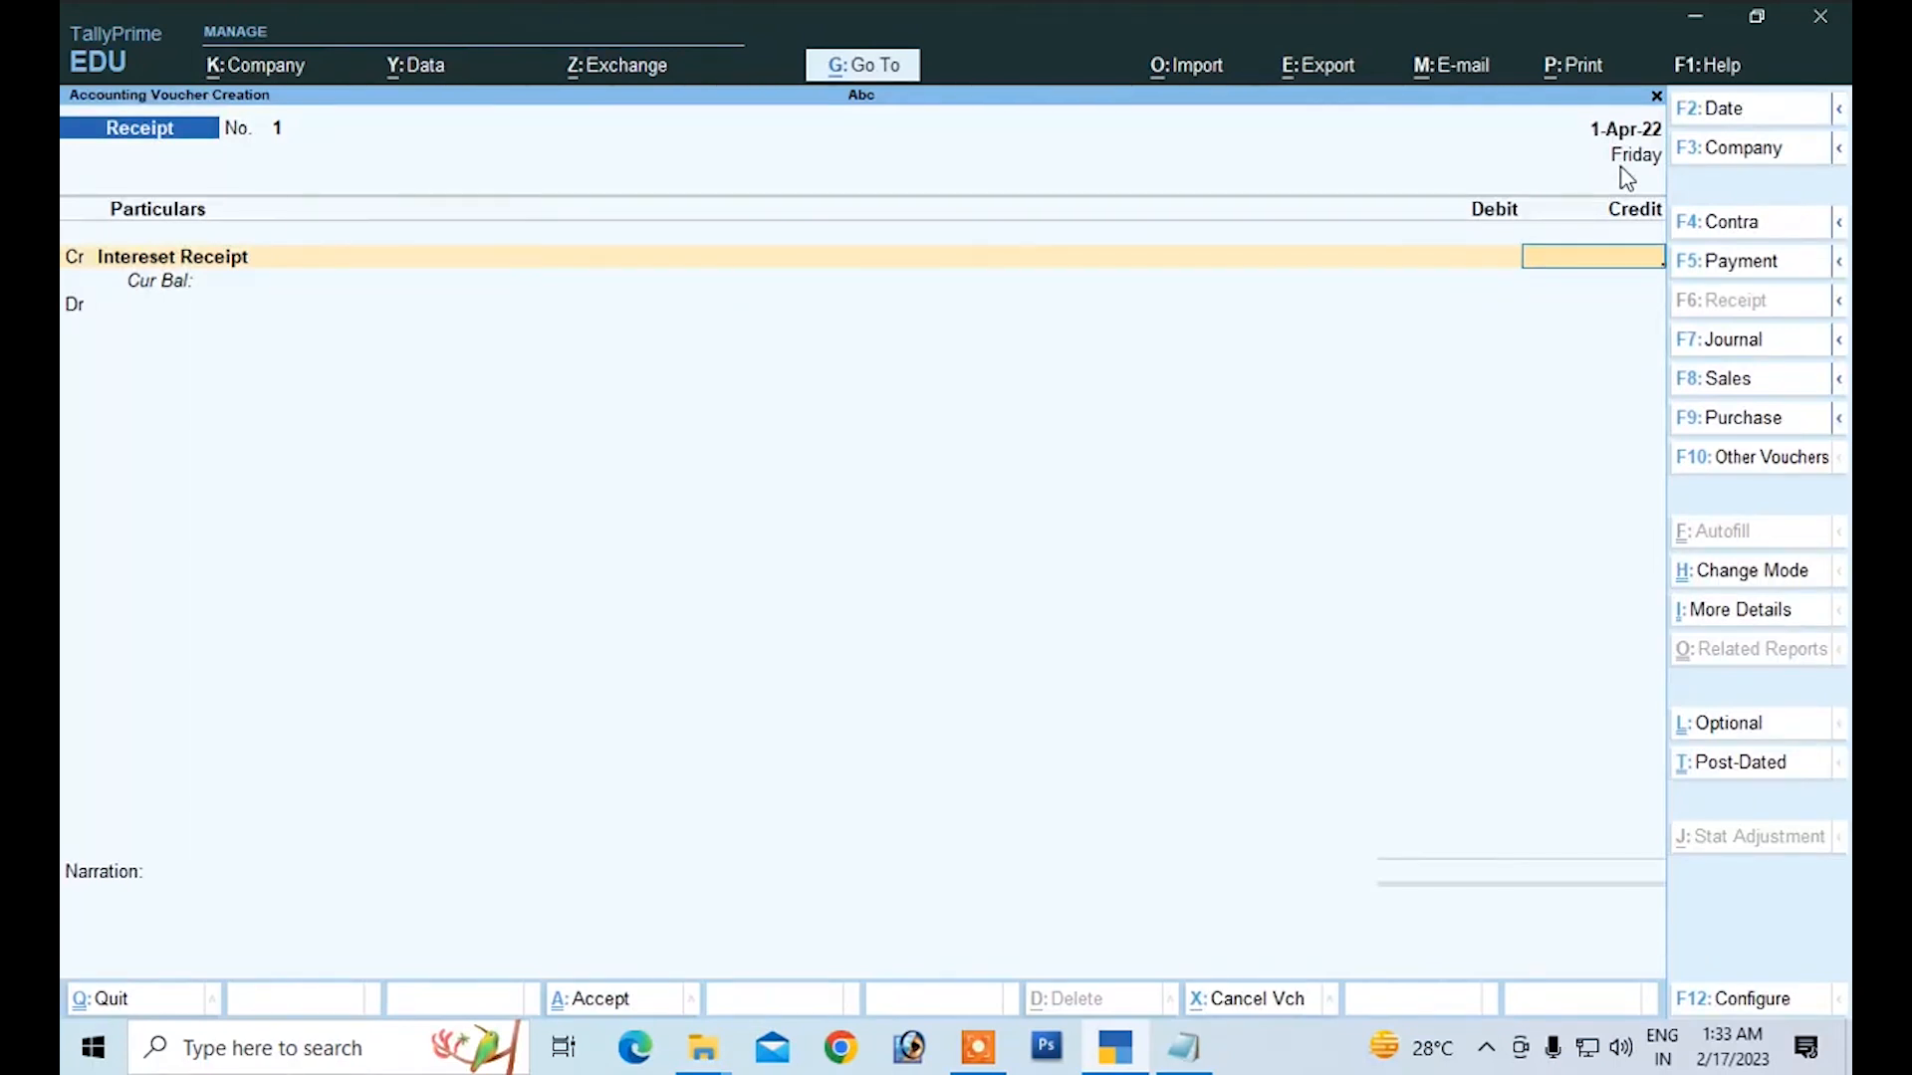
Step: In the Receipt voucher, credit Intereset Receipt 12,000 and debit Cash 12,000
text(2000)
key(Return)
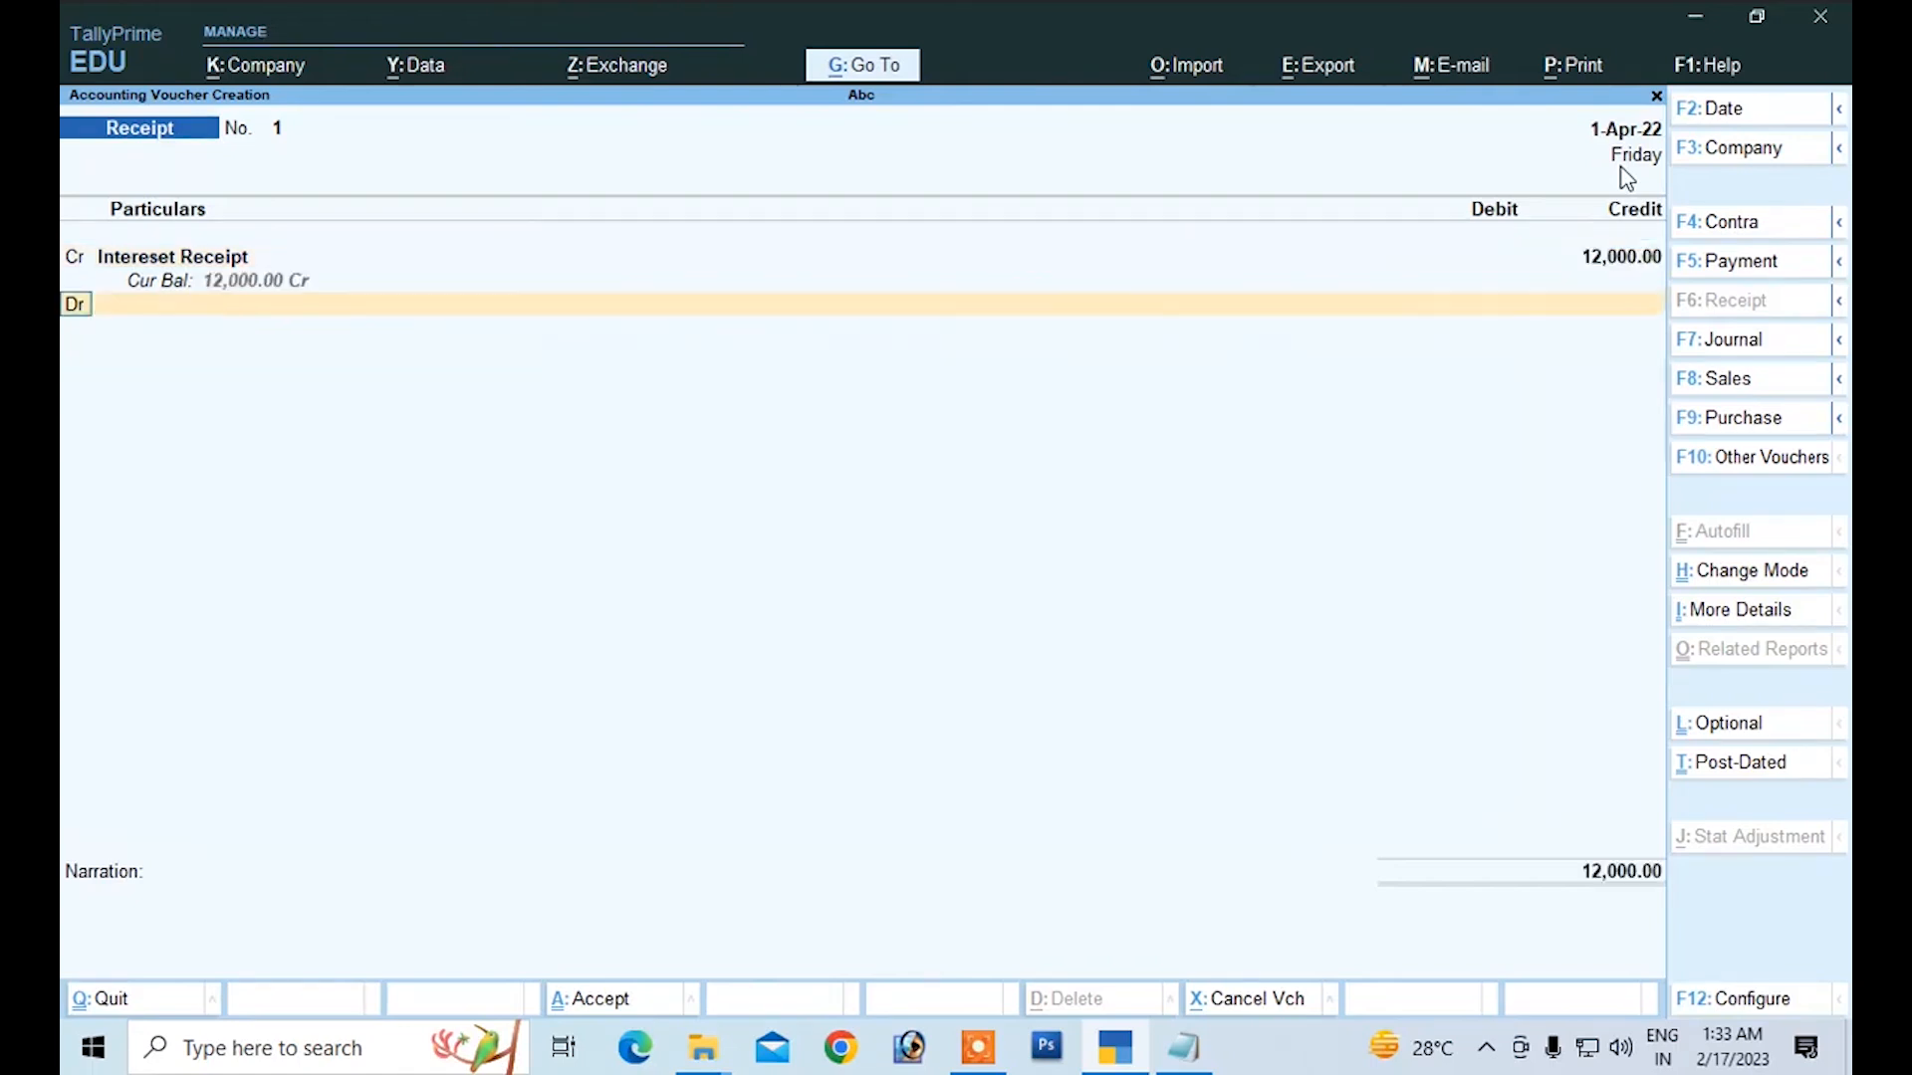
key(Down)
key(Down)
key(Up)
key(Up)
key(Return)
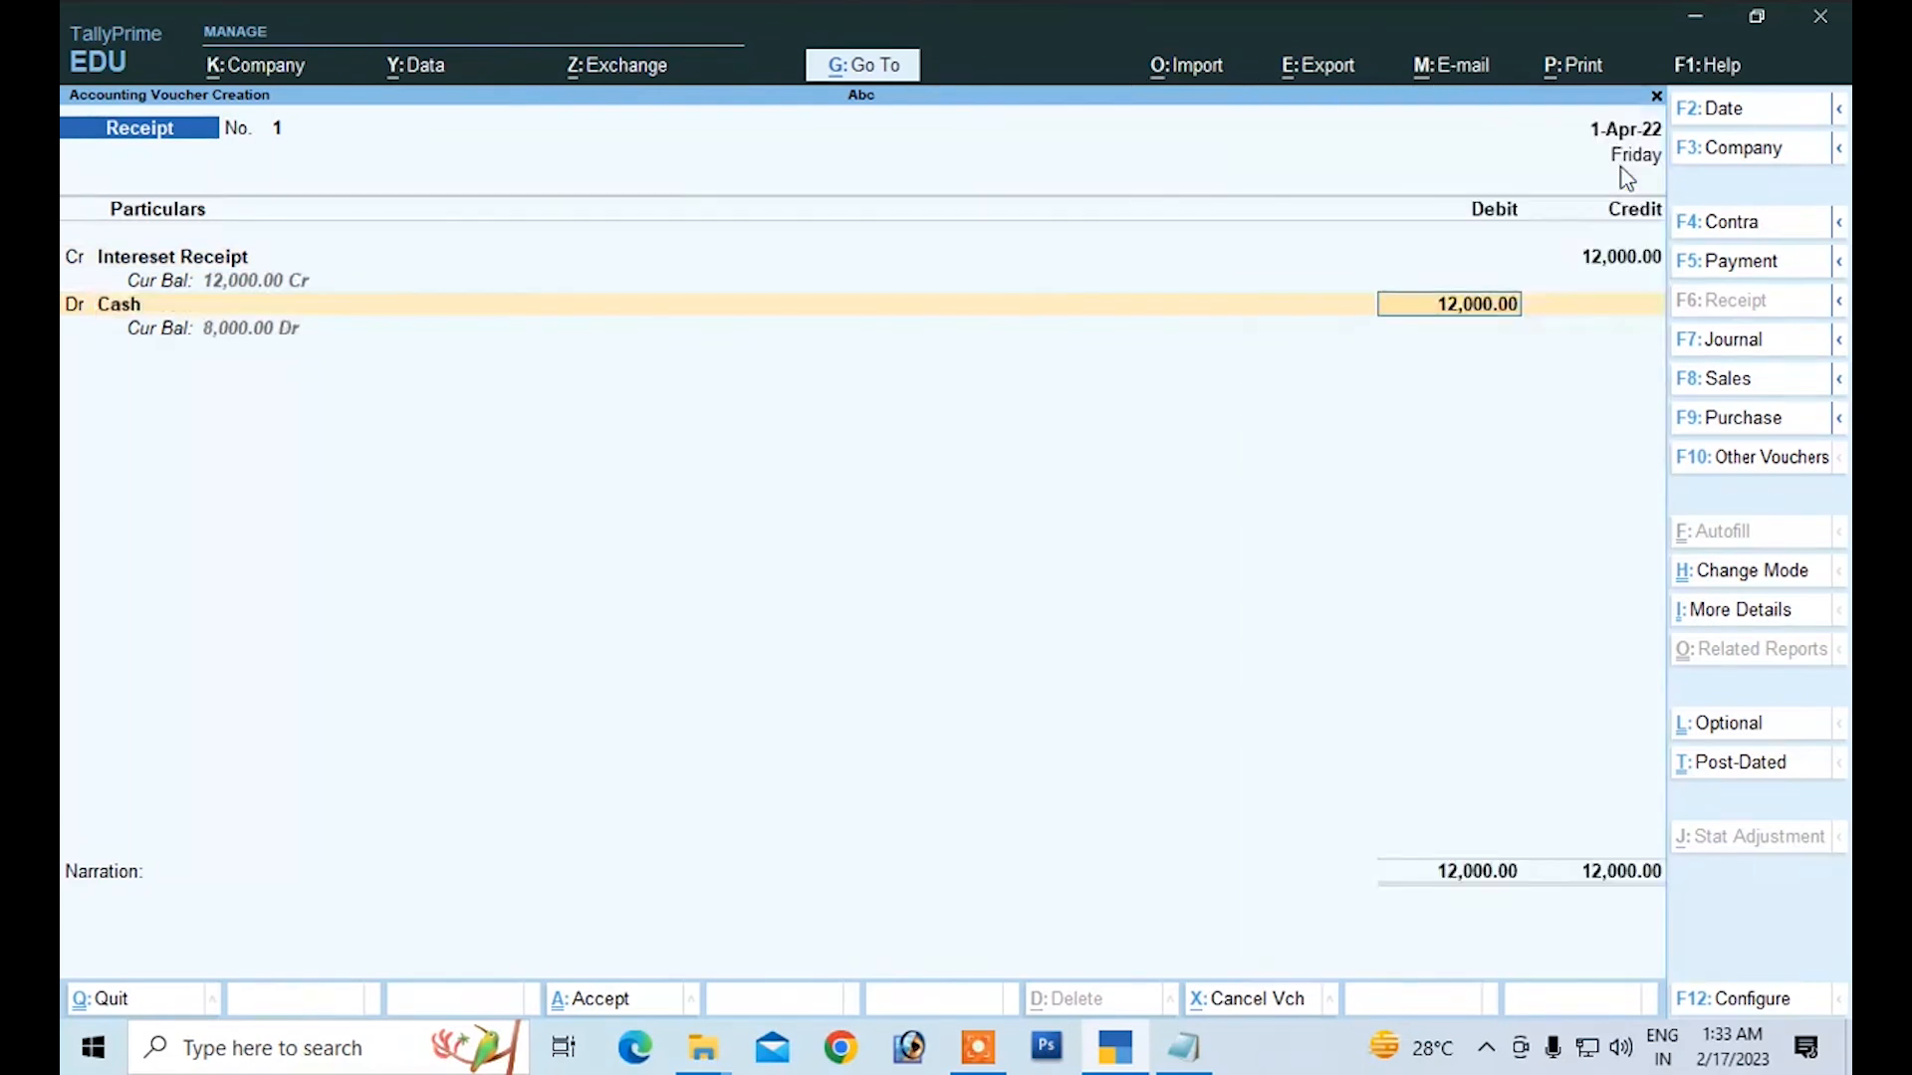
key(Return)
Step: Add the narration "being interest receipt" to the Receipt voucher and save it
text(b)
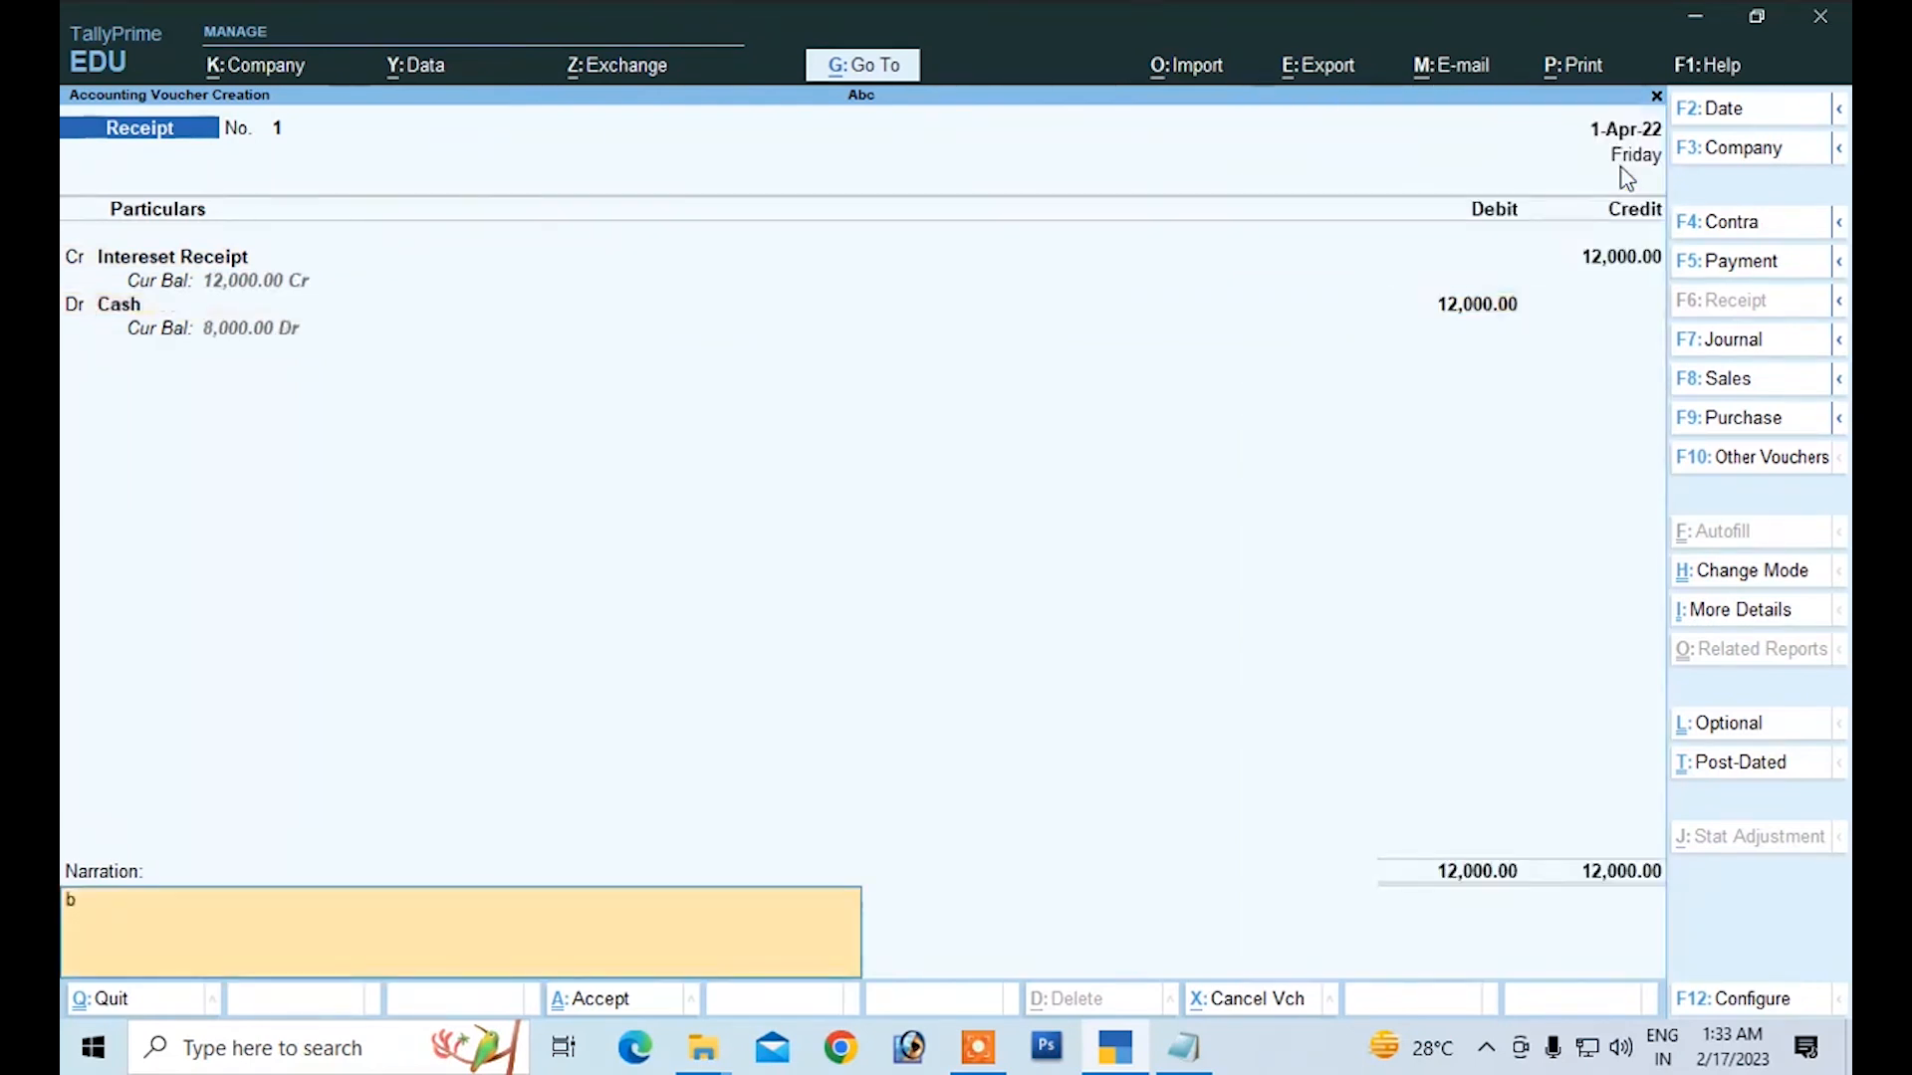
text(eing interest receipt)
key(Return)
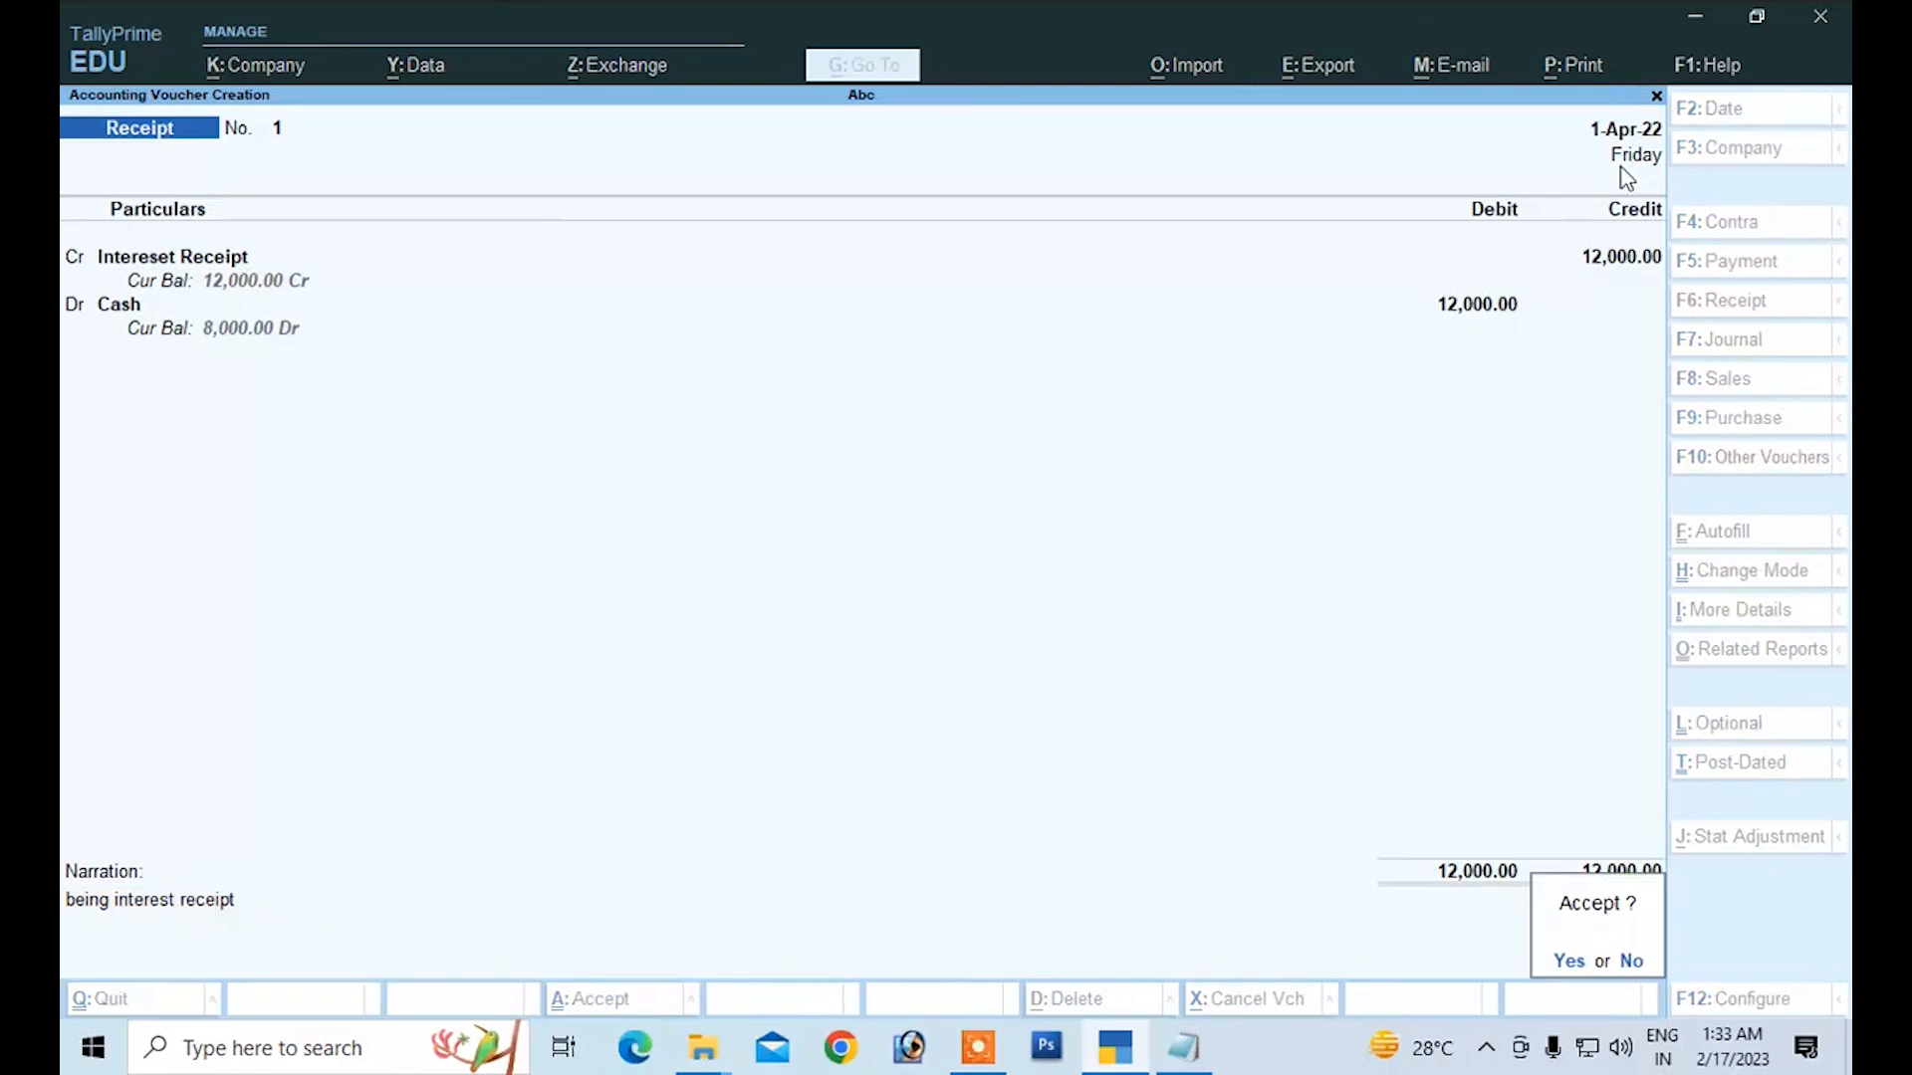
key(Return)
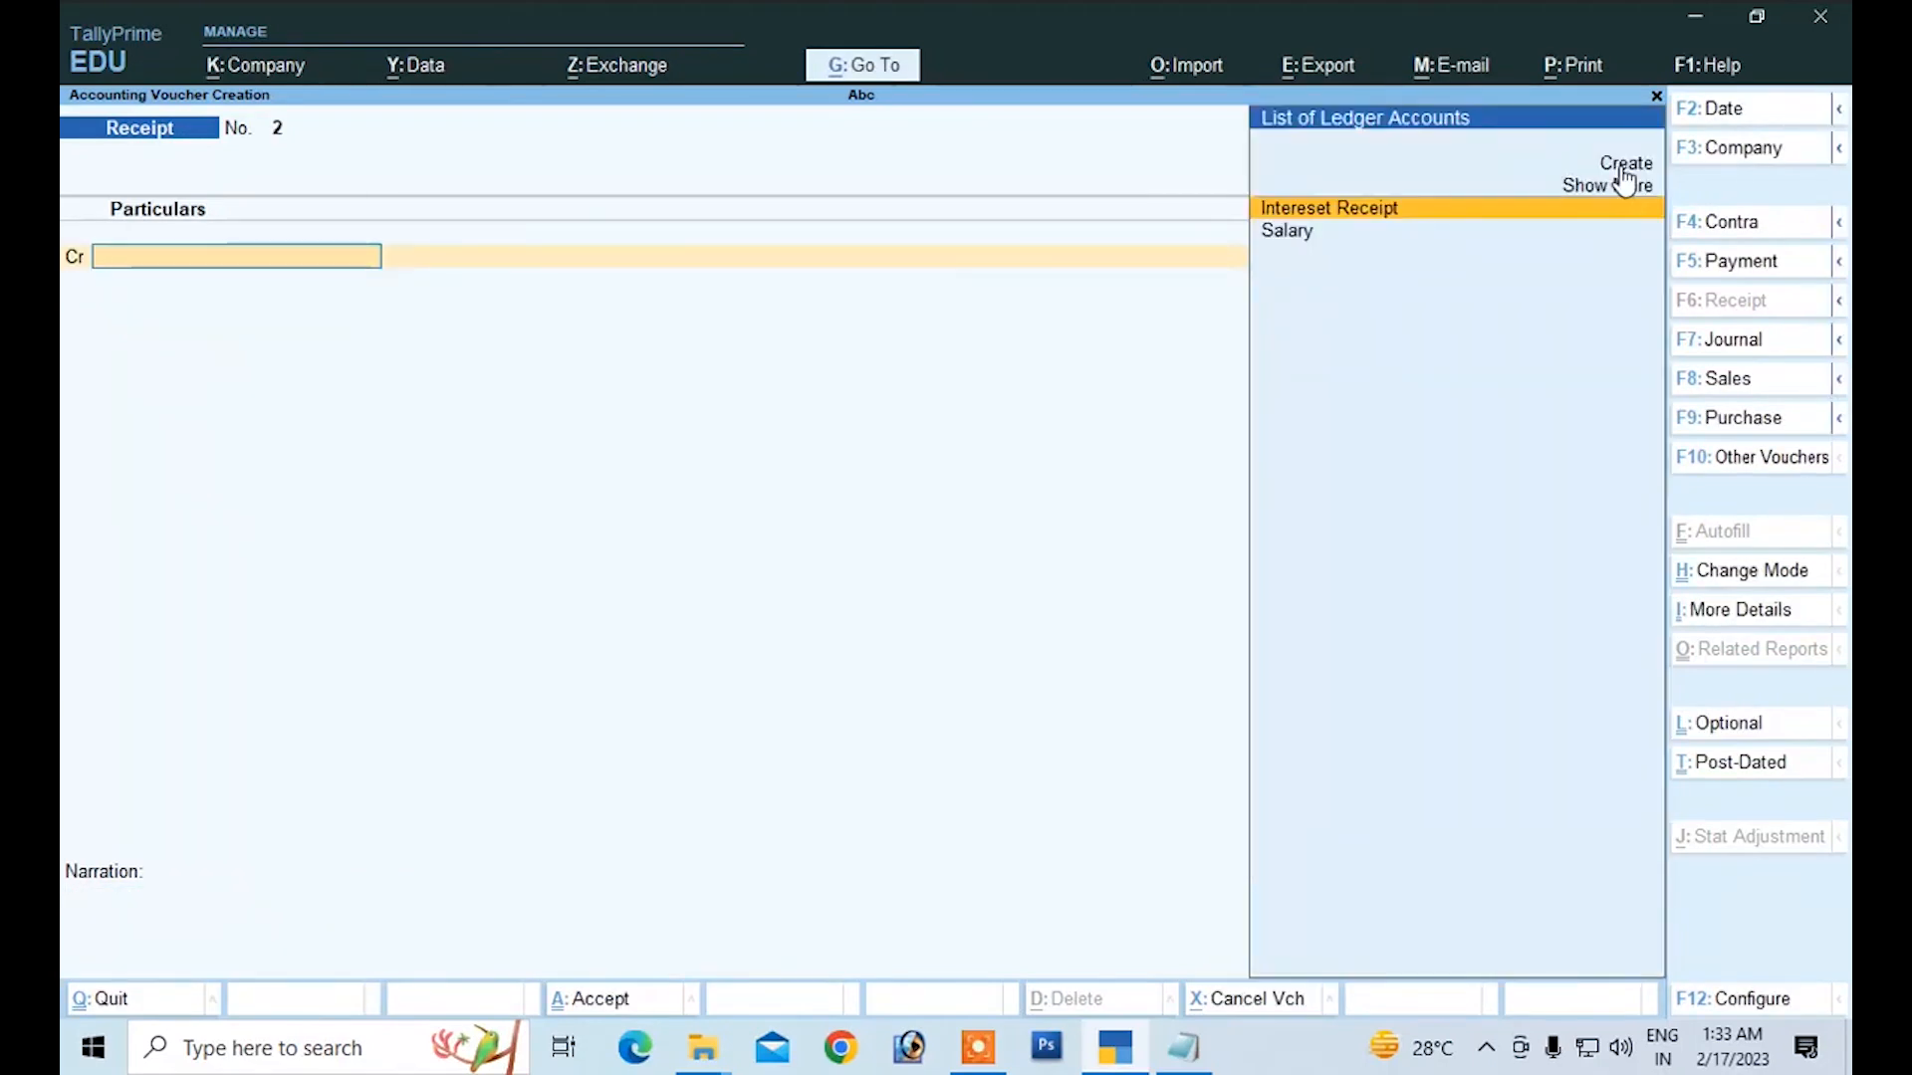
Step: Start a Journal voucher, review the carriage inward paid note in Notepad, and minimize it to return to the voucher
click(1732, 342)
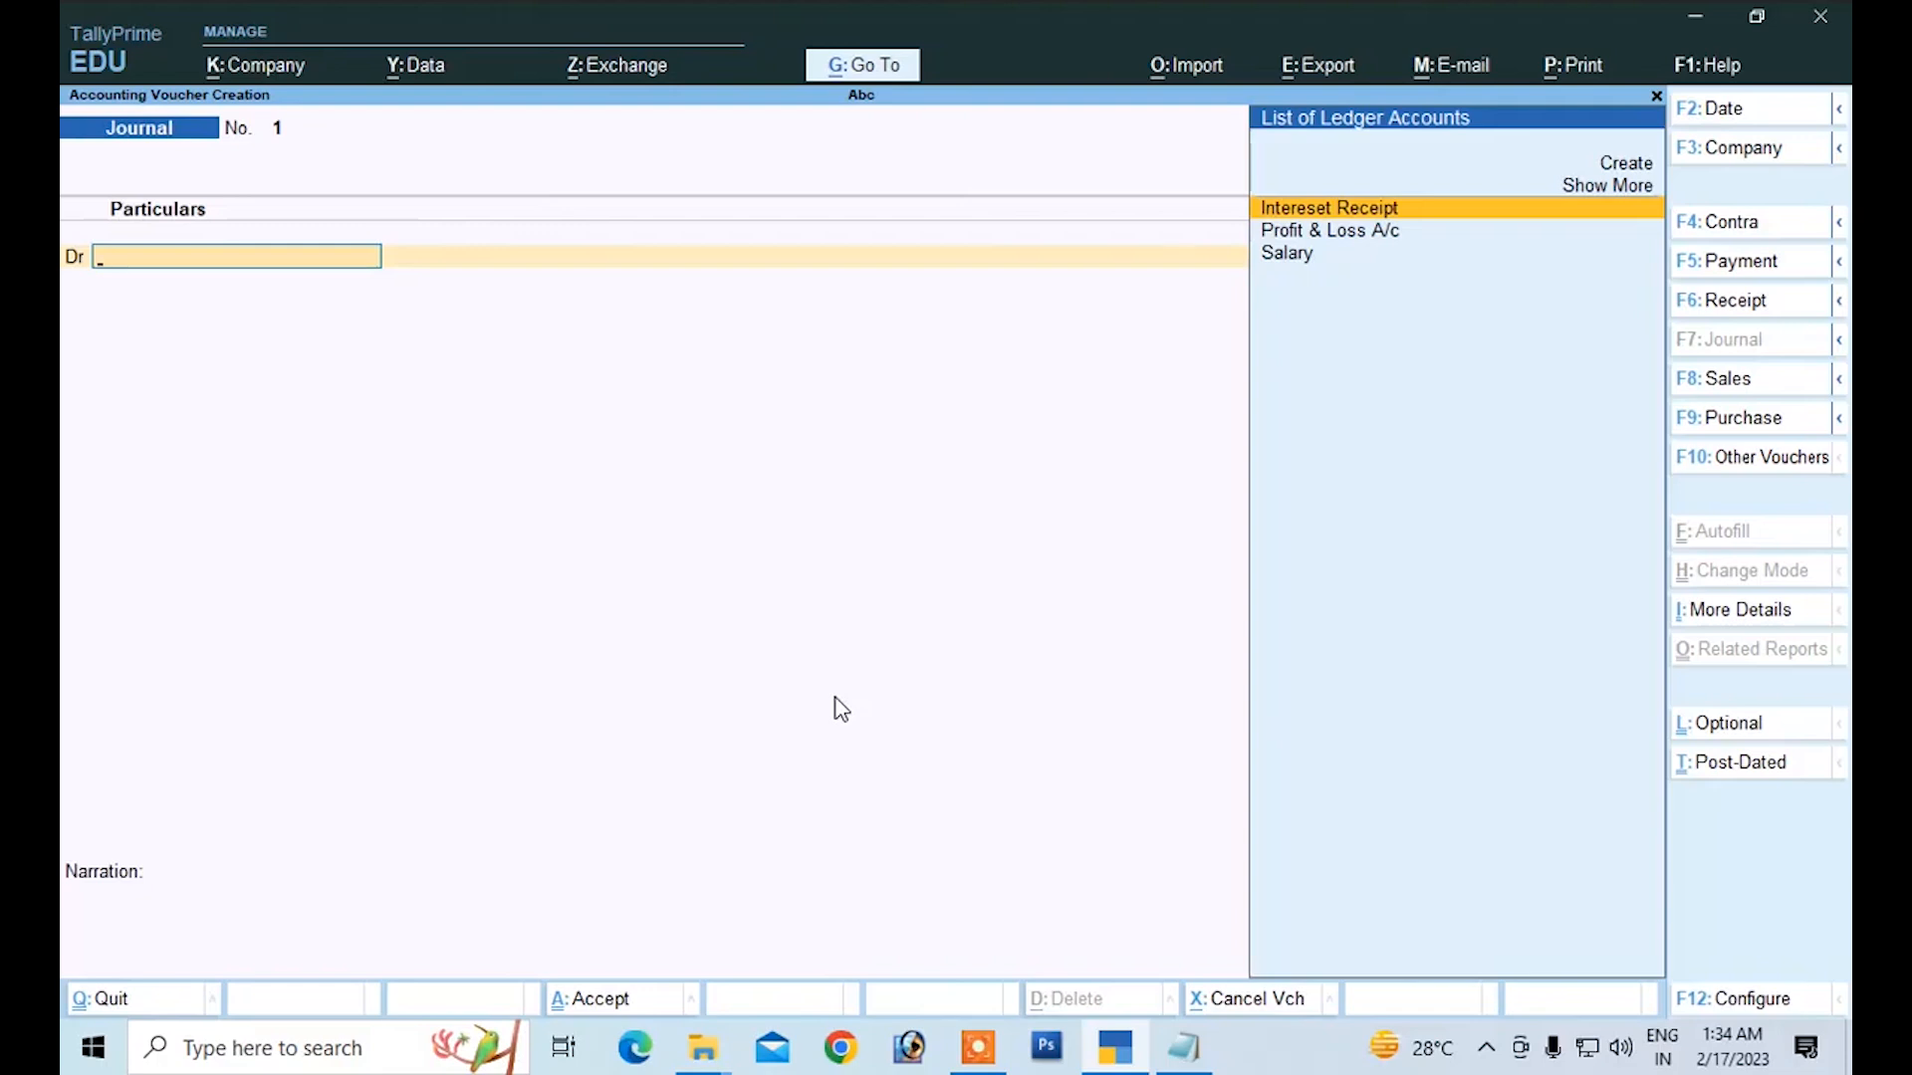
click(1185, 1056)
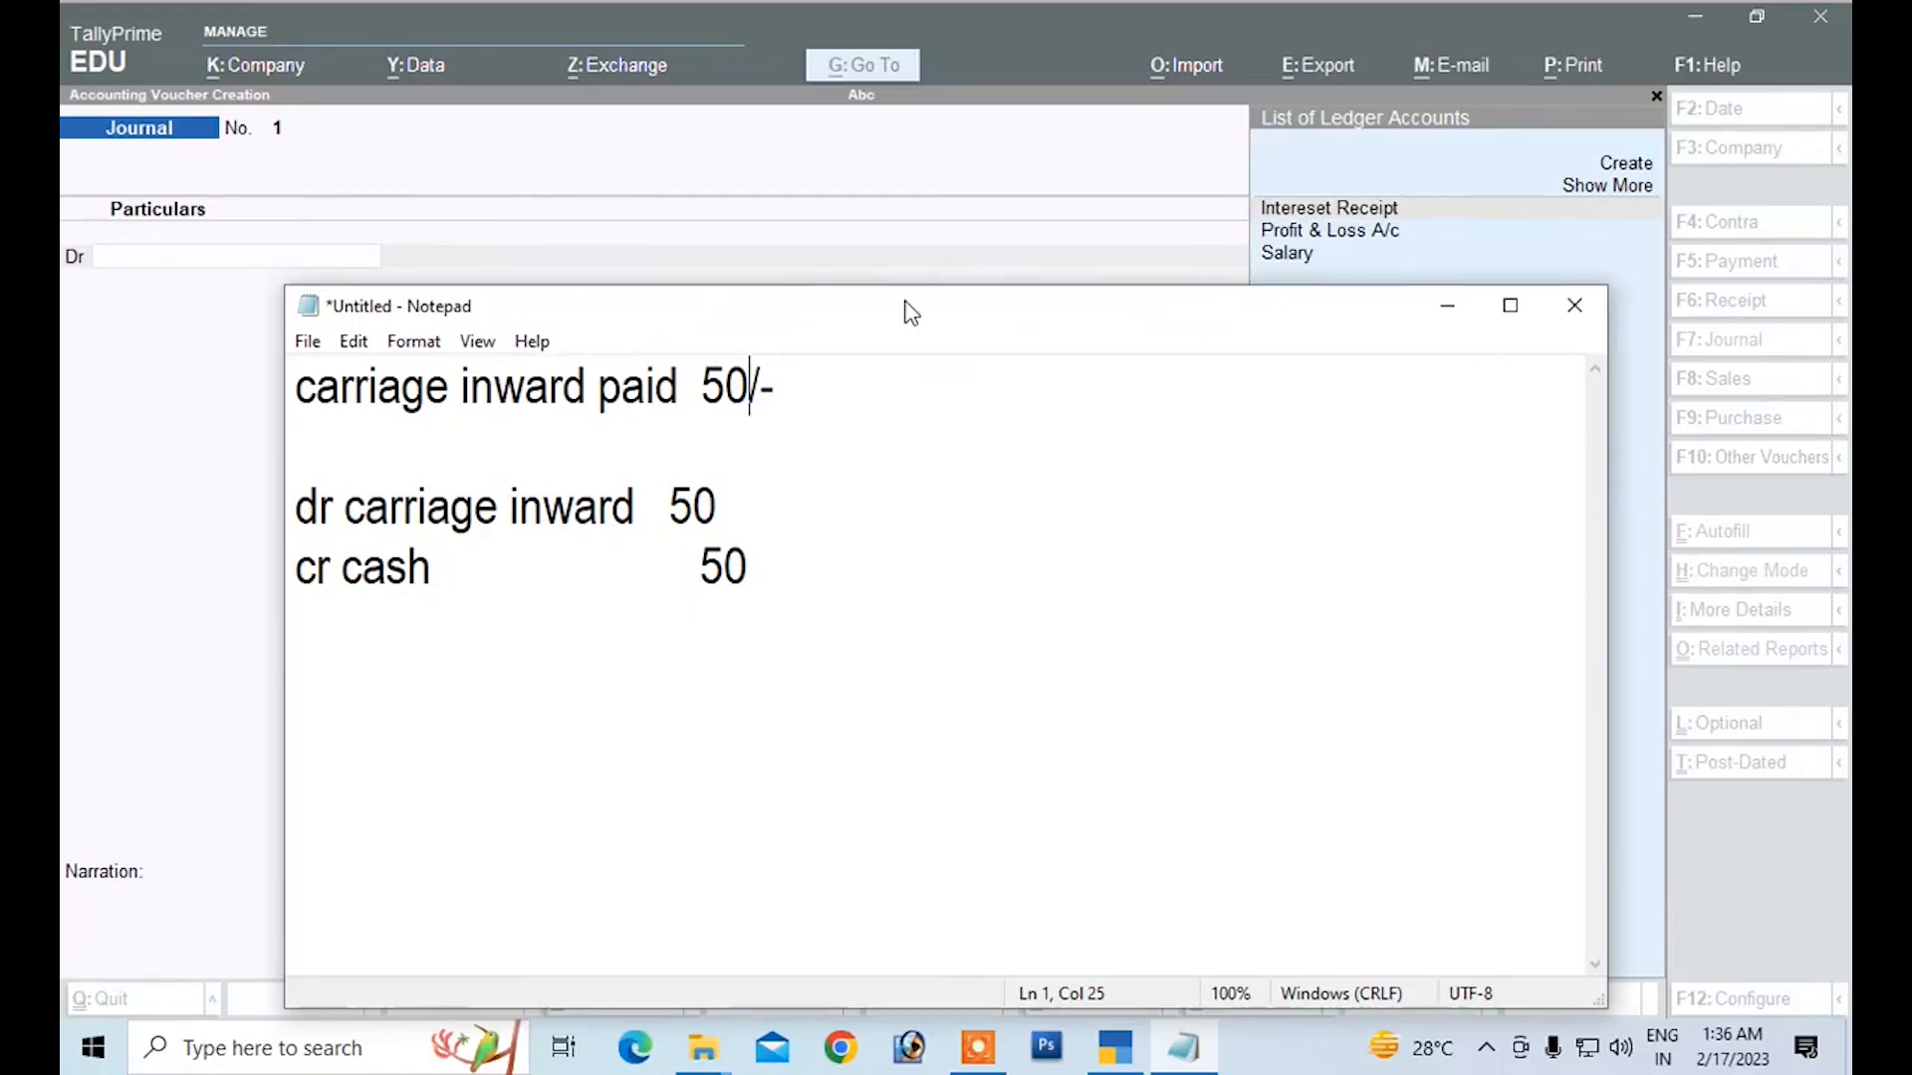
click(1448, 305)
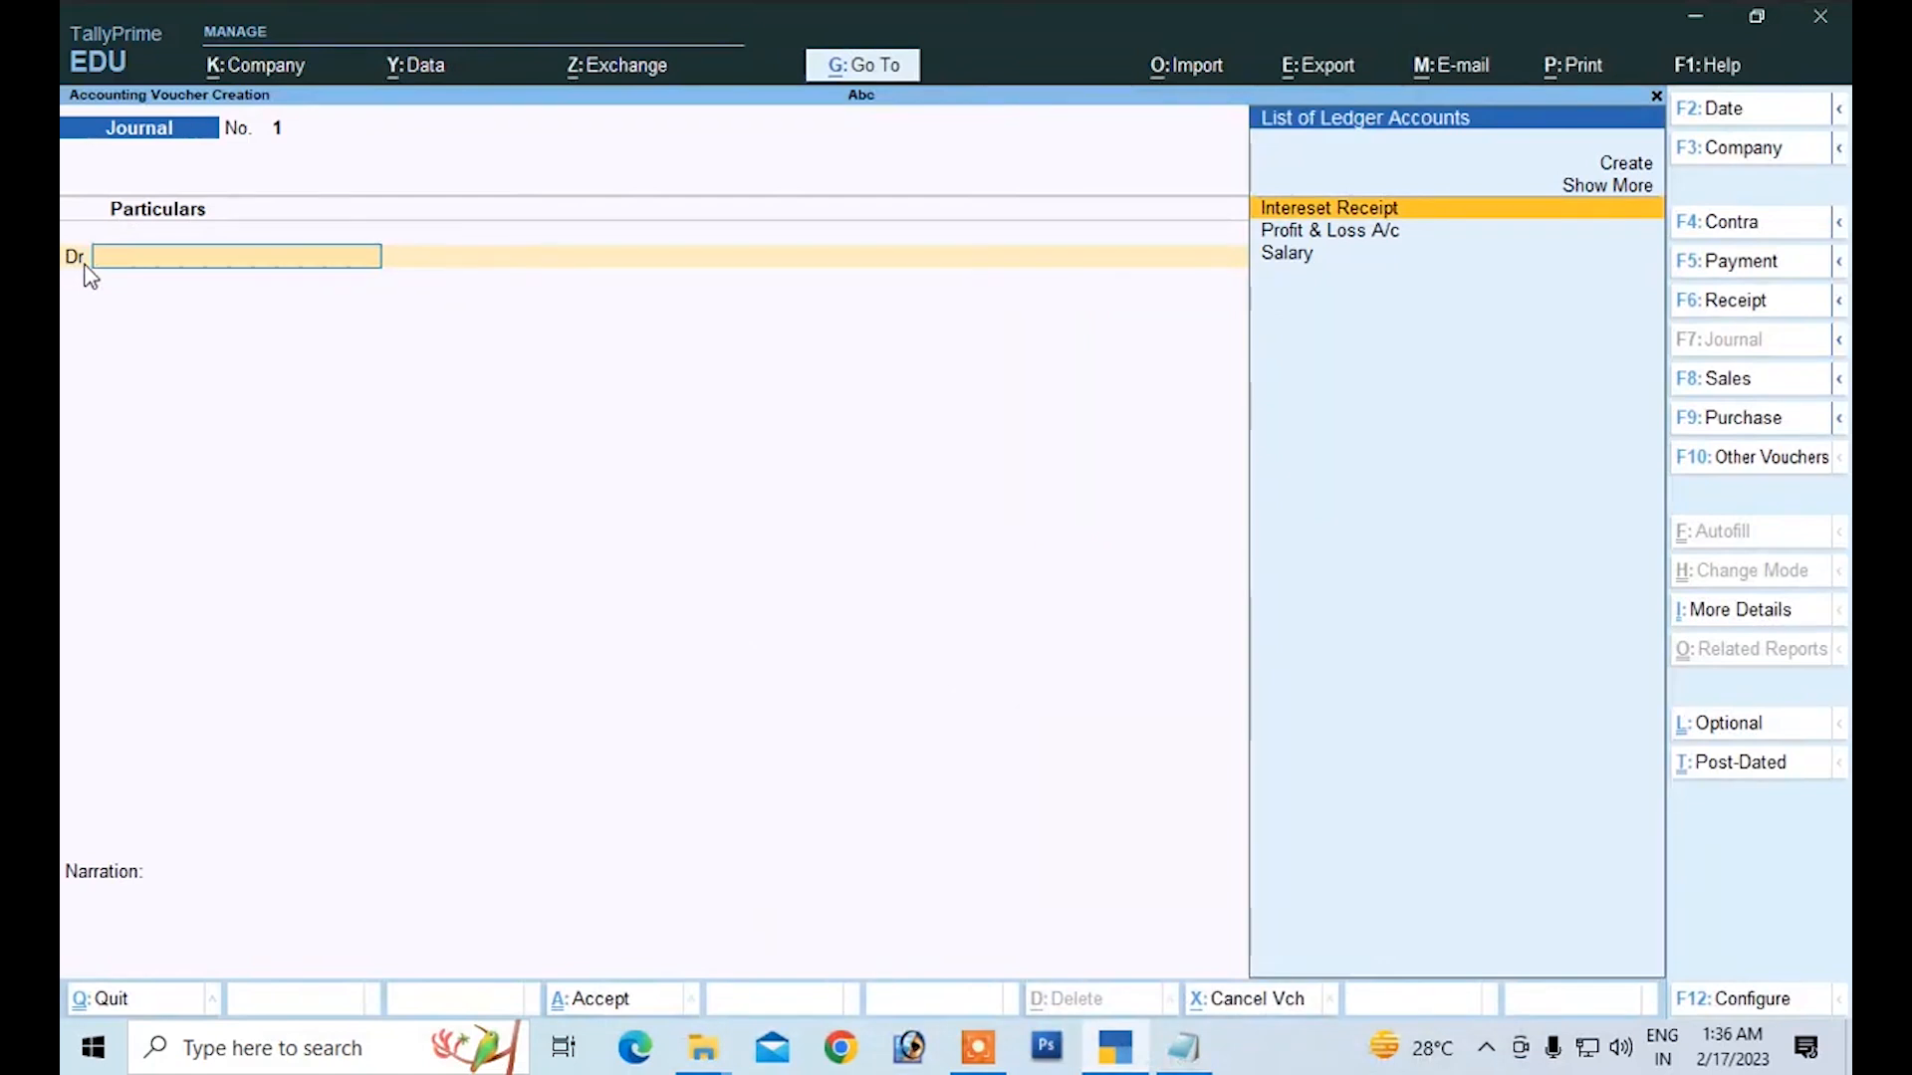
Step: Create a new ledger named Carriage Inwad under the Indirect Expenses group for the Journal voucher's debit line
click(1621, 165)
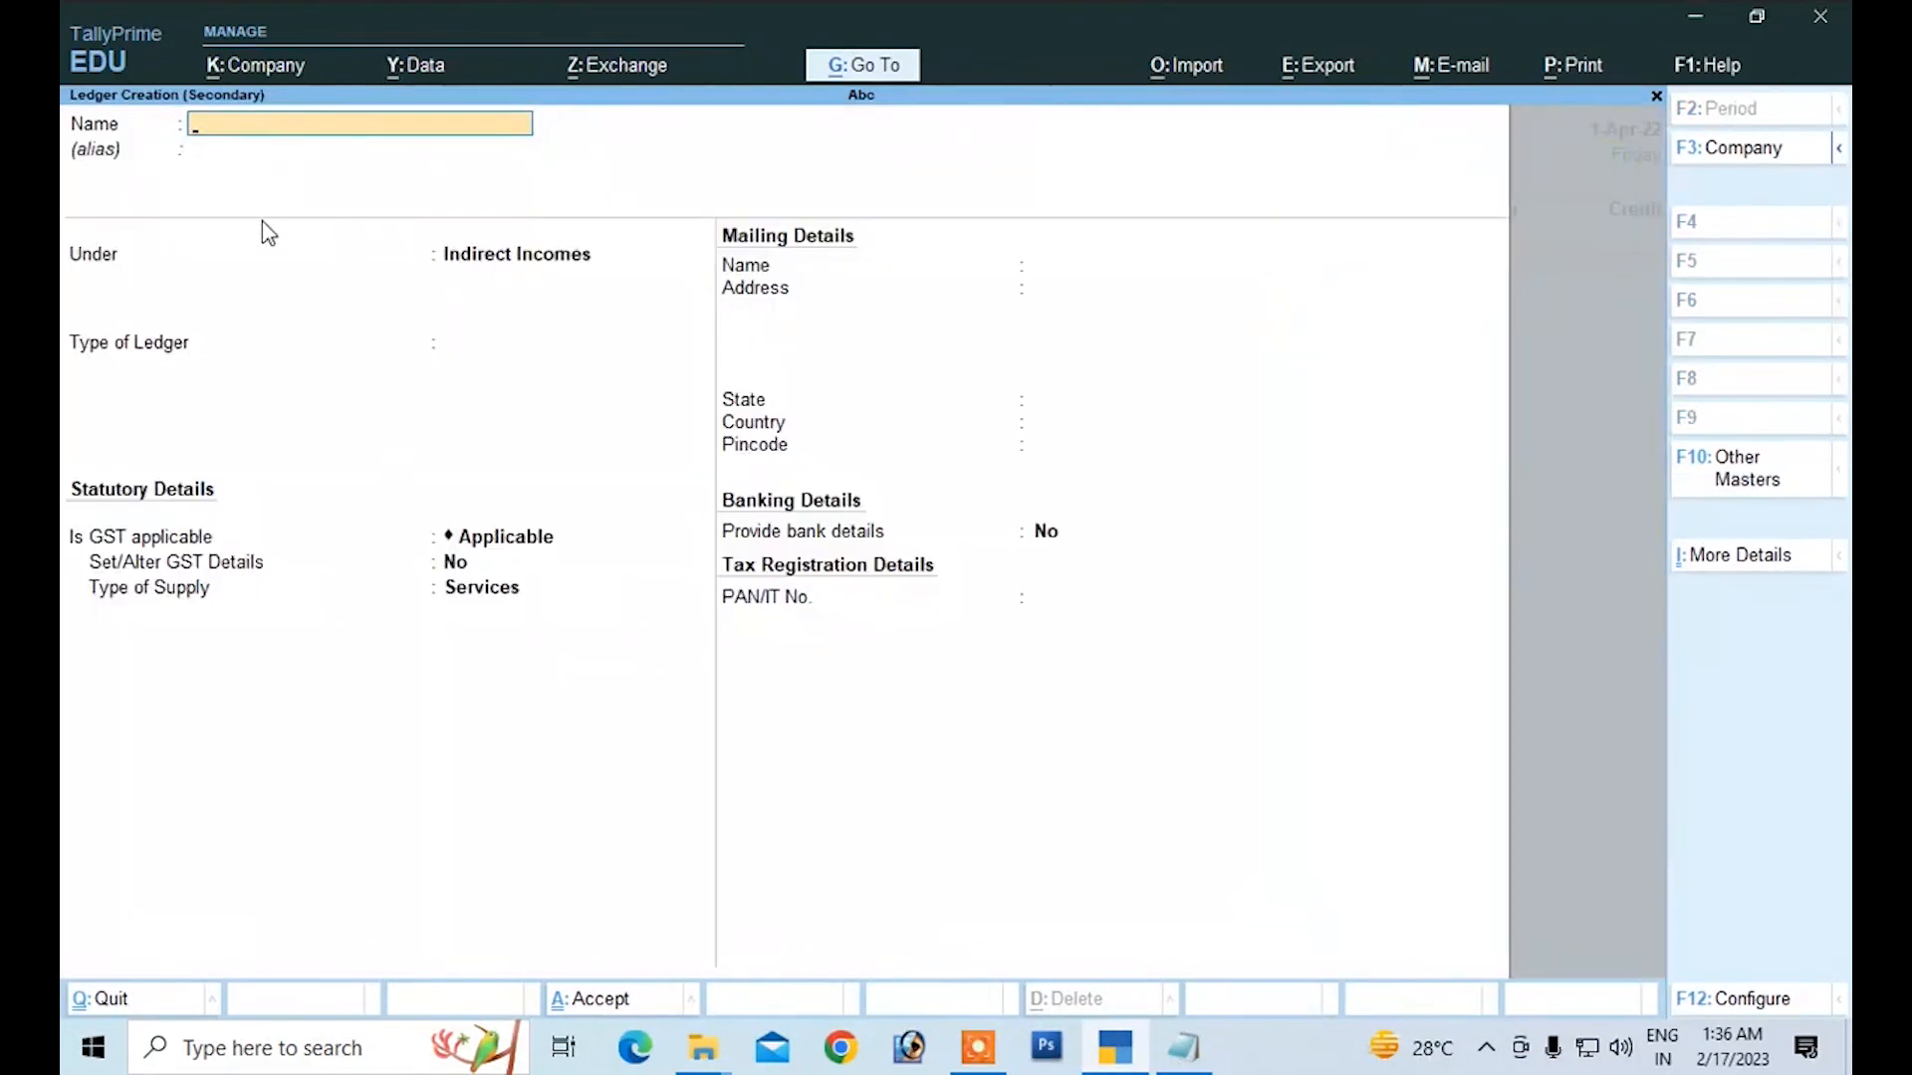
text(Carriage inwa)
key(Return)
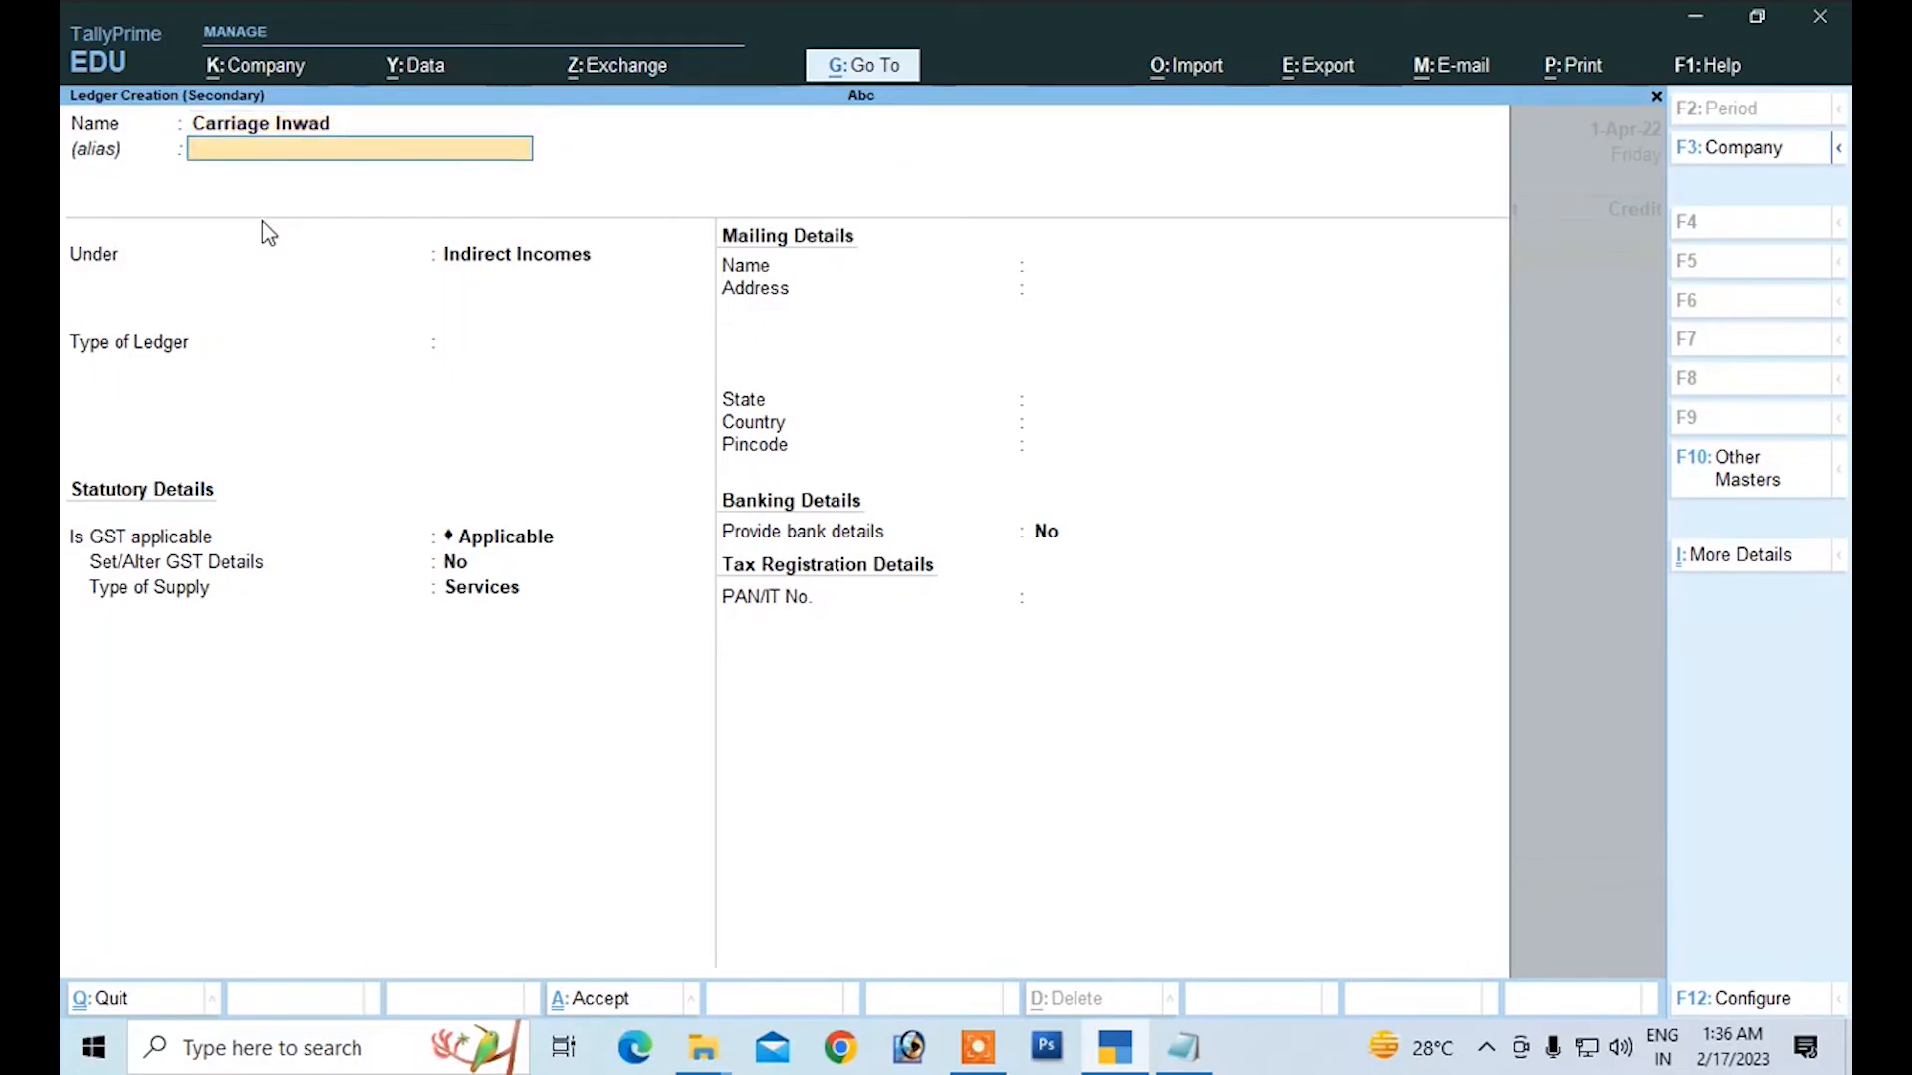
key(Return)
text(i)
key(Down)
key(Down)
key(Down)
key(Down)
key(Up)
key(Down)
key(Up)
key(Return)
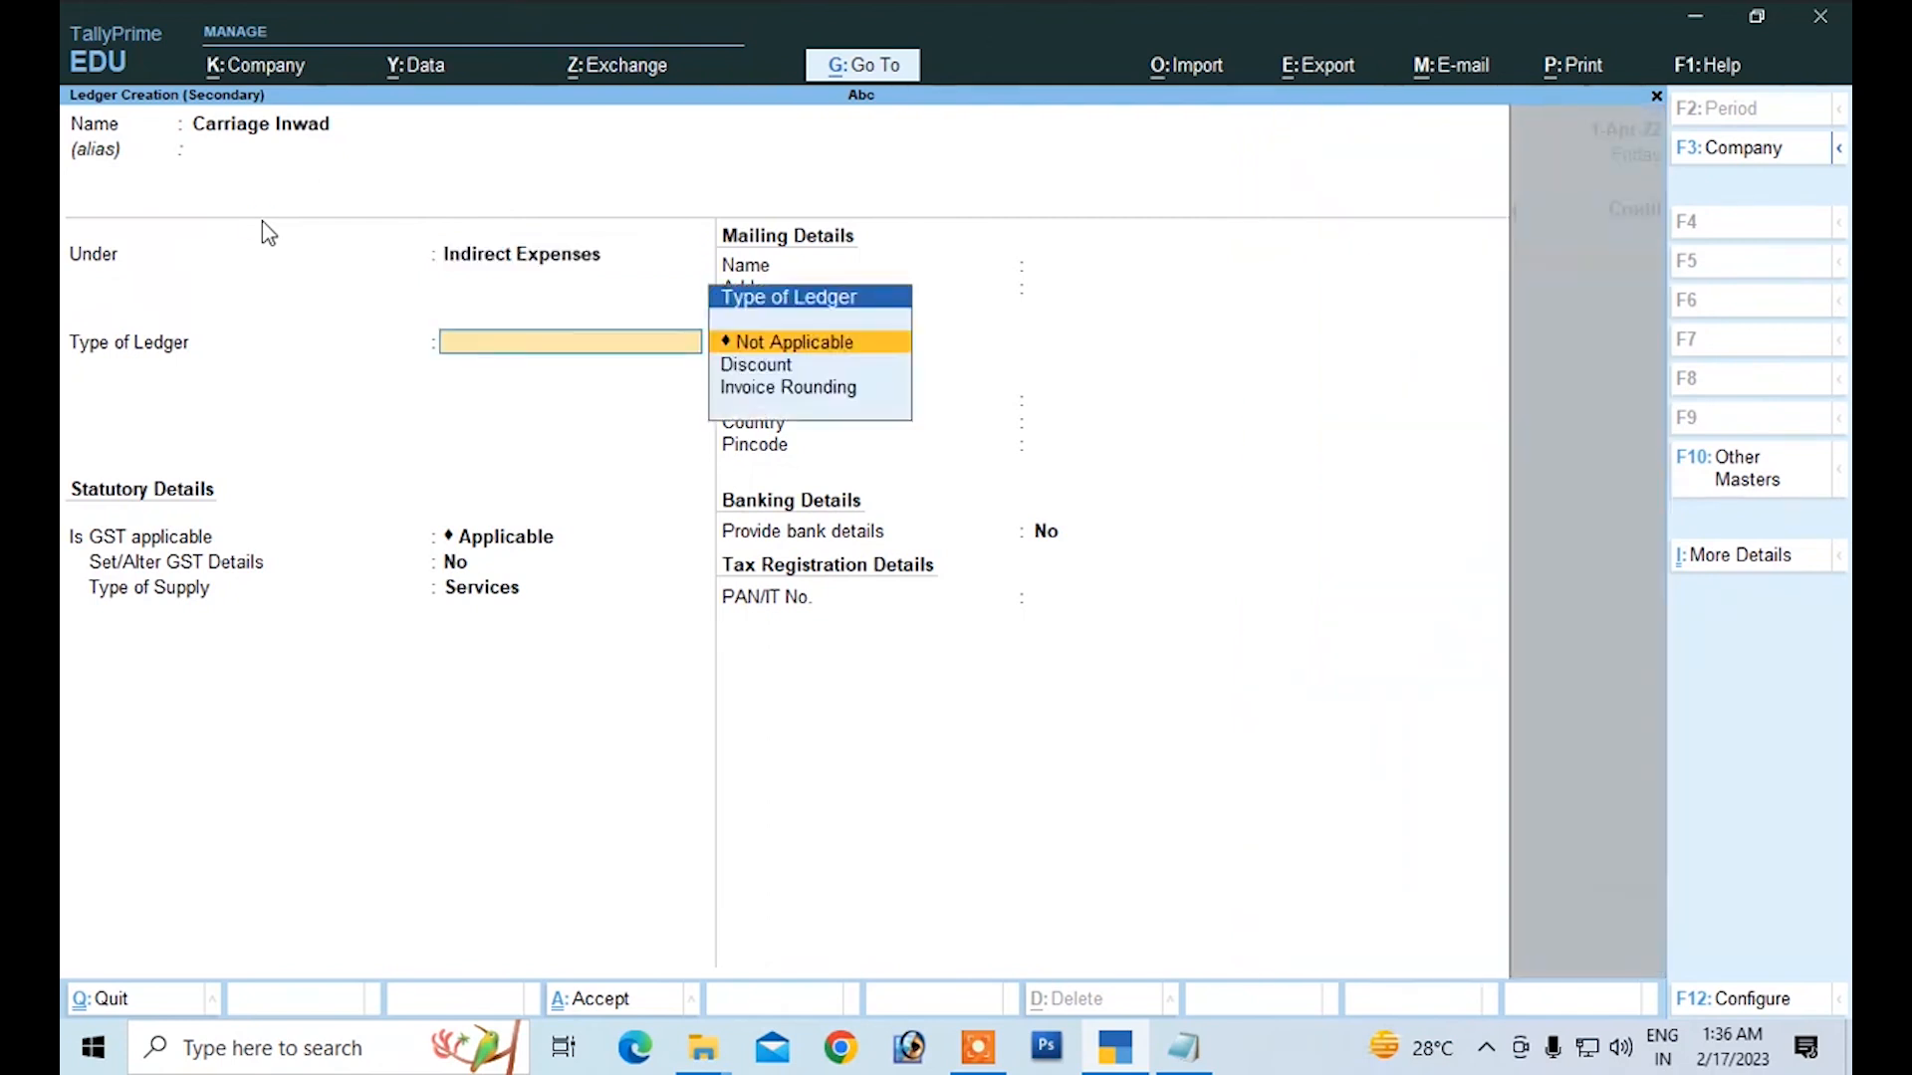
Step: Set the Carriage Inwad ledger type to Not Applicable, keep the default GST and Services supply options, and save it
key(Return)
key(Return)
key(Return)
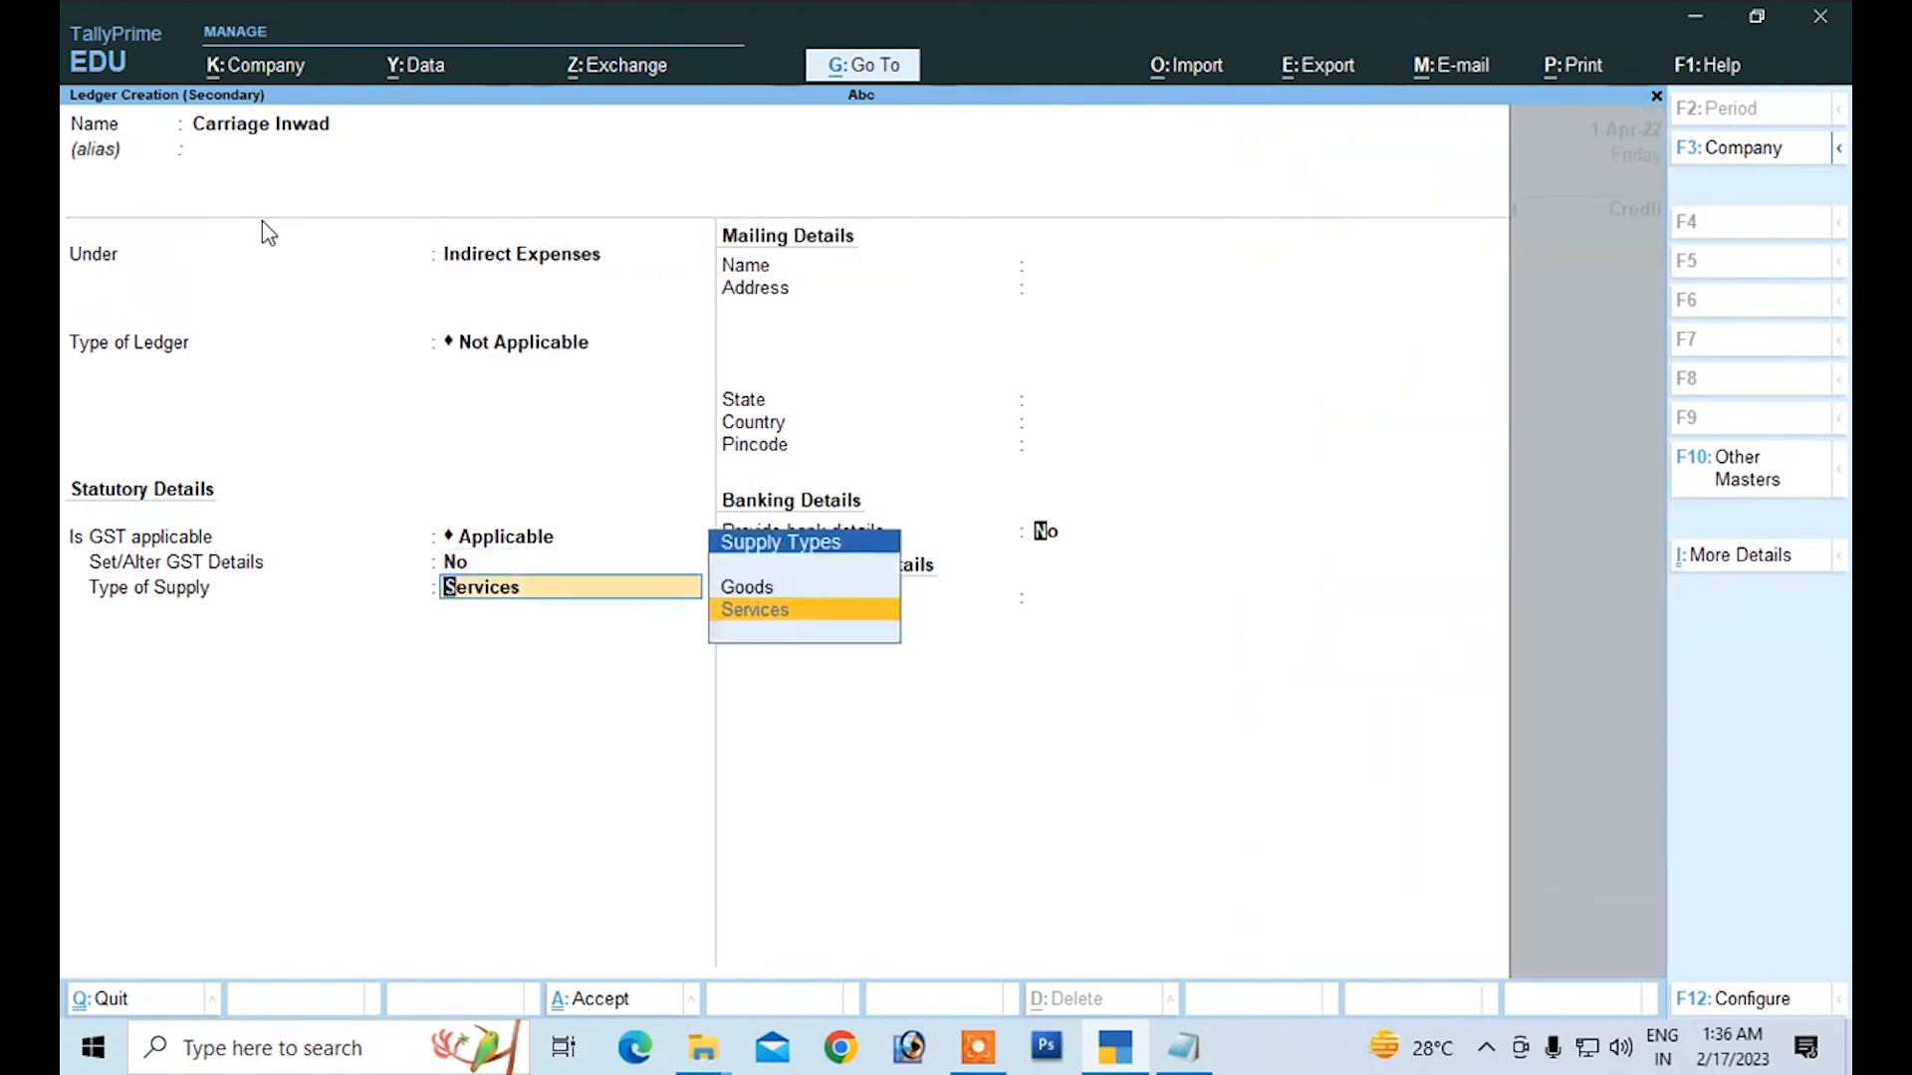
key(Return)
Step: Debit Carriage Inwad 50 in the Journal voucher and move on to its credit line
text(50)
key(Return)
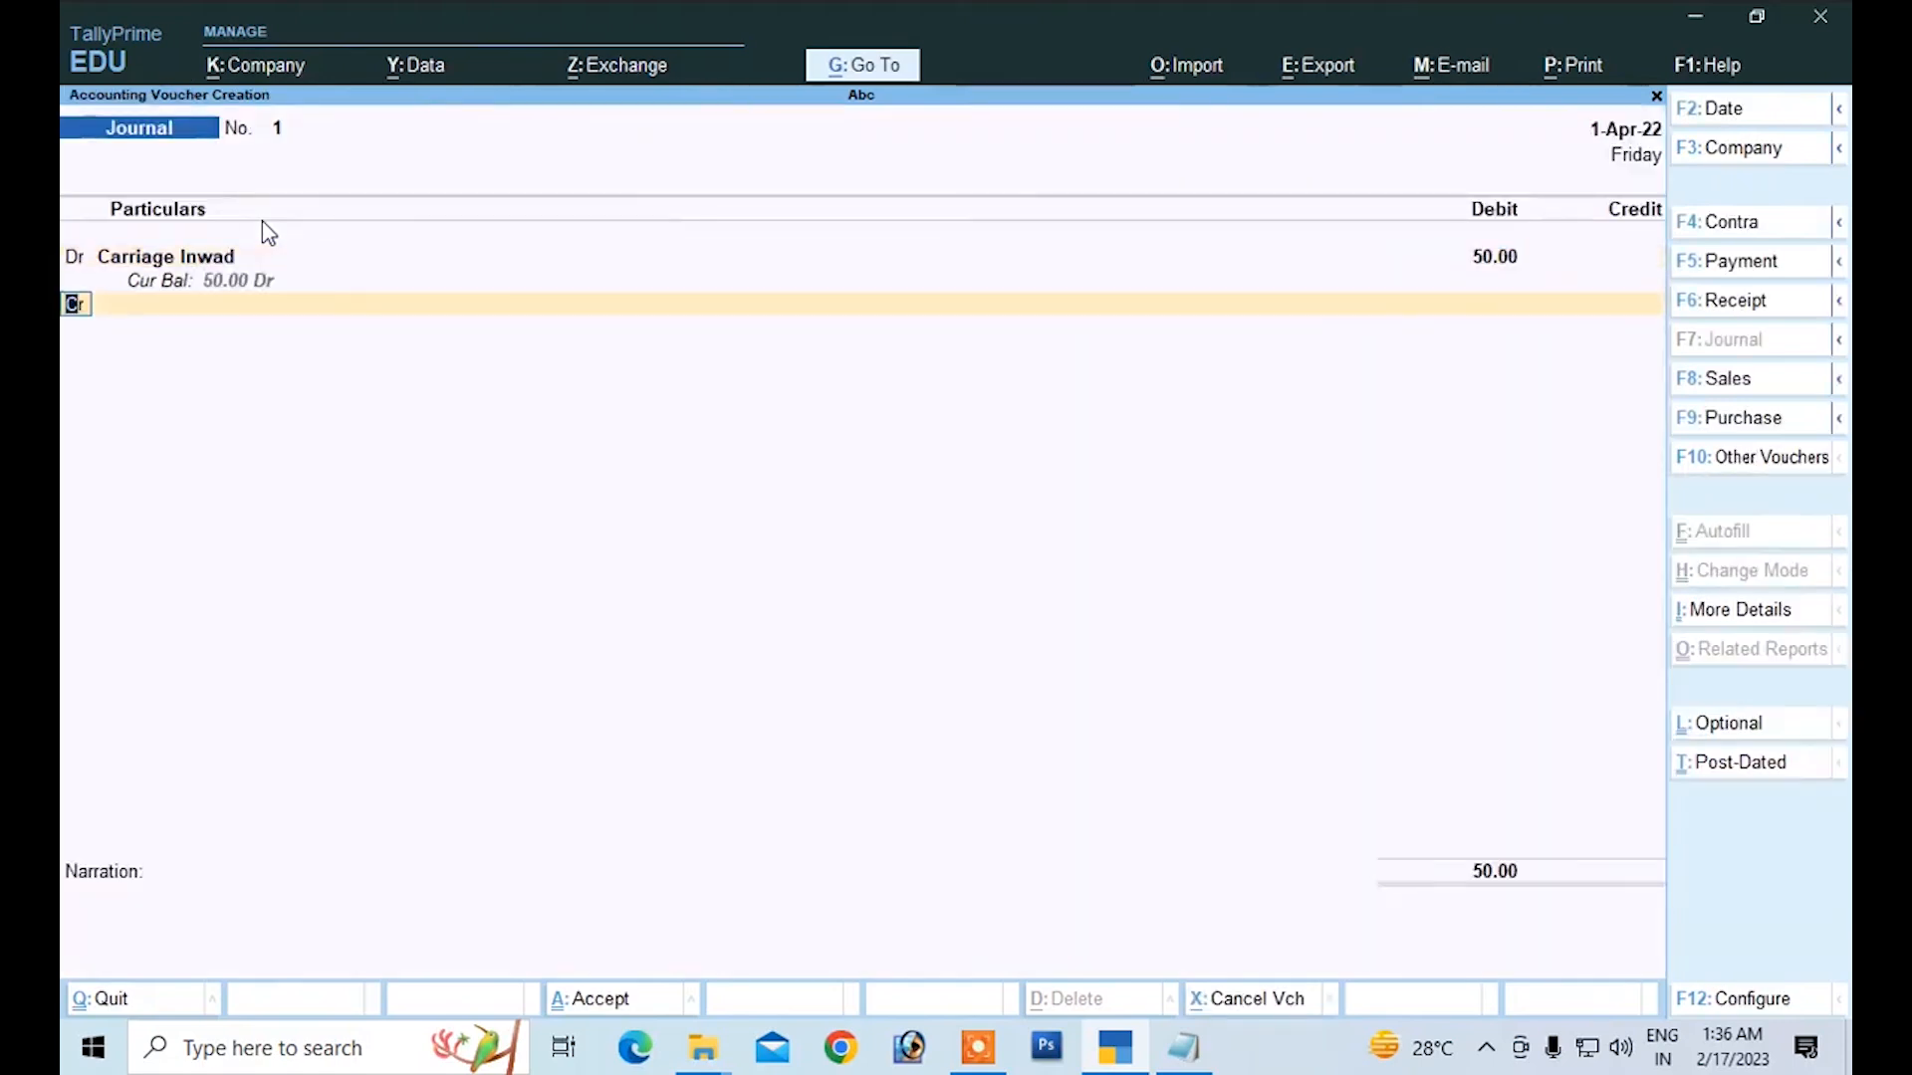
key(Return)
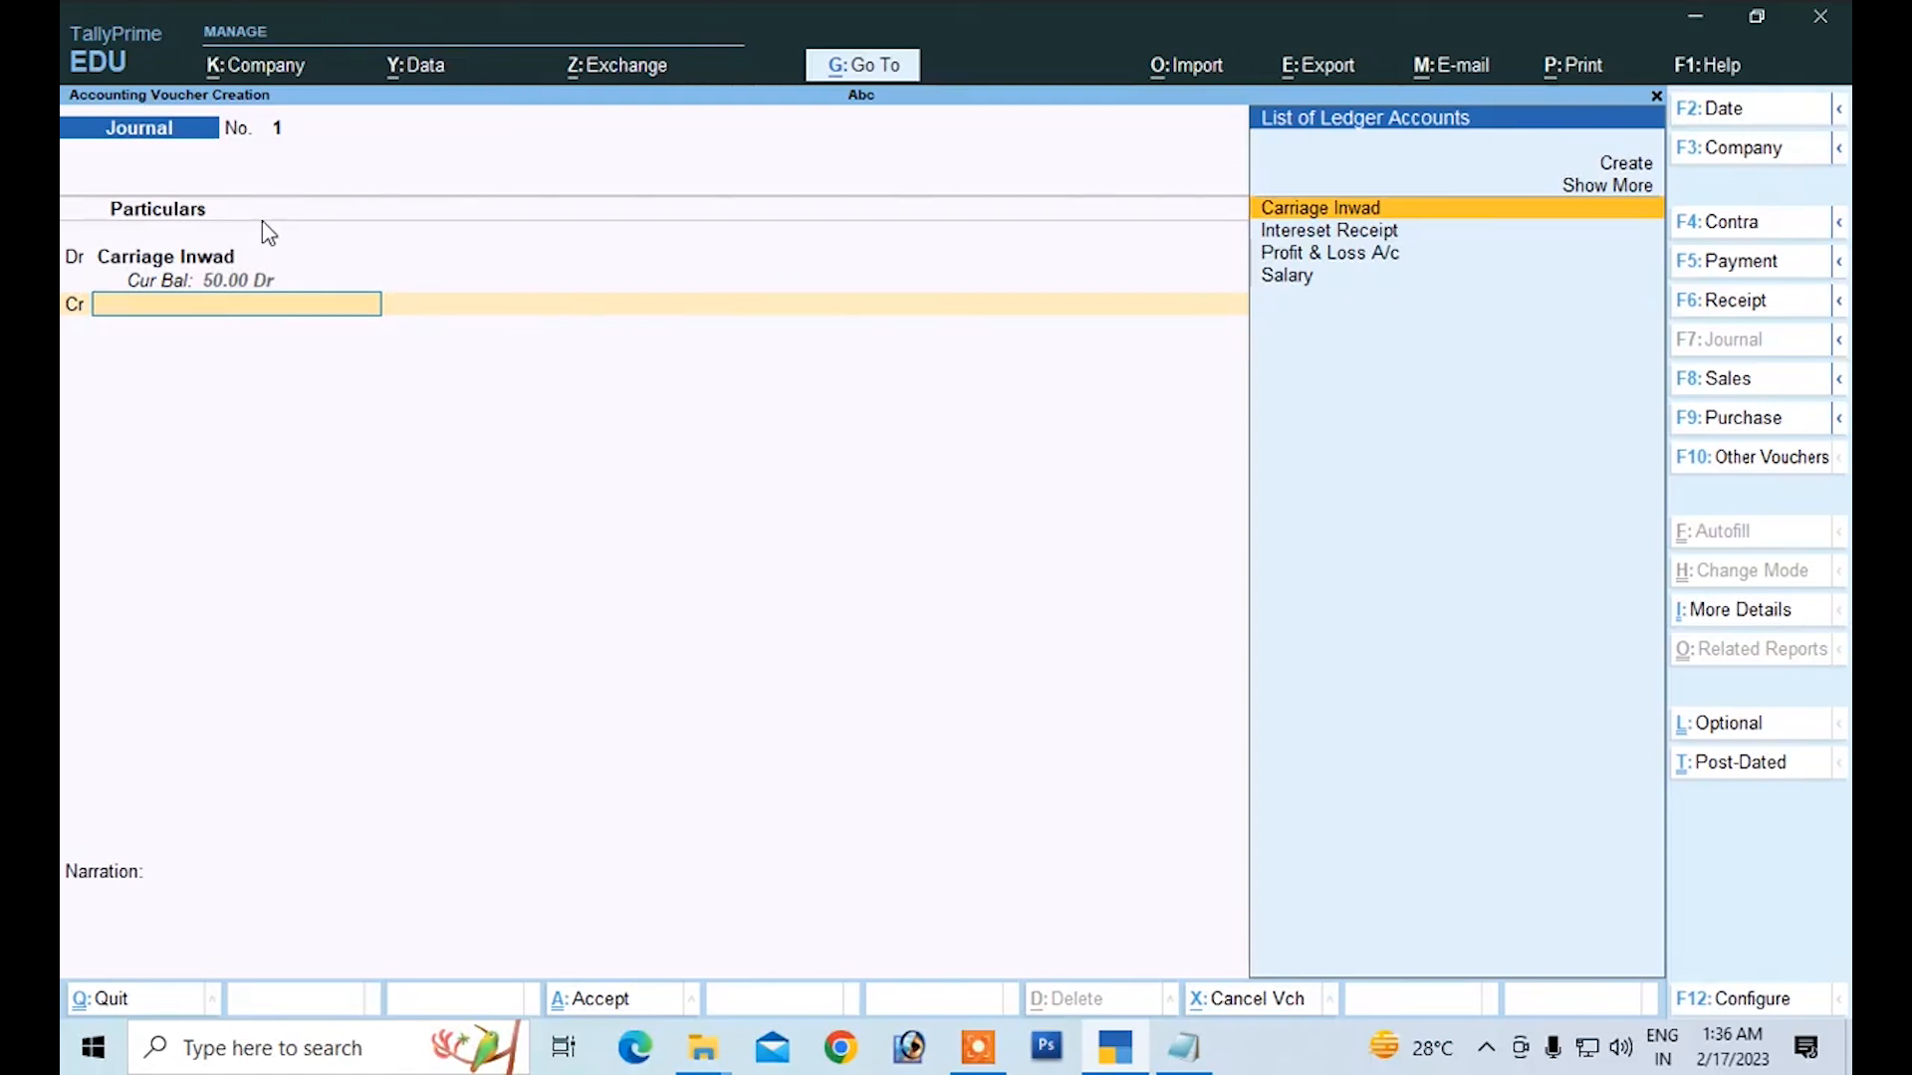
Step: Review the Journal voucher's configuration options for general, bank and GST details, and return to the credit line
key(F12)
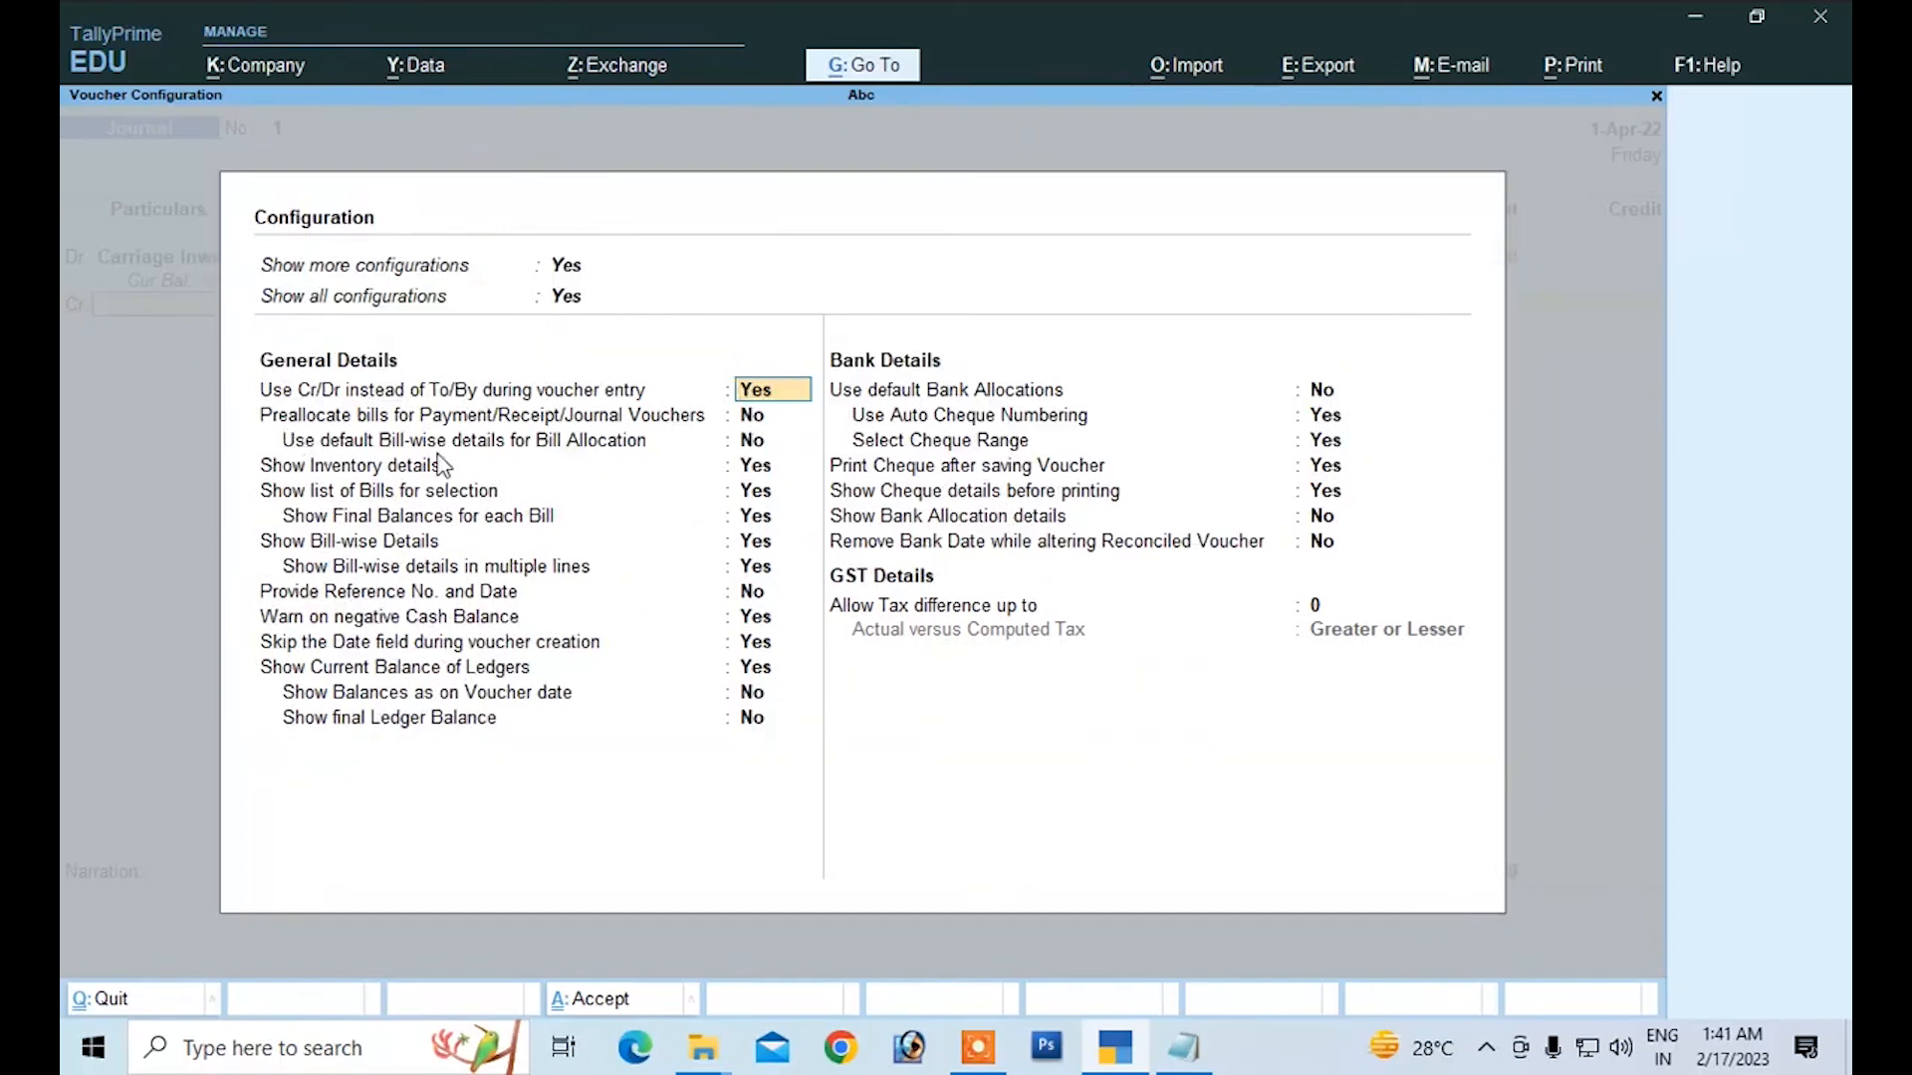
click(753, 416)
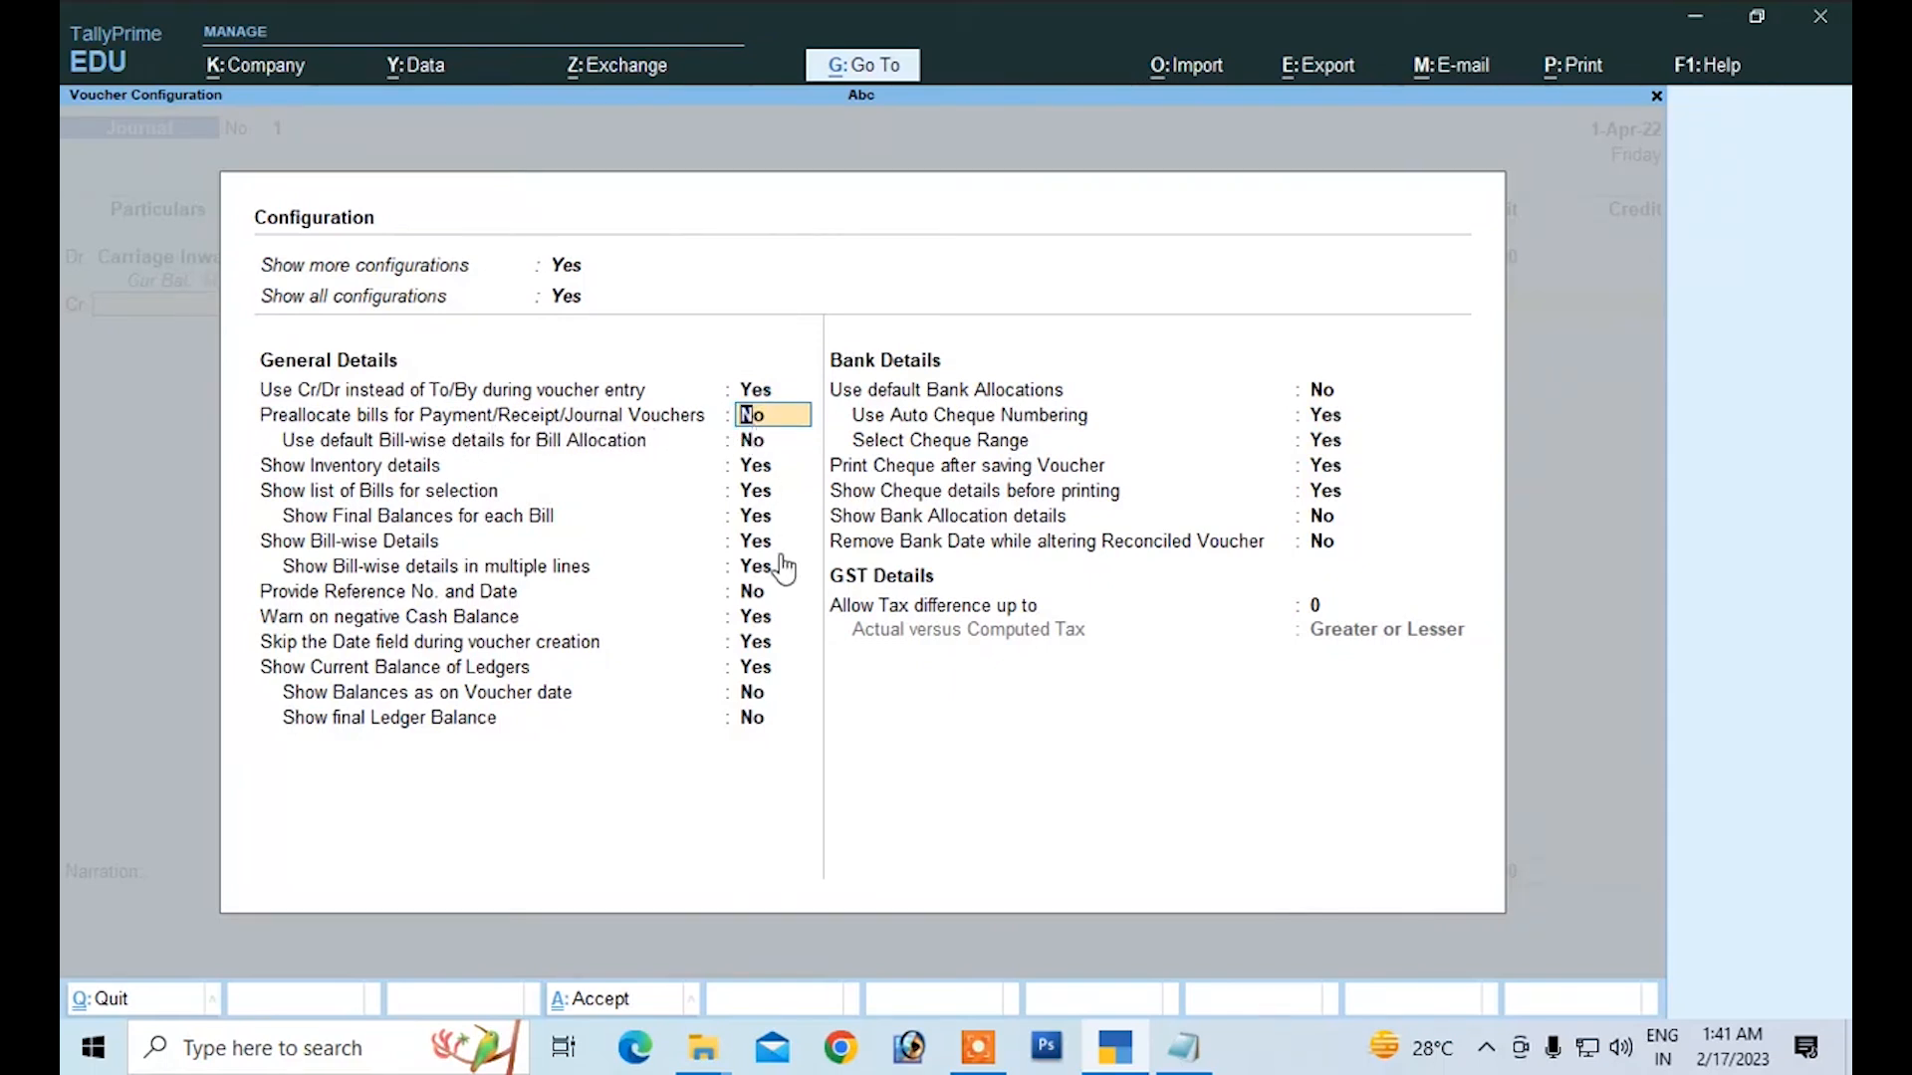
key(Down)
key(Down)
key(Down)
key(Down)
key(Down)
key(Down)
key(Down)
key(Down)
key(Down)
key(Down)
key(Down)
key(Down)
key(Down)
key(Down)
key(Down)
key(Down)
key(Down)
key(Down)
key(Down)
key(Down)
key(Return)
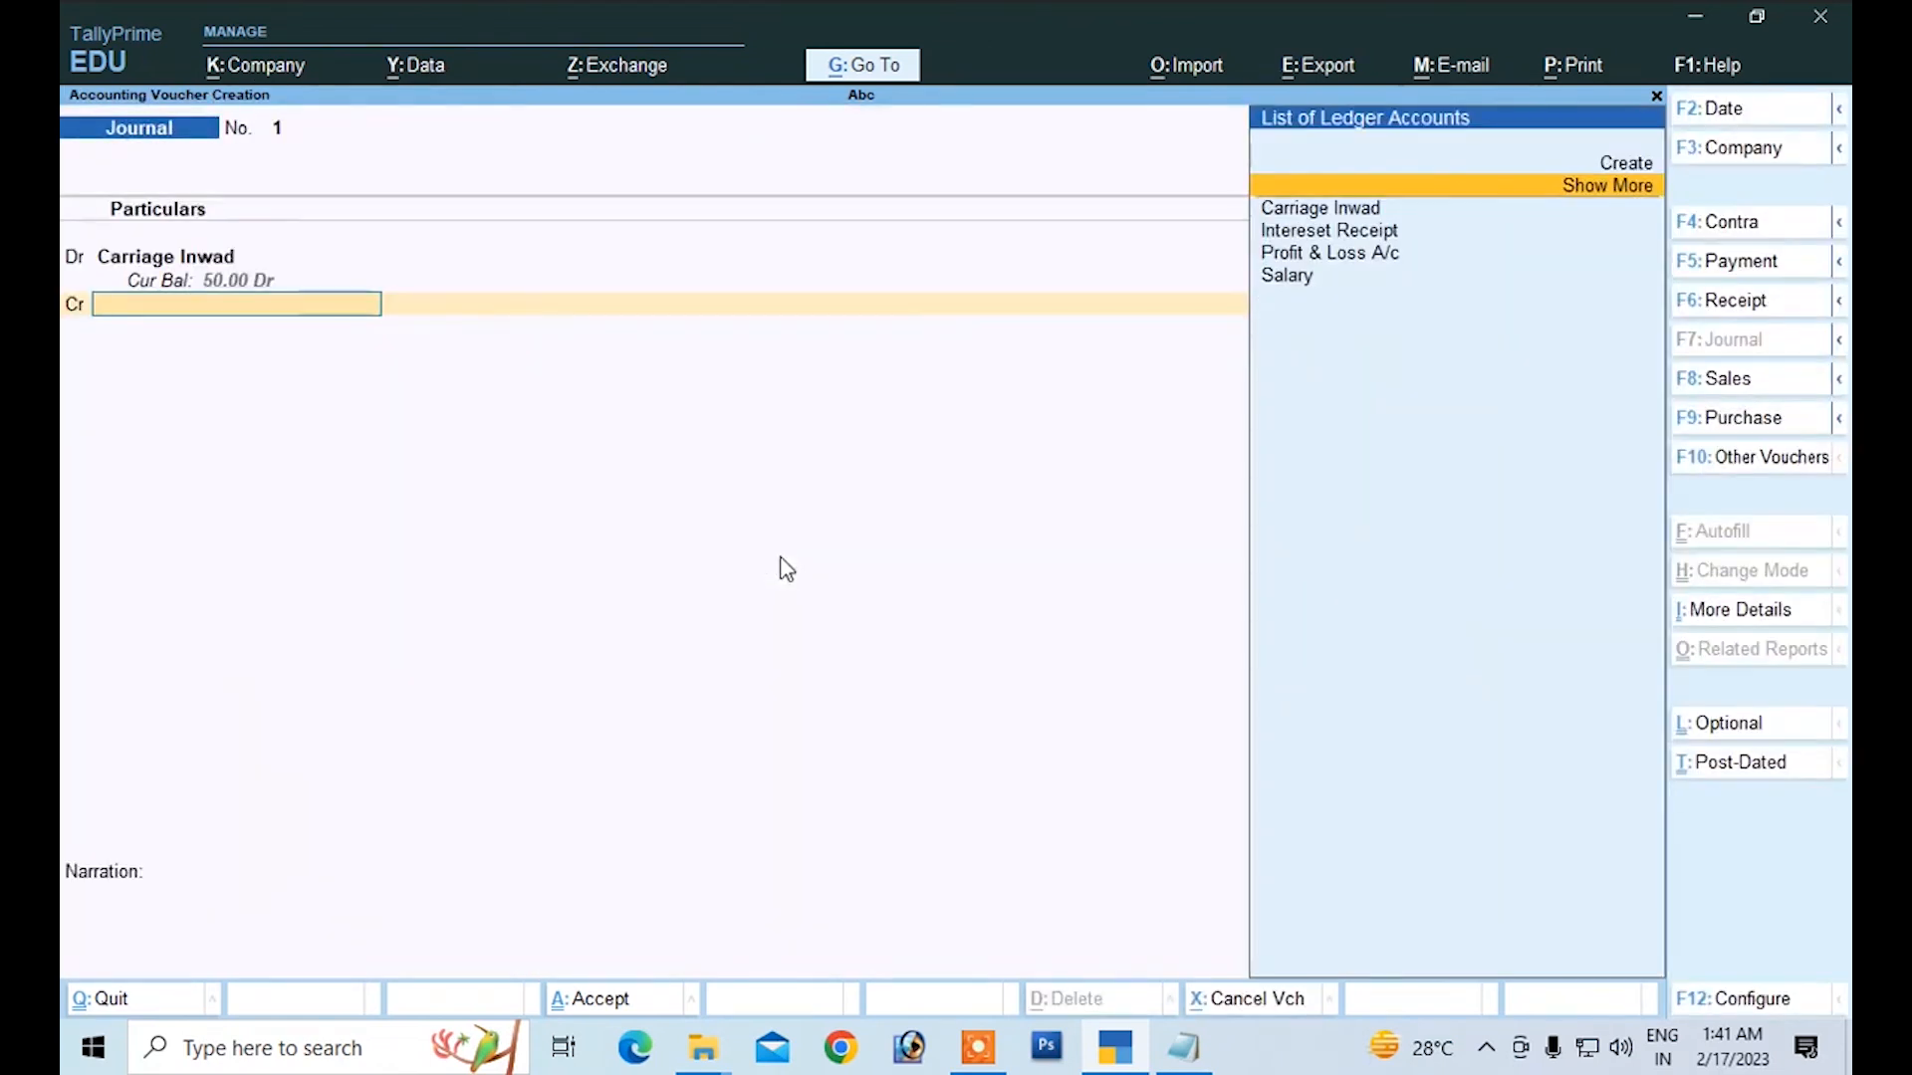
Step: Expand the ledger list to include cash and bank accounts, and credit Cash 50 in the Journal voucher
key(Return)
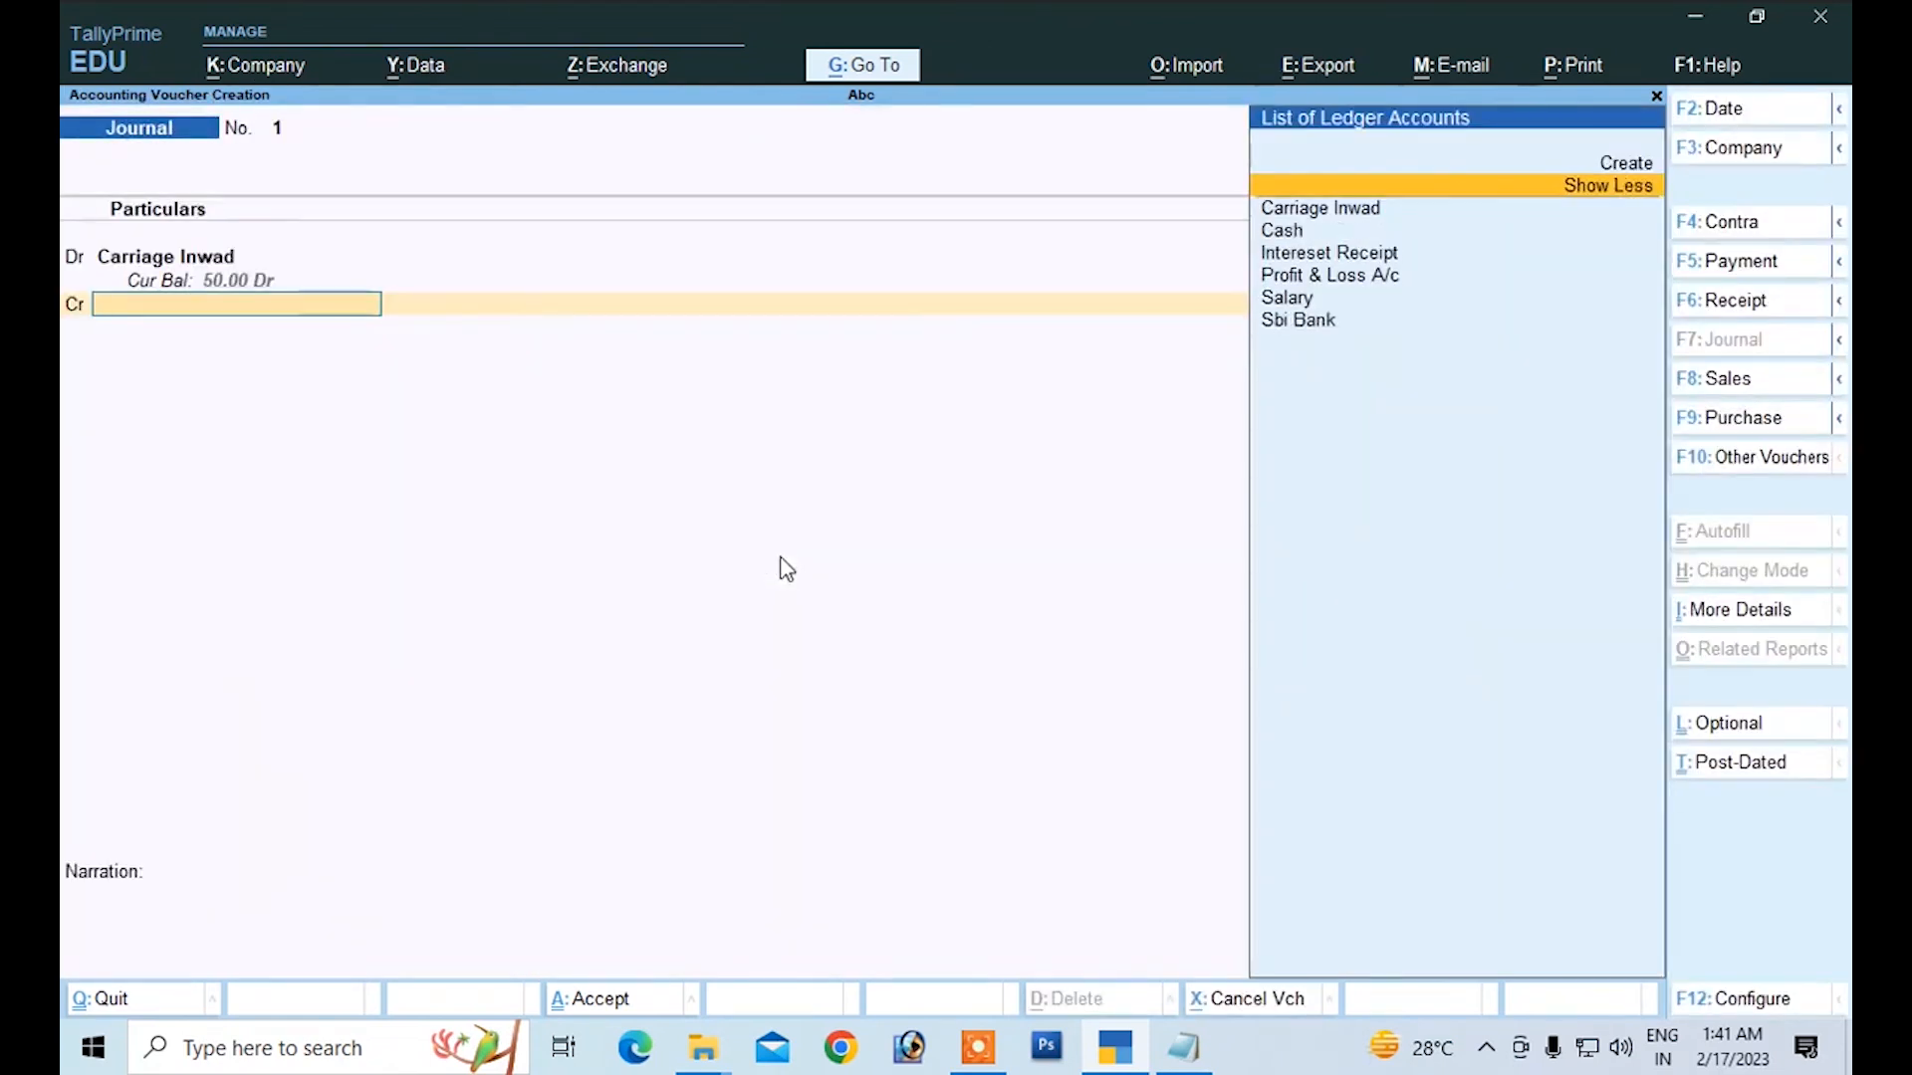
key(Down)
key(Down)
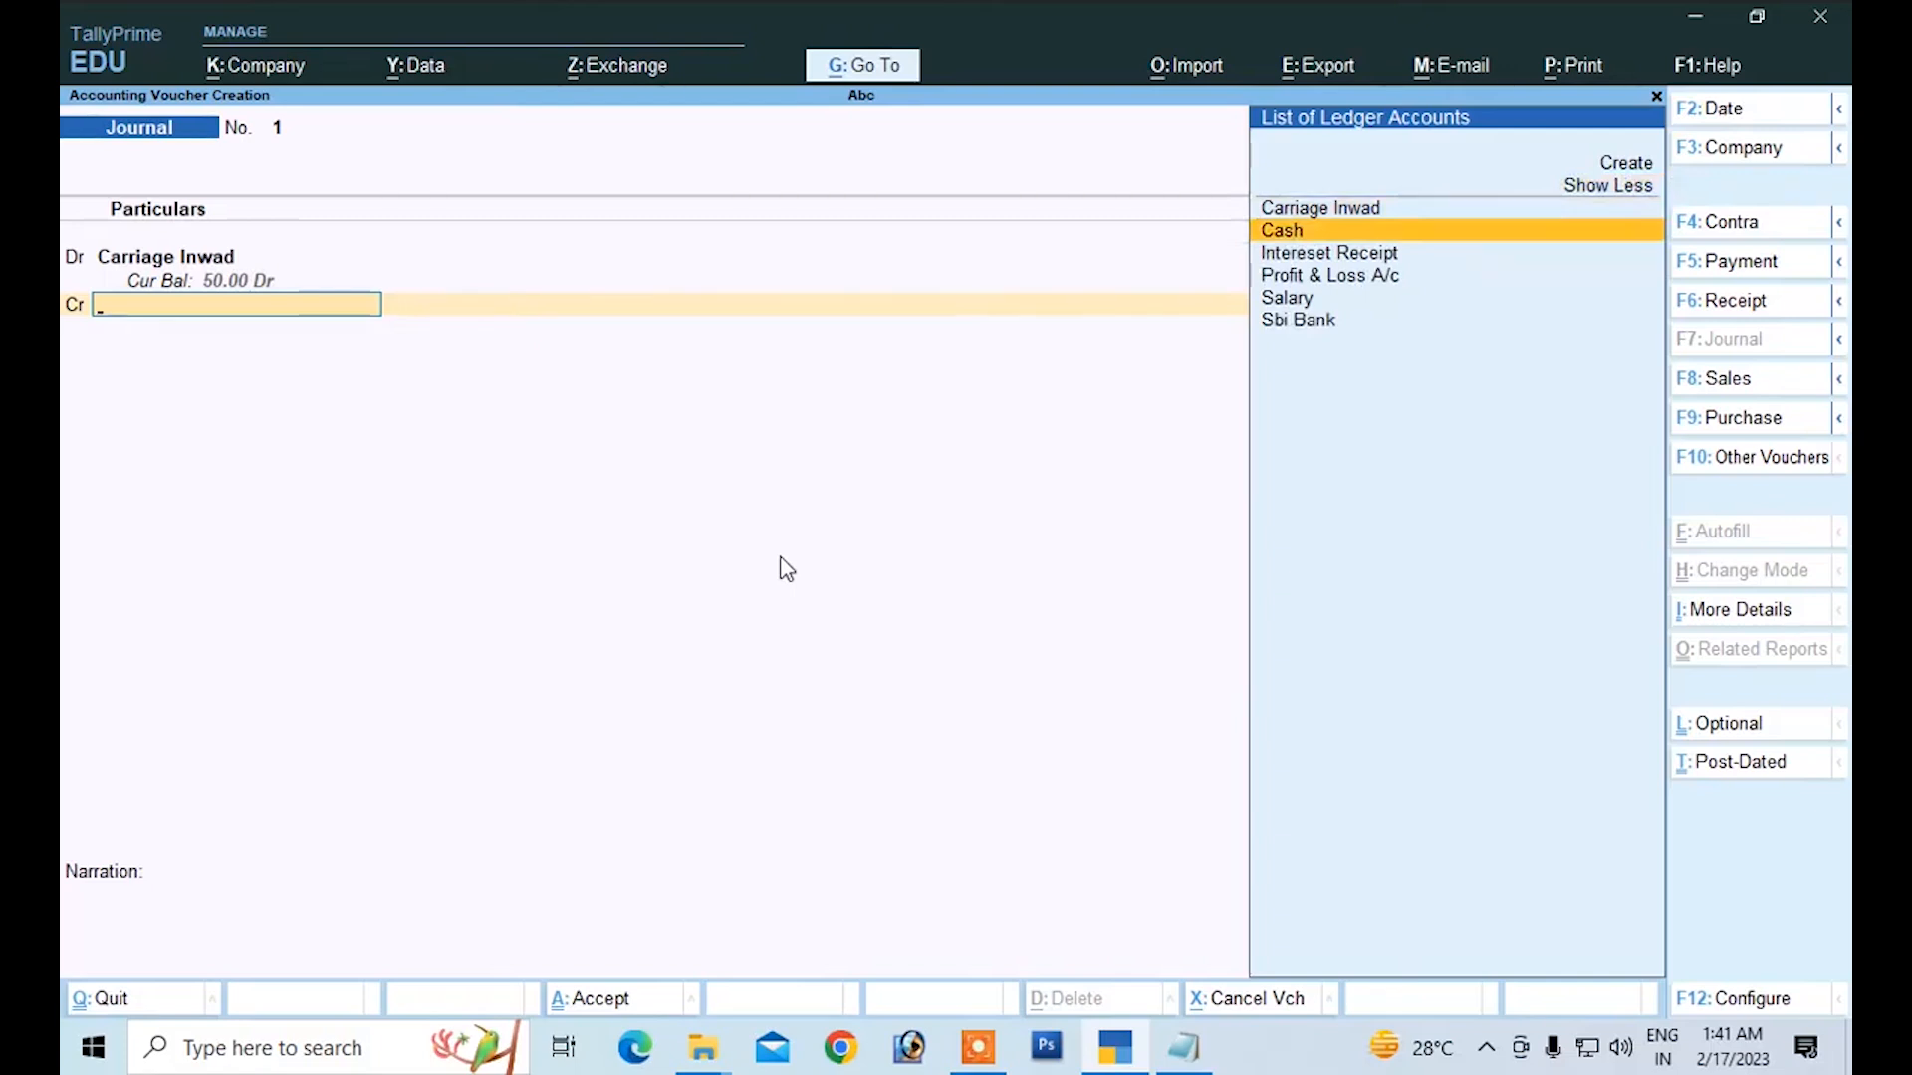
key(Return)
key(Return)
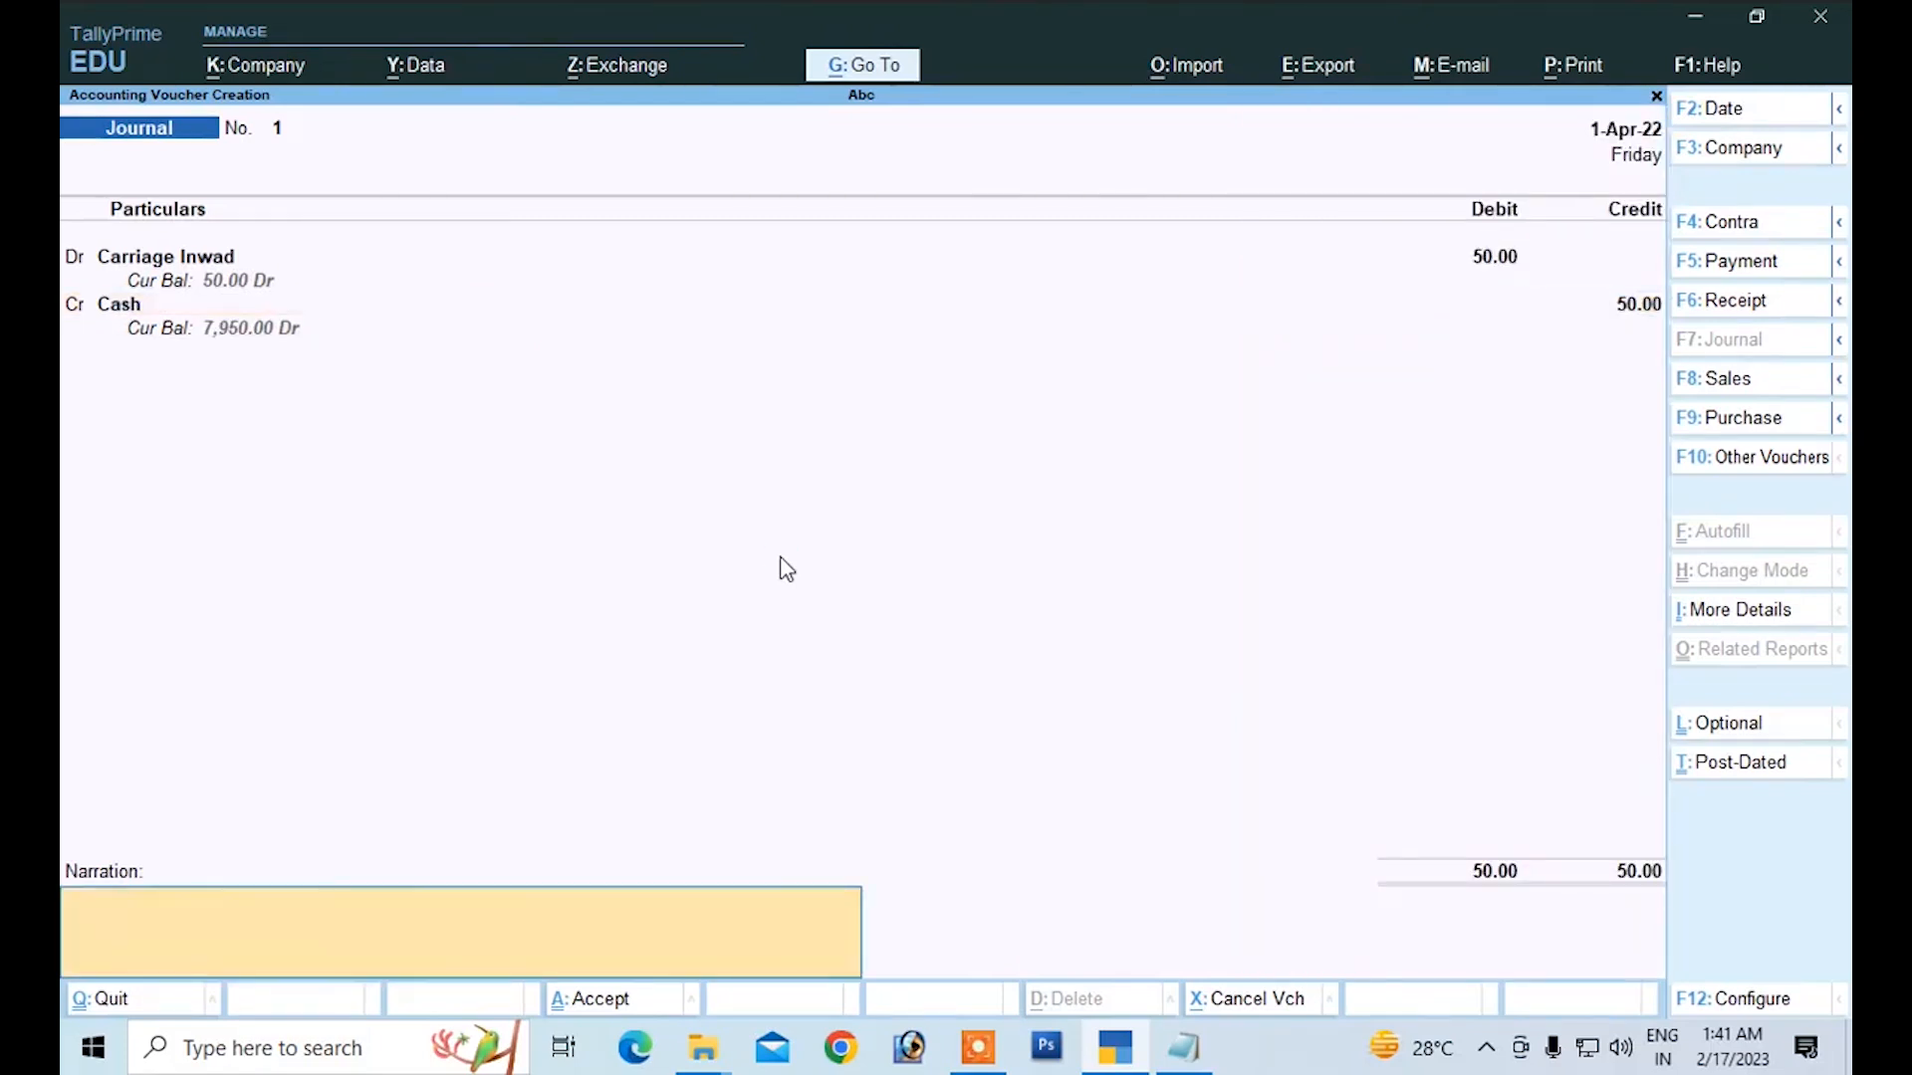
Step: Add the narration "being carriage inward paid" to the Journal voucher and save it
text(being carriage inward paid)
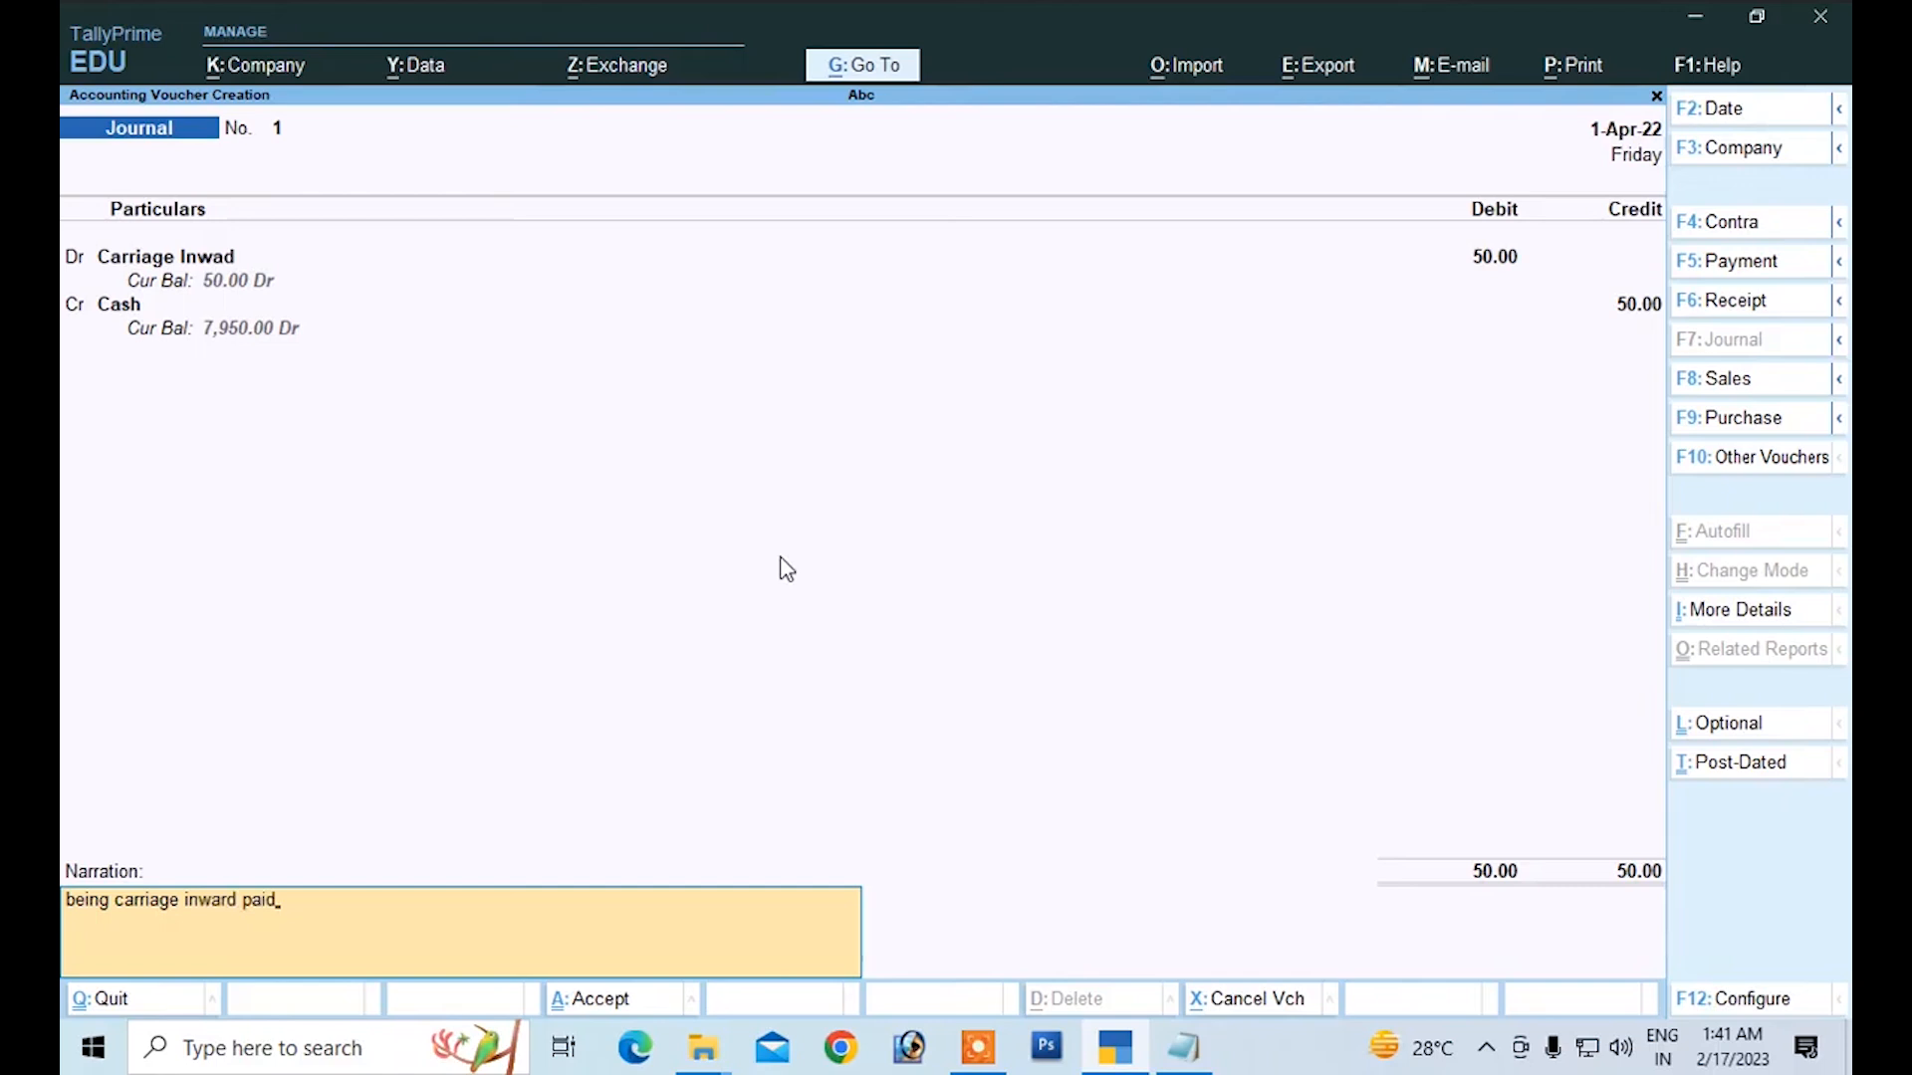
key(Return)
key(Return)
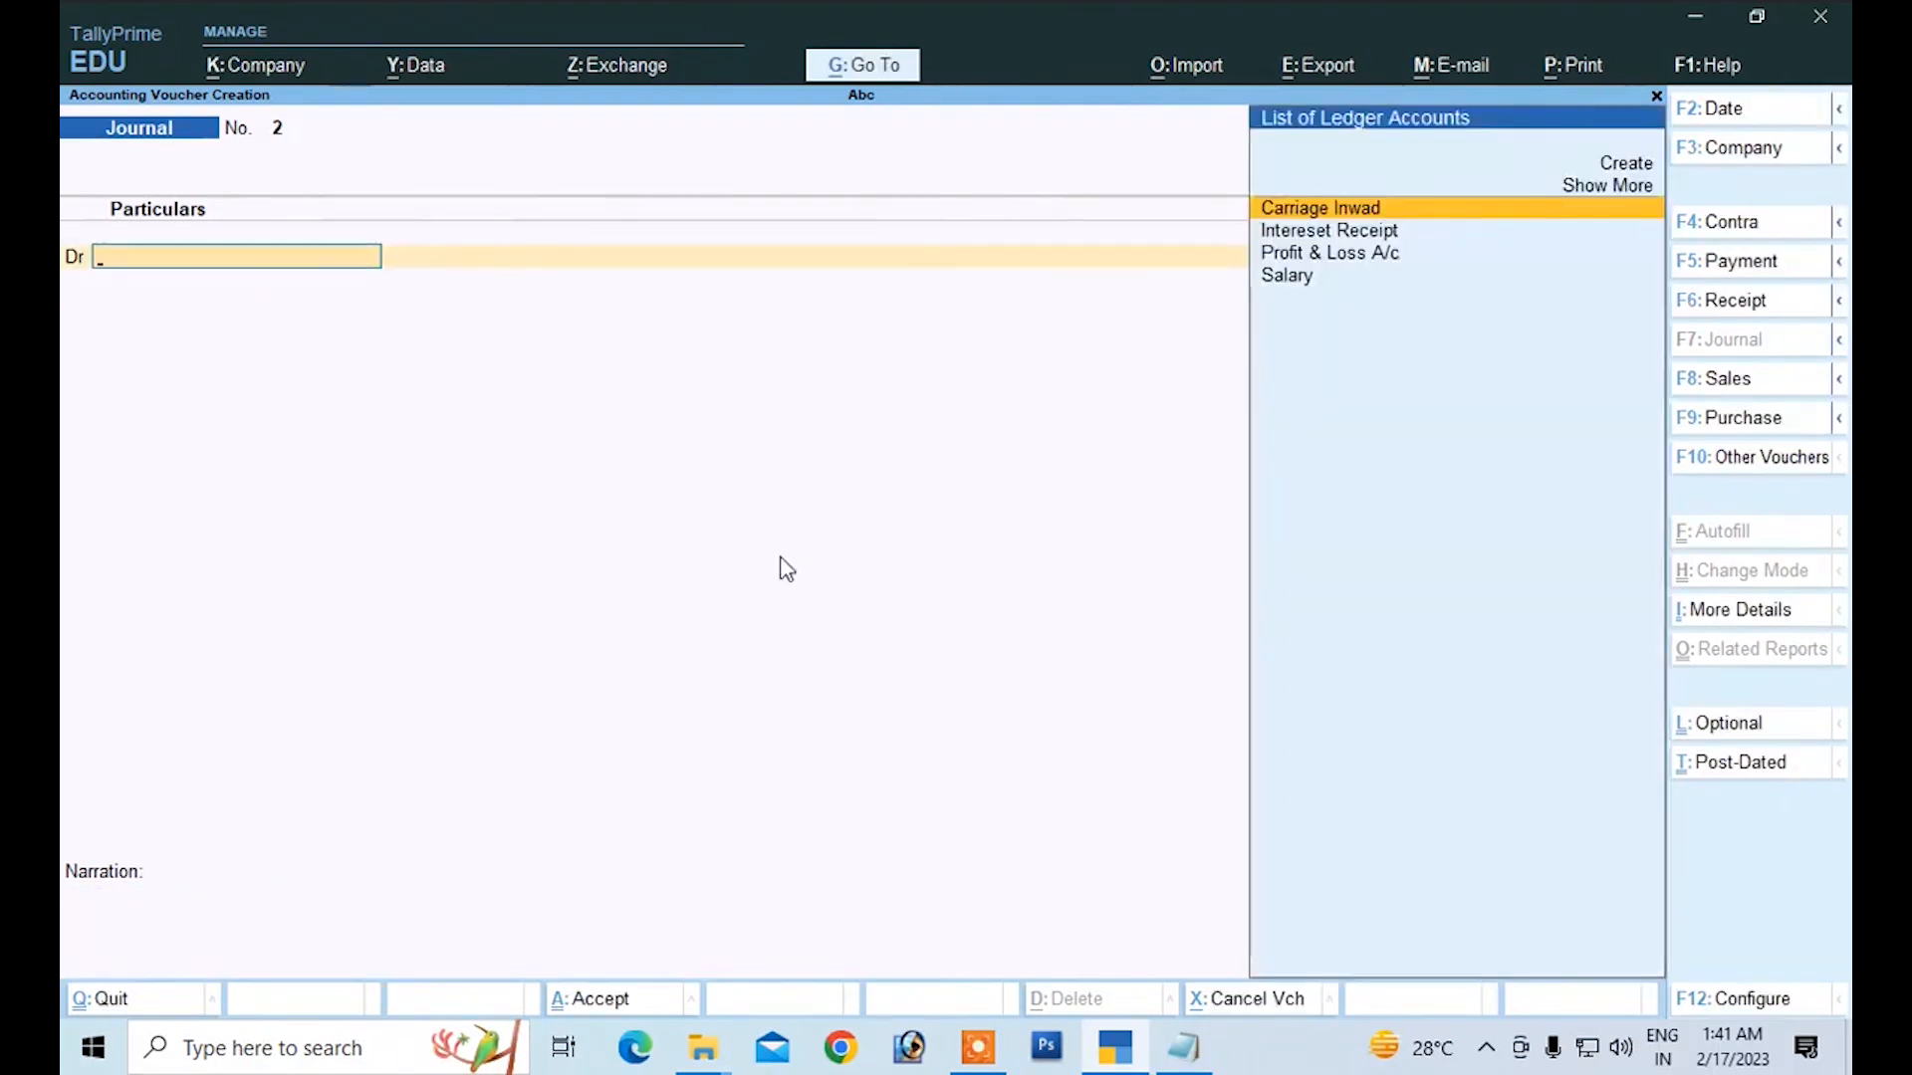
Step: Start a Sales voucher and change its entry mode to As Voucher
click(1711, 379)
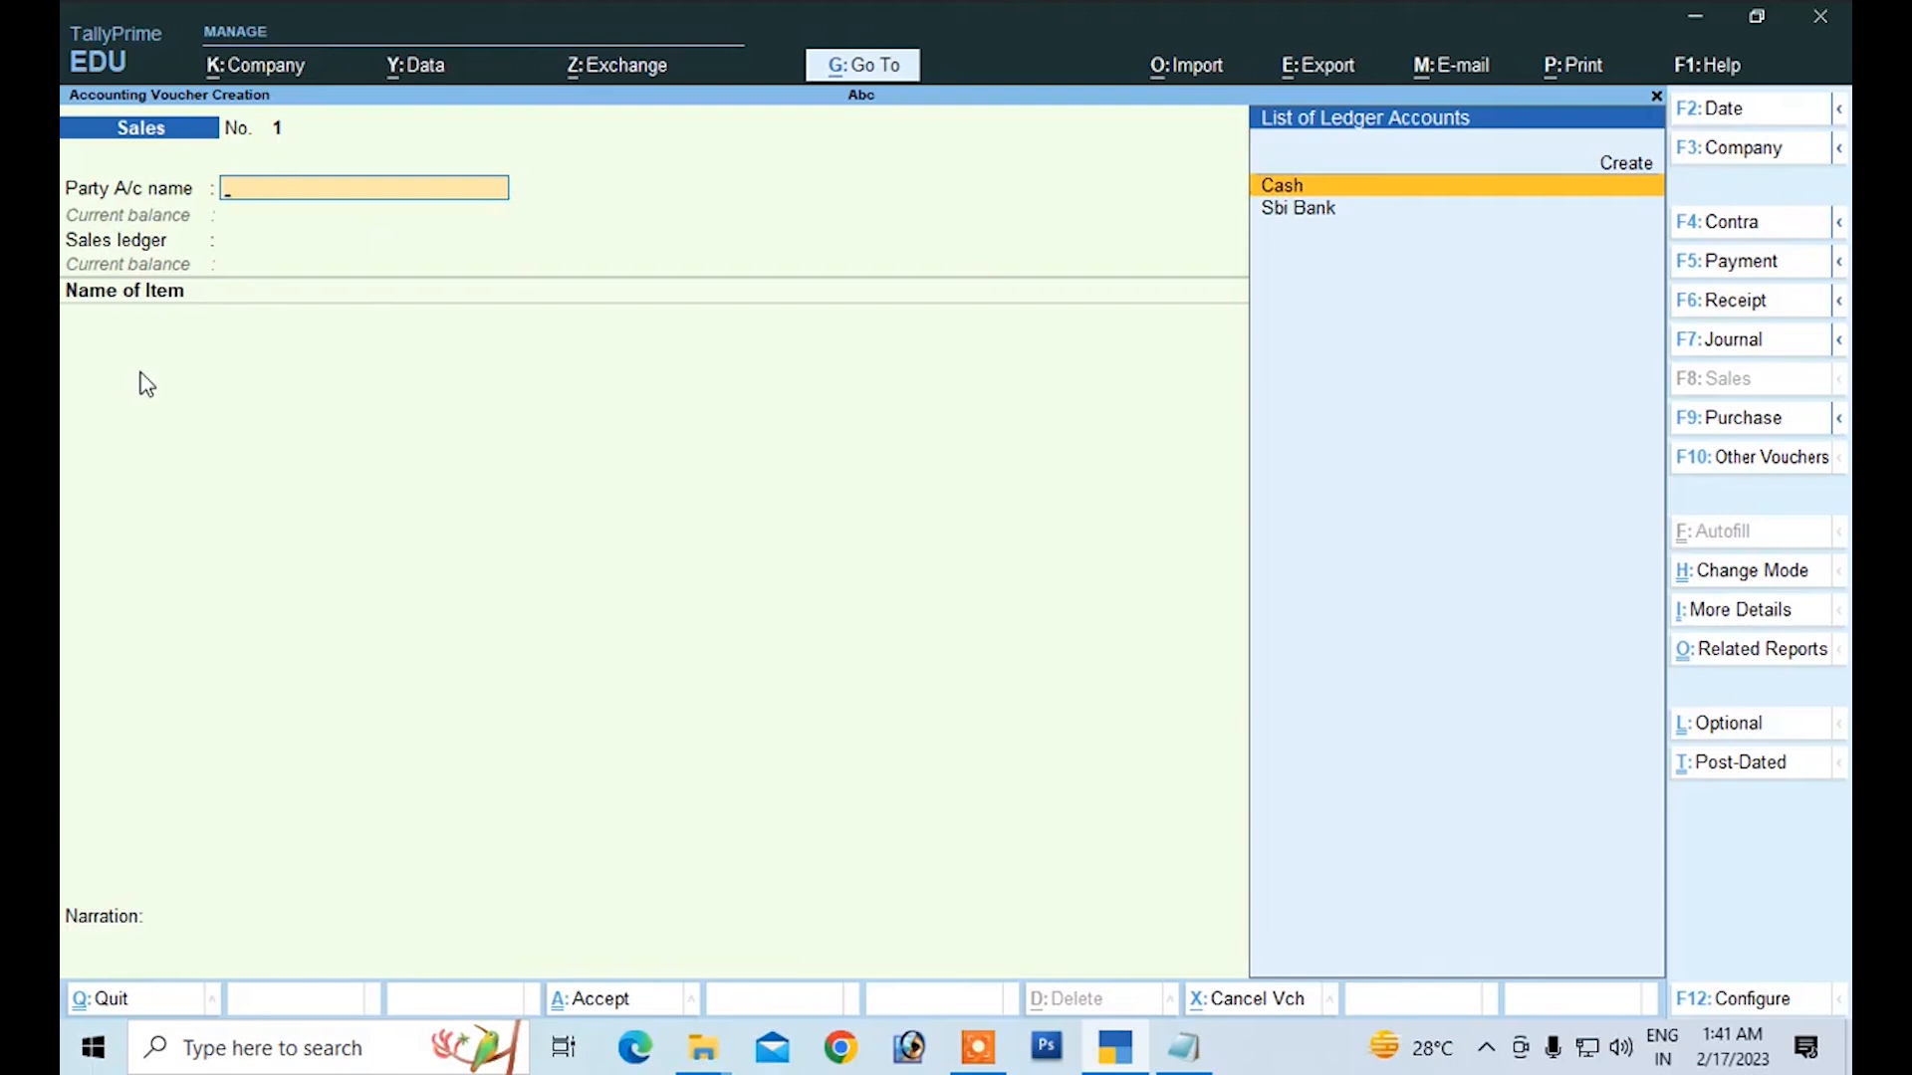
click(1705, 573)
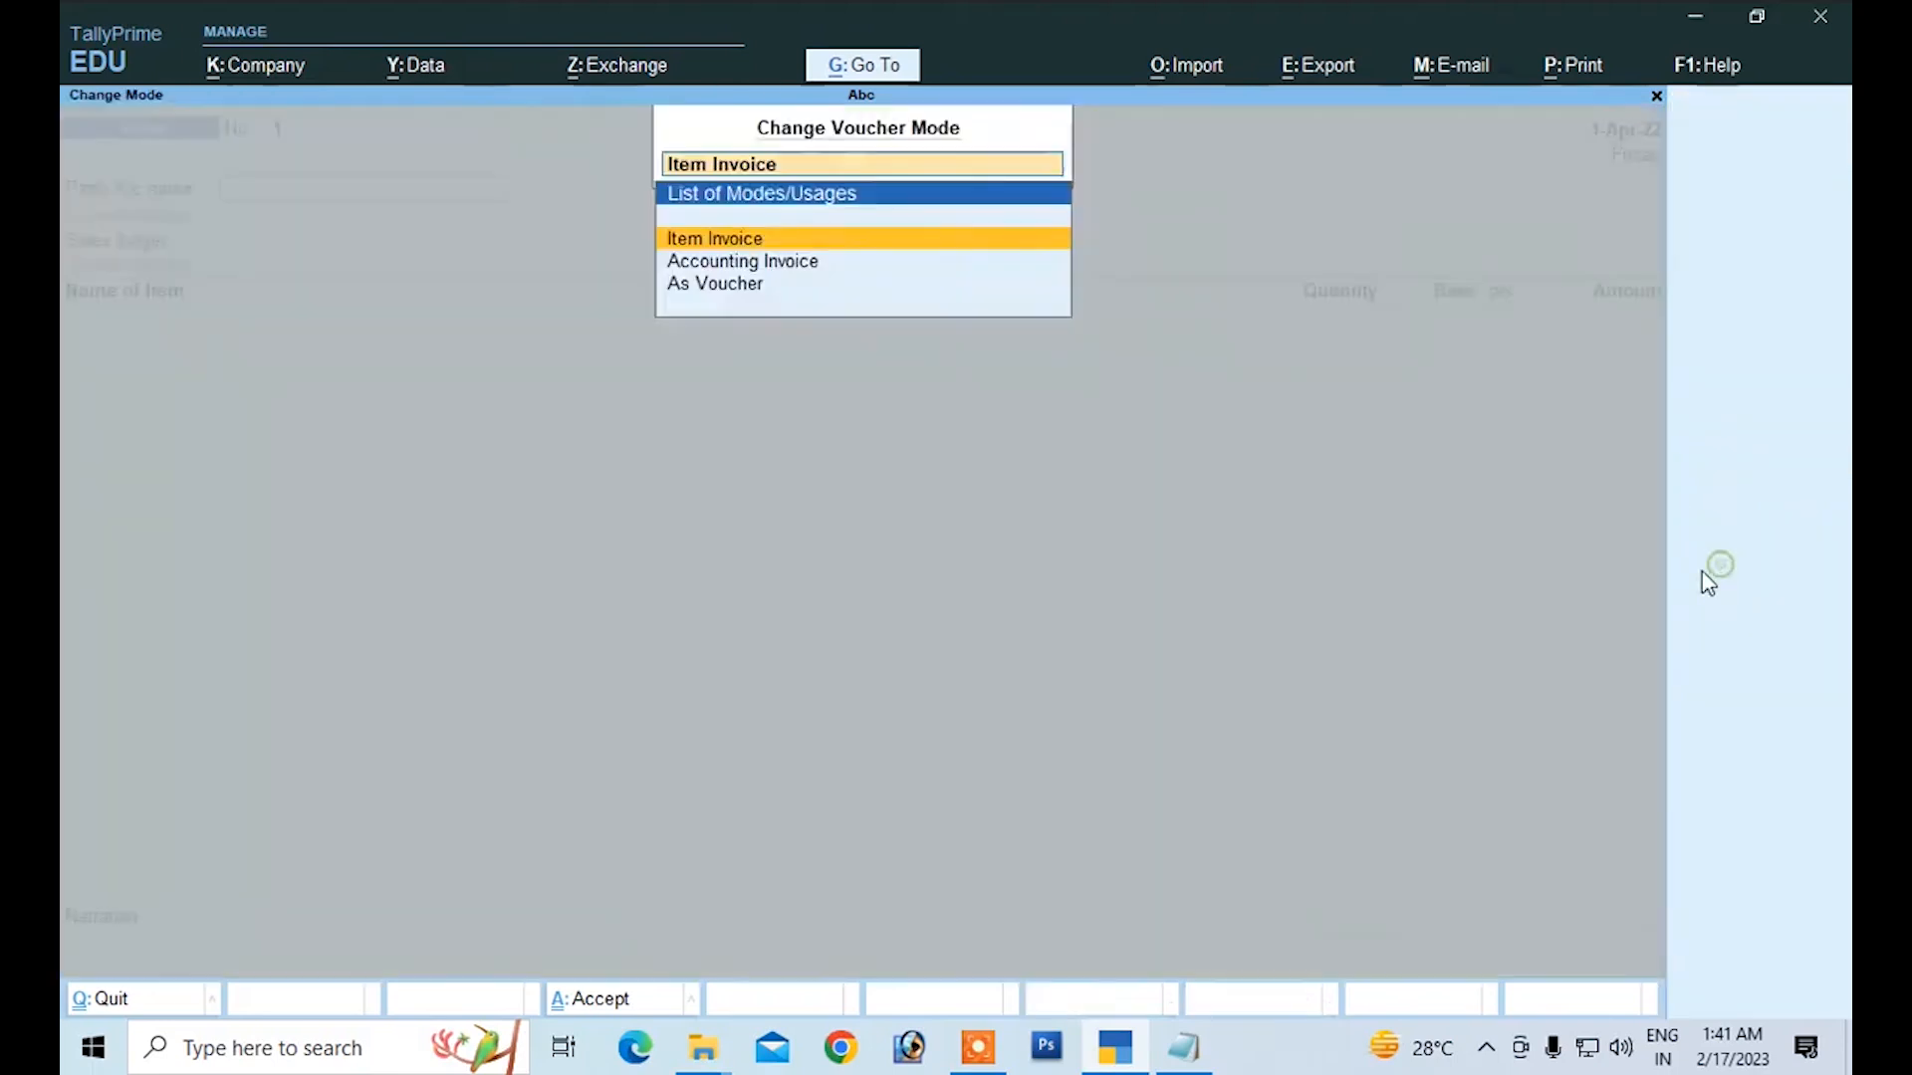
click(747, 261)
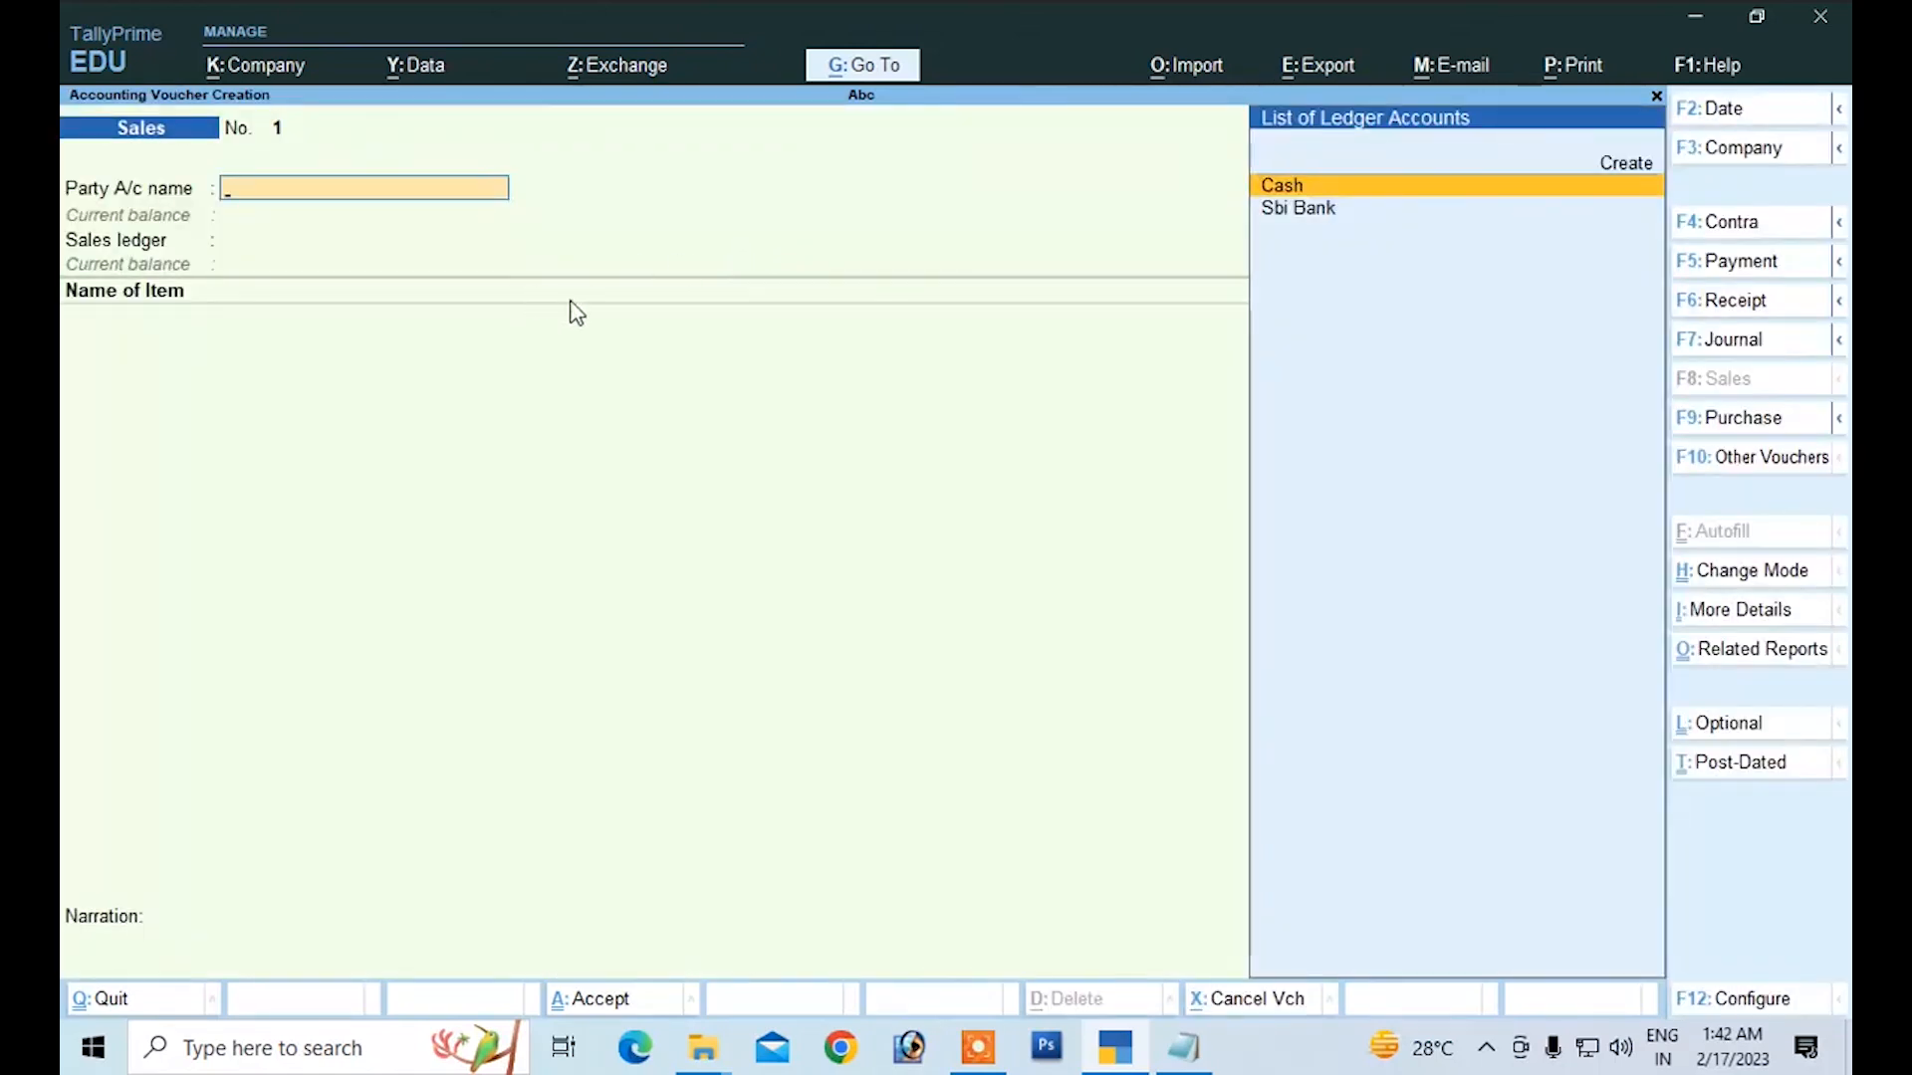
click(1705, 571)
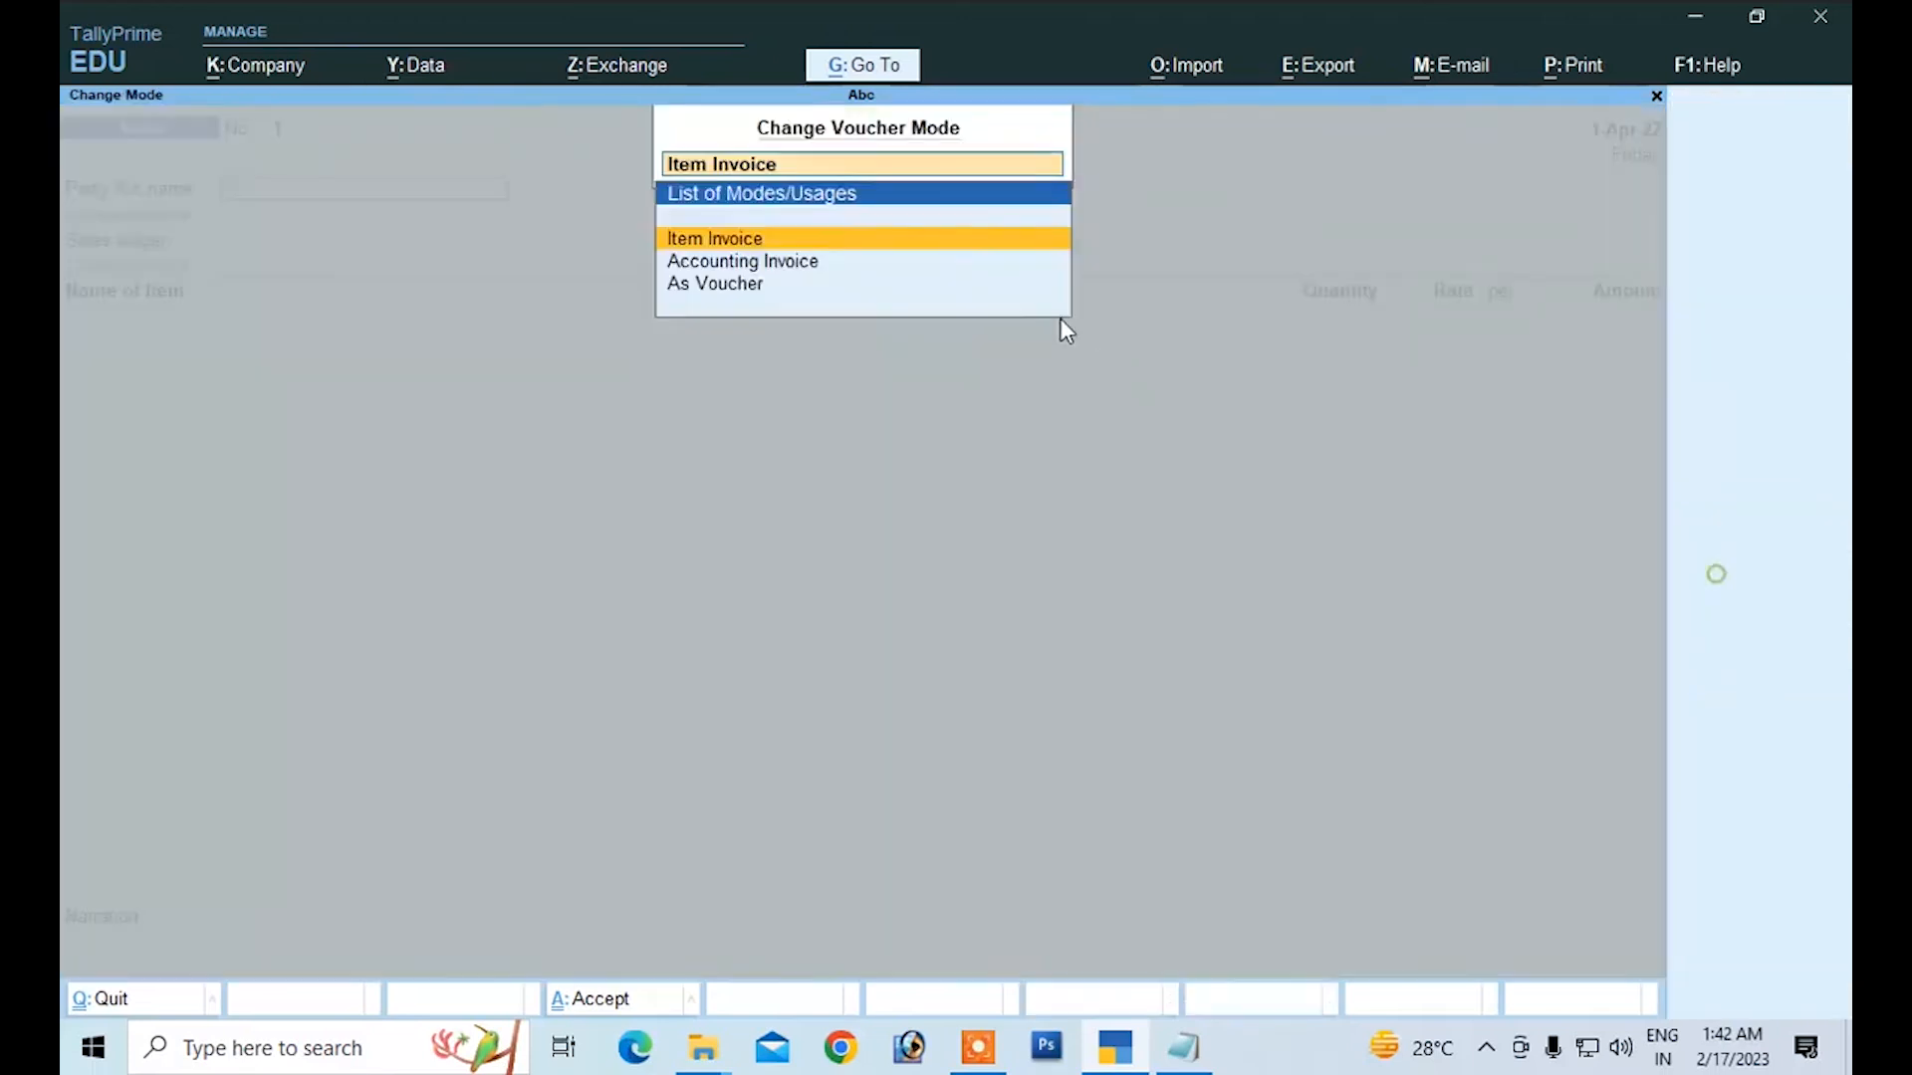
click(746, 289)
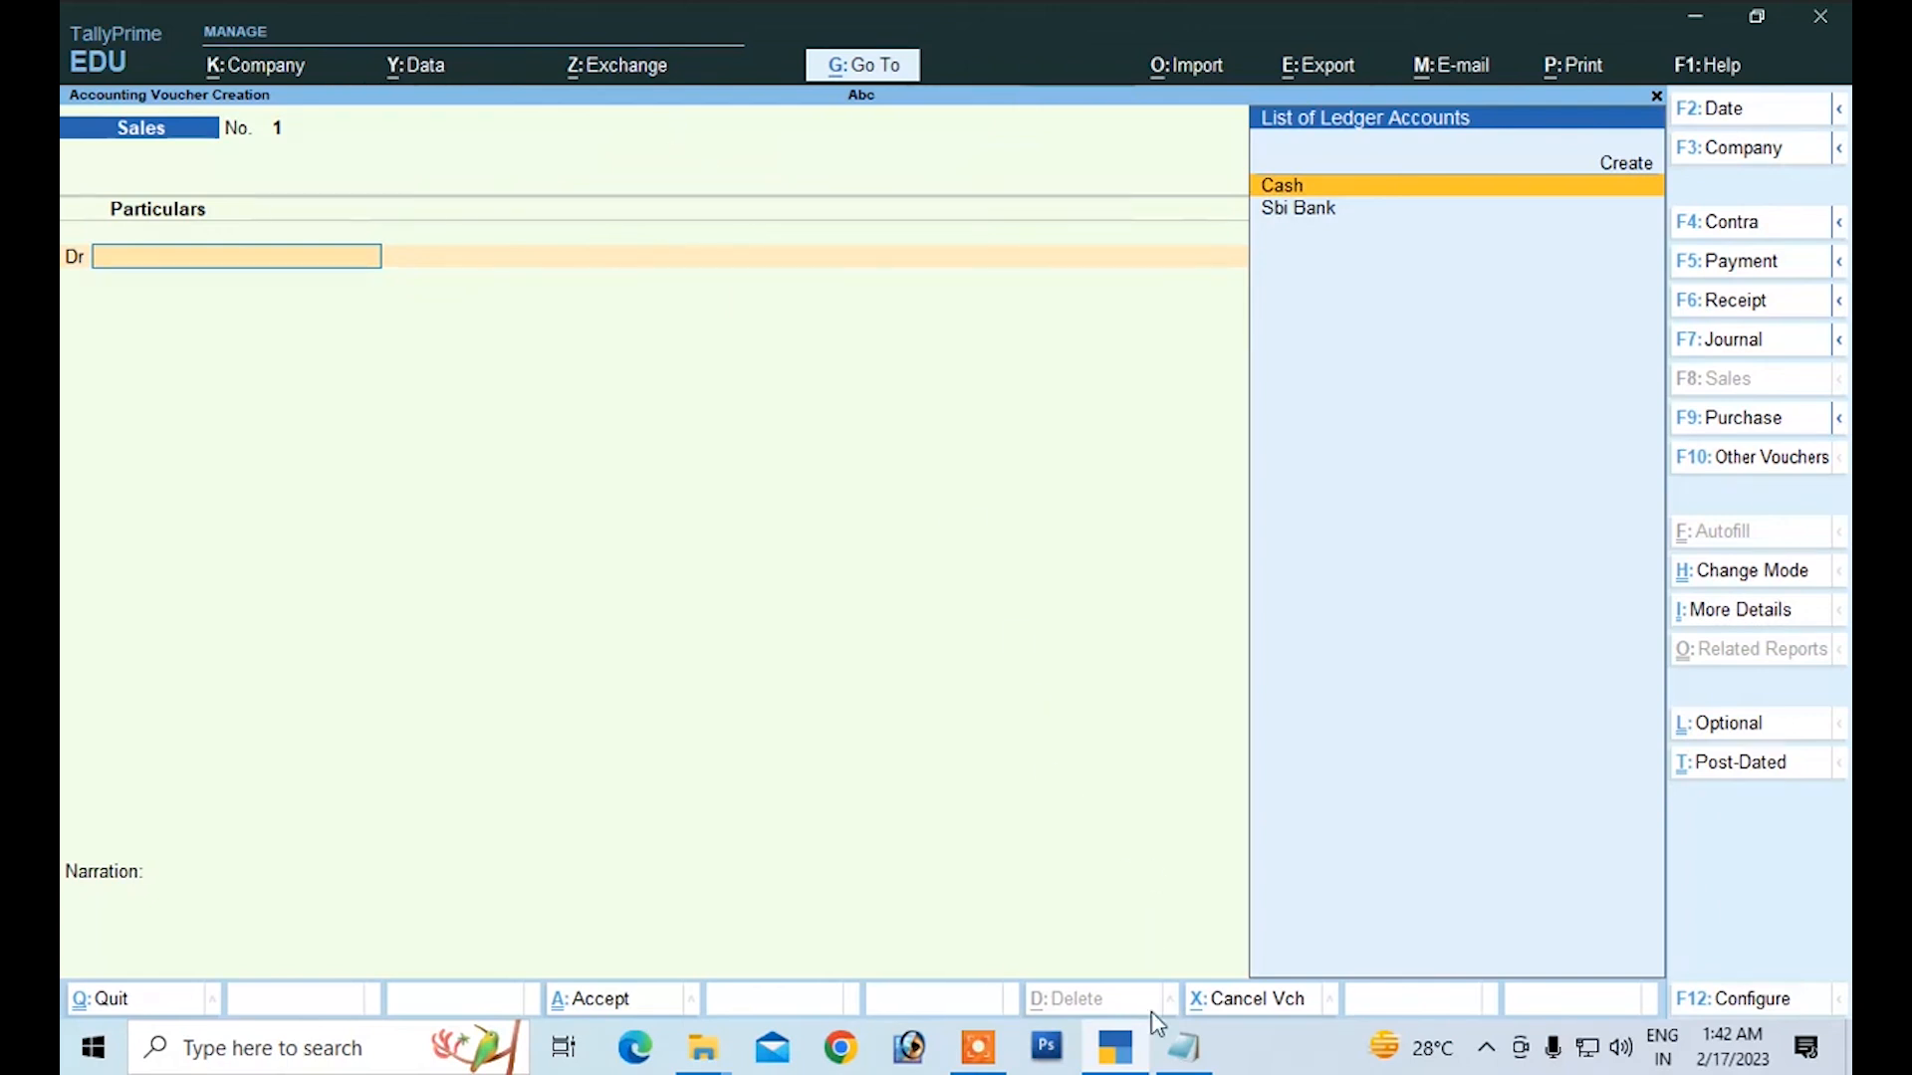
Step: Review the goods sold note in Notepad, return to the Sales voucher, and check that its mode is As Voucher
click(1183, 1048)
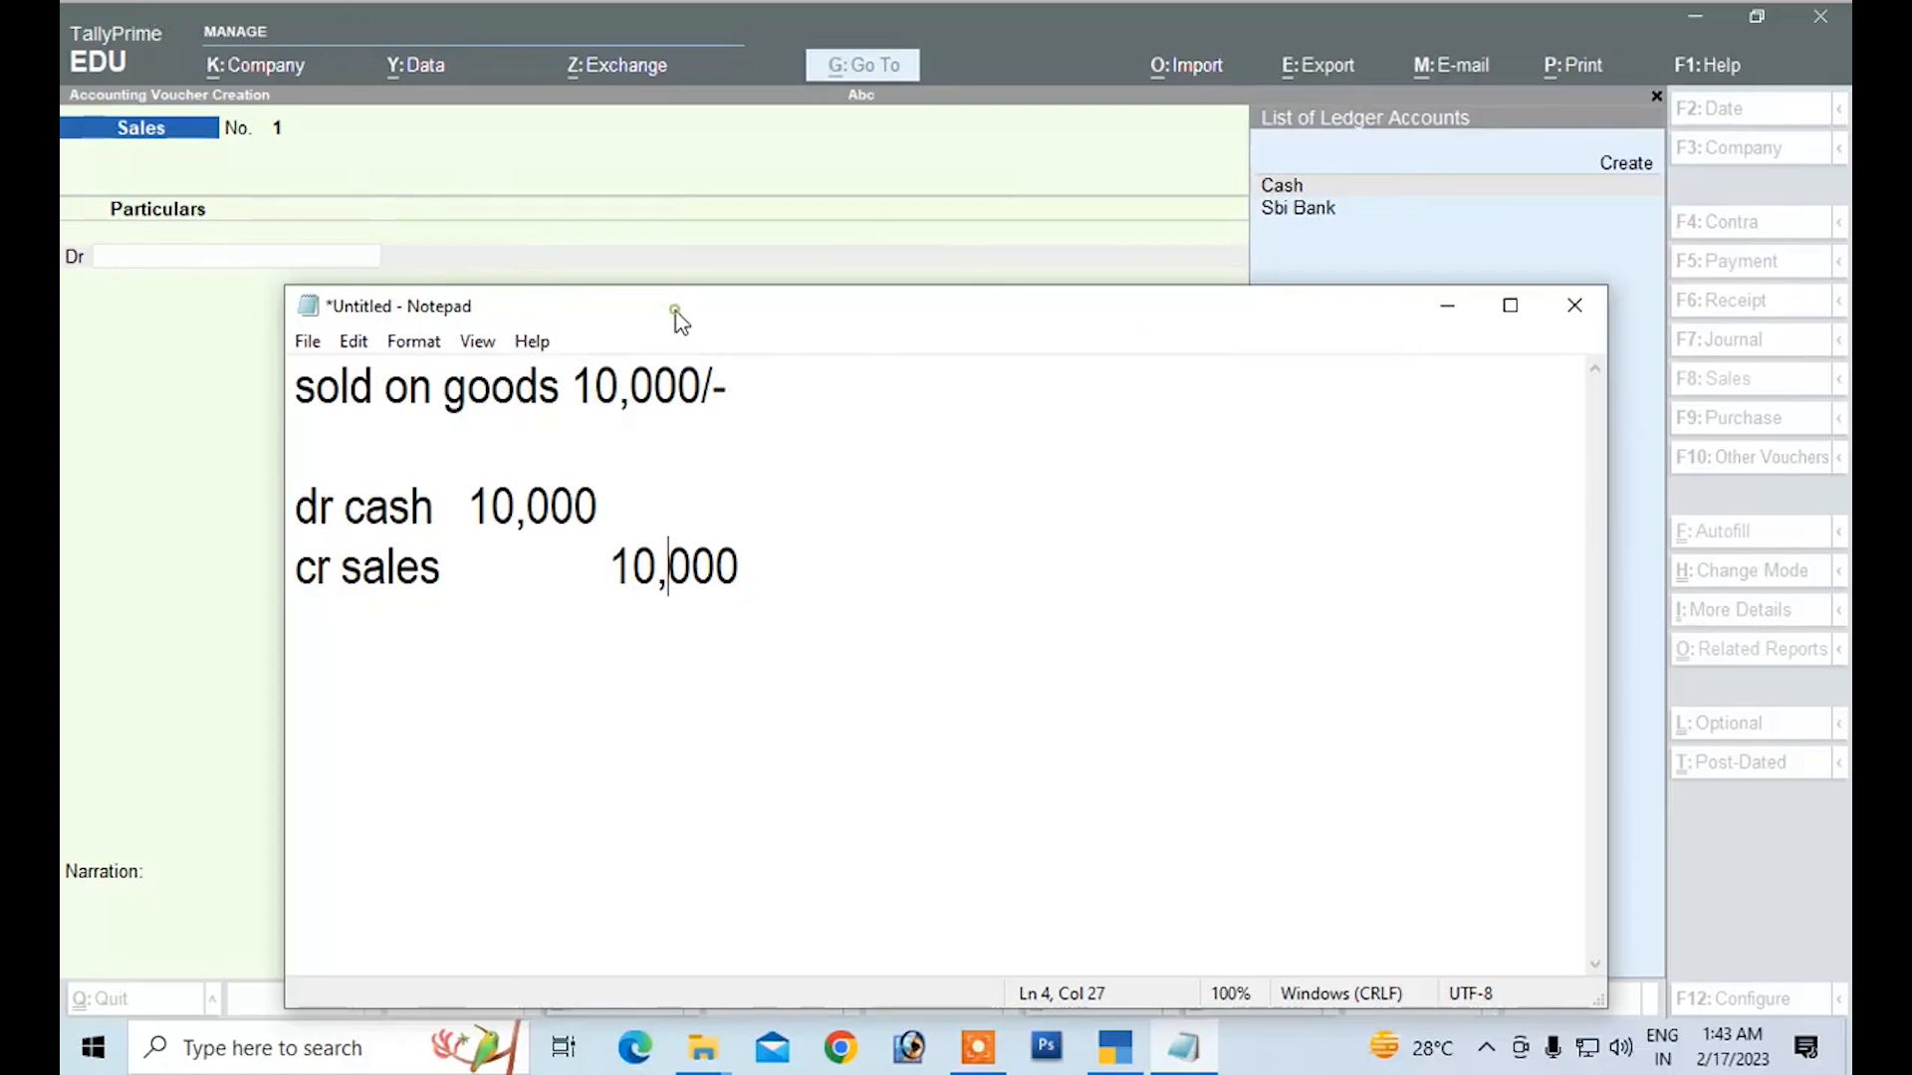
drag(676, 316, 795, 292)
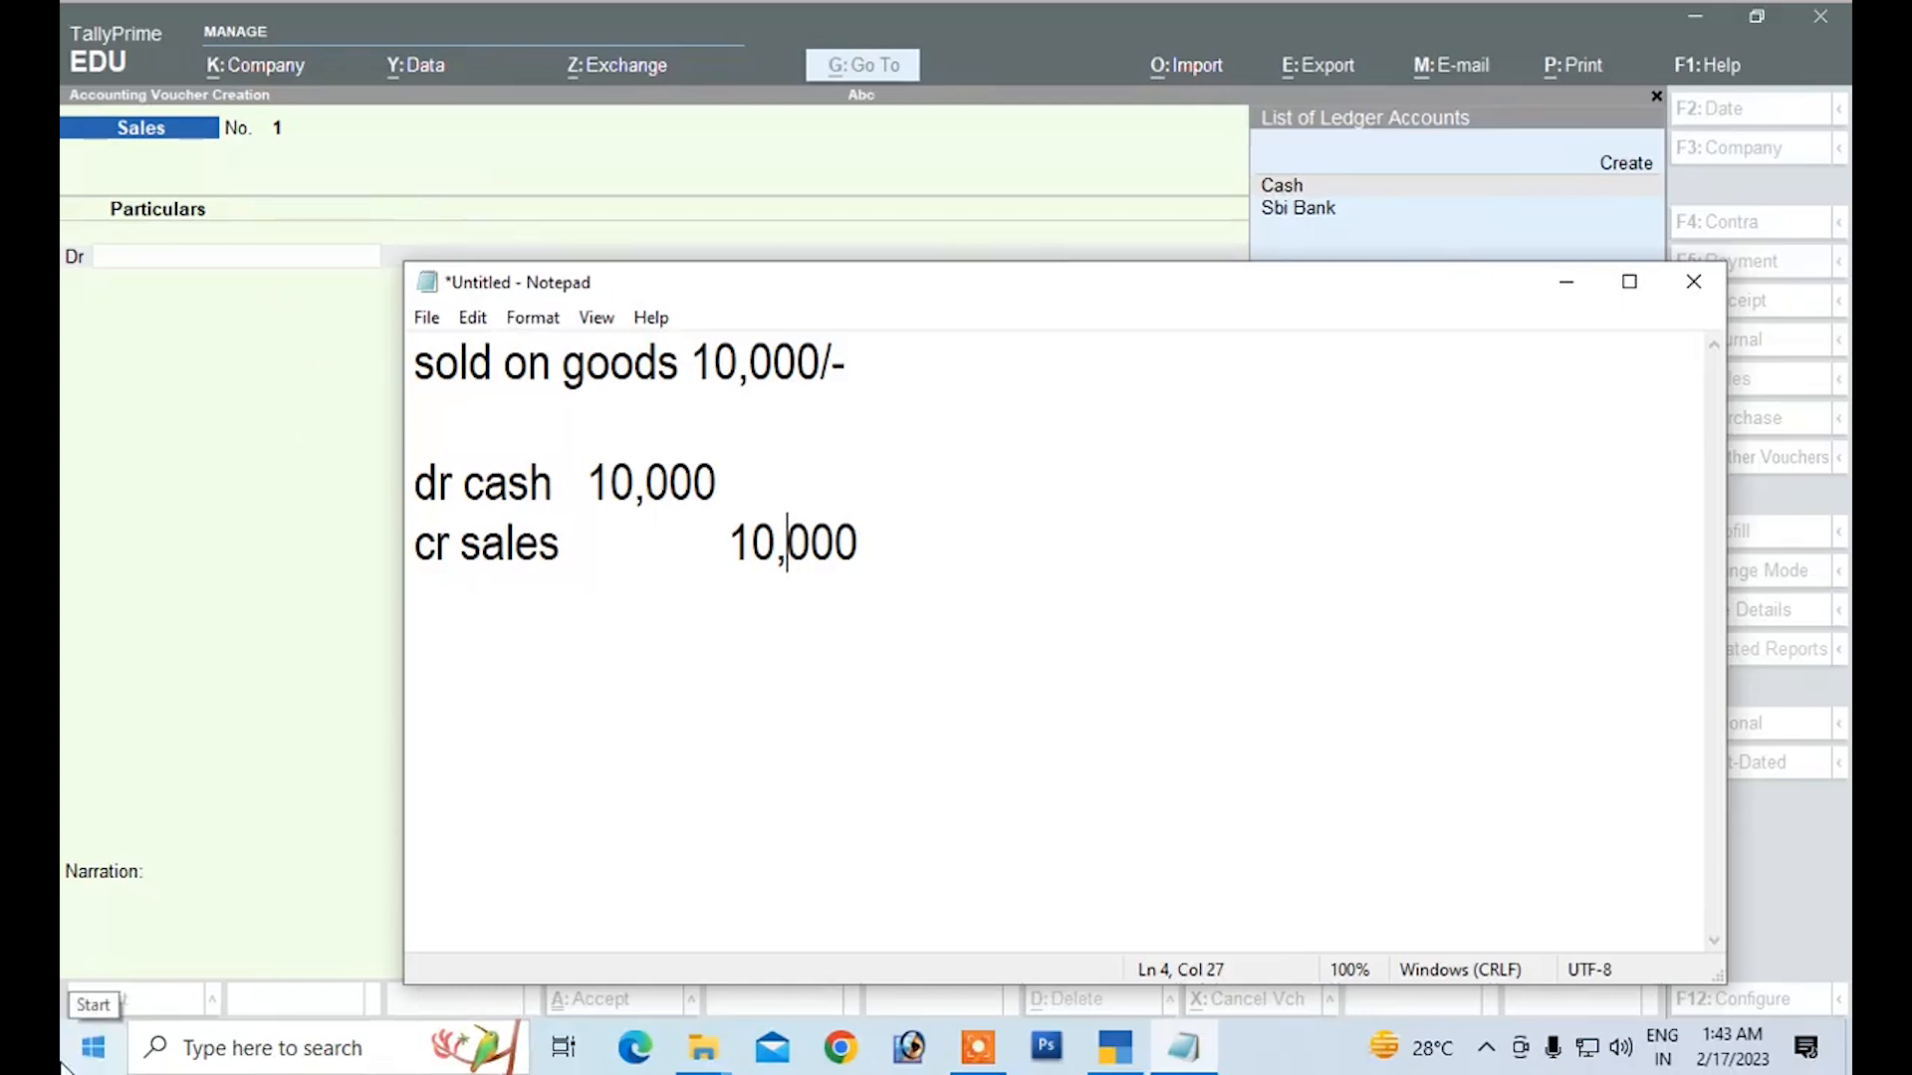
click(289, 442)
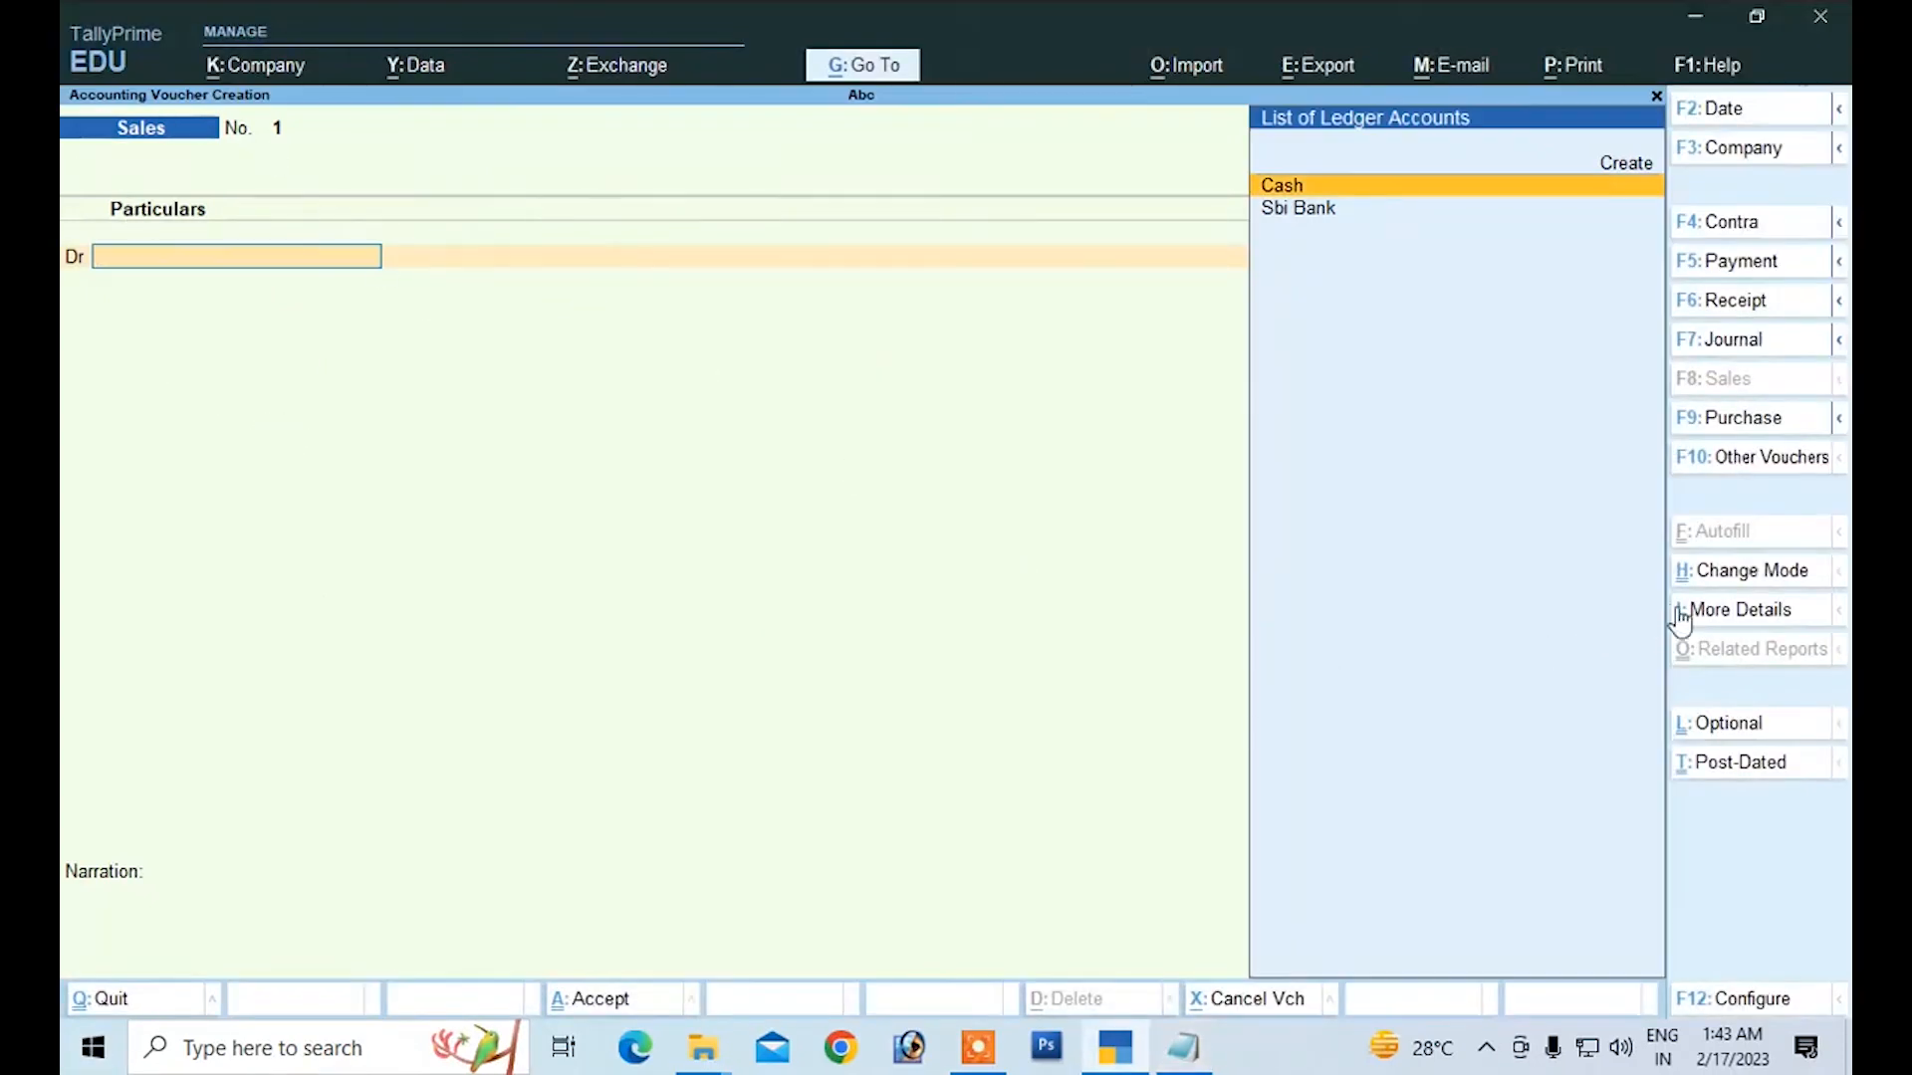
click(1741, 565)
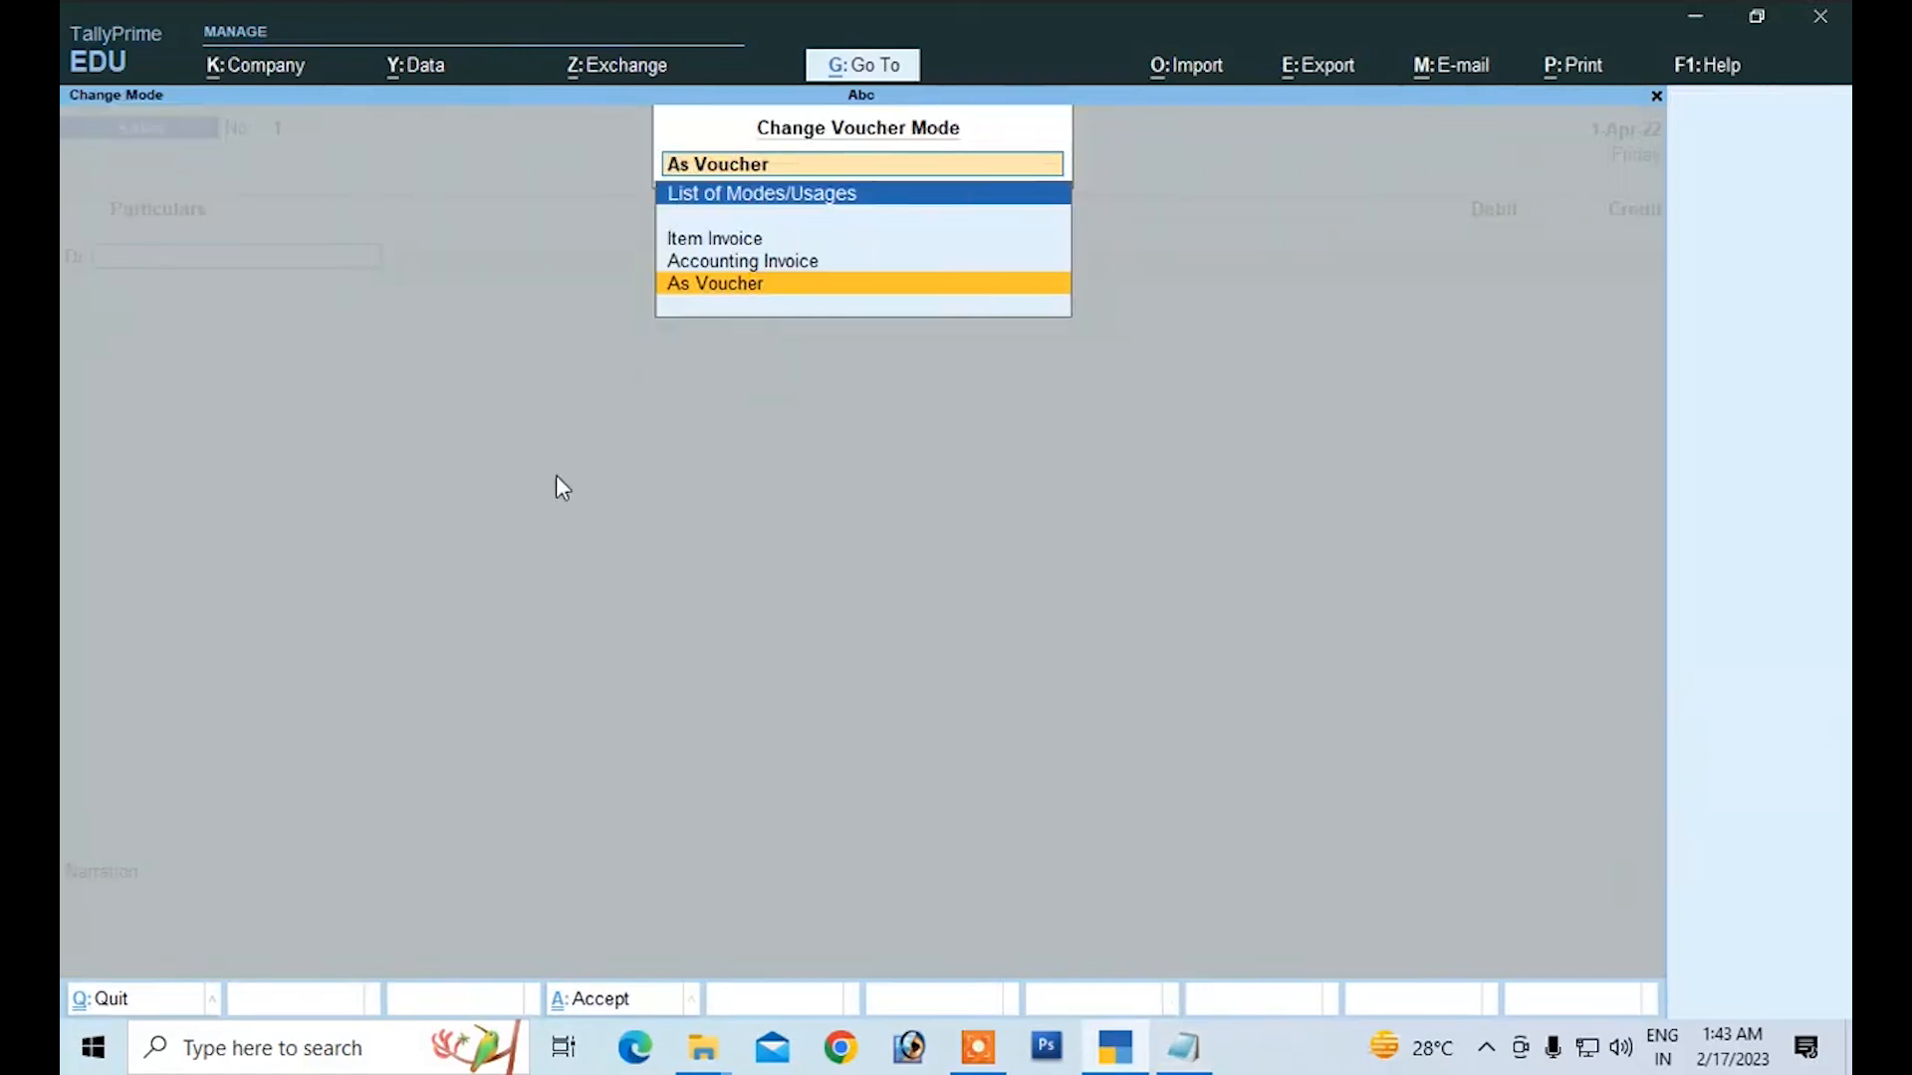
click(725, 289)
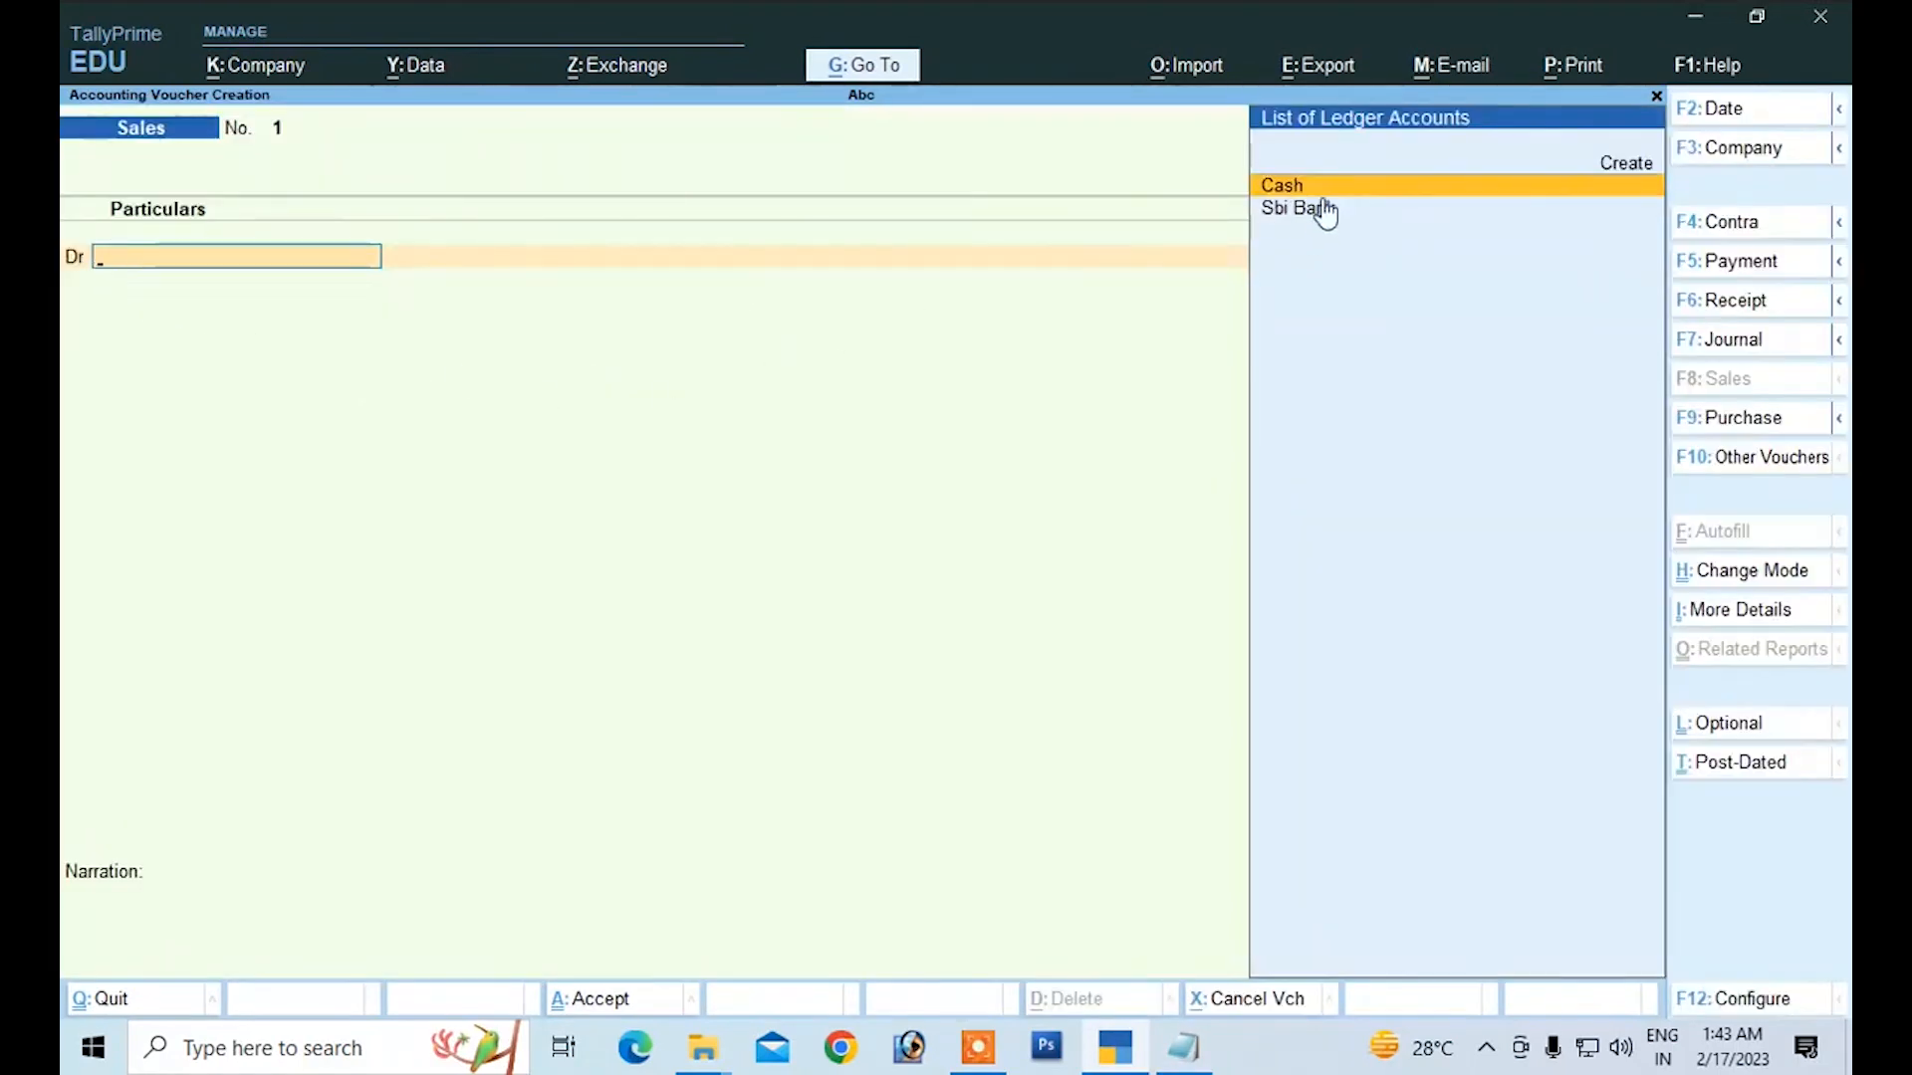
Step: Debit Cash 10000 in the Sales voucher, leaving the dispatch and party details at their defaults
key(Return)
key(Return)
key(Return)
key(Return)
key(Return)
key(Return)
key(Return)
key(Return)
key(Return)
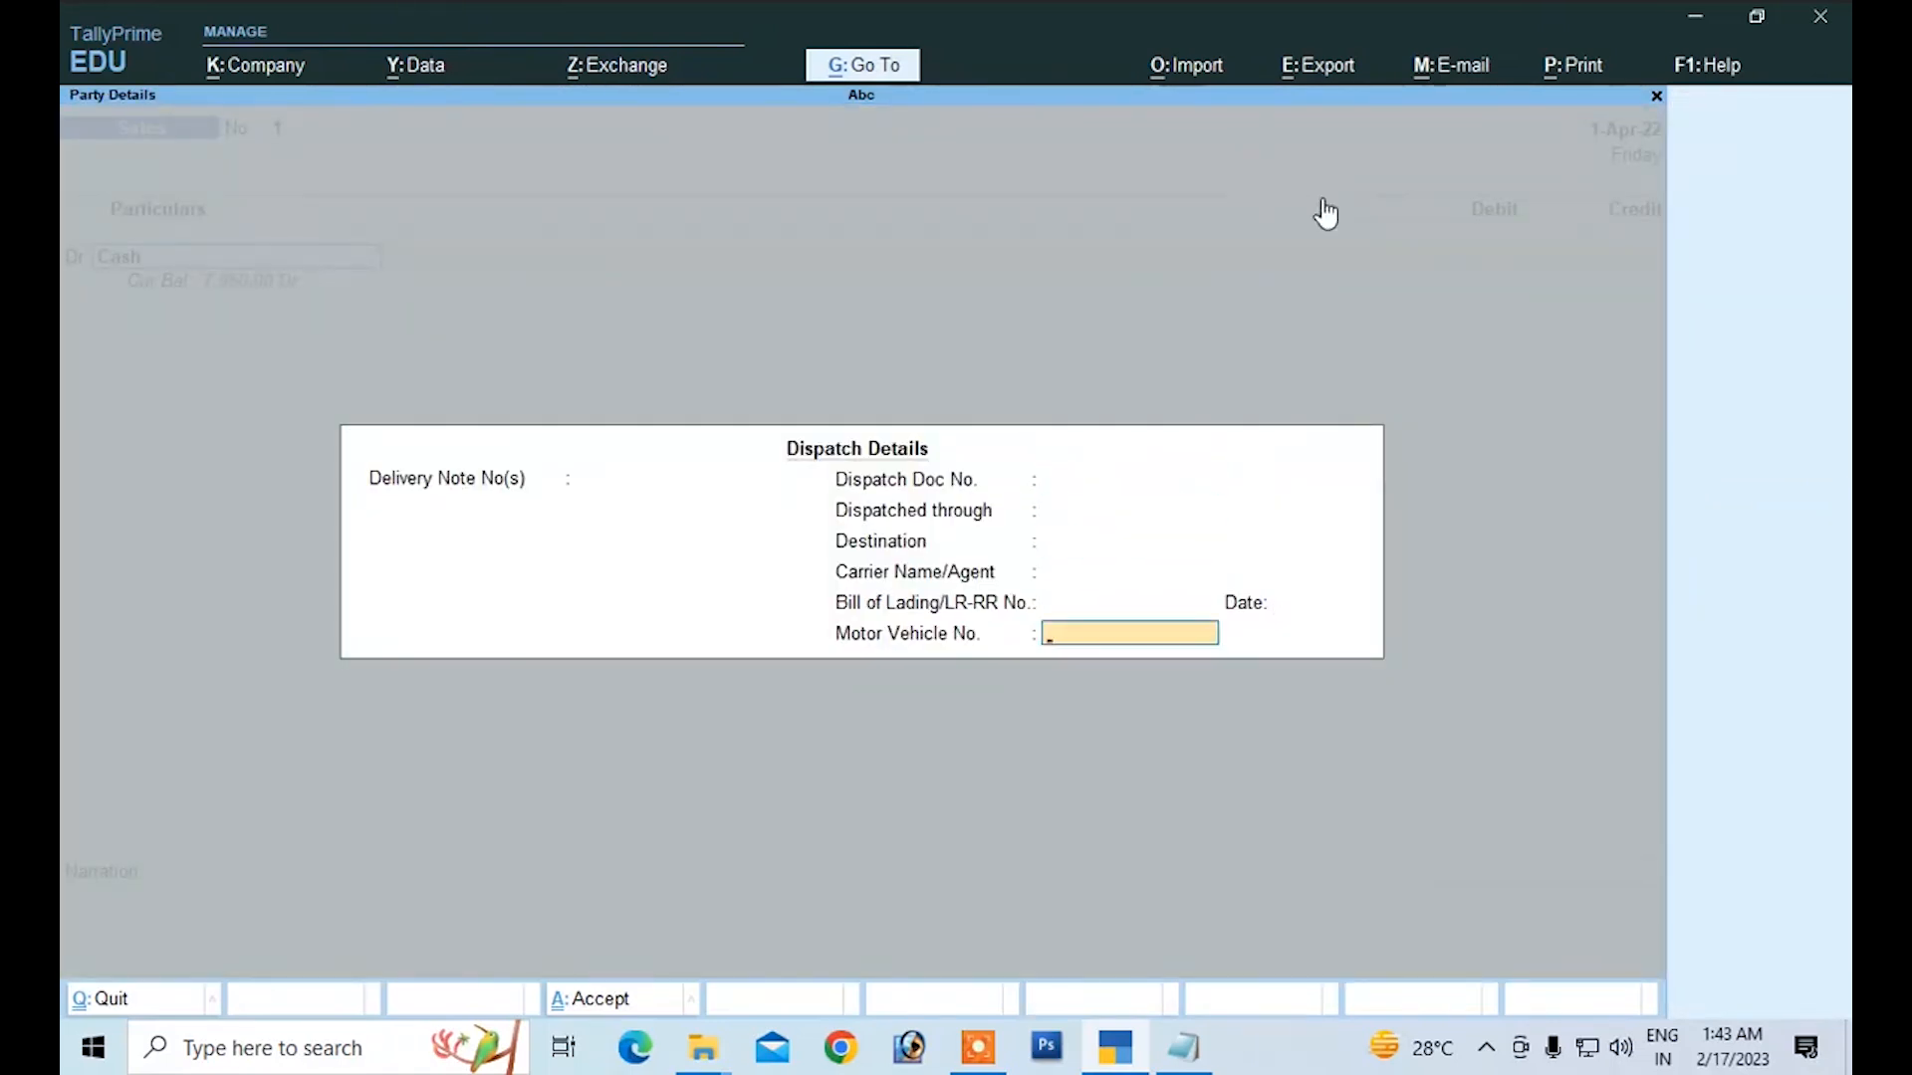
key(Return)
key(Return)
key(Return)
key(Return)
key(Return)
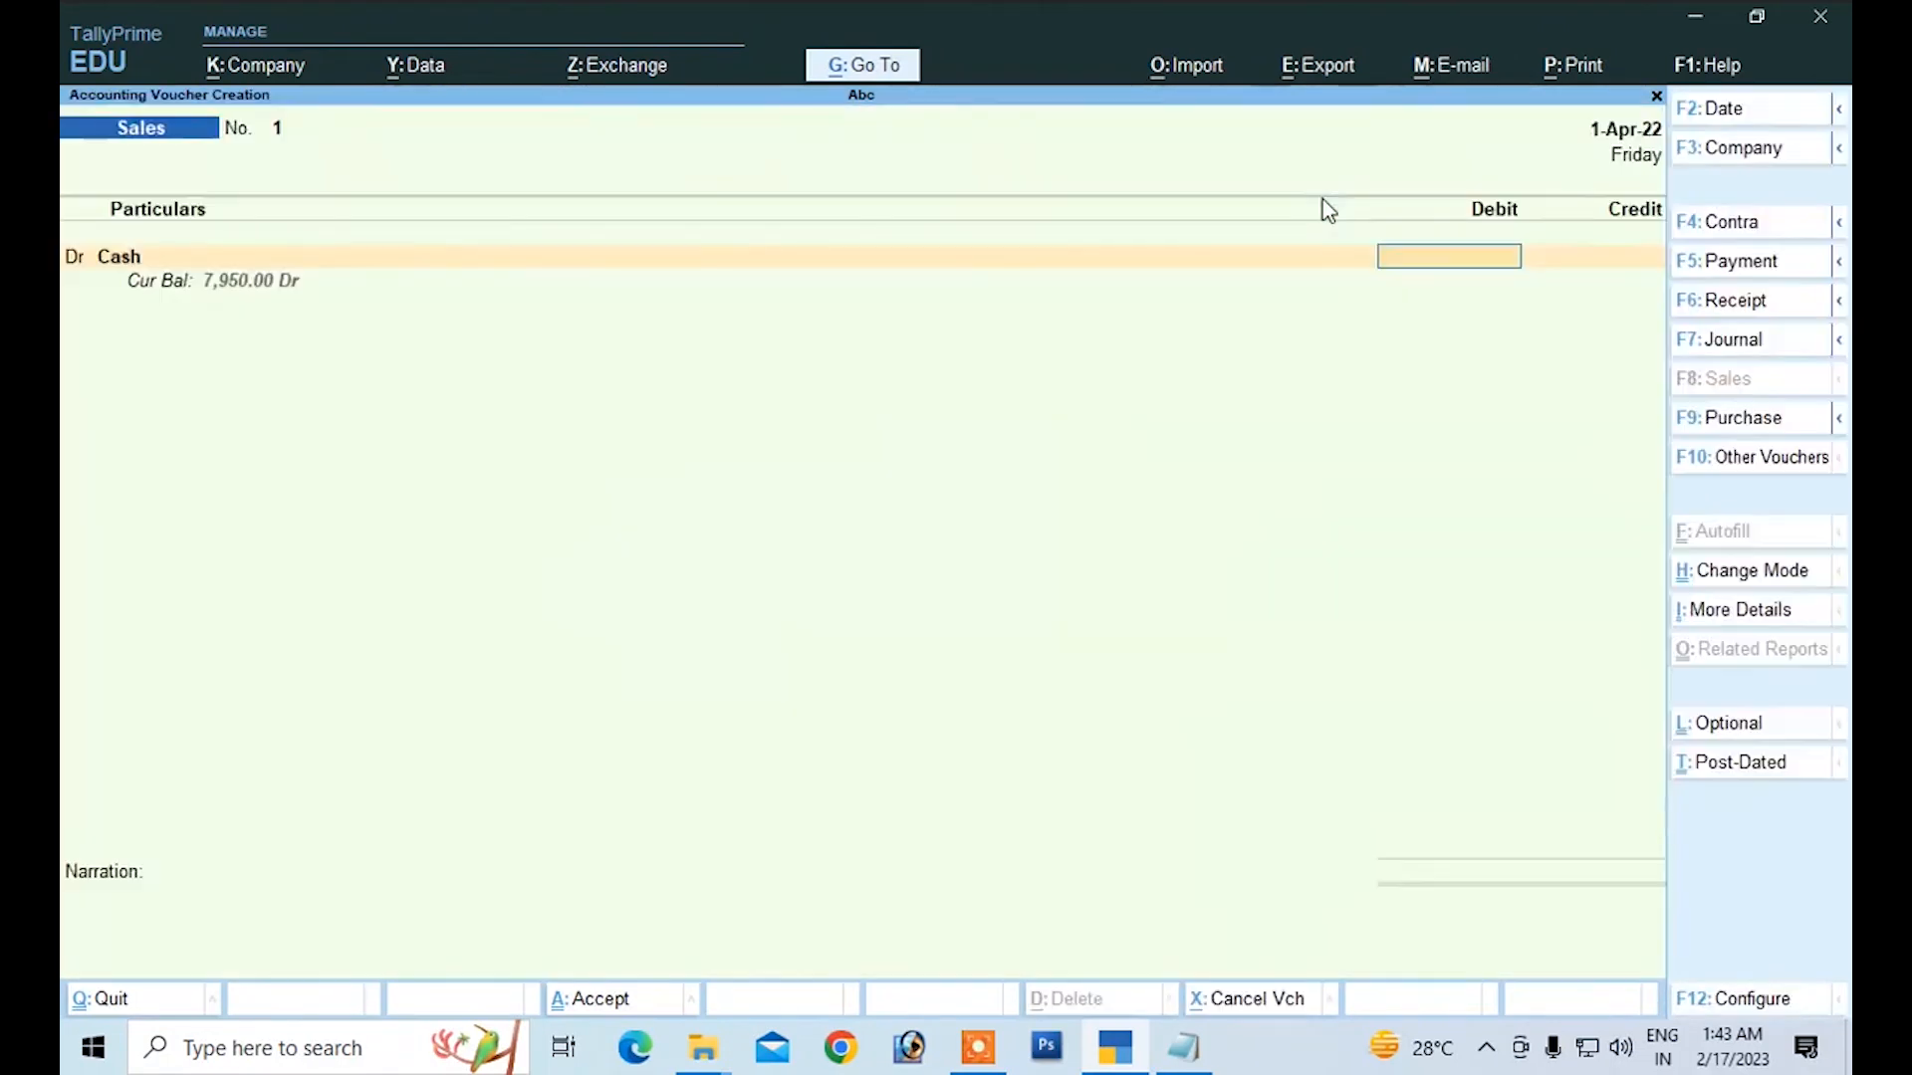
text(10000)
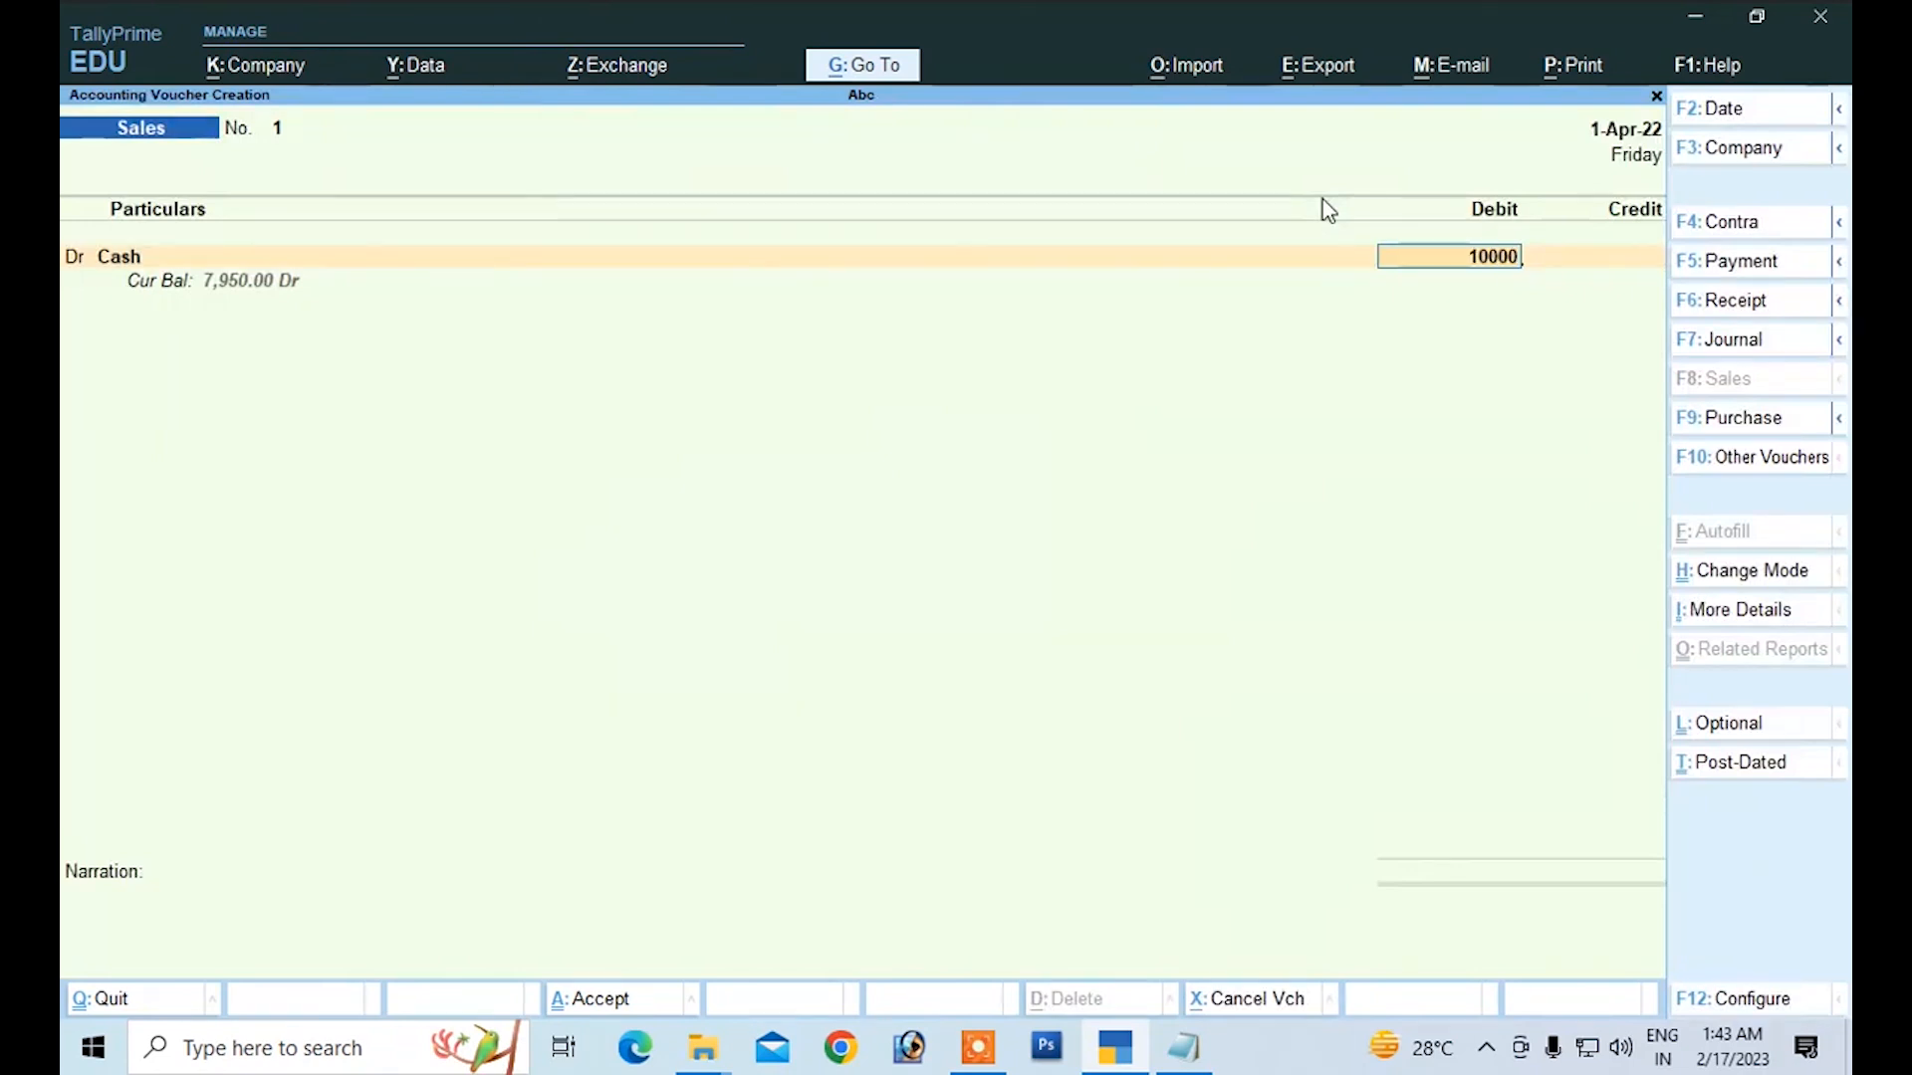
key(Return)
key(alt+c)
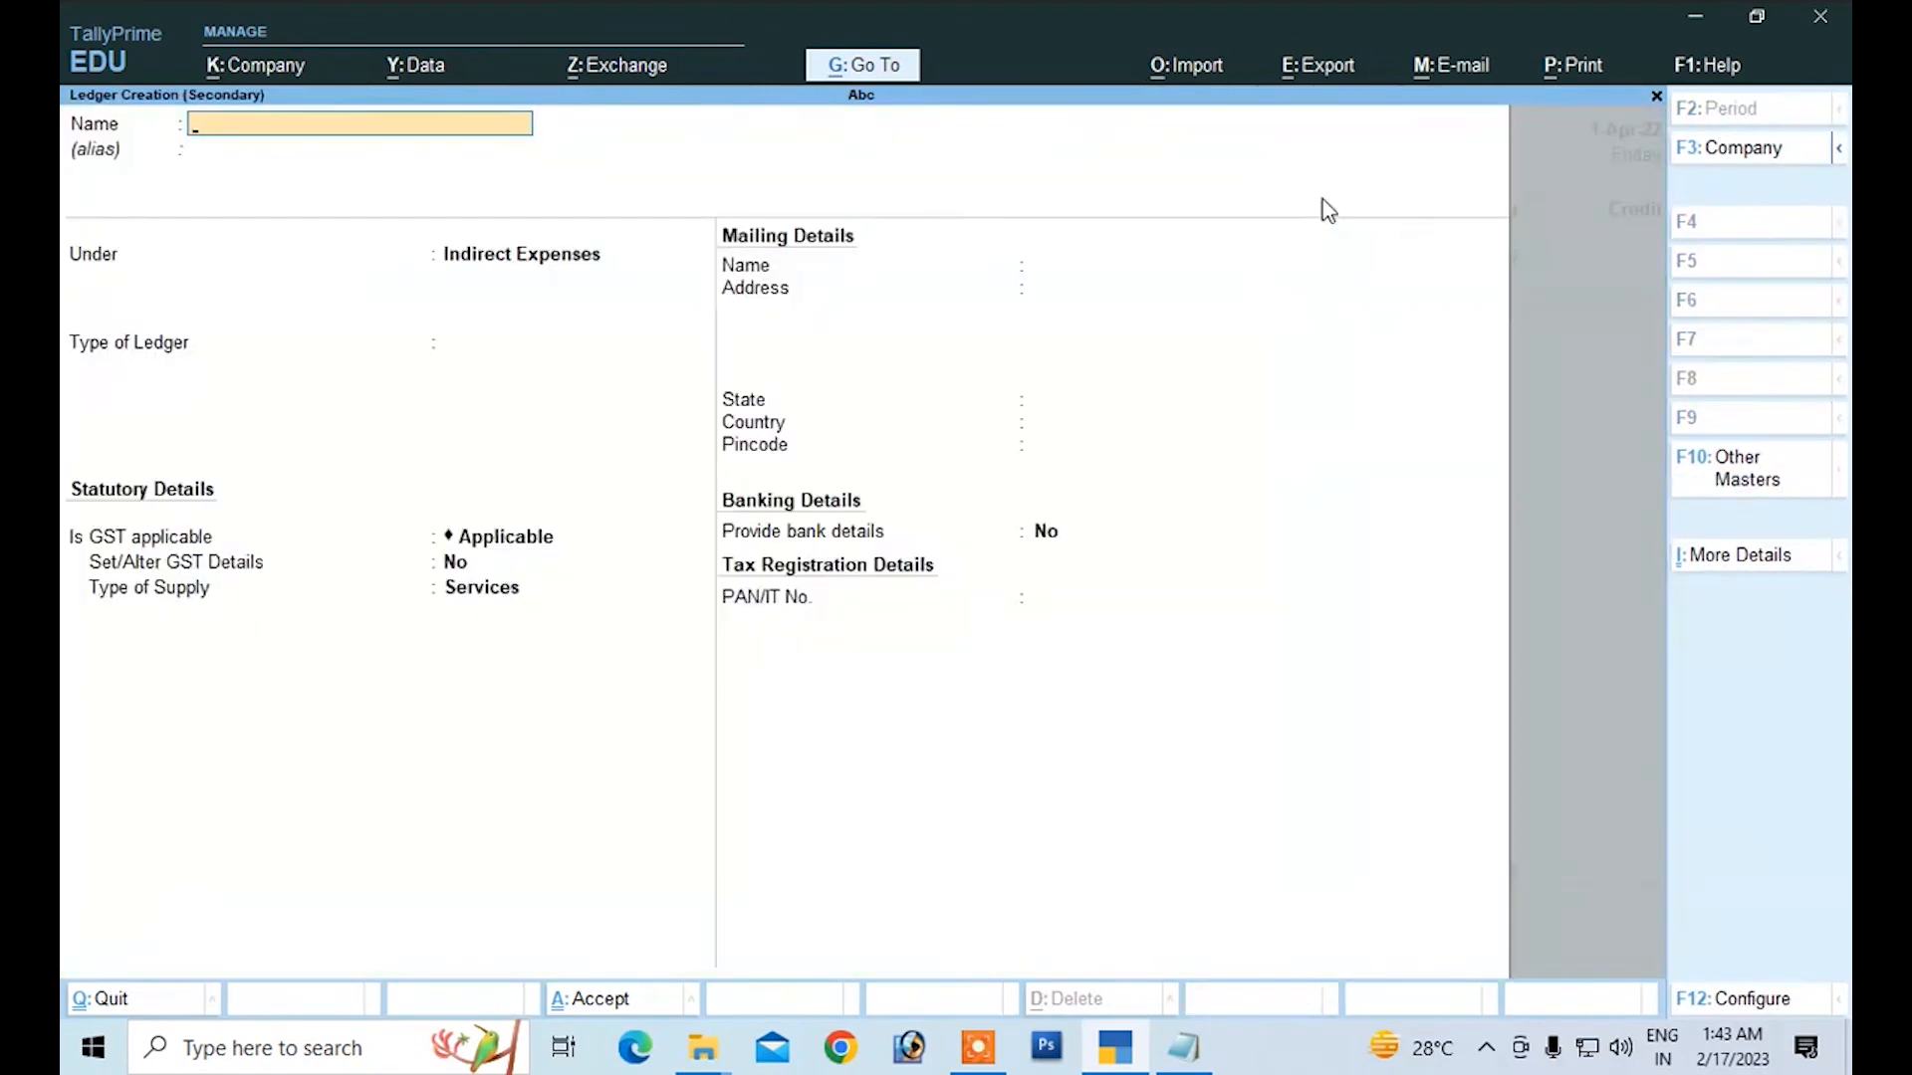
key(Escape)
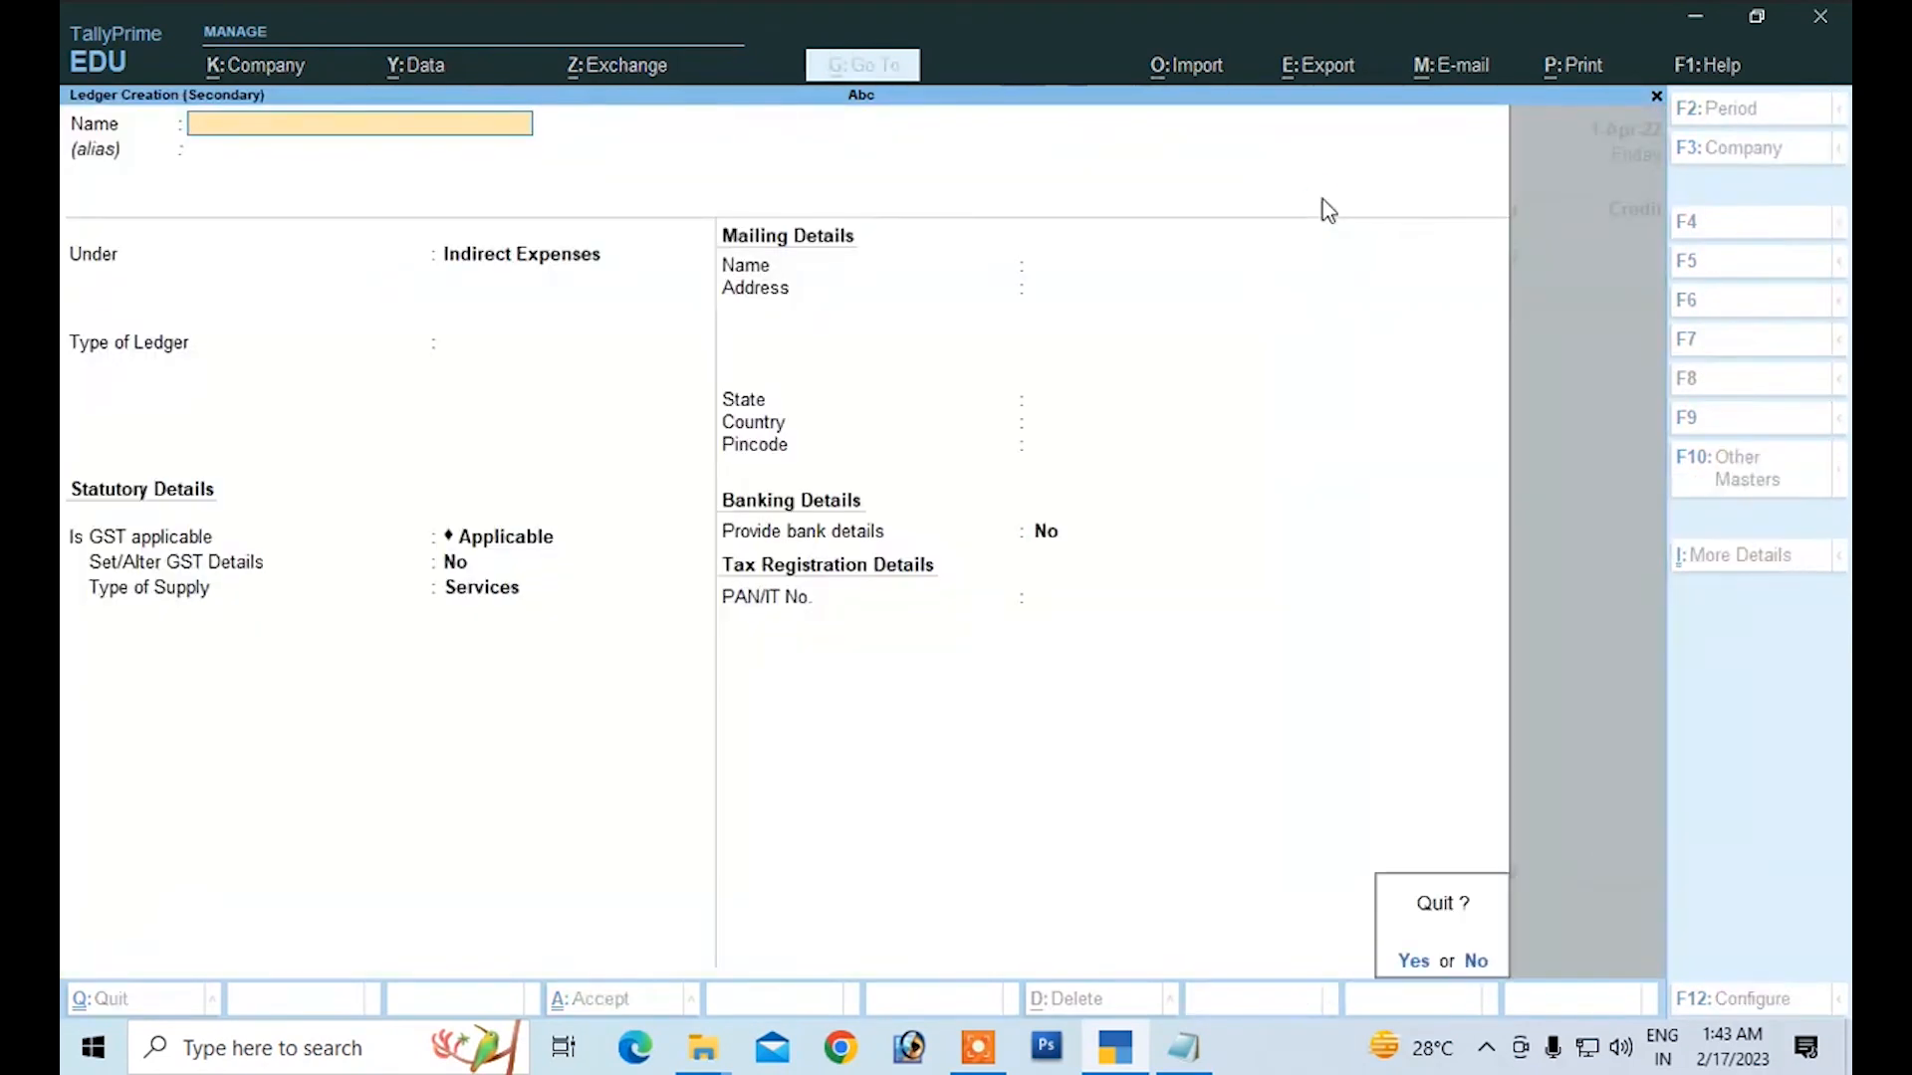
key(y)
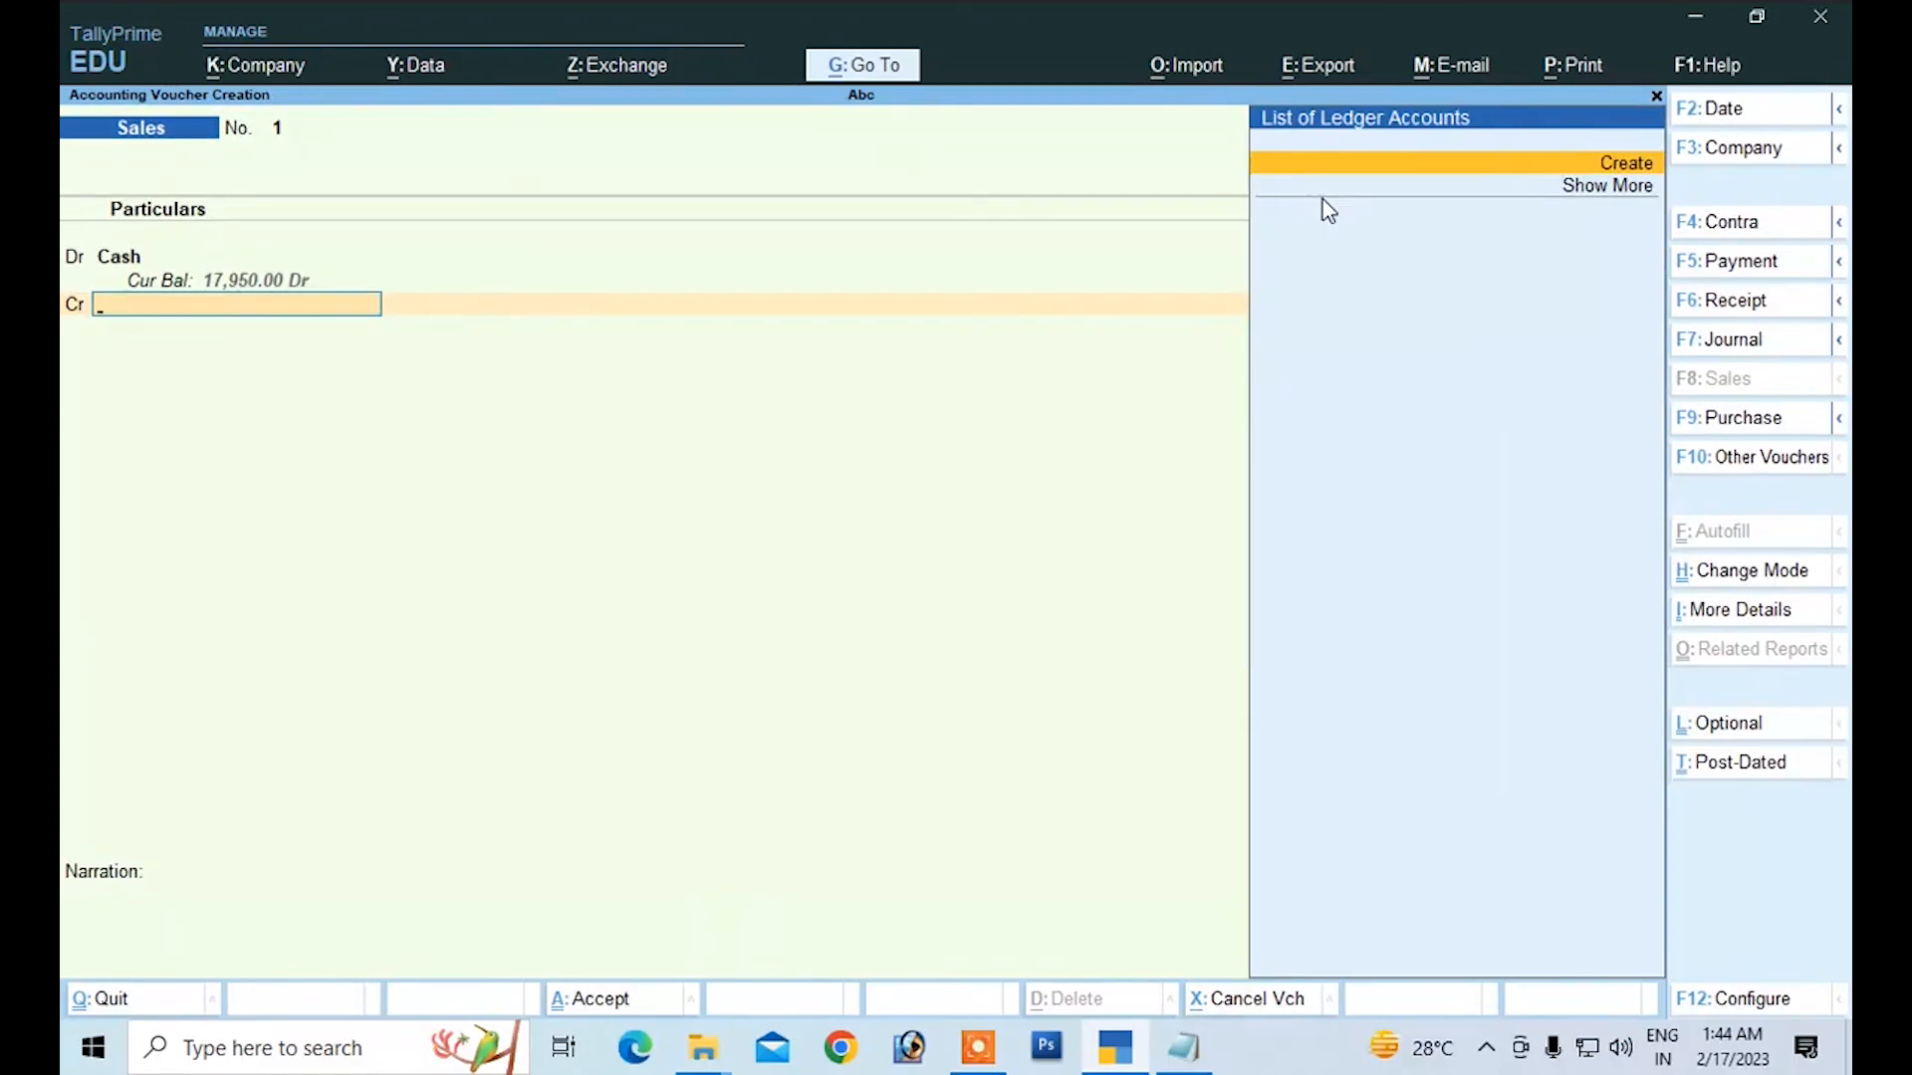
Step: Create a new ledger named Sales under the Sales Accounts group for the Sales voucher's credit line
key(alt+c)
text(Sales)
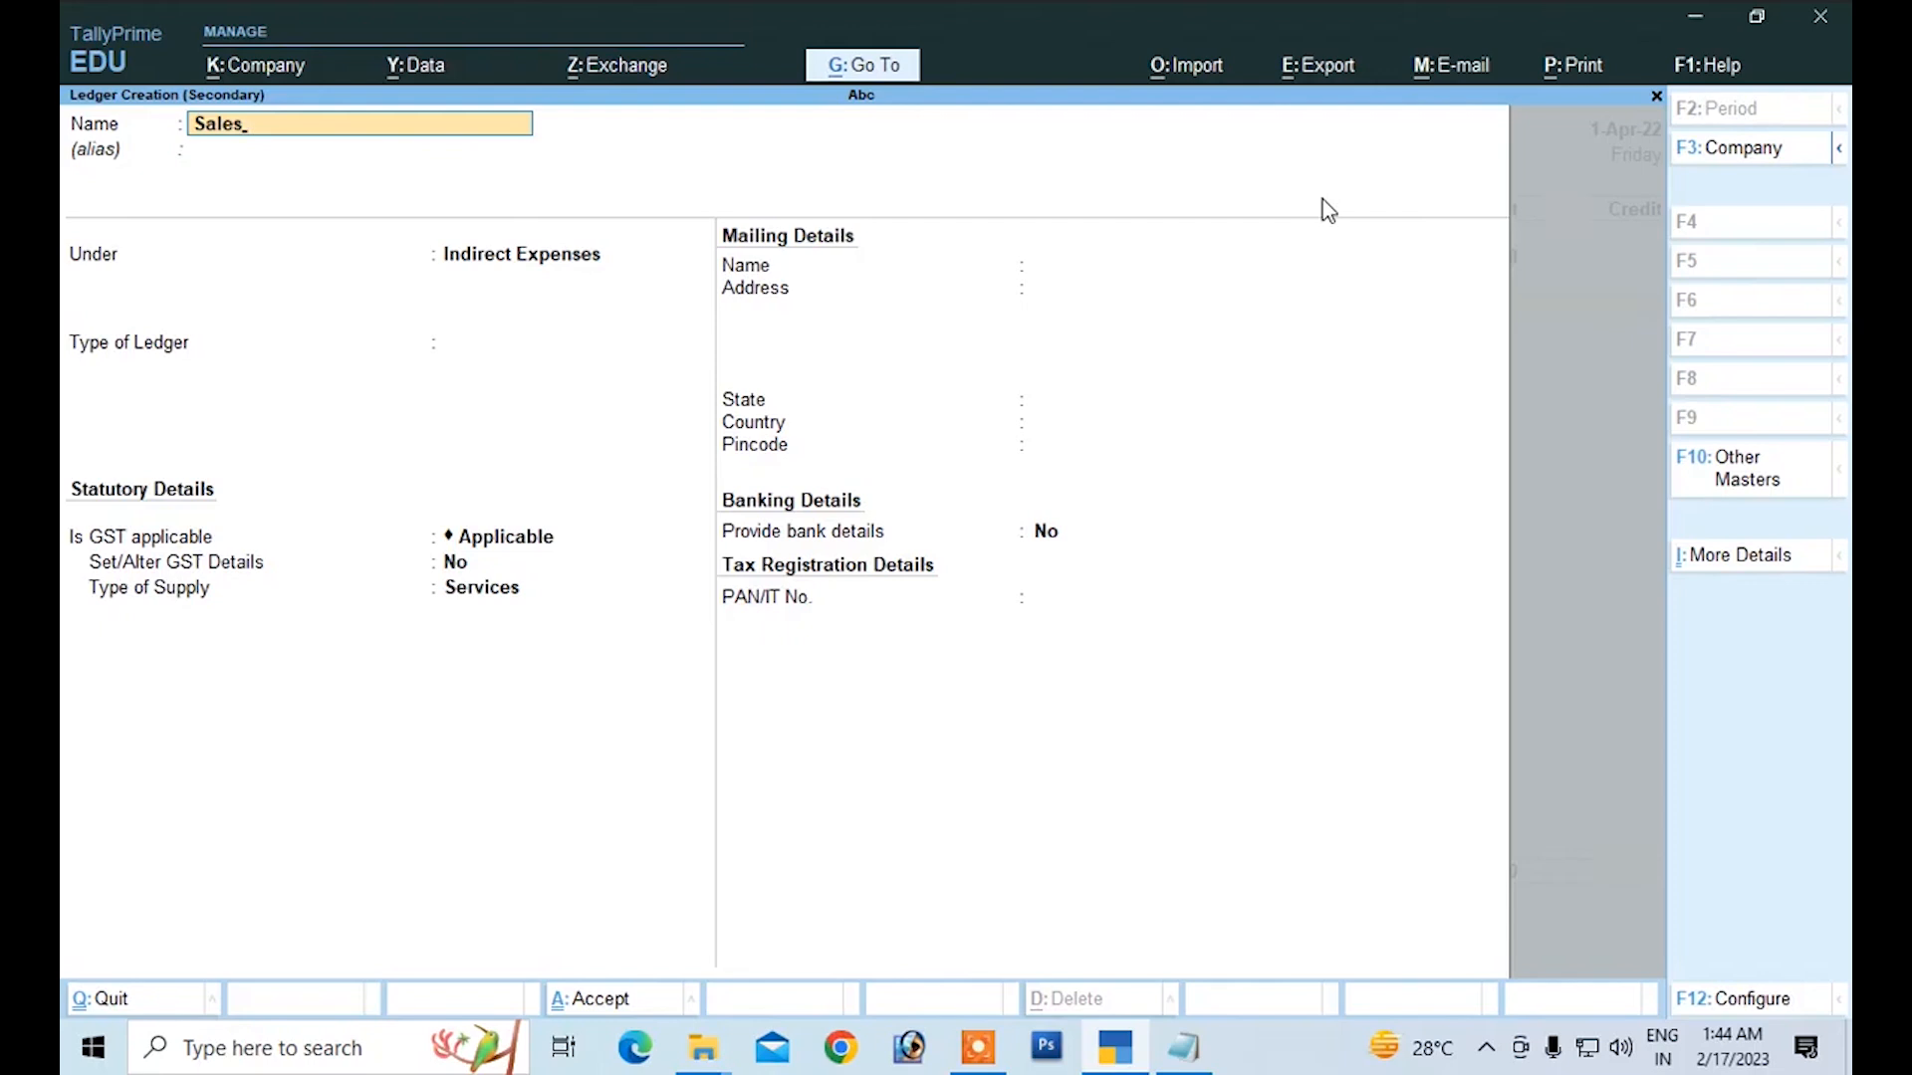
key(Return)
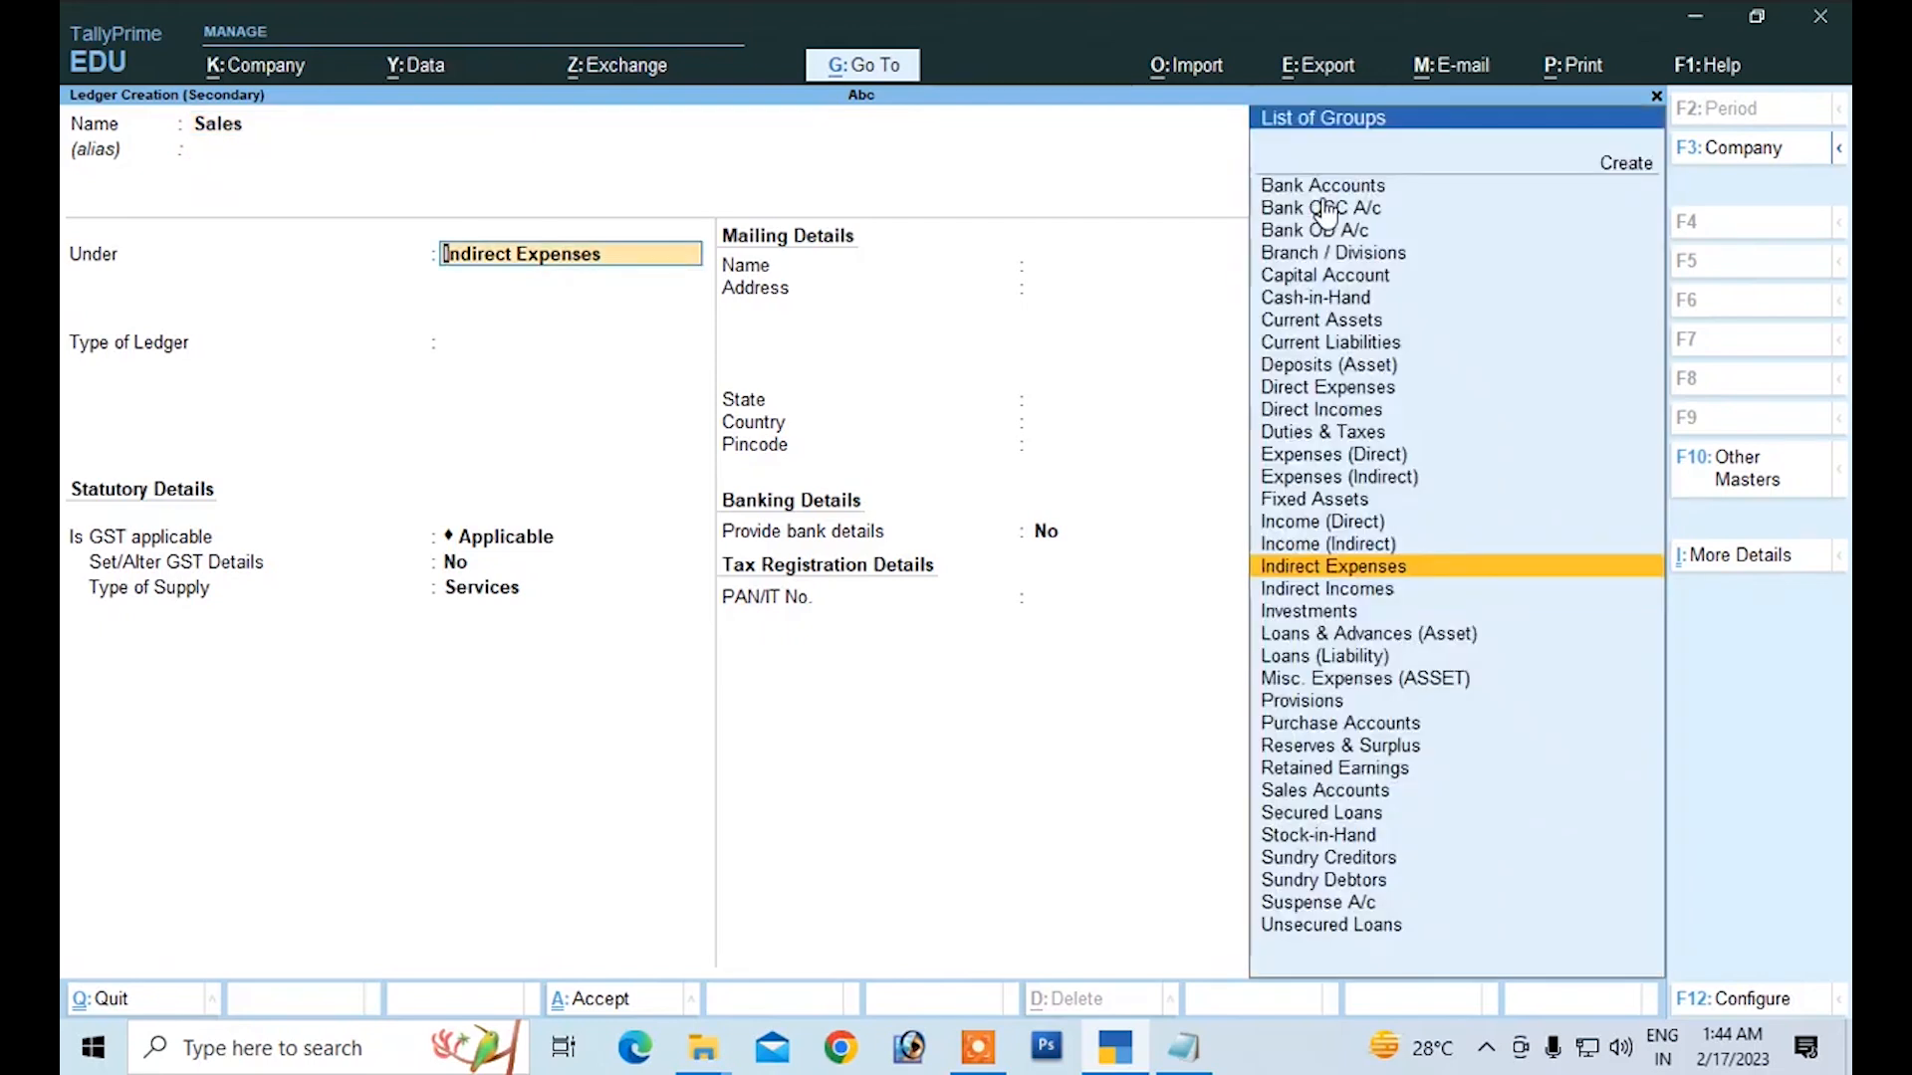
text(S)
key(Down)
key(Up)
key(Down)
key(Up)
key(Return)
Step: Save the Sales ledger with its remaining default options and credit it 10,000 in the Sales voucher
key(Return)
key(Return)
key(Return)
key(Return)
key(Return)
key(Return)
key(Return)
key(Escape)
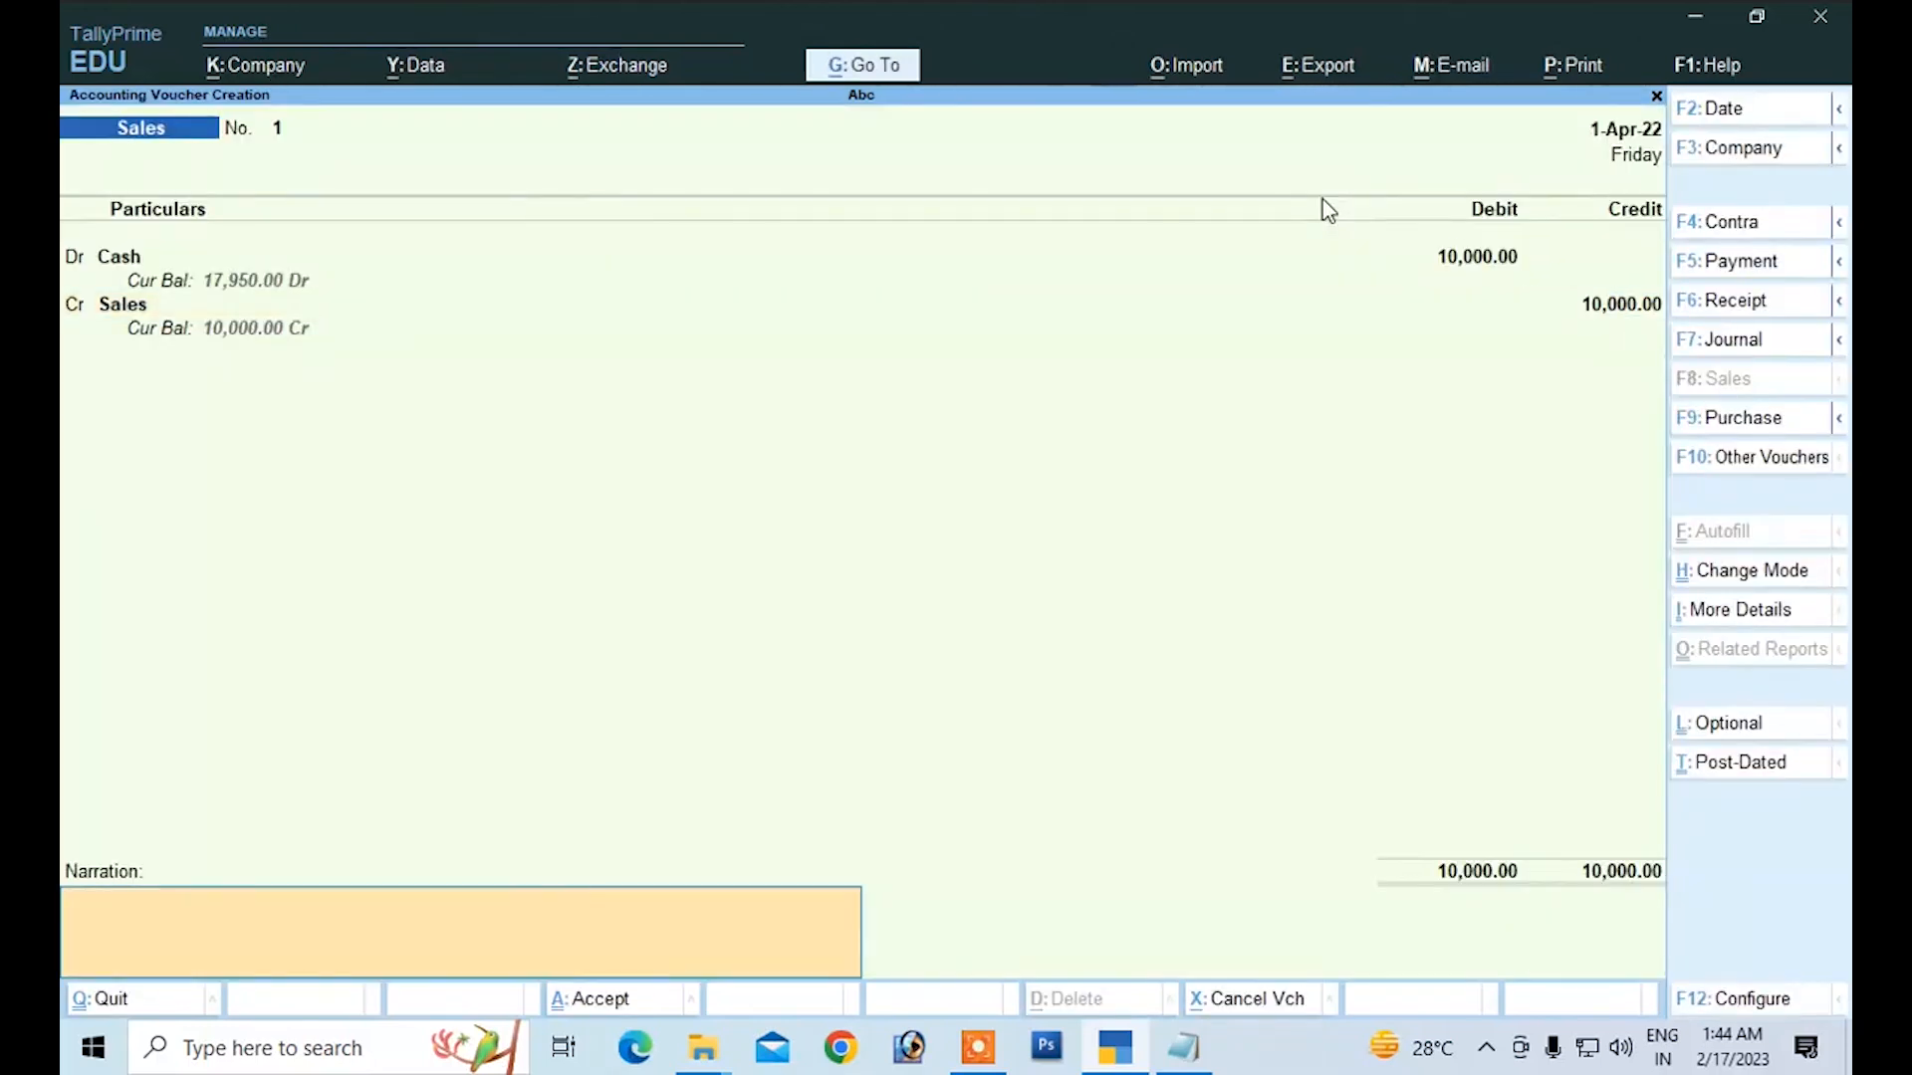
Step: Add the narration "beiing sold" to the Sales voucher and save it
text(b)
text(einnnnnnnnnn)
key(BackSpace)
key(BackSpace)
key(BackSpace)
key(BackSpace)
key(BackSpace)
key(BackSpace)
key(BackSpace)
key(BackSpace)
key(BackSpace)
key(BackSpace)
key(BackSpace)
key(BackSpace)
key(Return)
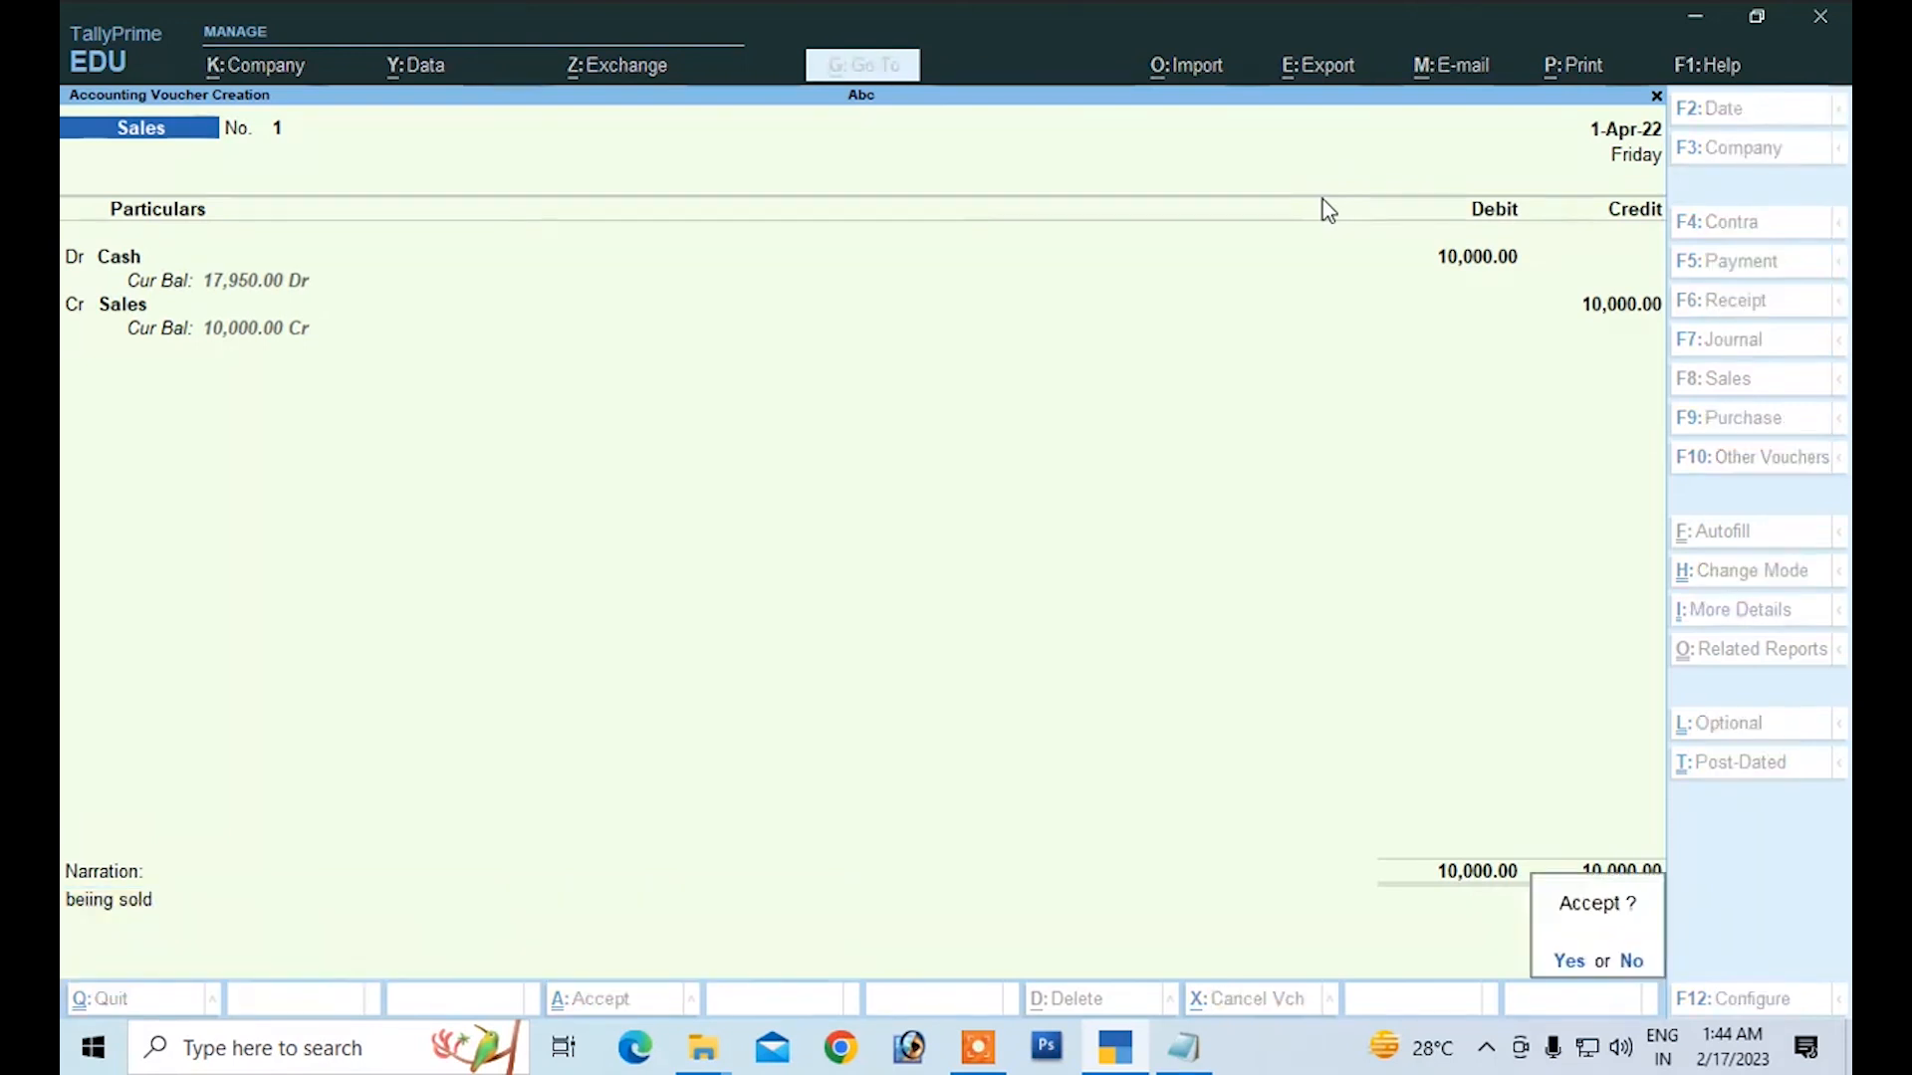
key(Return)
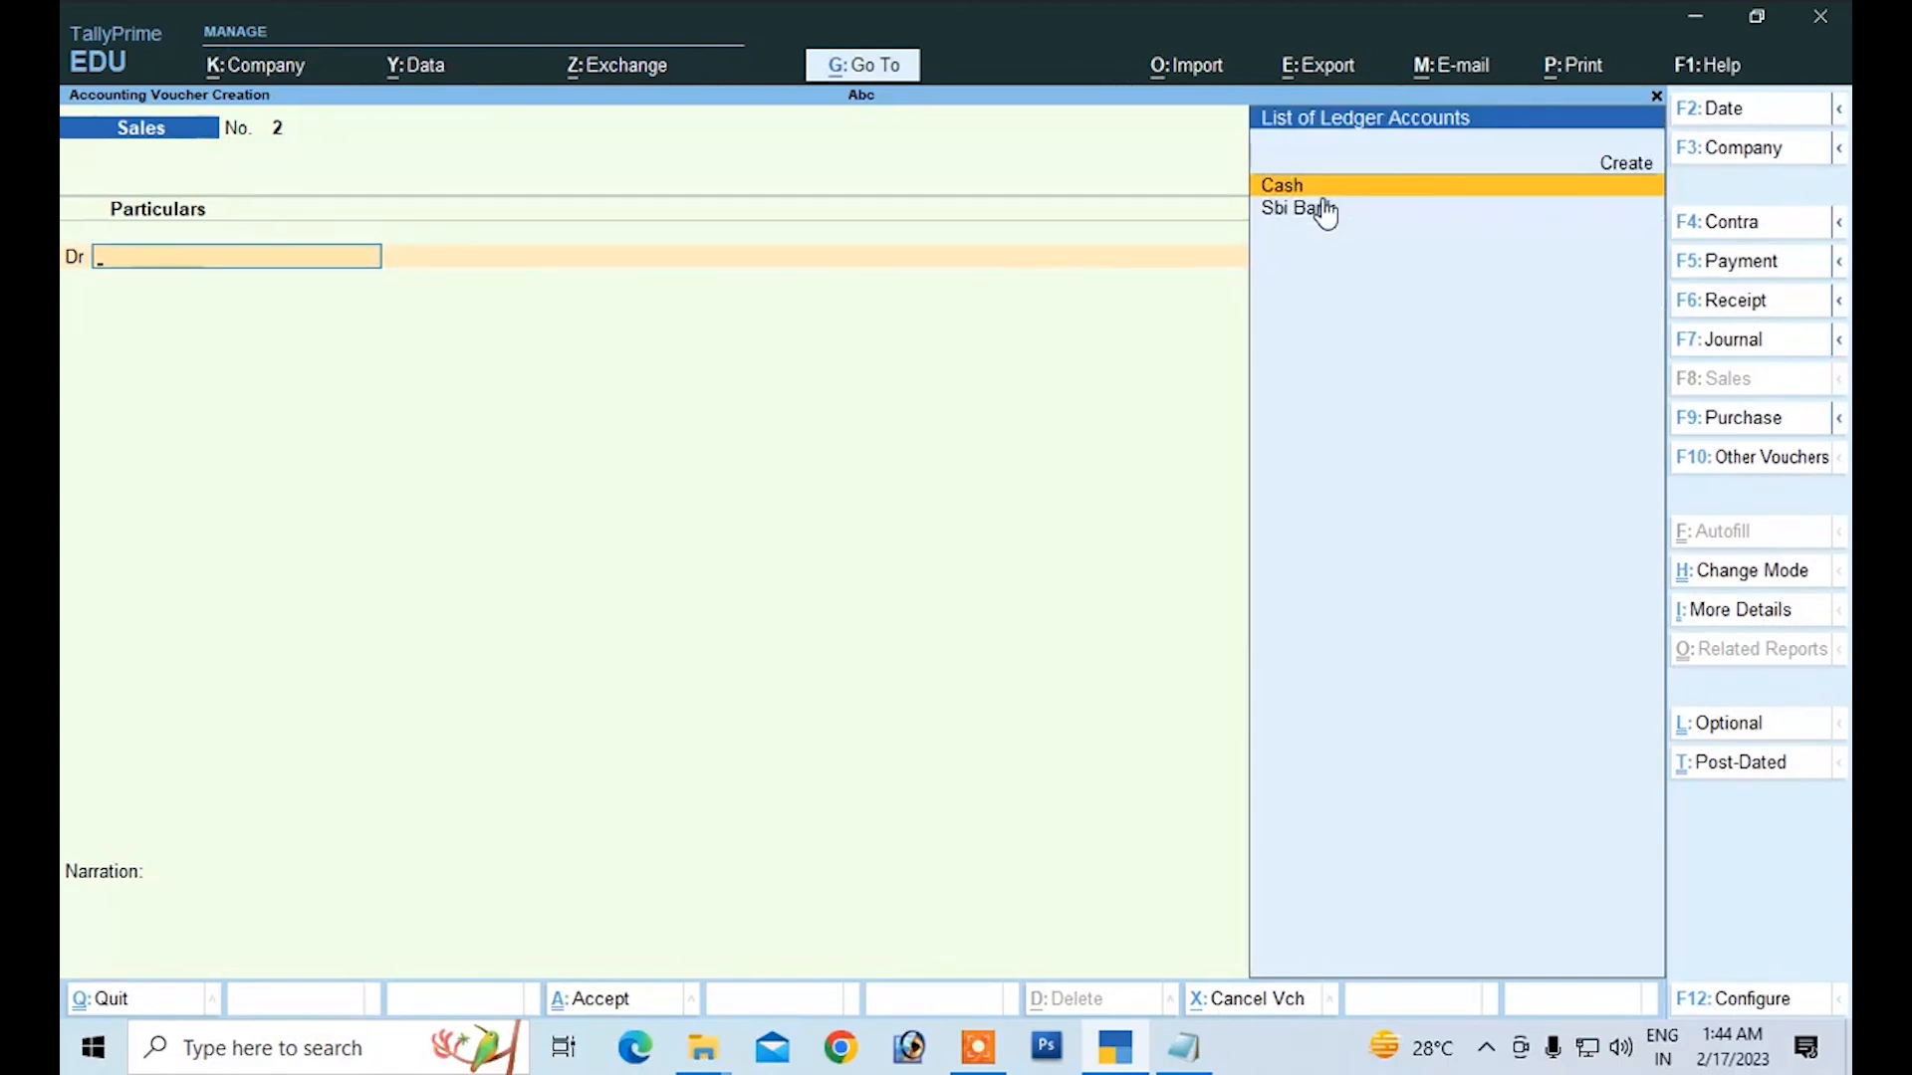
Step: Start a Purchase voucher in As Voucher mode, leaving the supplier invoice number and date blank
click(1693, 428)
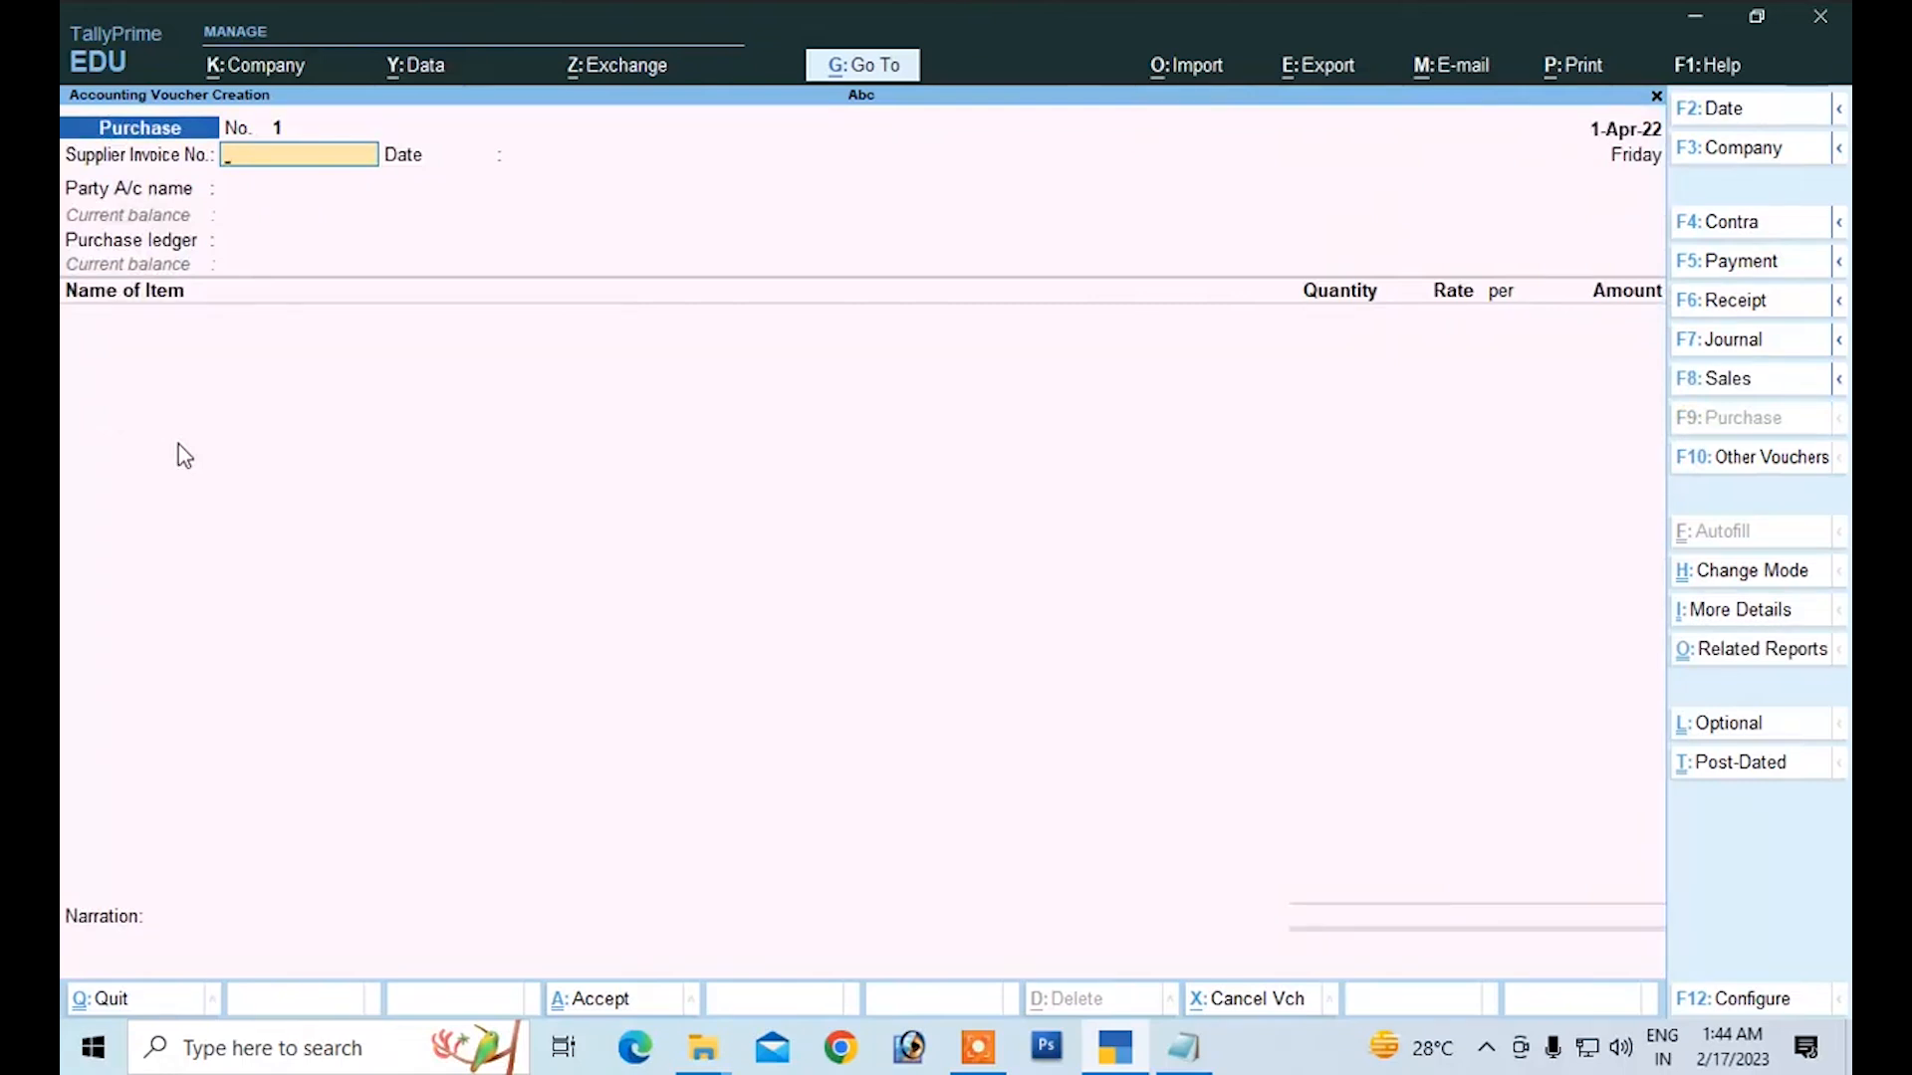
click(1753, 571)
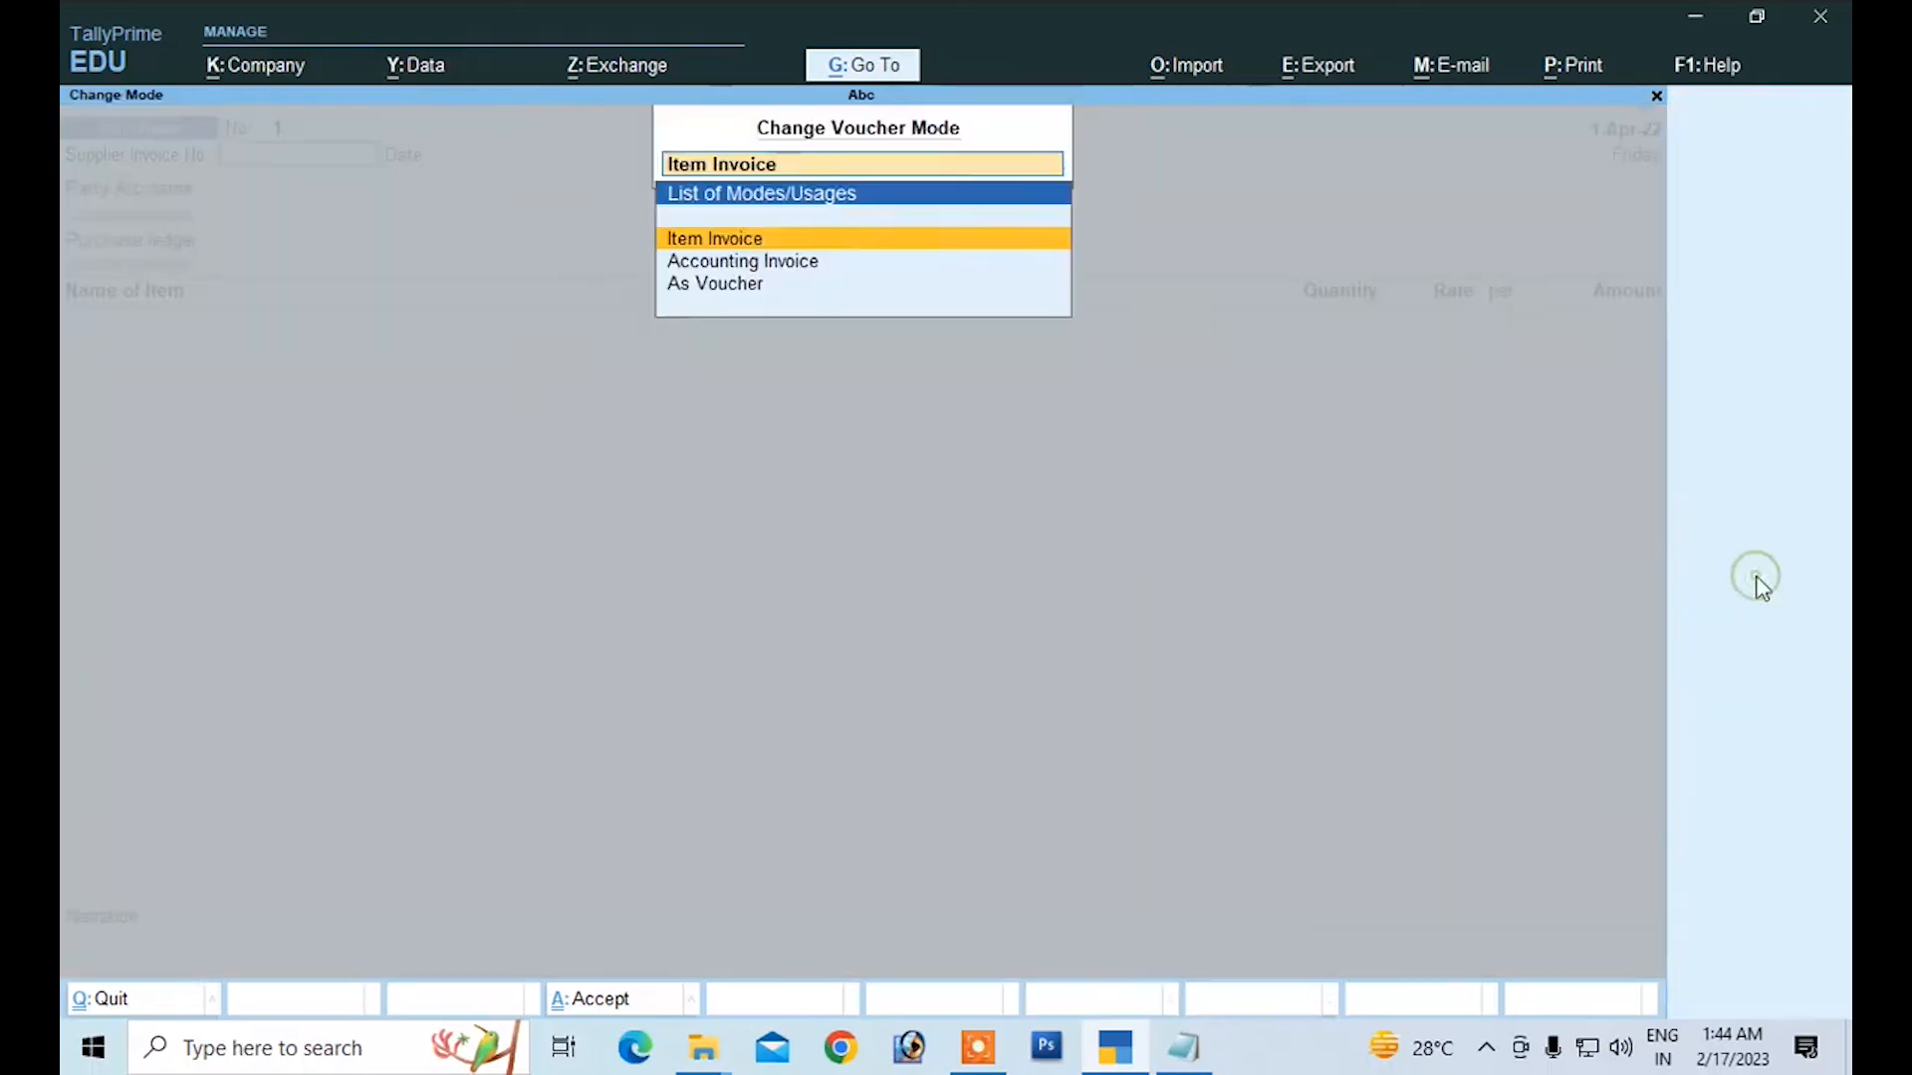
click(726, 294)
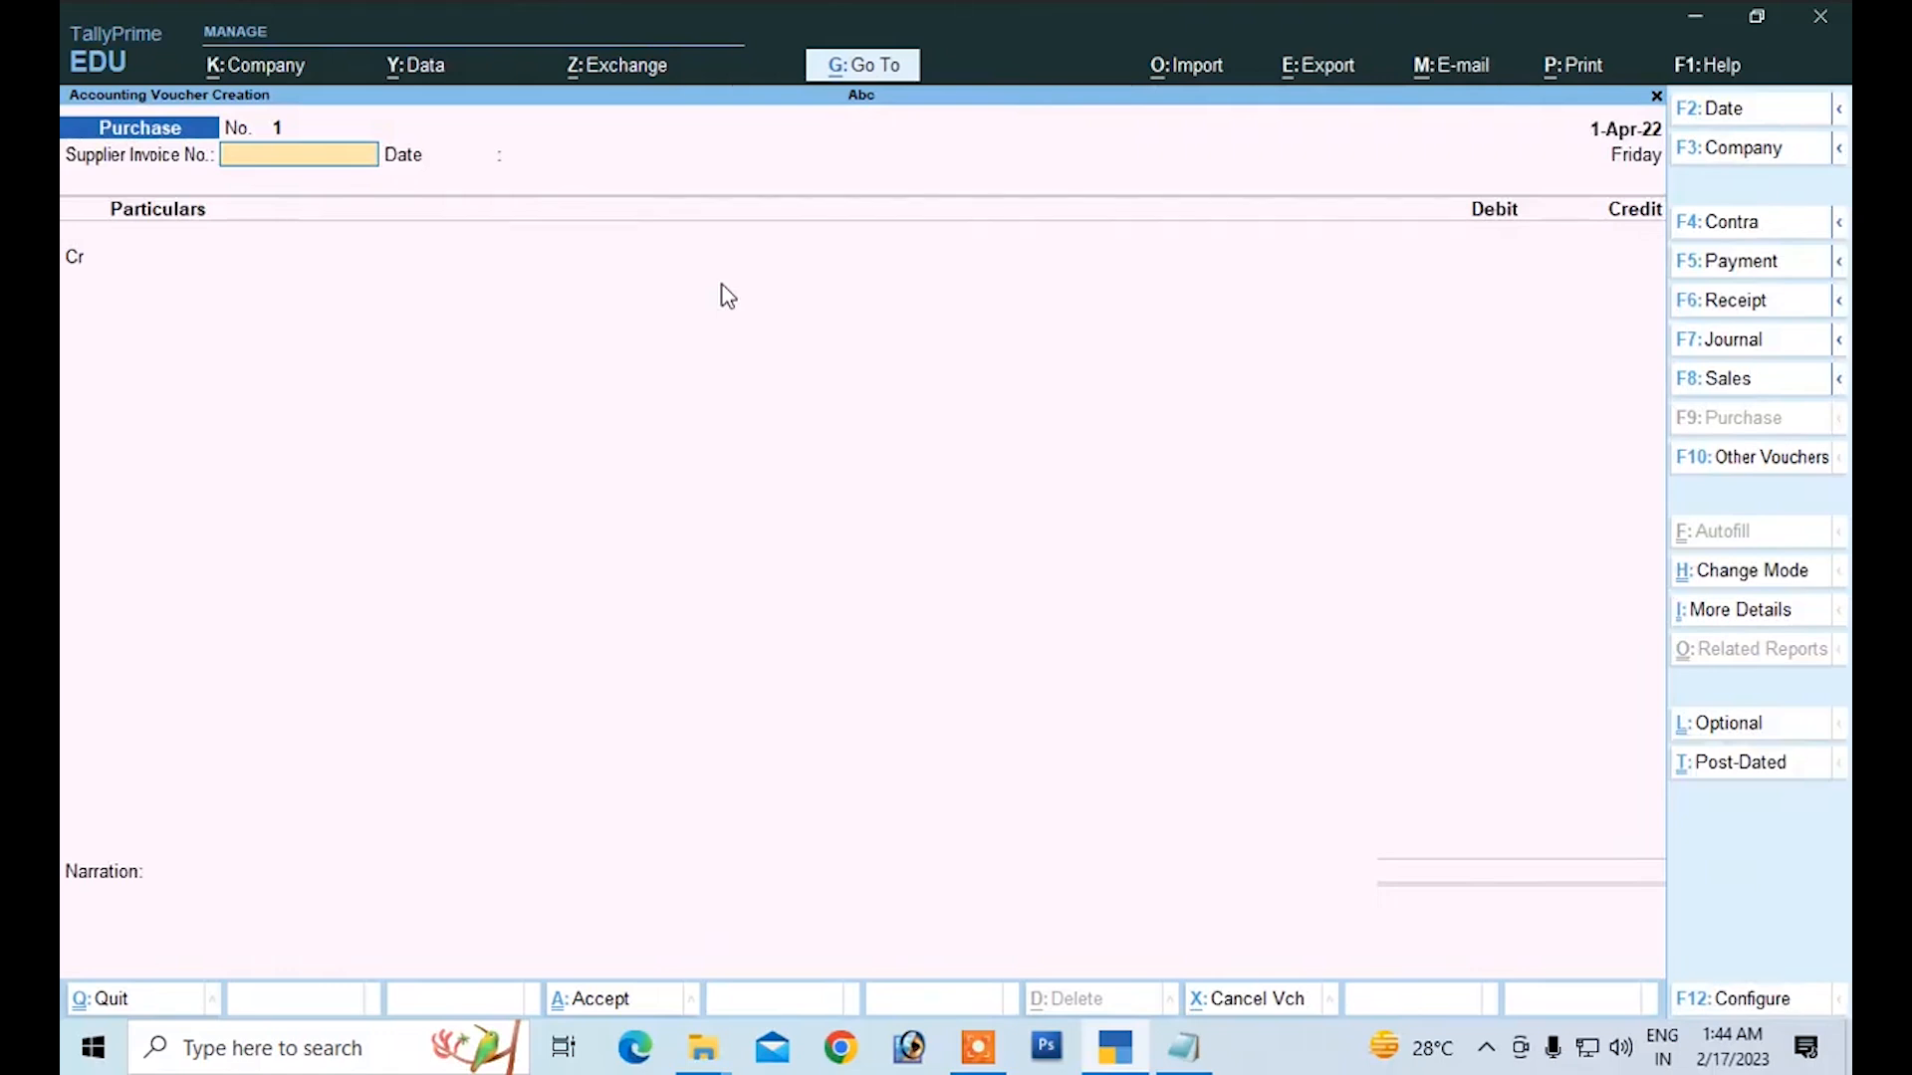
key(Return)
key(Return)
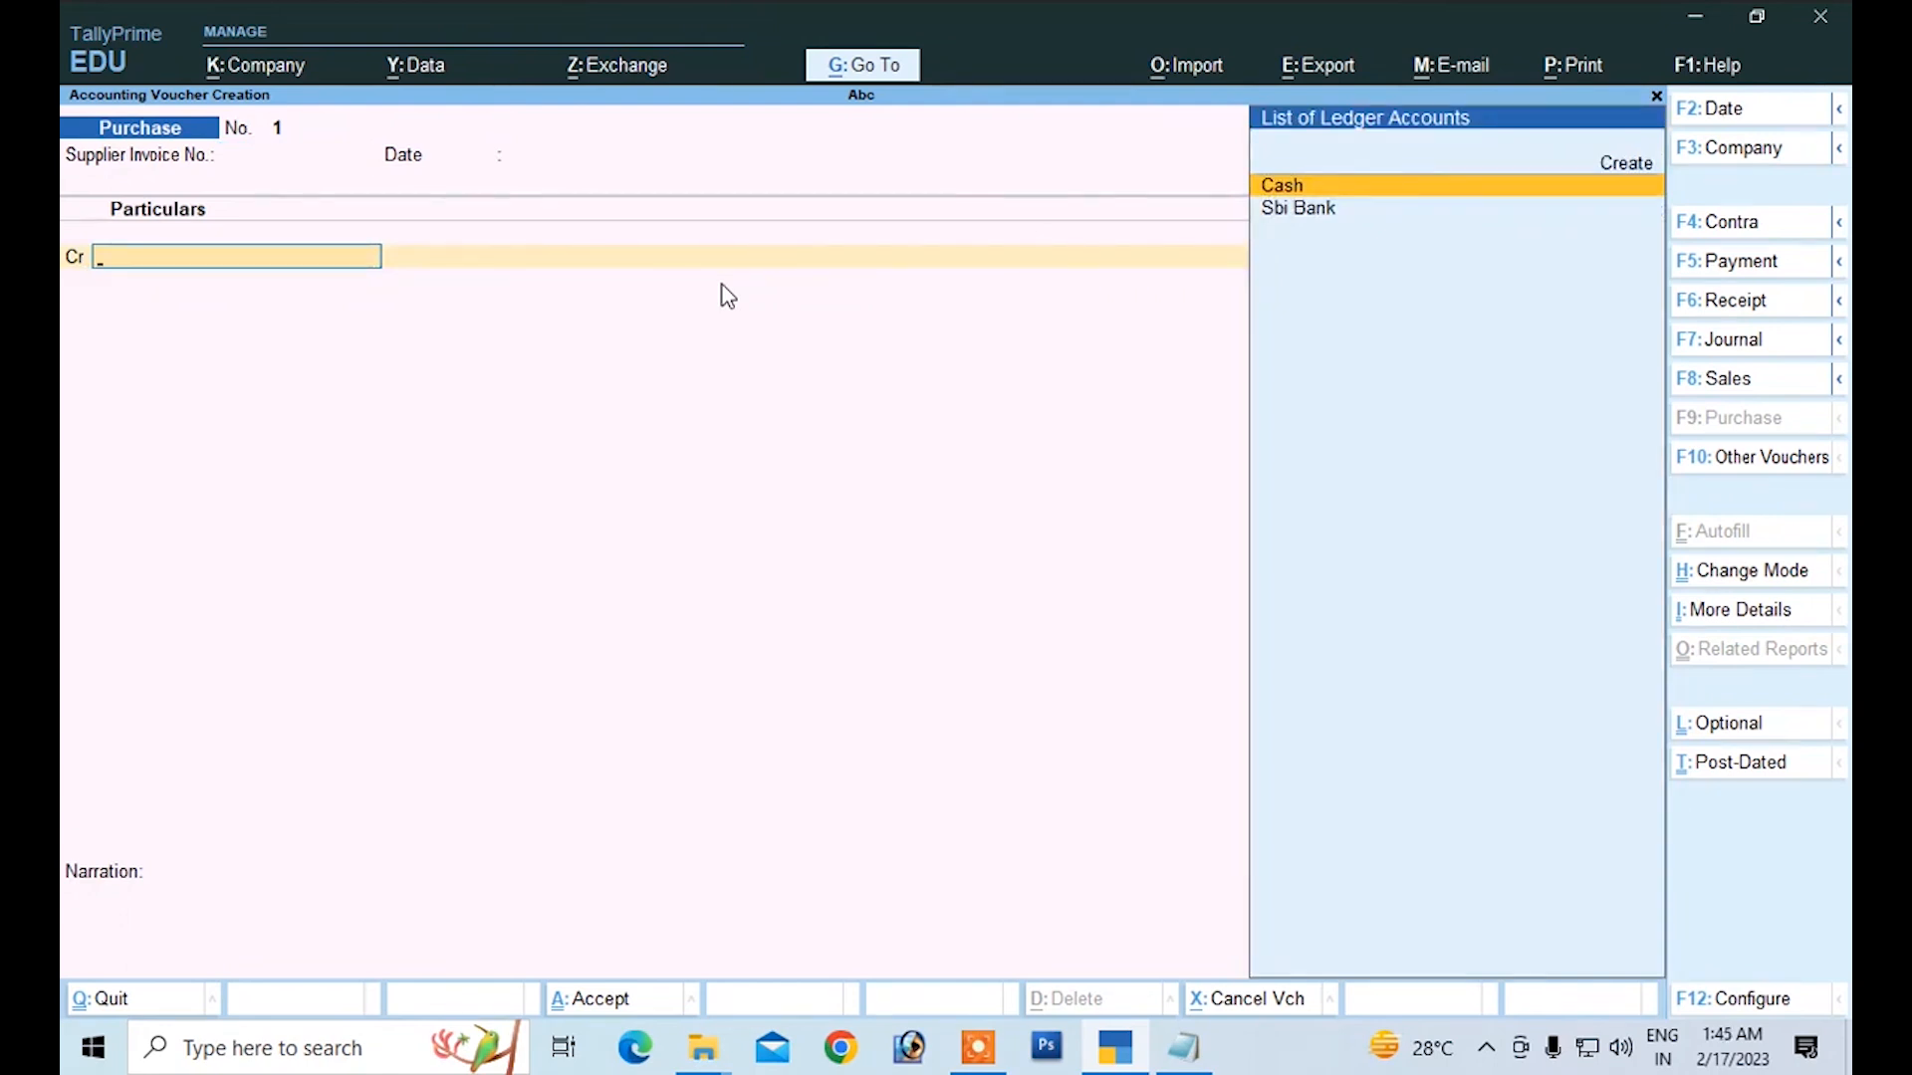
Step: Check the purchase entry in the Notepad notes and credit Cash 10000 in the Purchase voucher, keeping the default receipt and party details
key(alt+Tab)
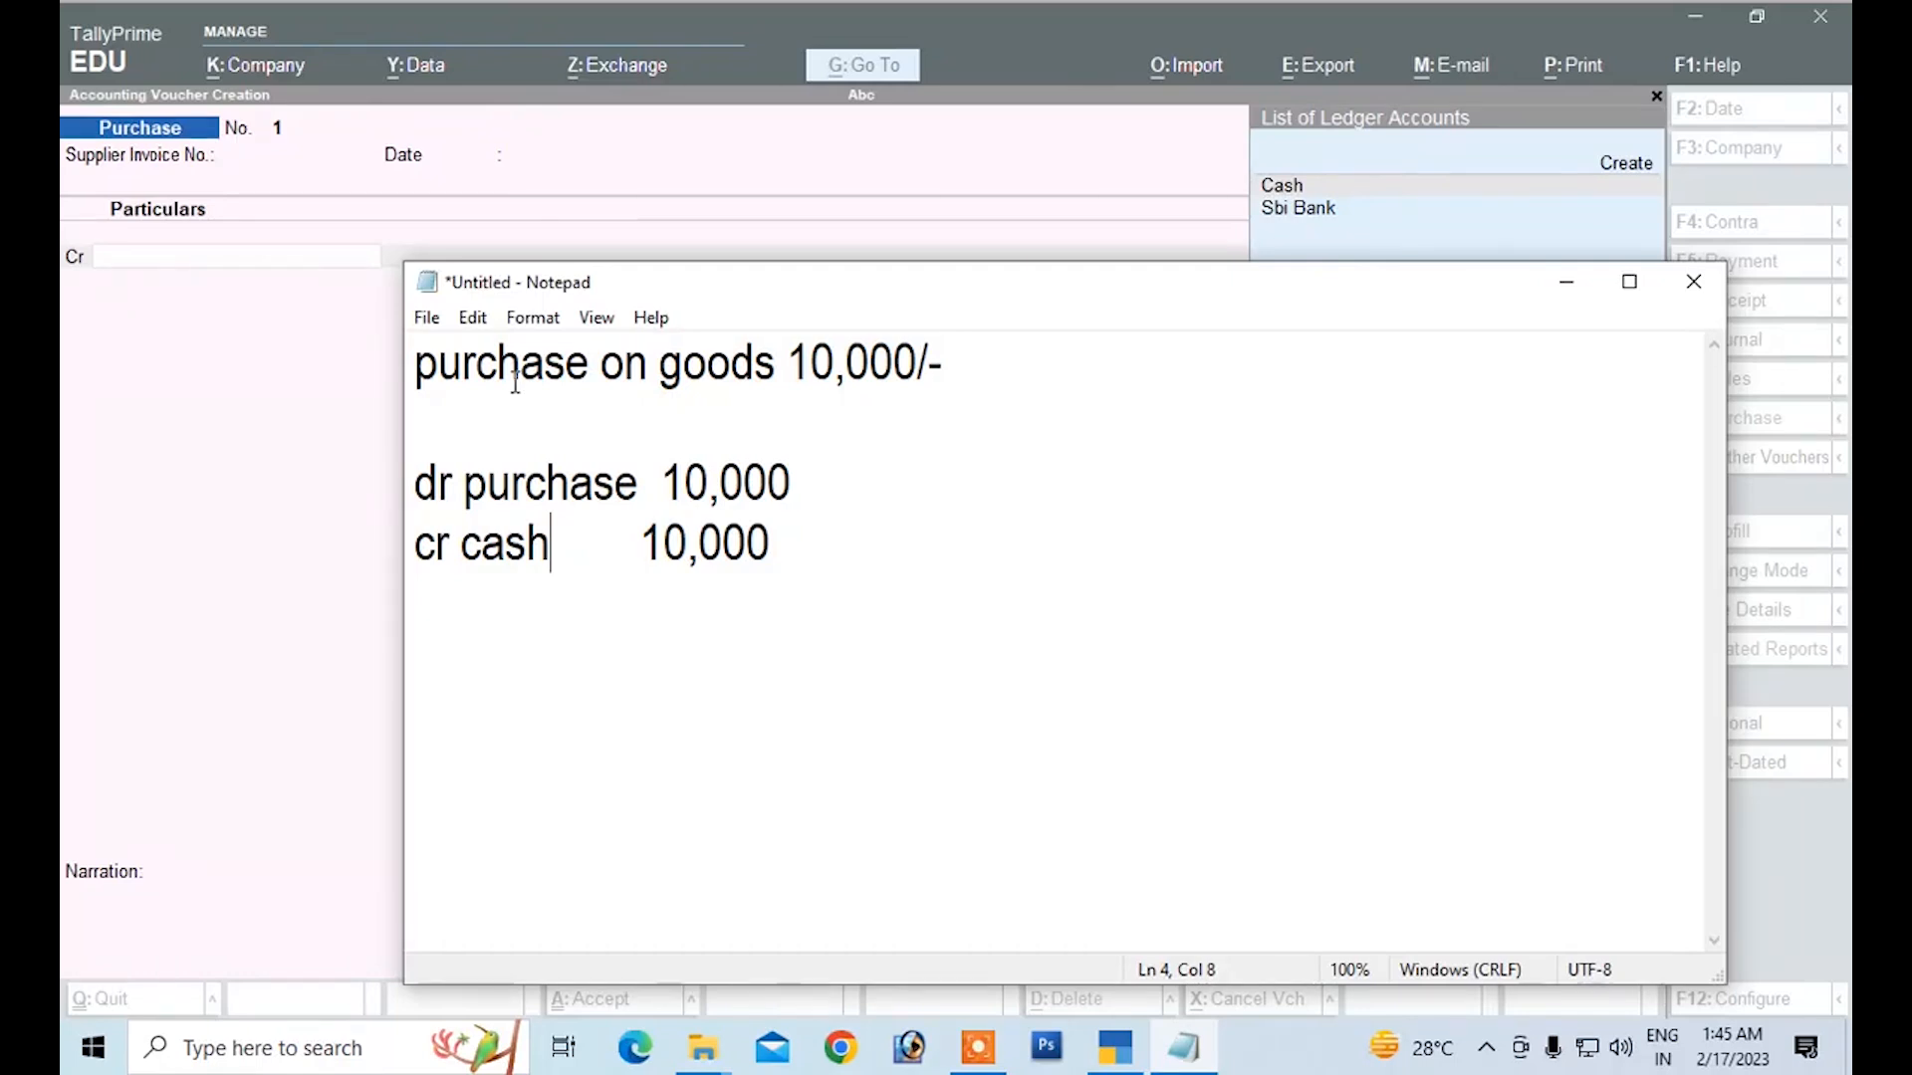
click(157, 261)
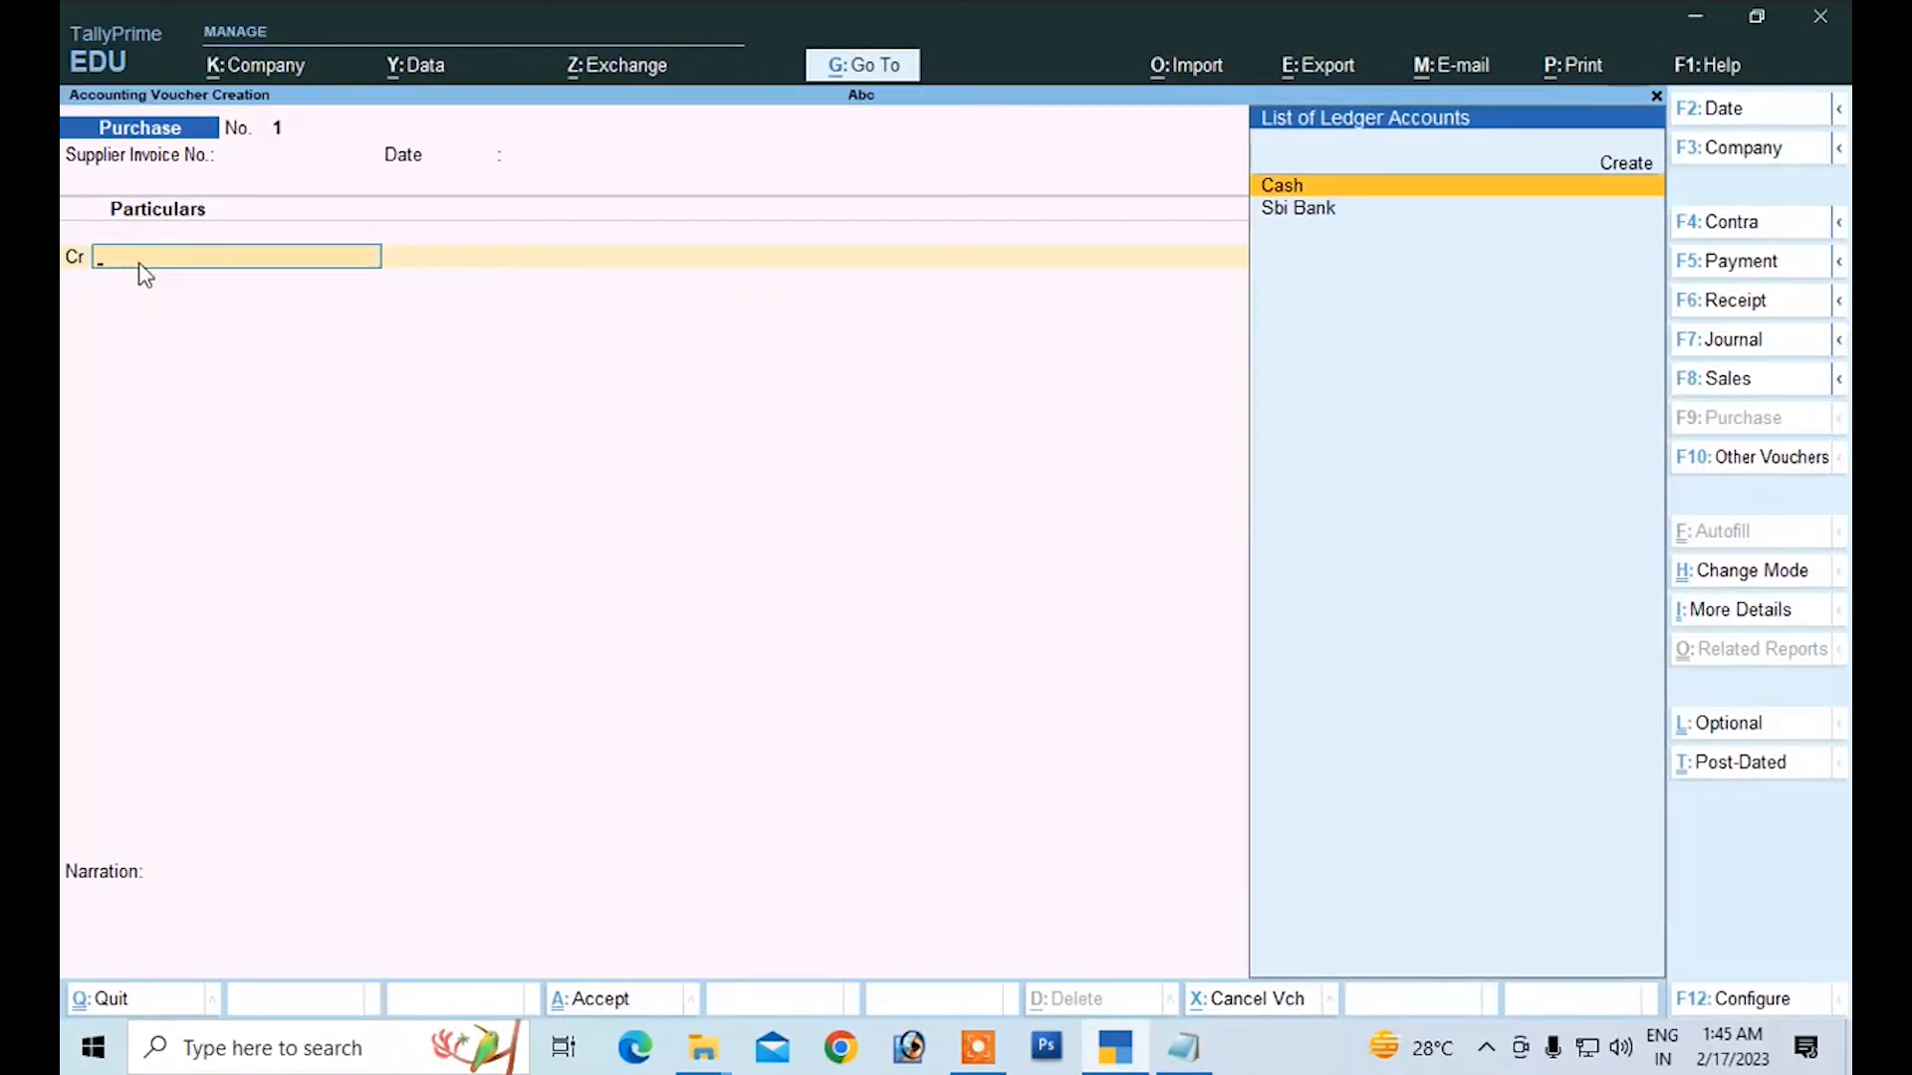
click(1285, 199)
key(Return)
key(Return)
key(Return)
key(Return)
key(Return)
key(Return)
key(Return)
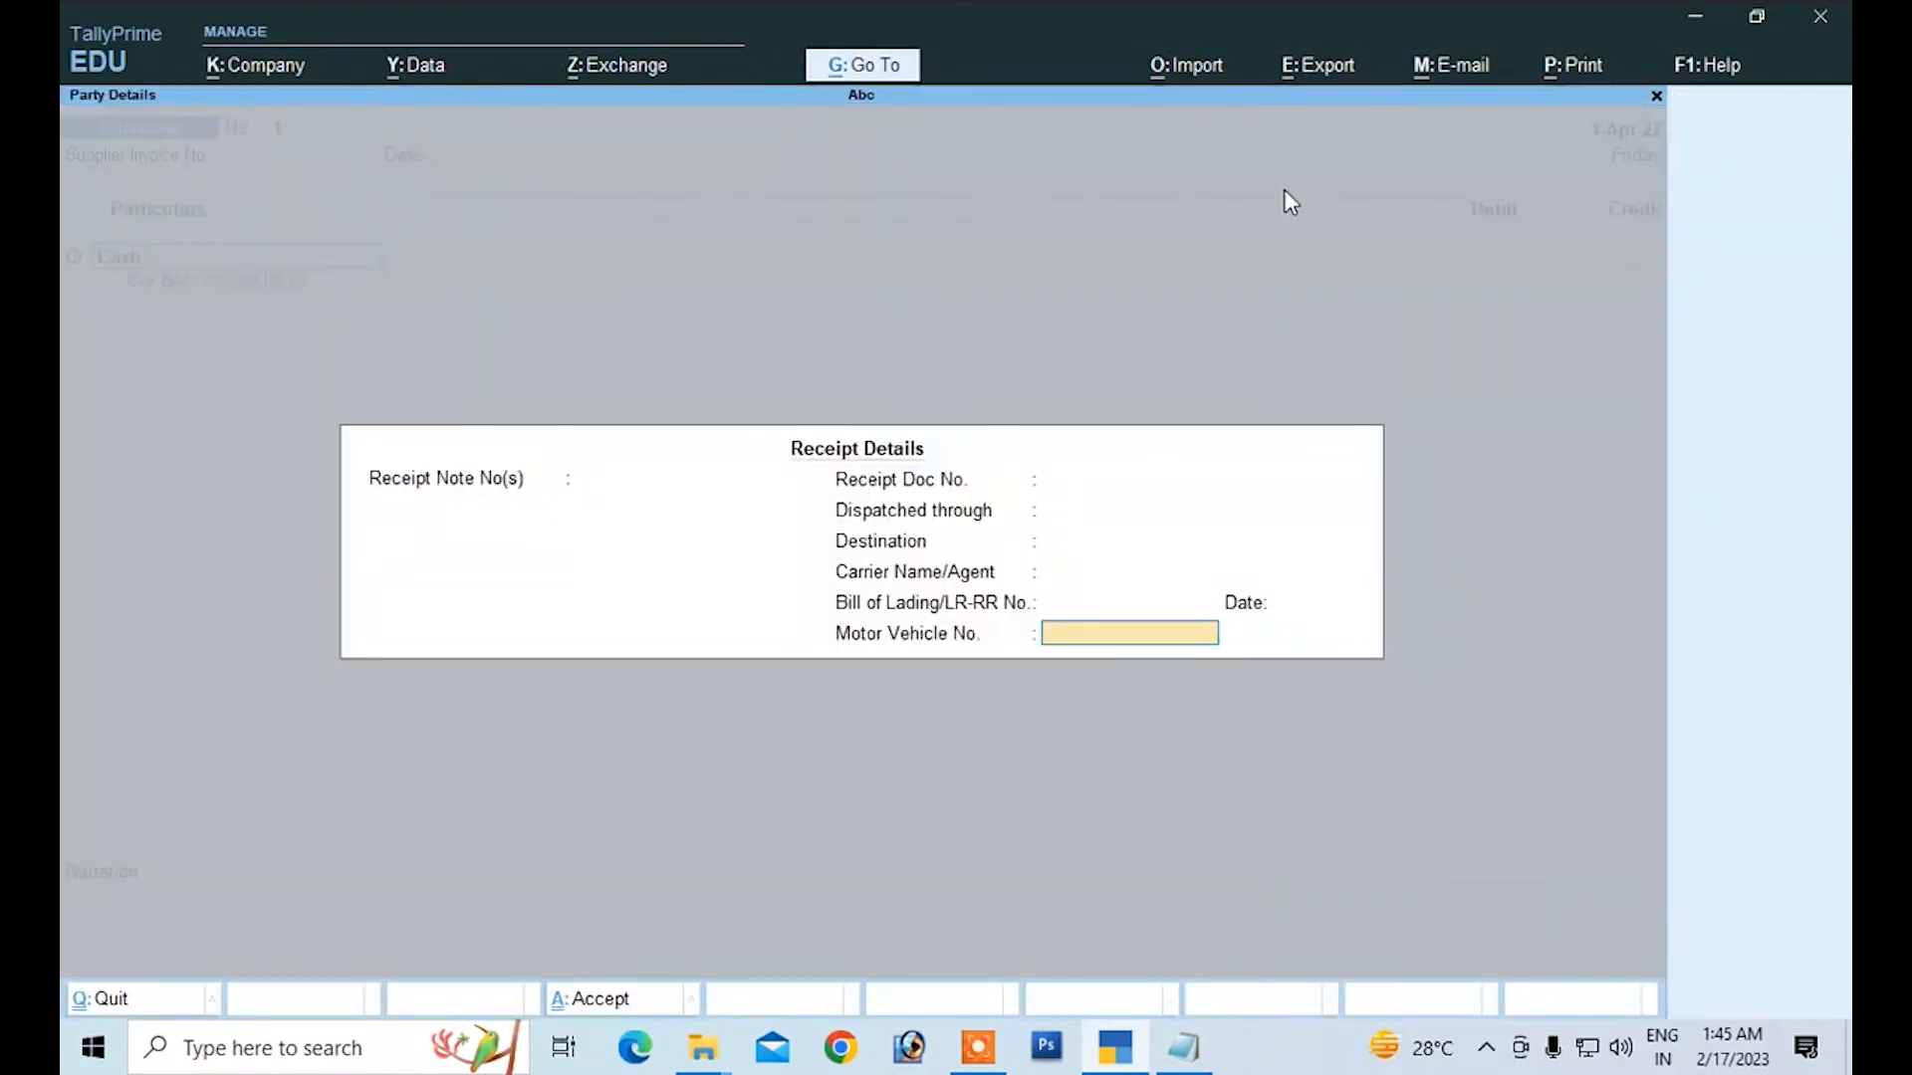
key(Return)
key(Return)
key(Return)
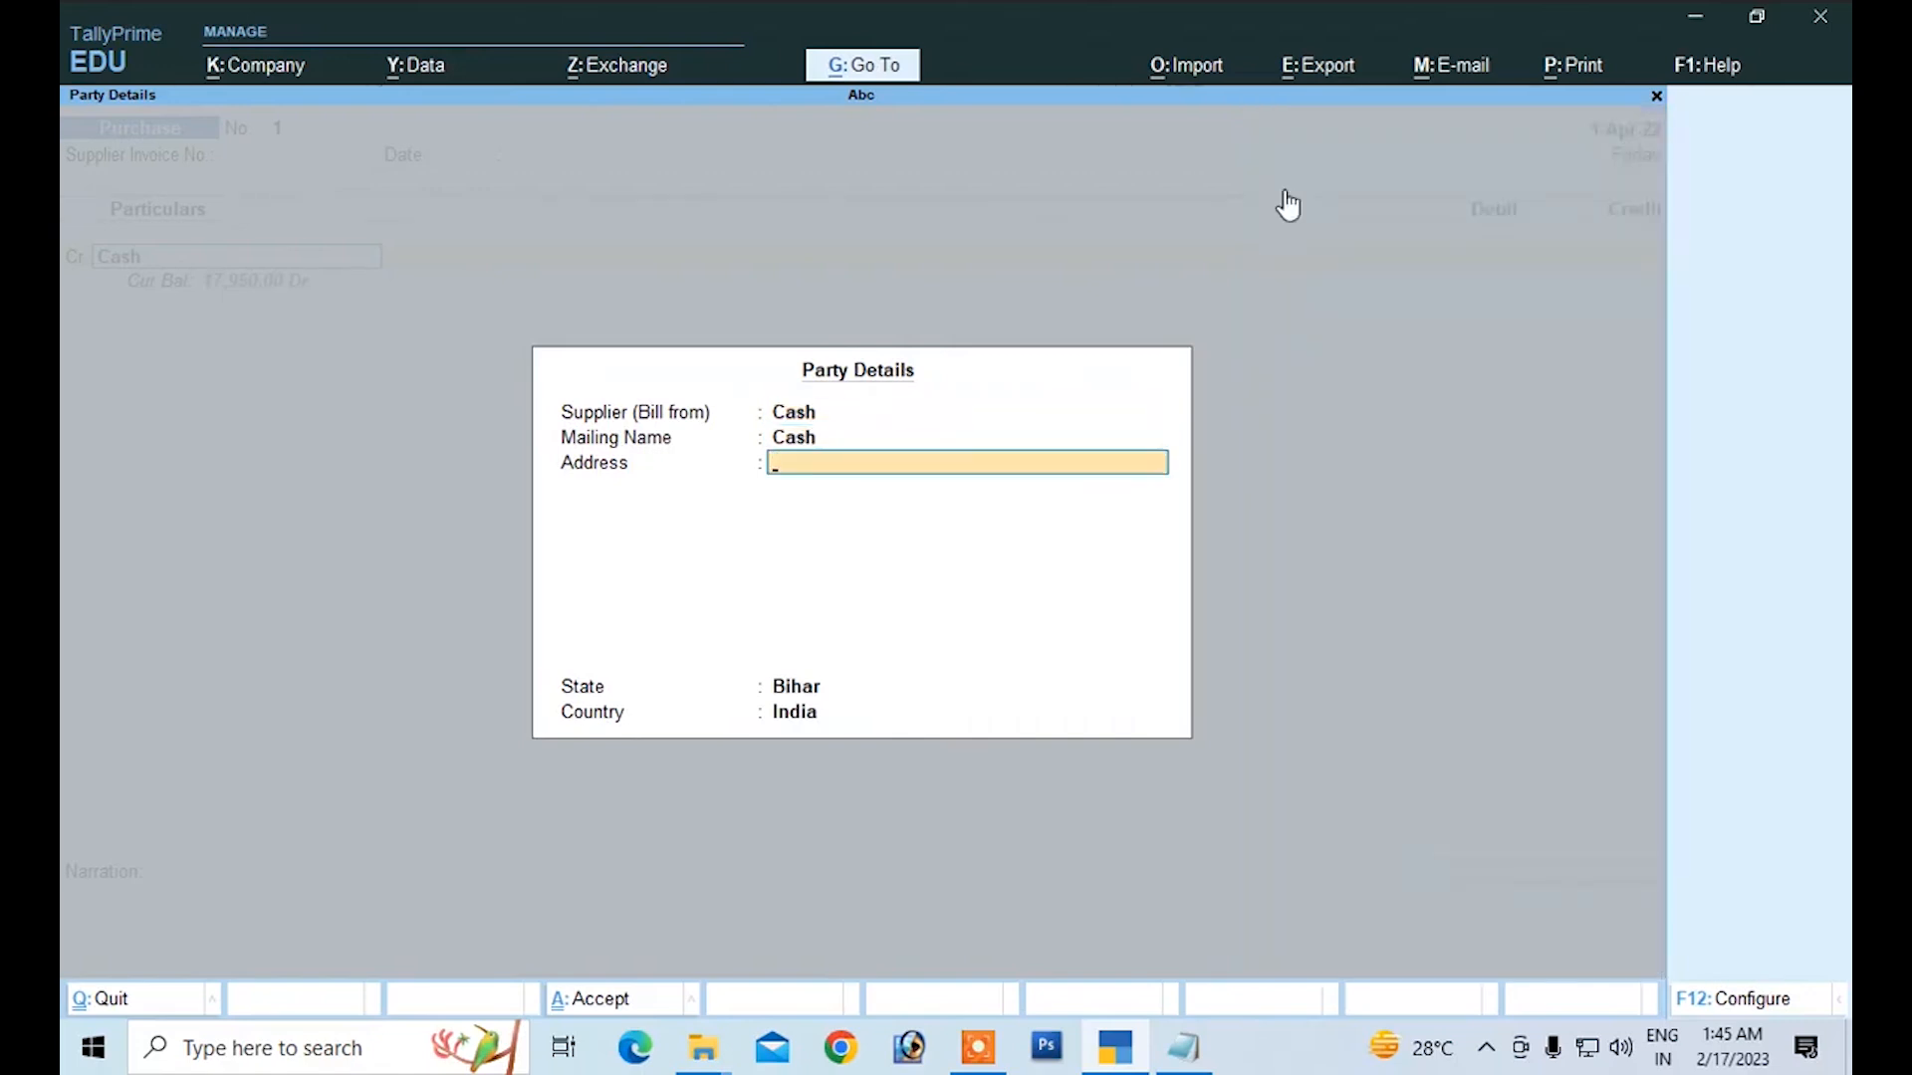
key(Return)
text(10000)
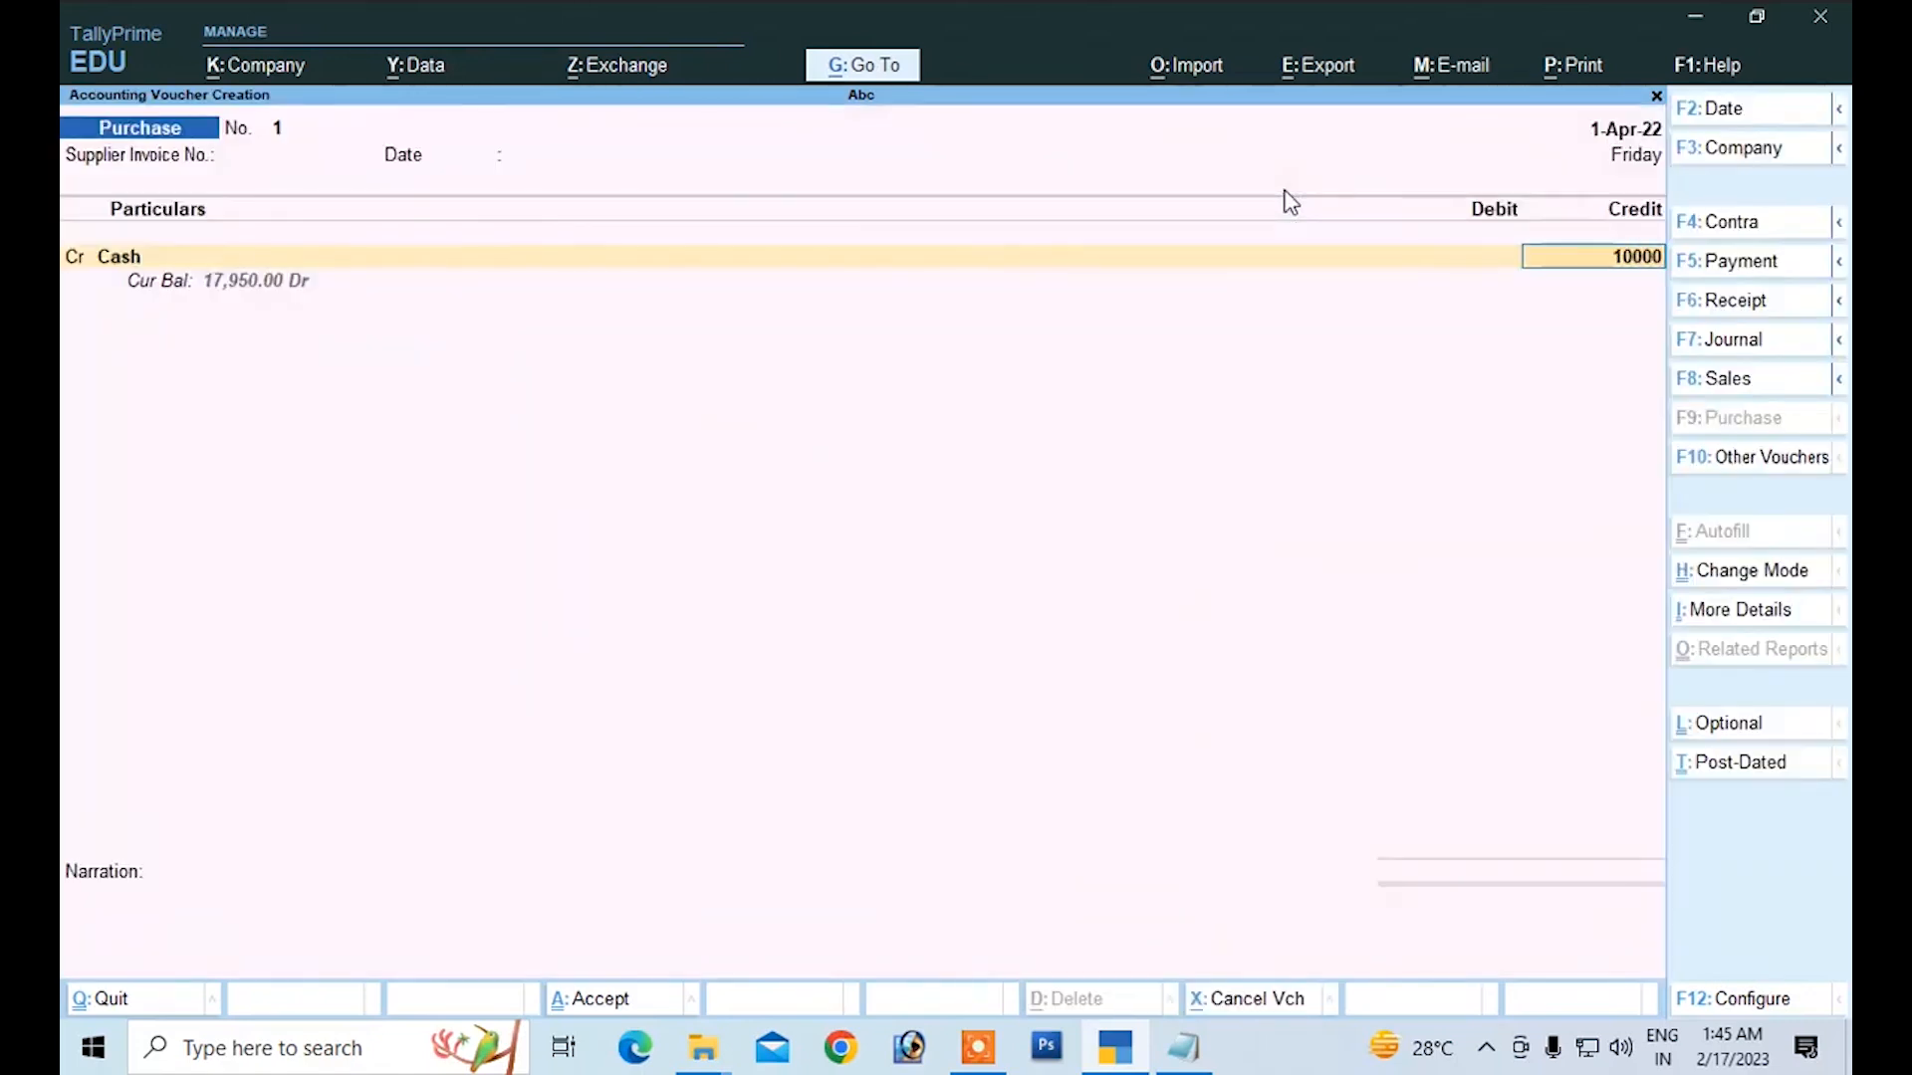
key(Return)
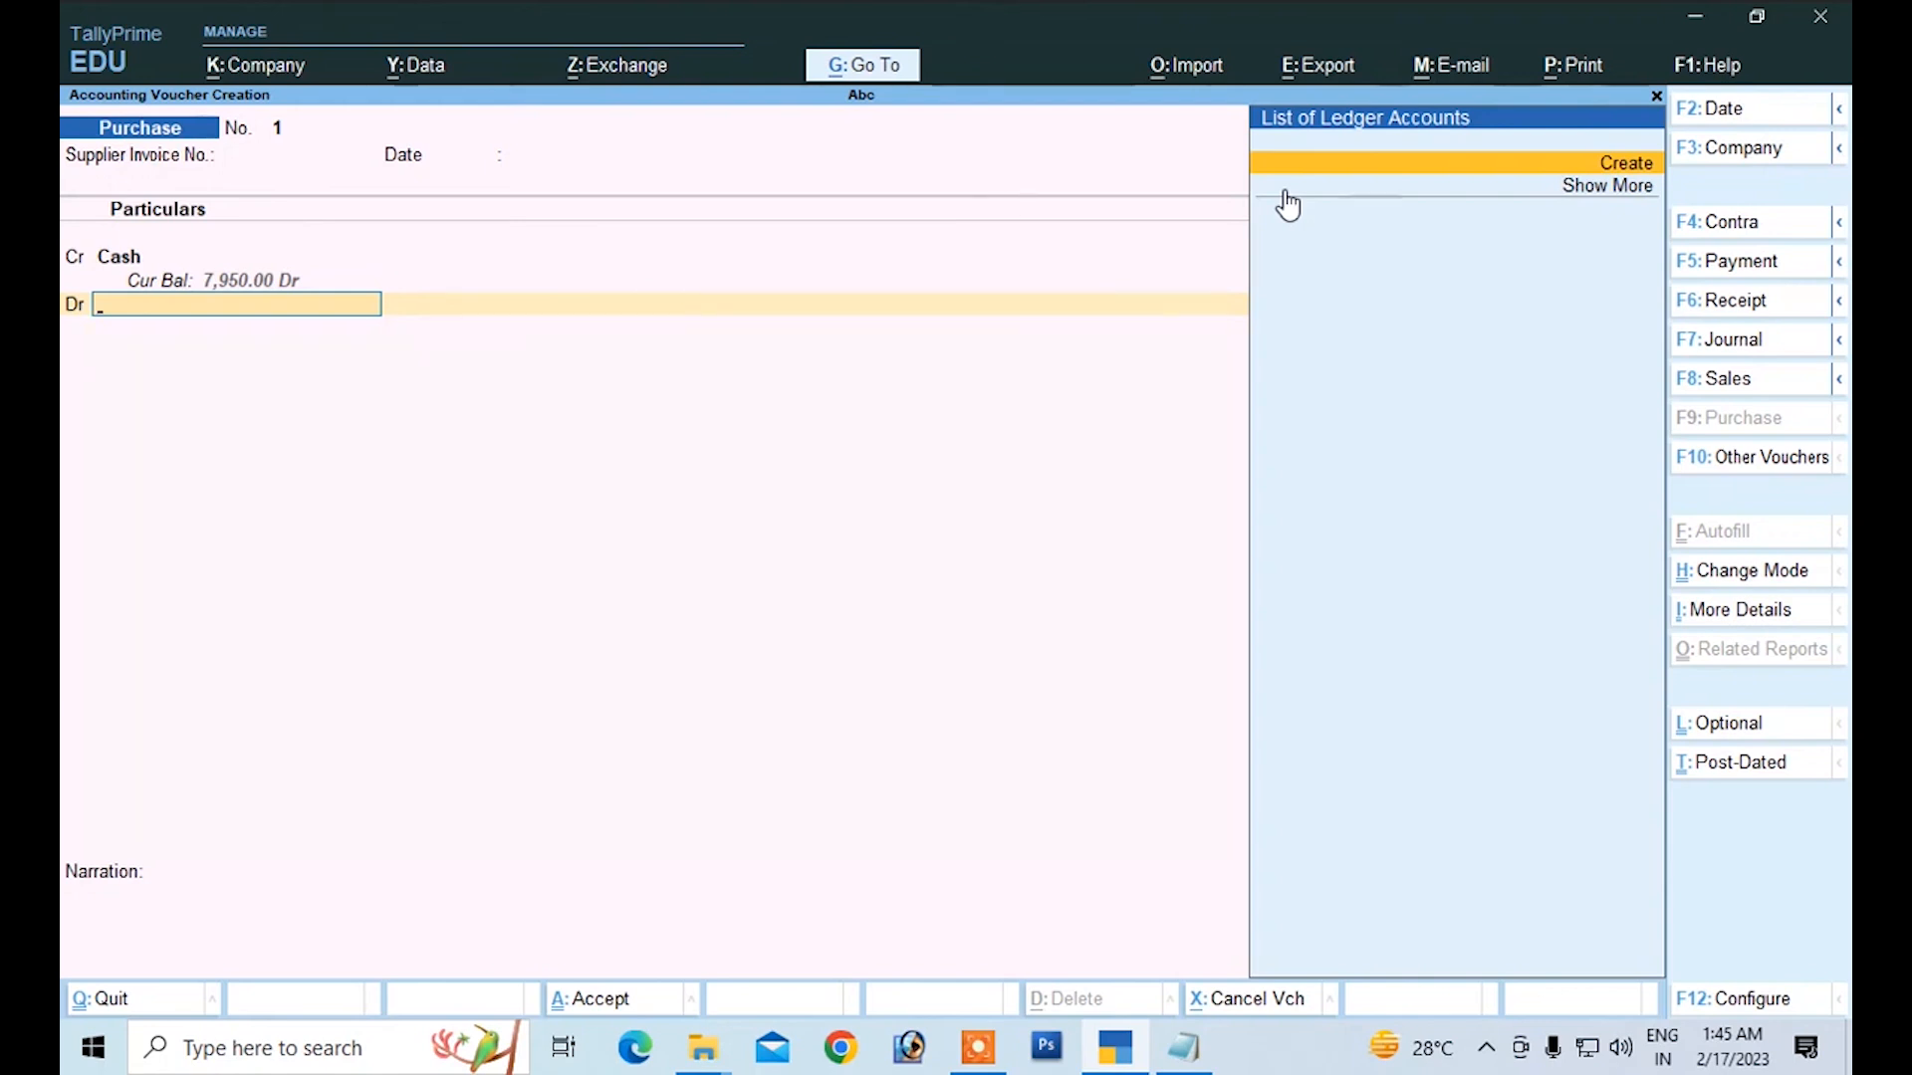
Step: Create a new ledger named Purchase under the Purchase Accounts group for the voucher's debit line
key(alt+c)
text(Purchase)
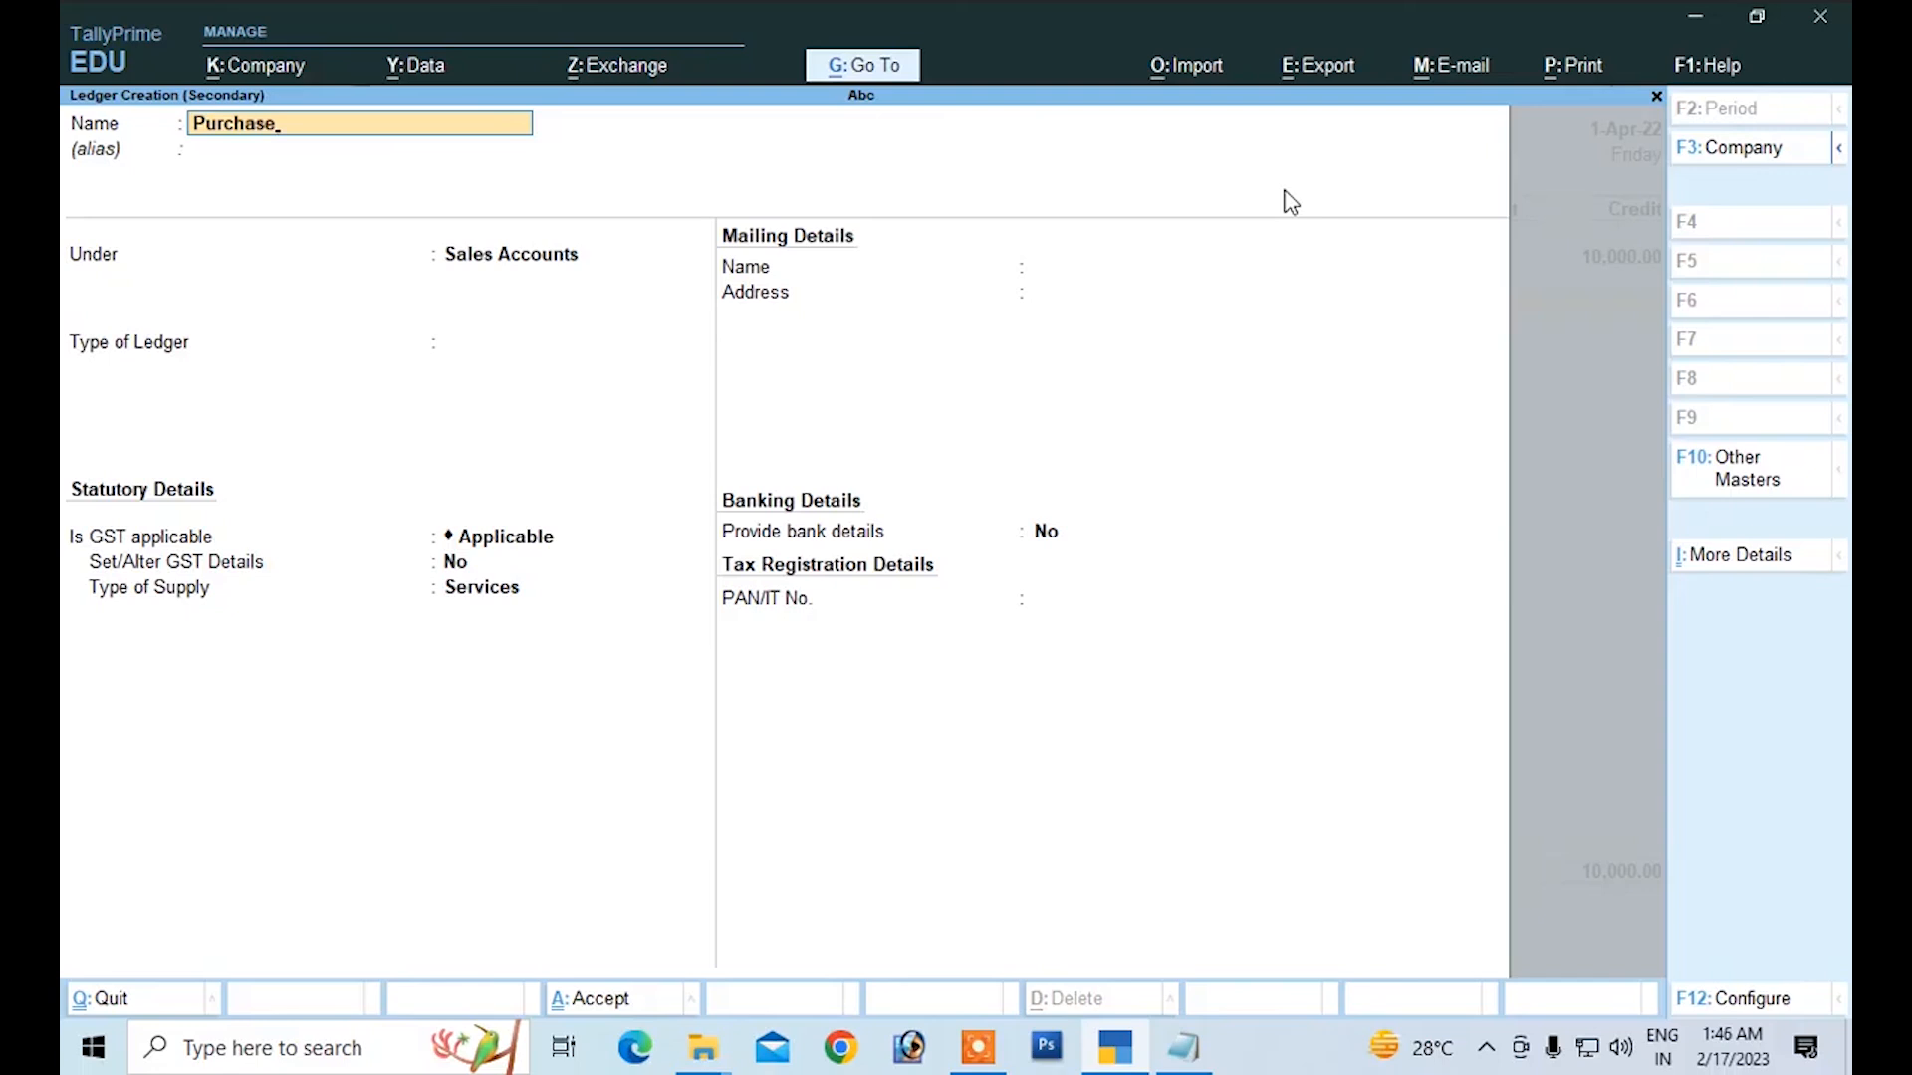
key(Return)
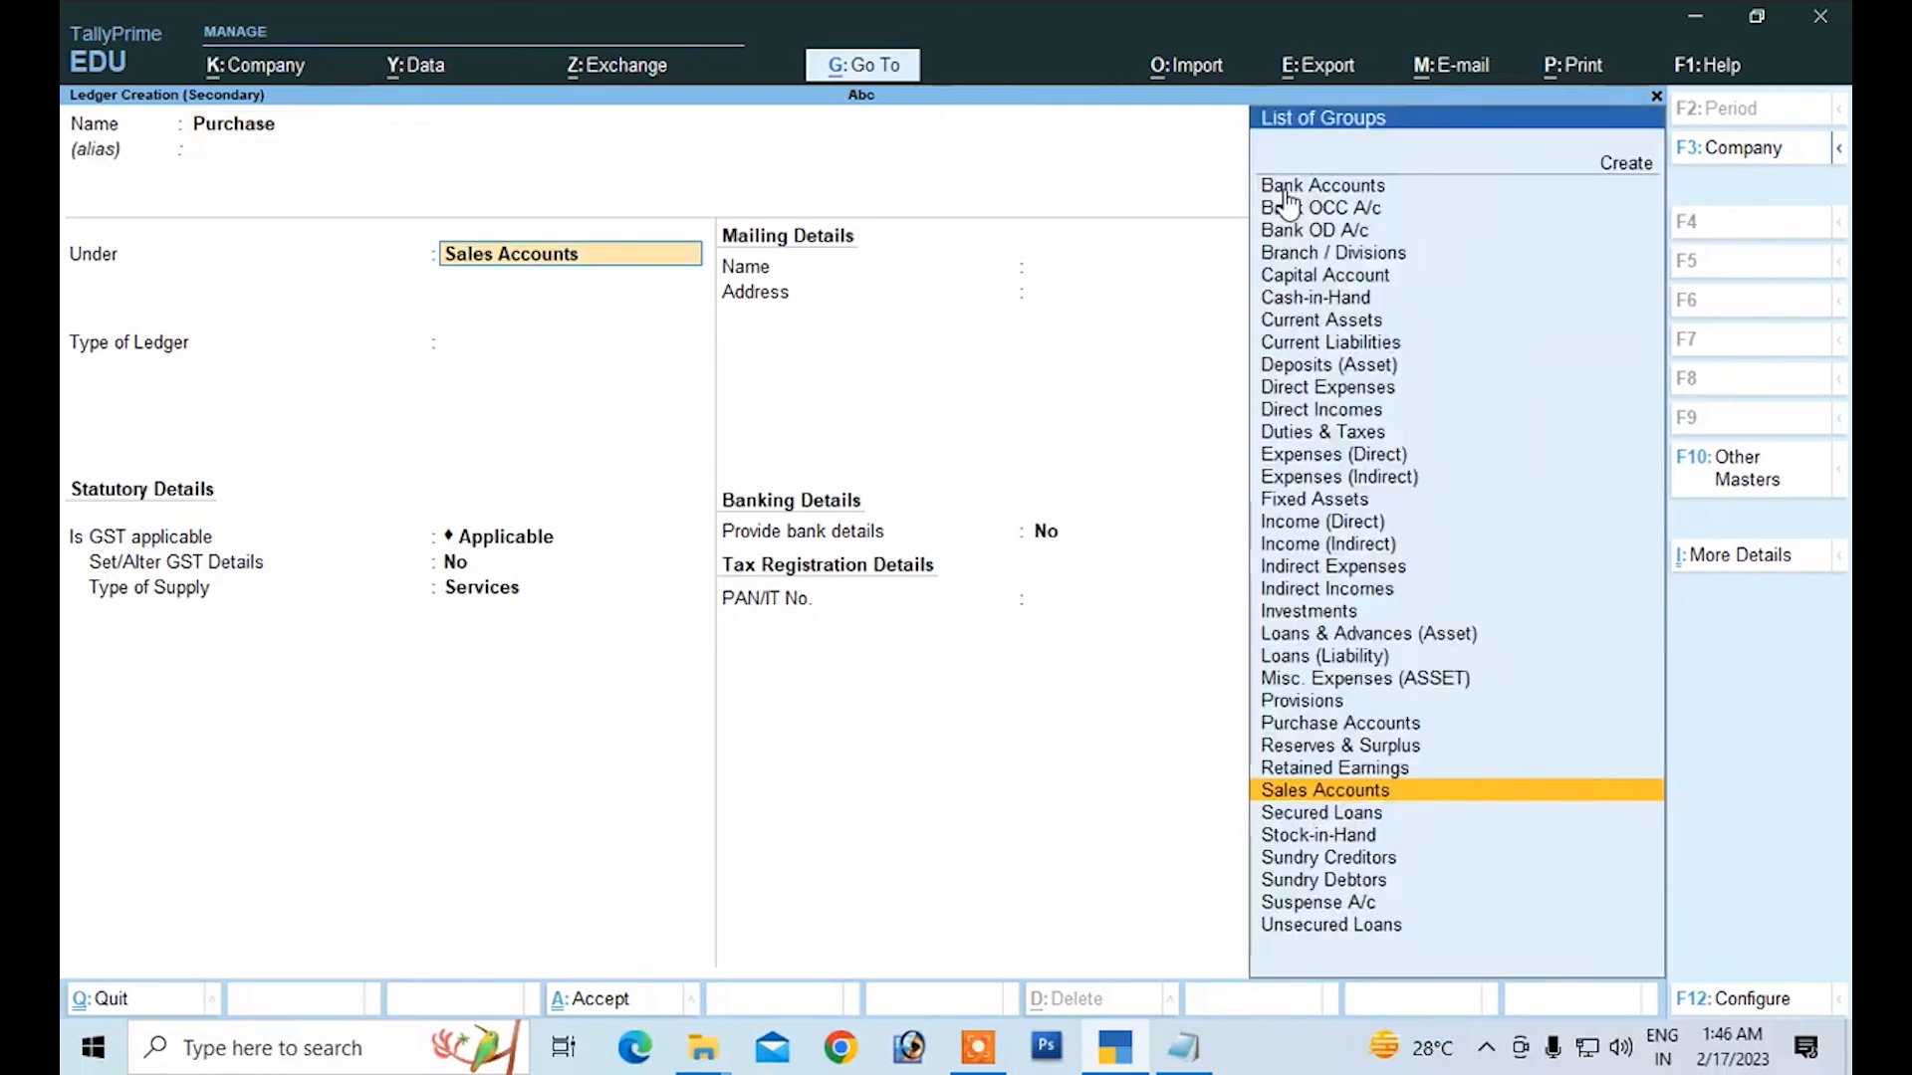
text(P)
key(Down)
key(Down)
key(Return)
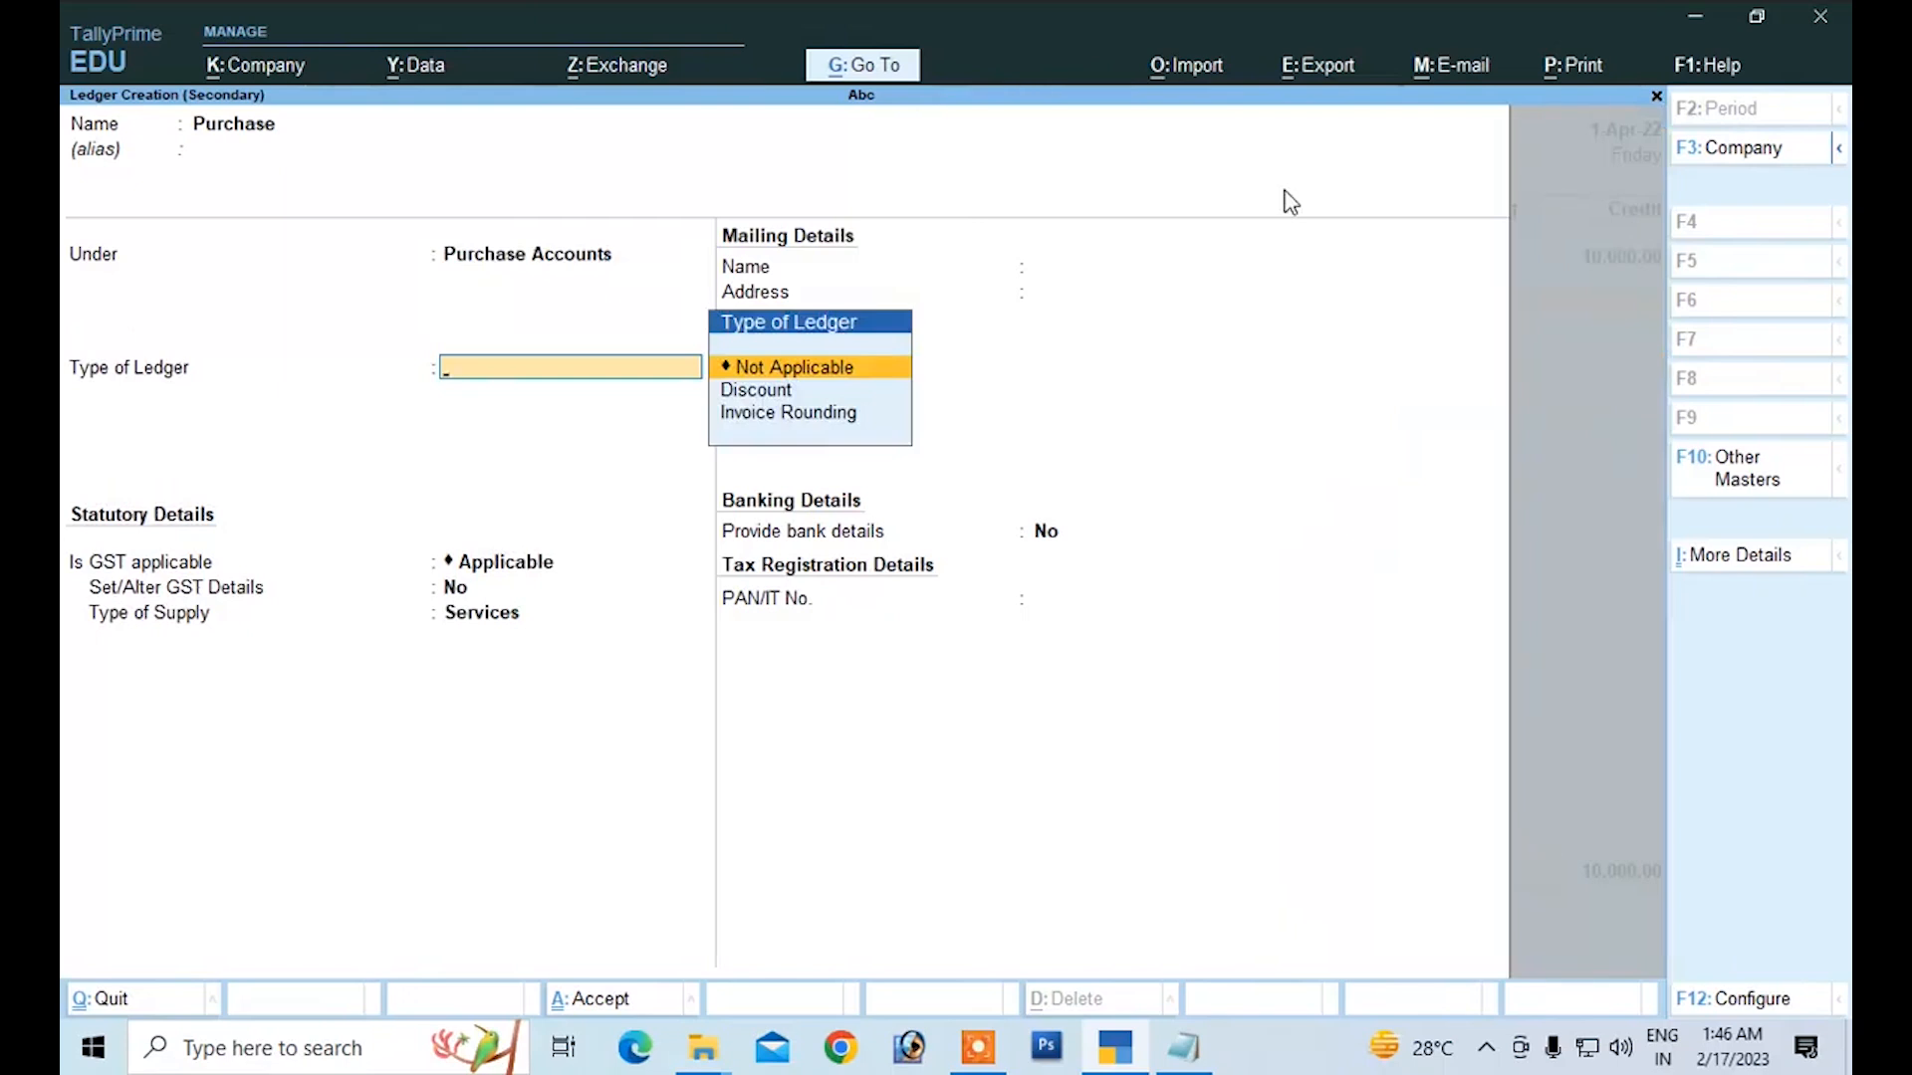
Step: Save the Purchase ledger with its remaining default options and debit it 10,000 in the voucher without any inventory allocations
key(Return)
key(Return)
key(Return)
key(Return)
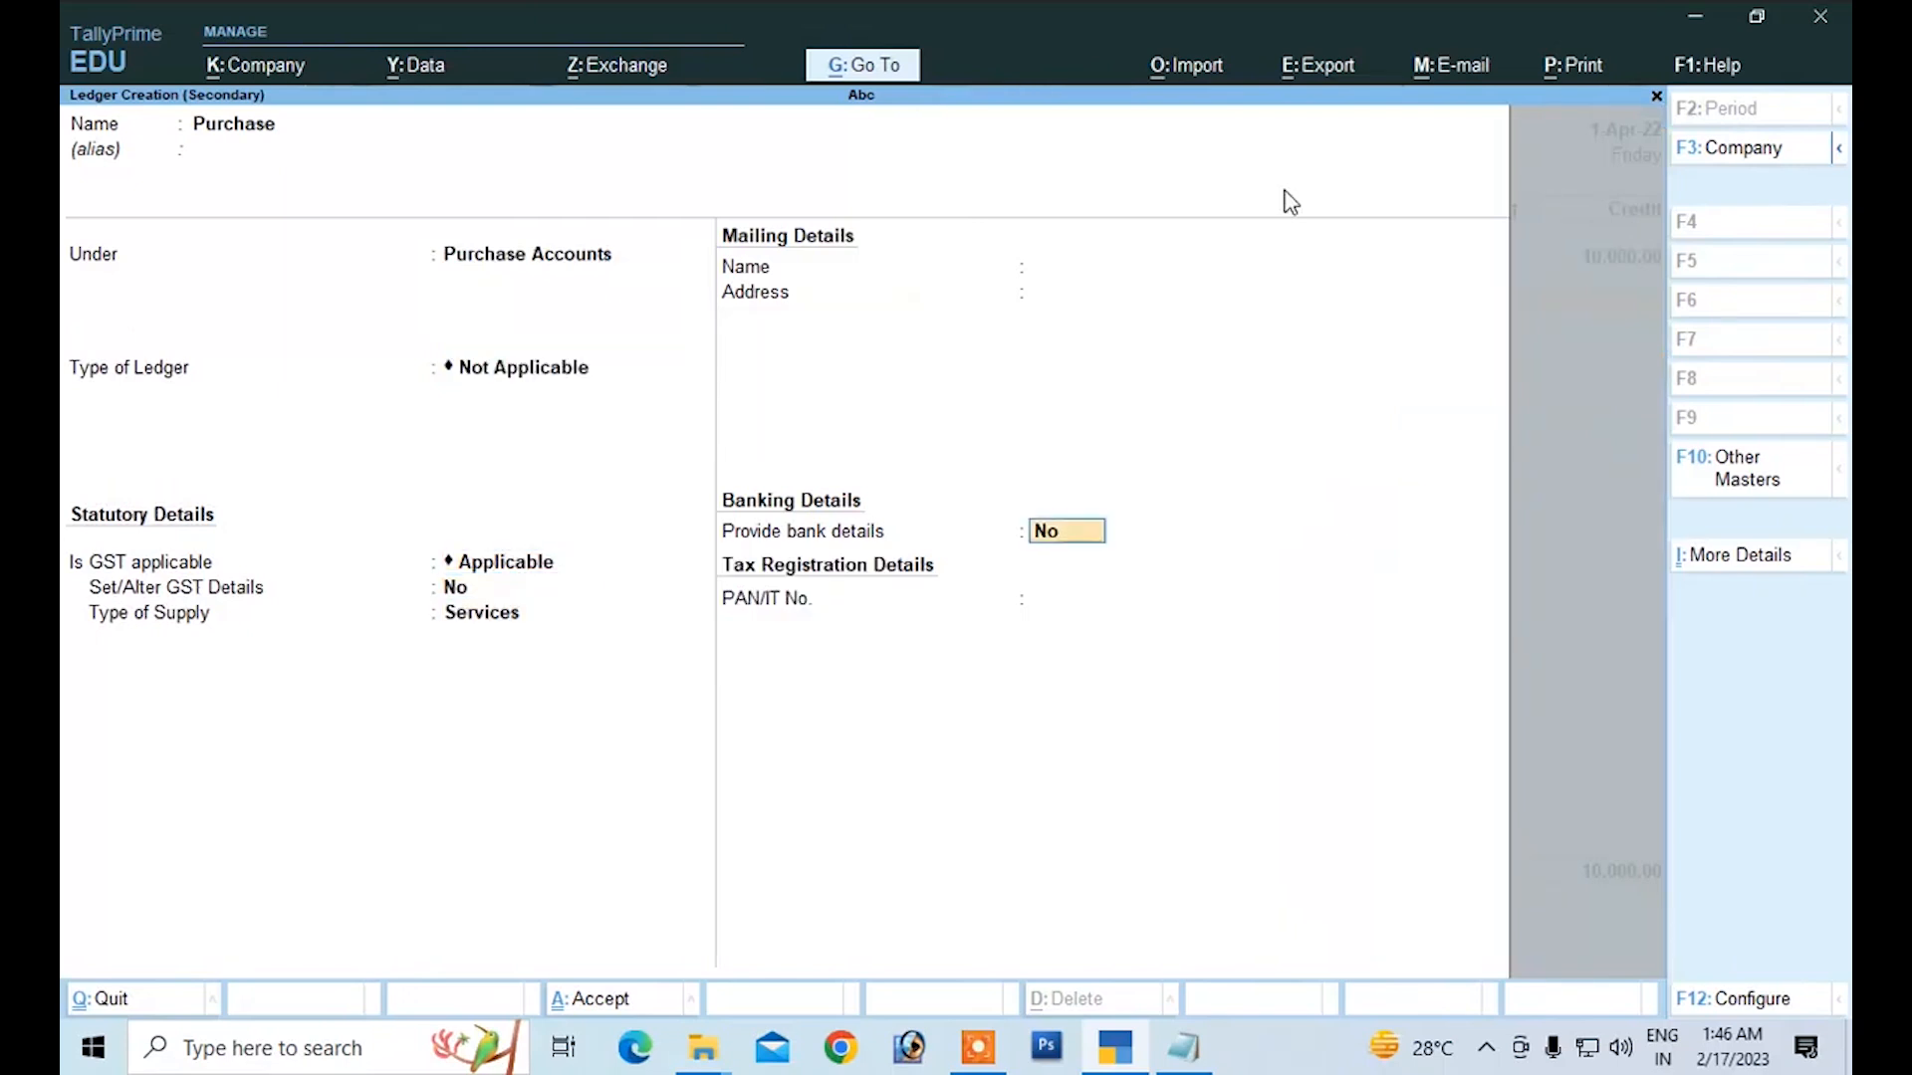
key(Return)
key(Return)
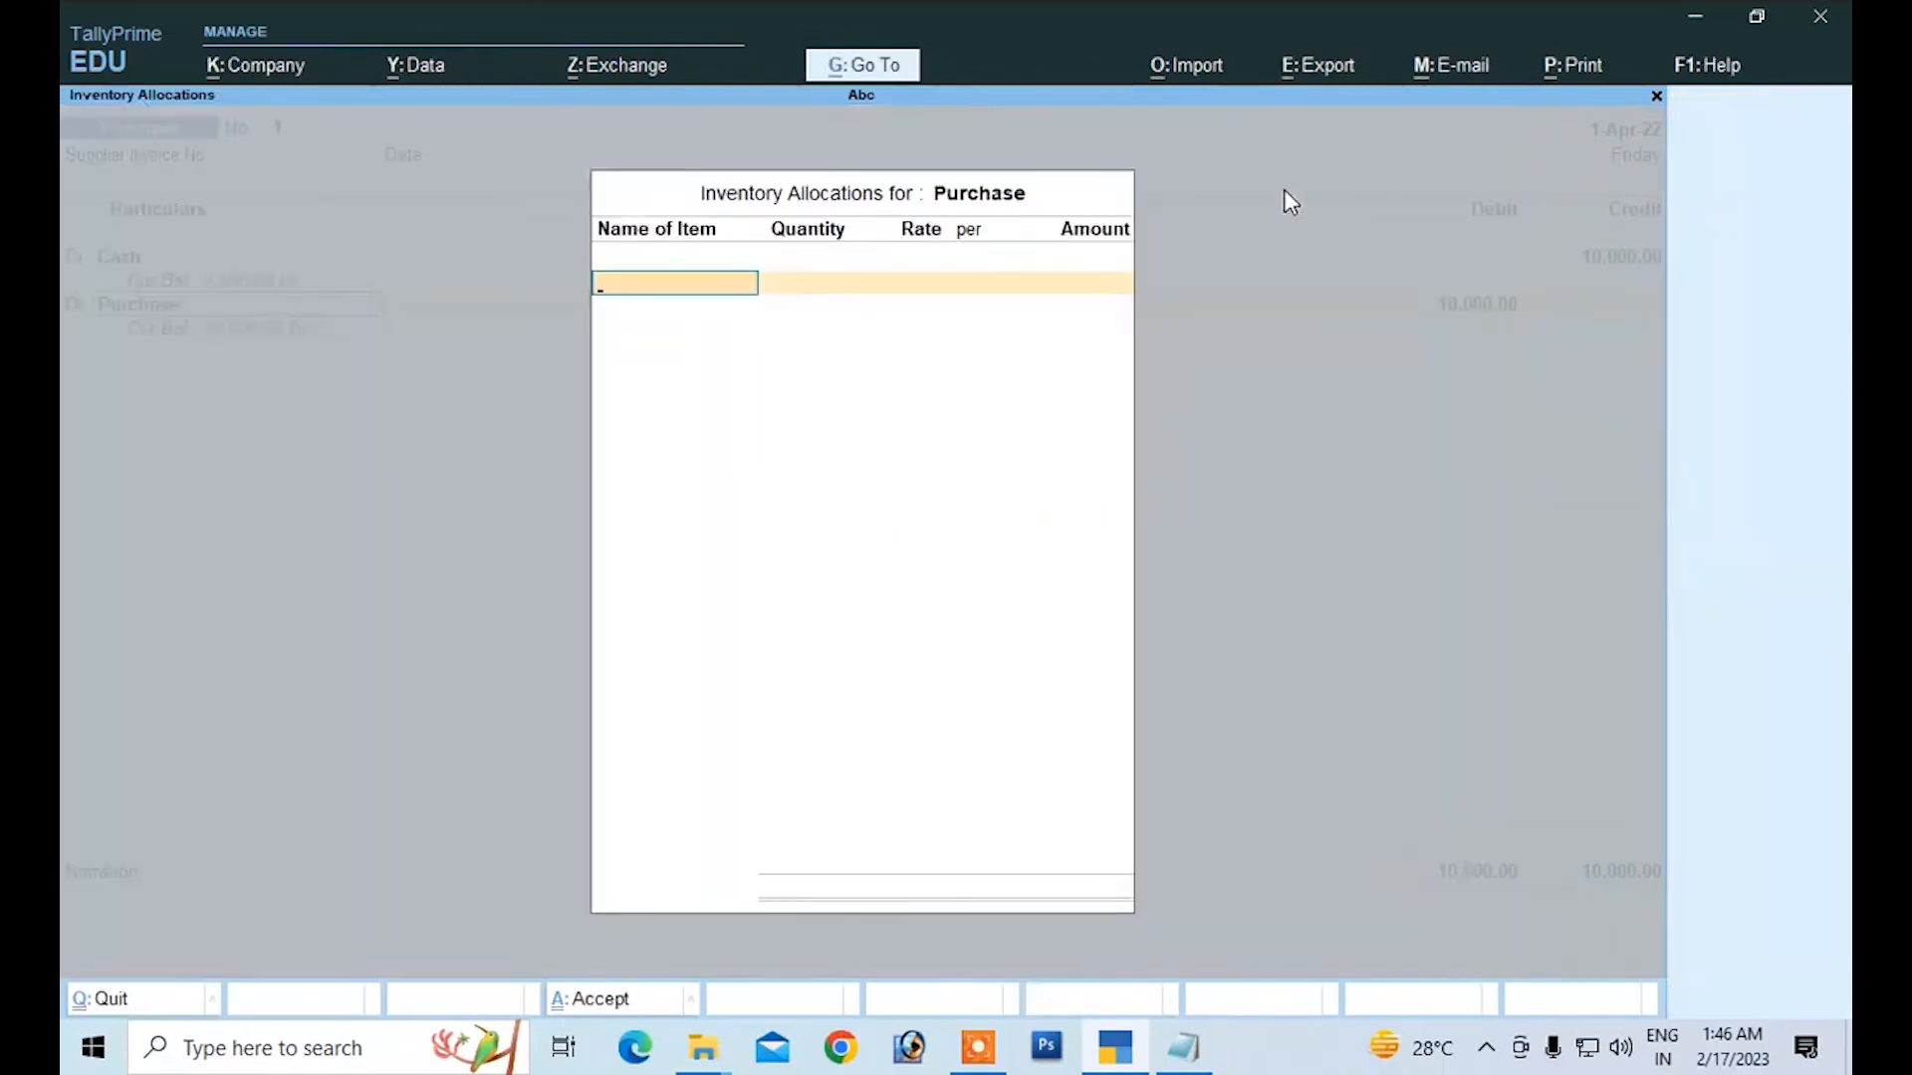
key(Escape)
key(Return)
Step: Add the narration "being purchase" to the Purchase voucher and save it
text(being purchase)
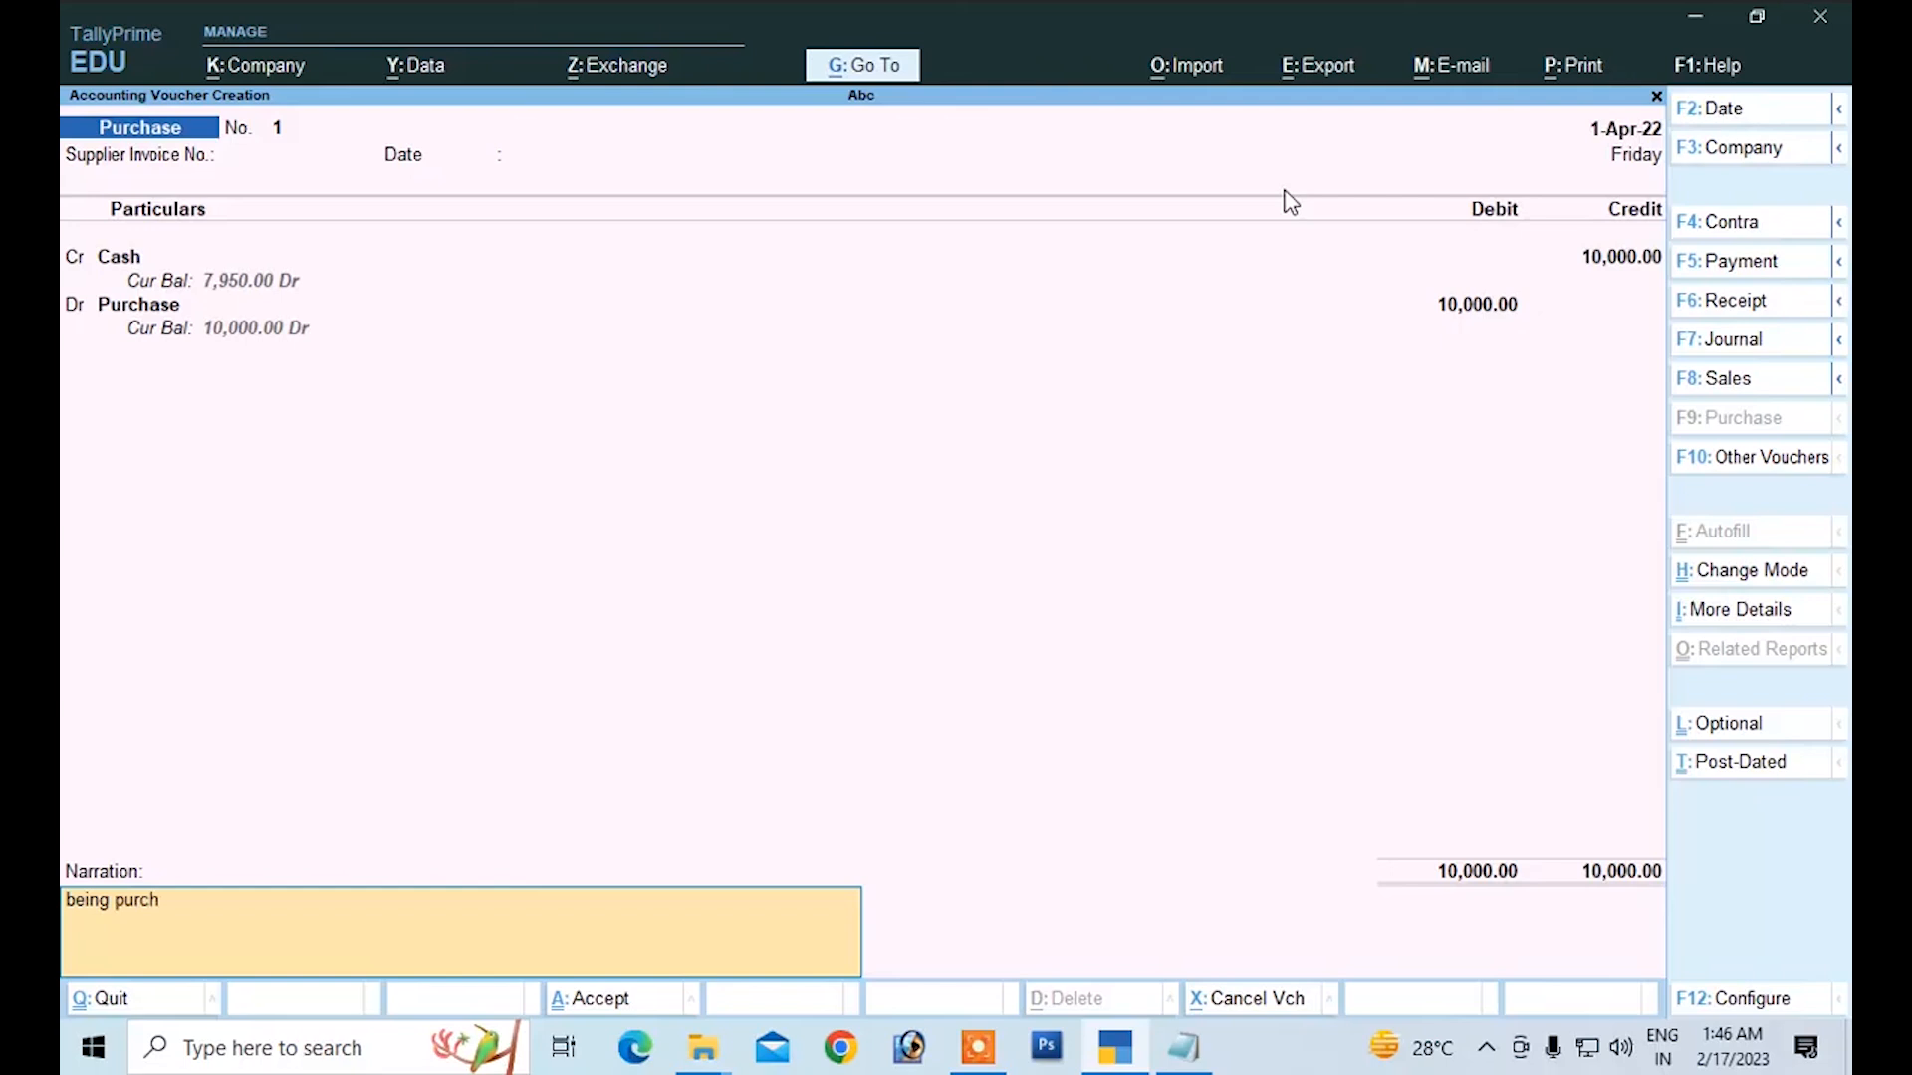
key(Return)
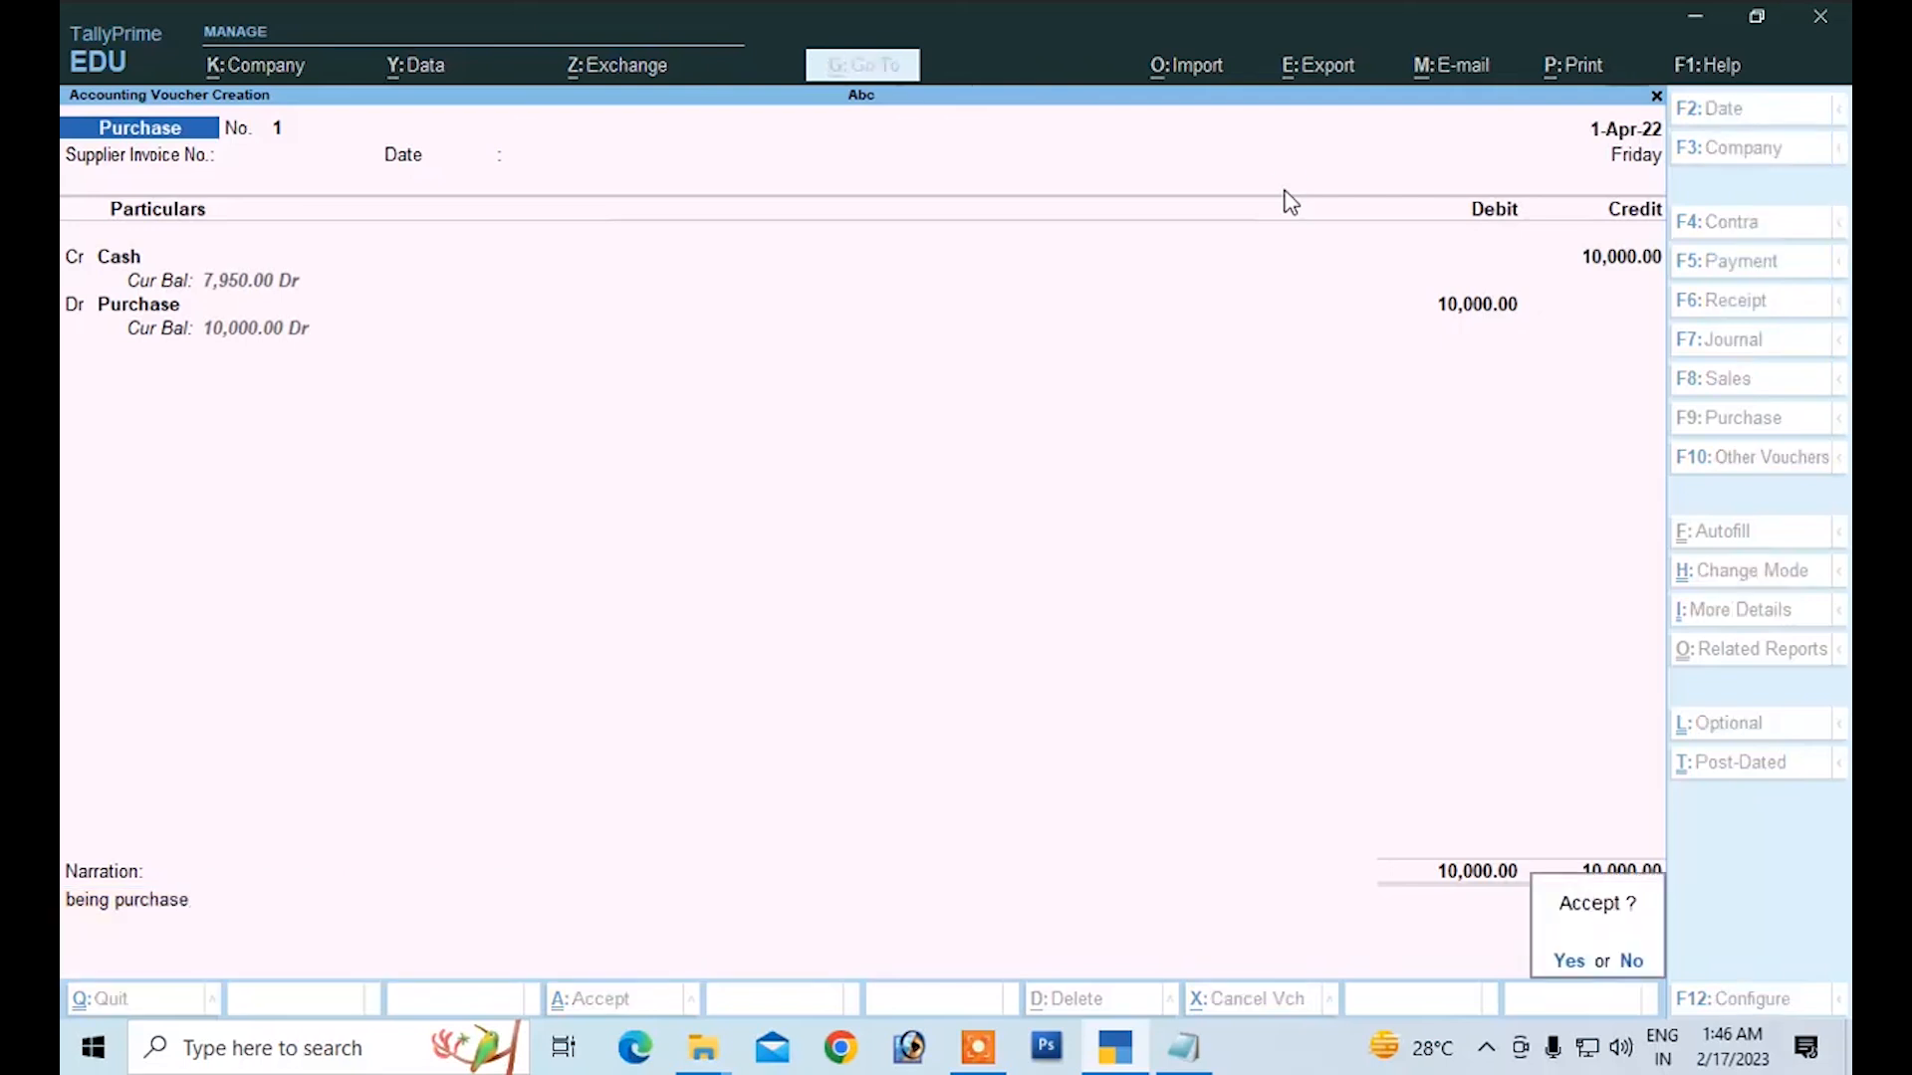
key(Return)
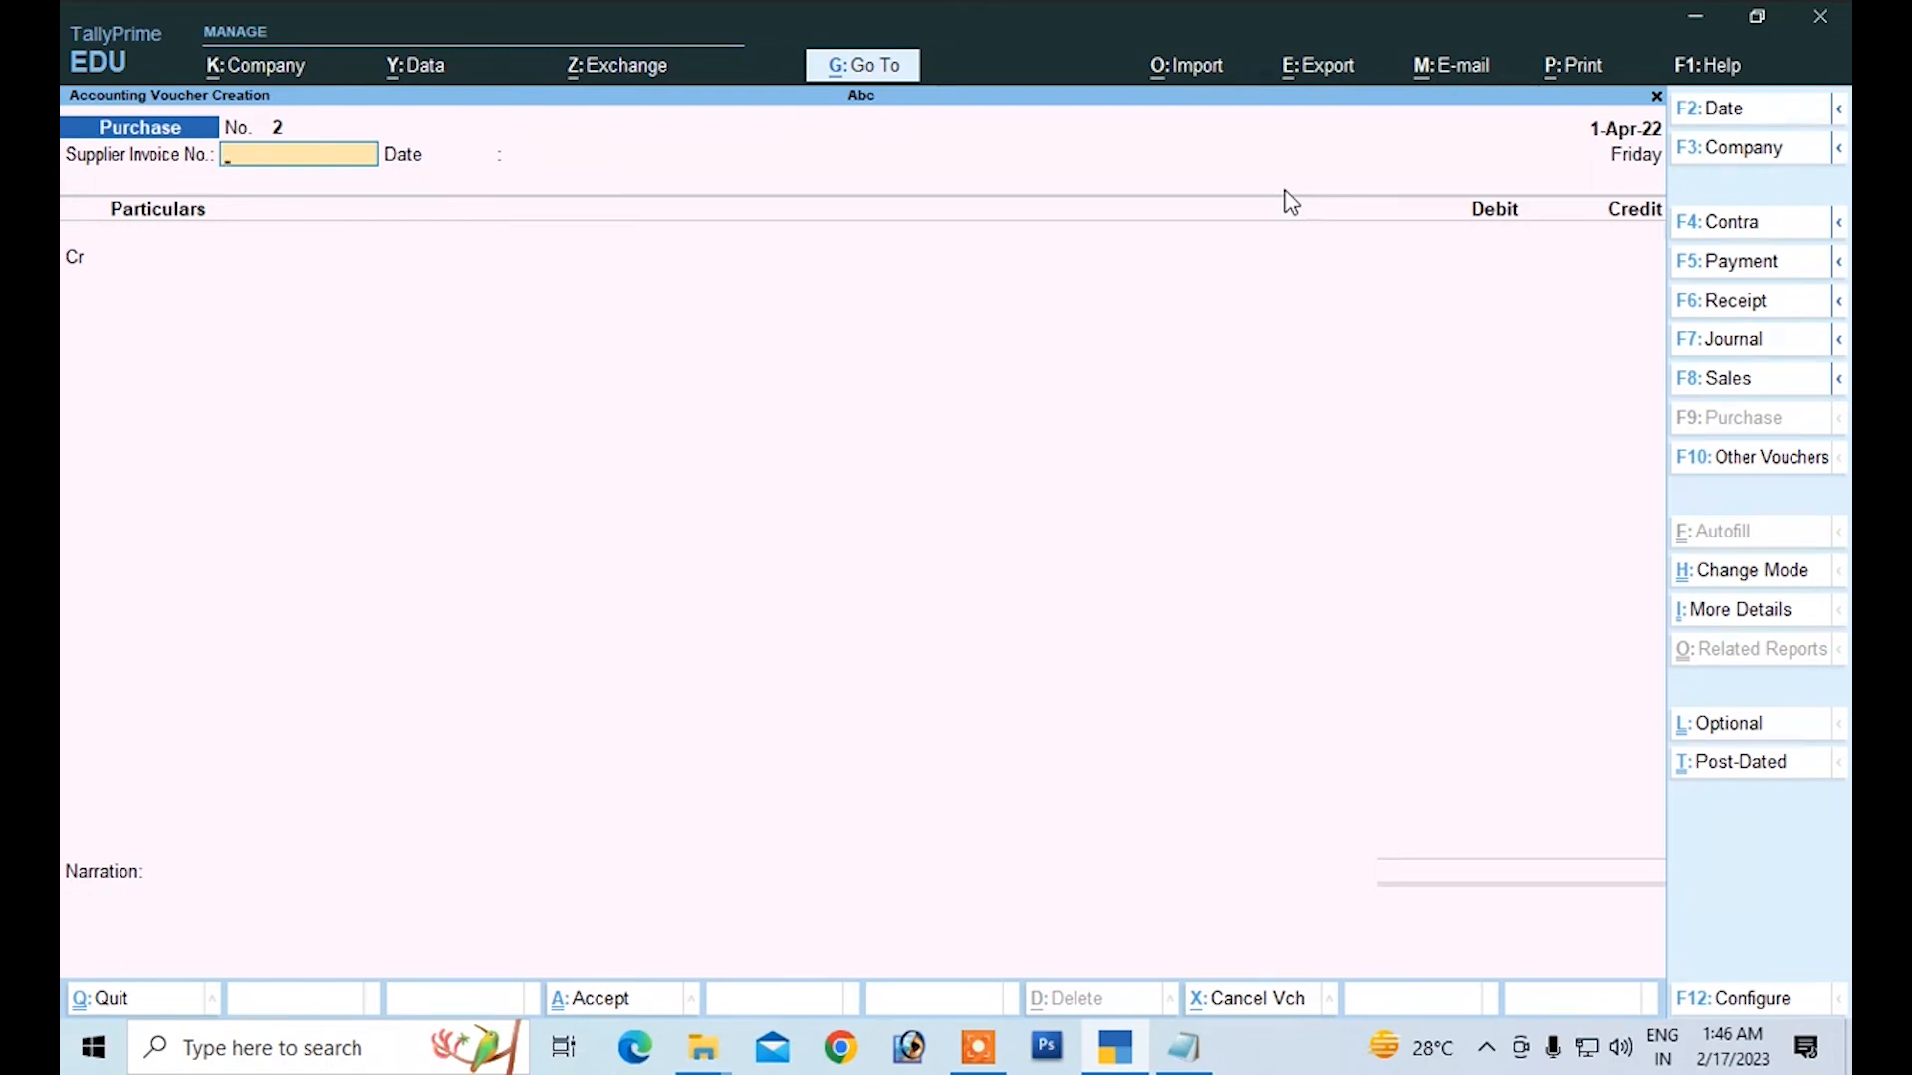
Step: Leave voucher entry and open the Day Book report to review the recorded vouchers
key(Escape)
key(Escape)
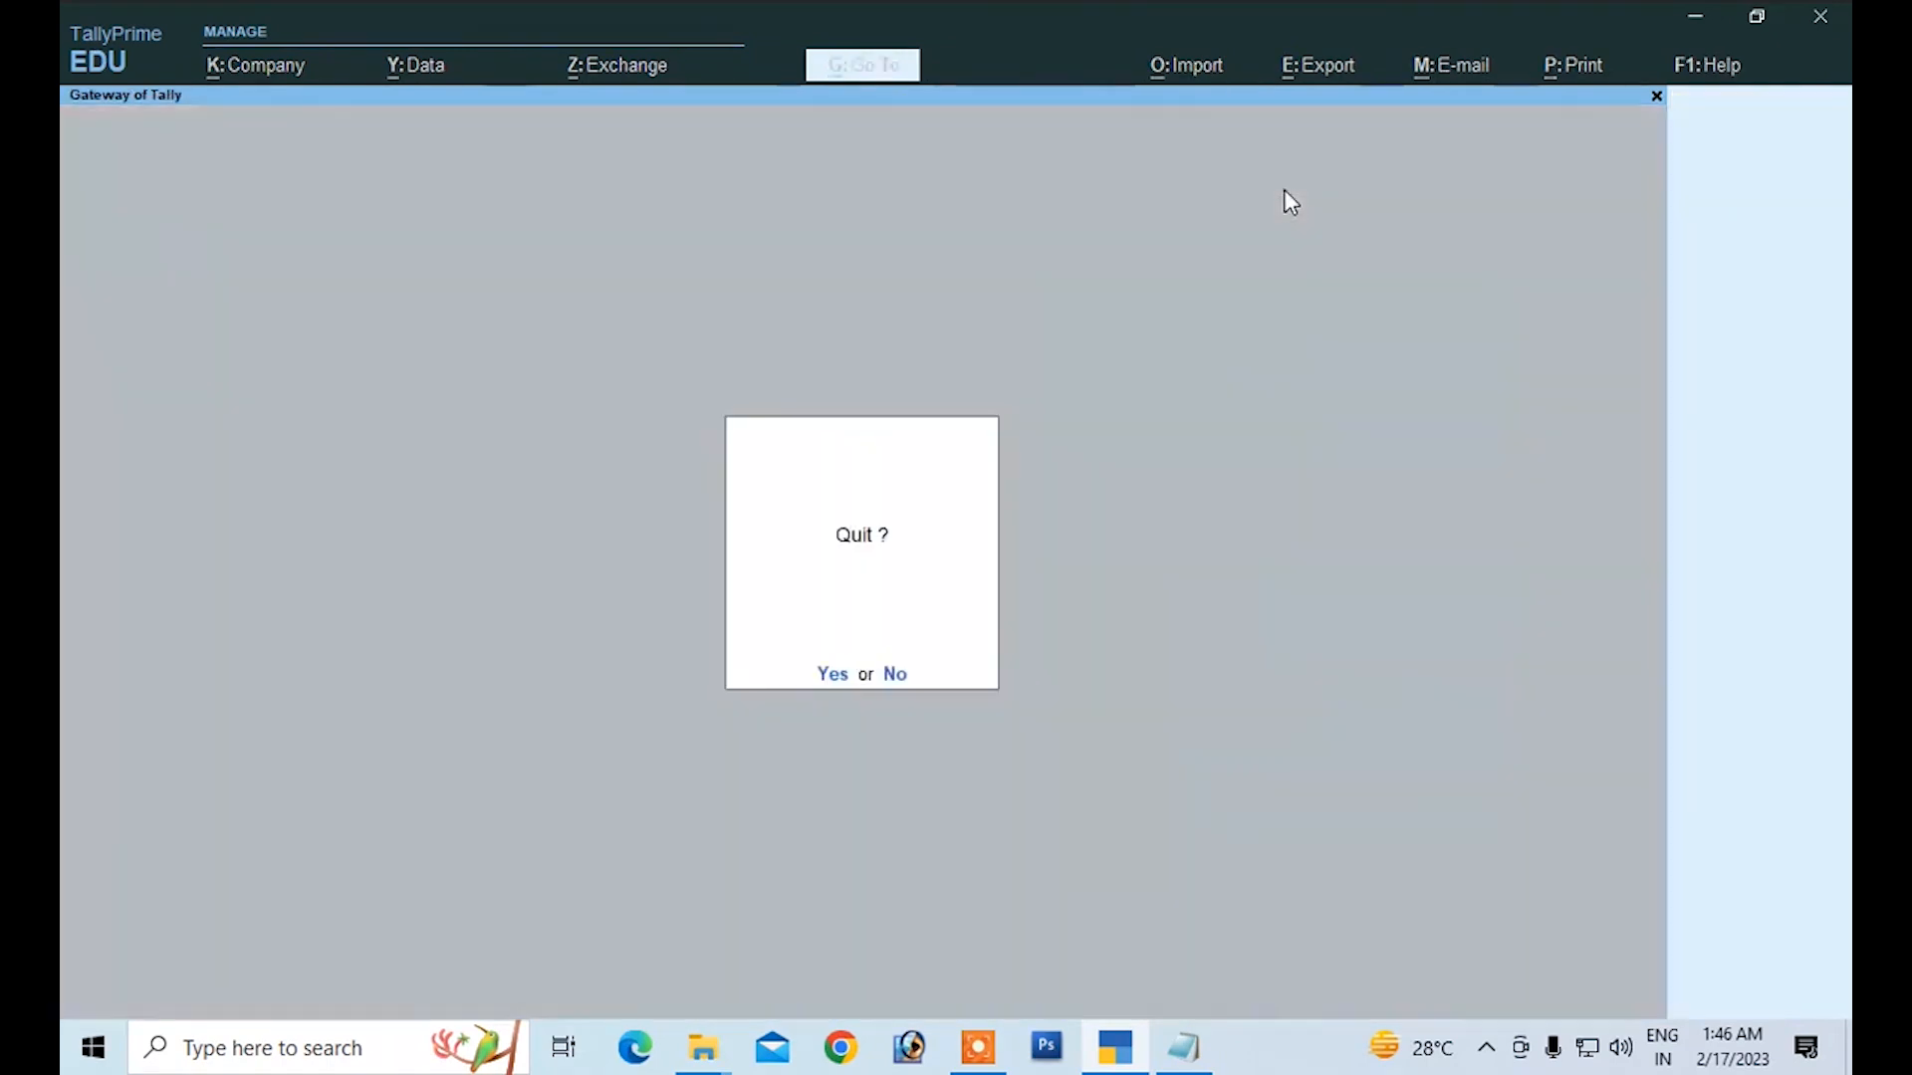
key(Escape)
key(Down)
key(Down)
key(Down)
key(Down)
key(Down)
key(Down)
key(Down)
key(Down)
key(Down)
key(Down)
key(Return)
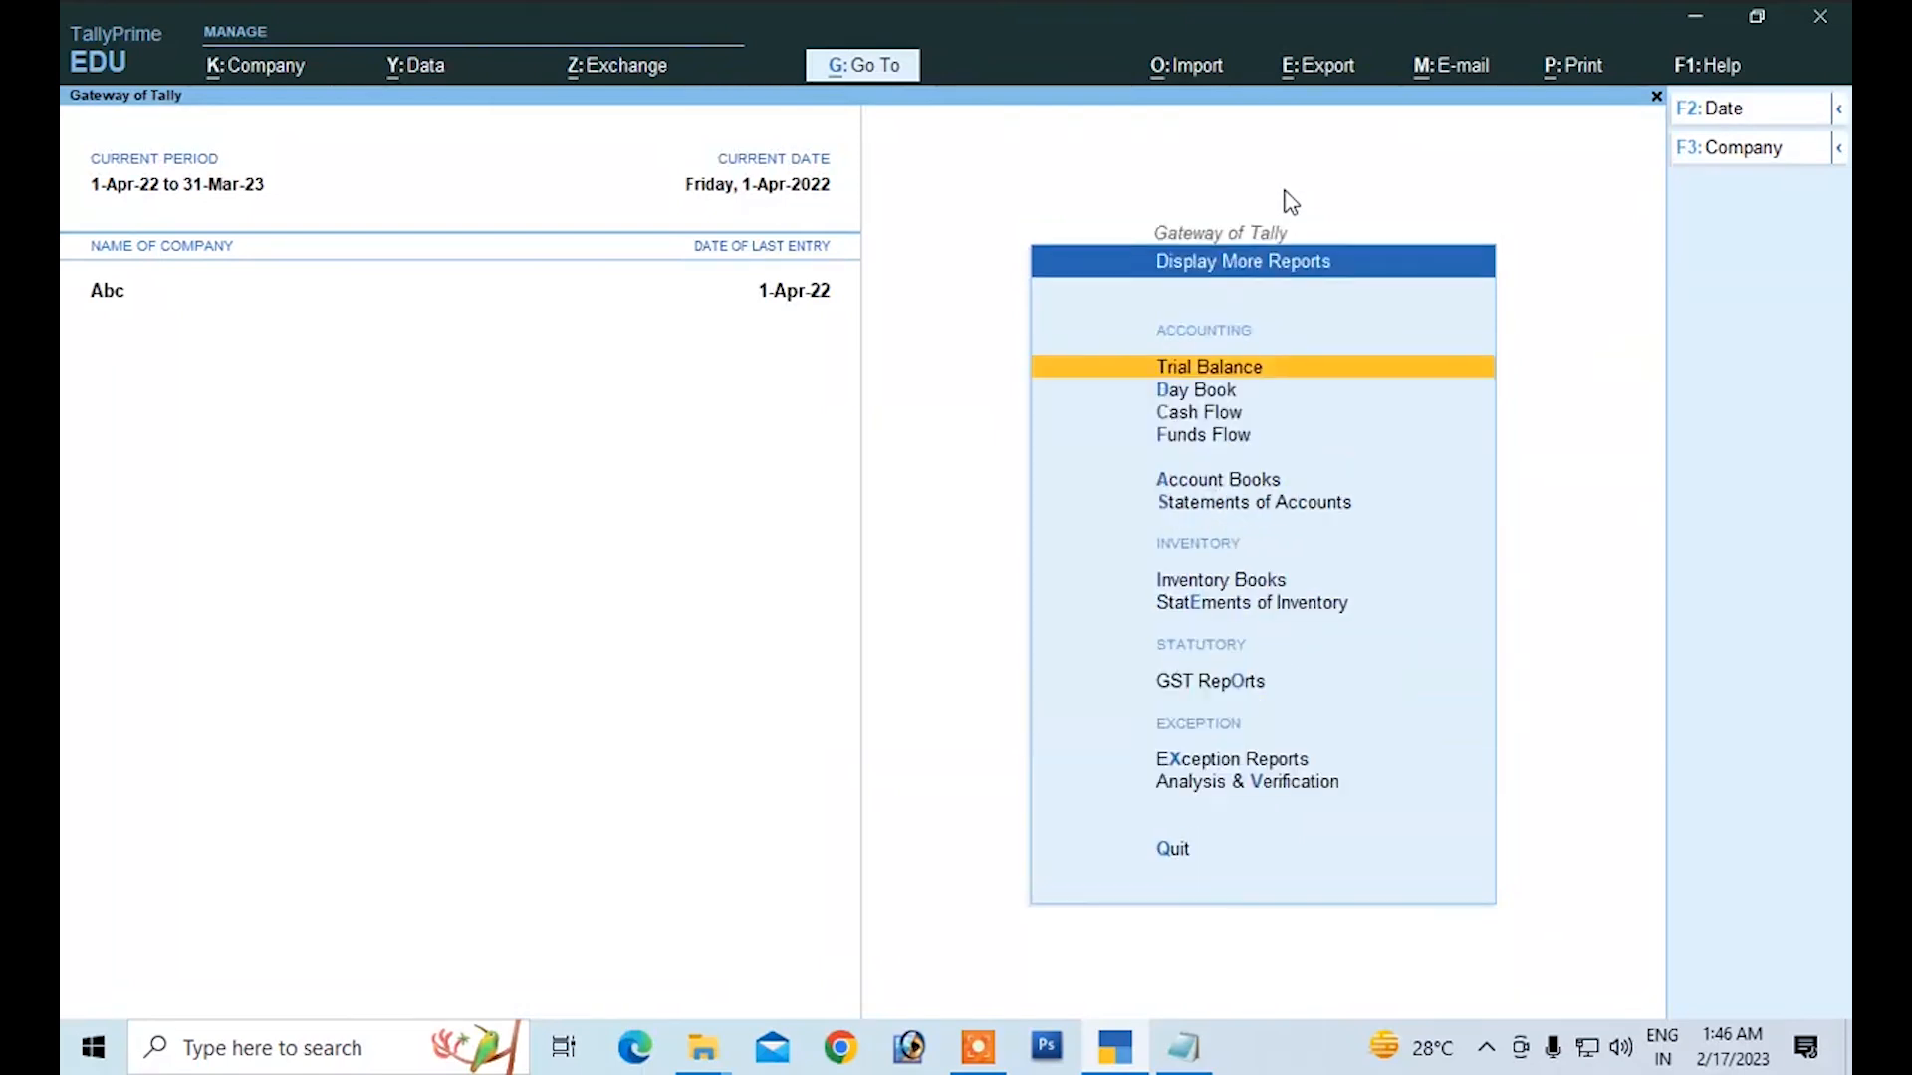
key(Down)
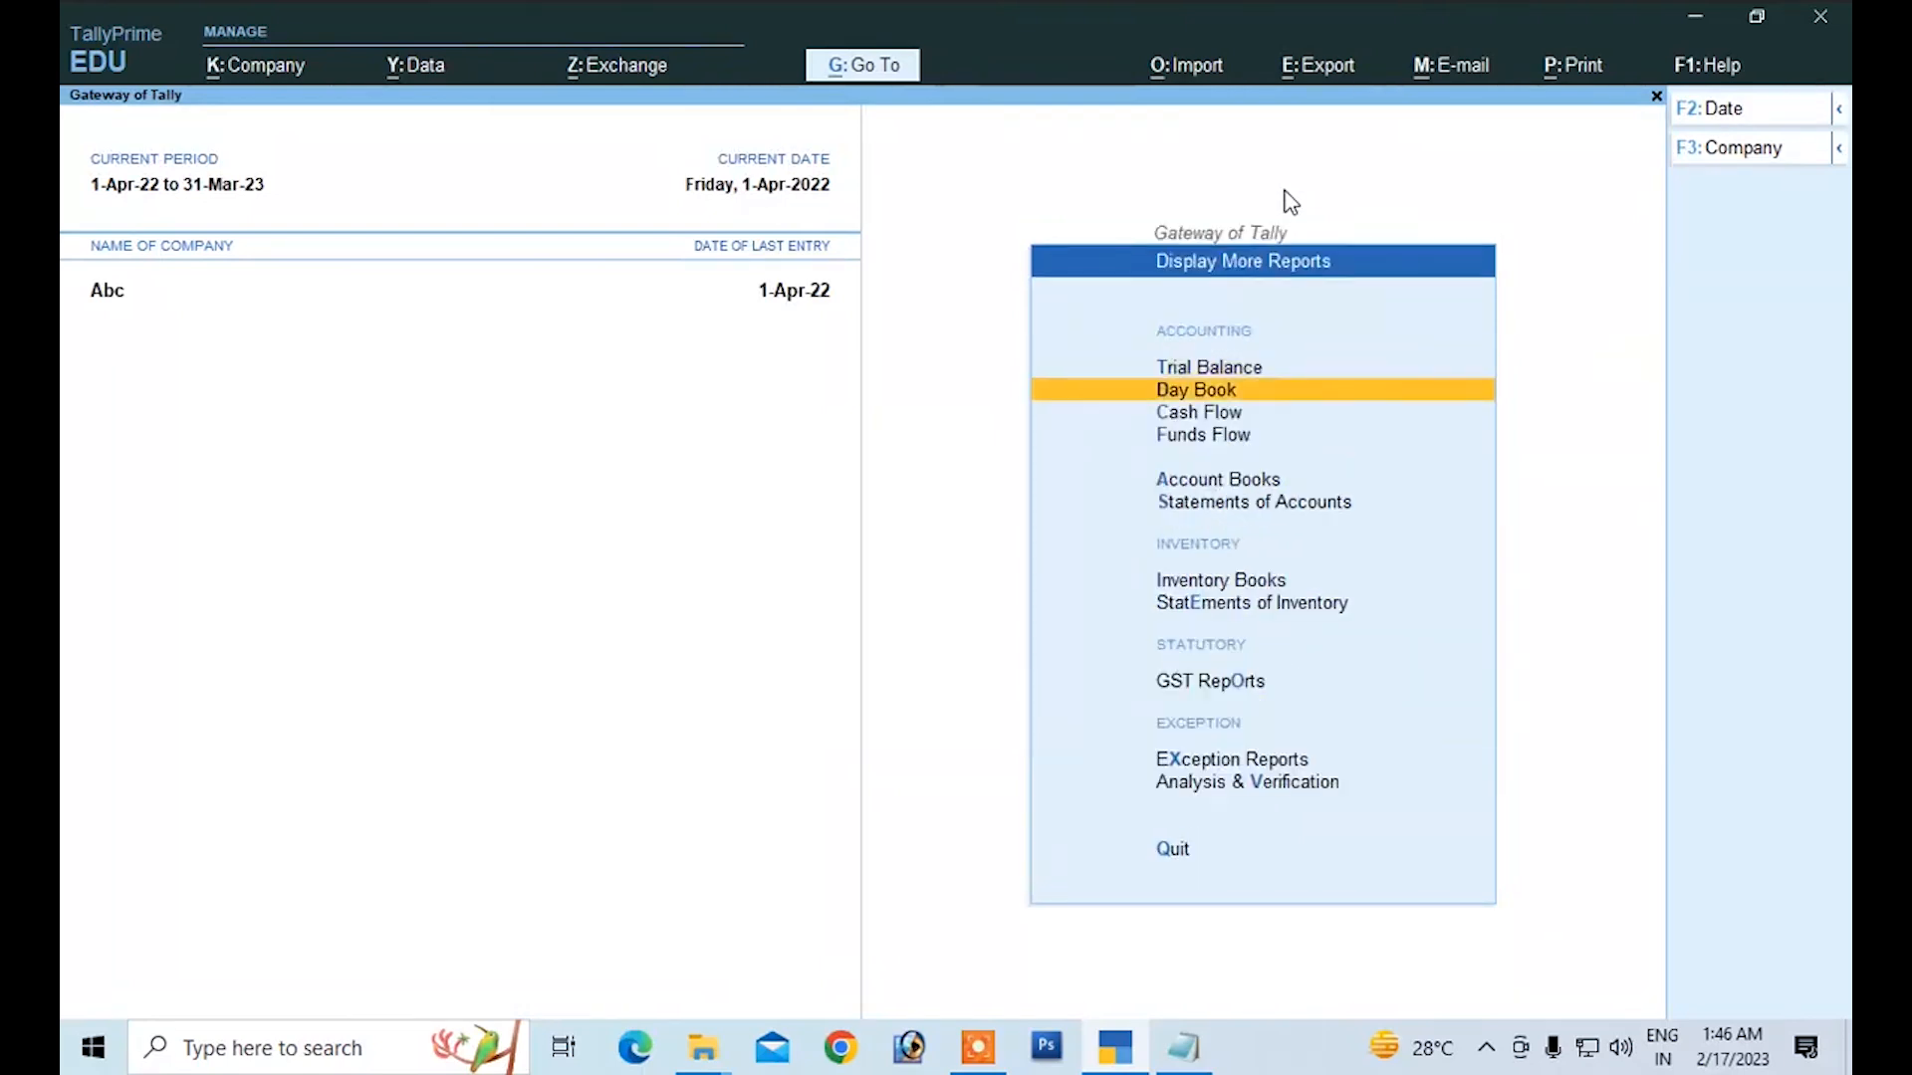
key(Return)
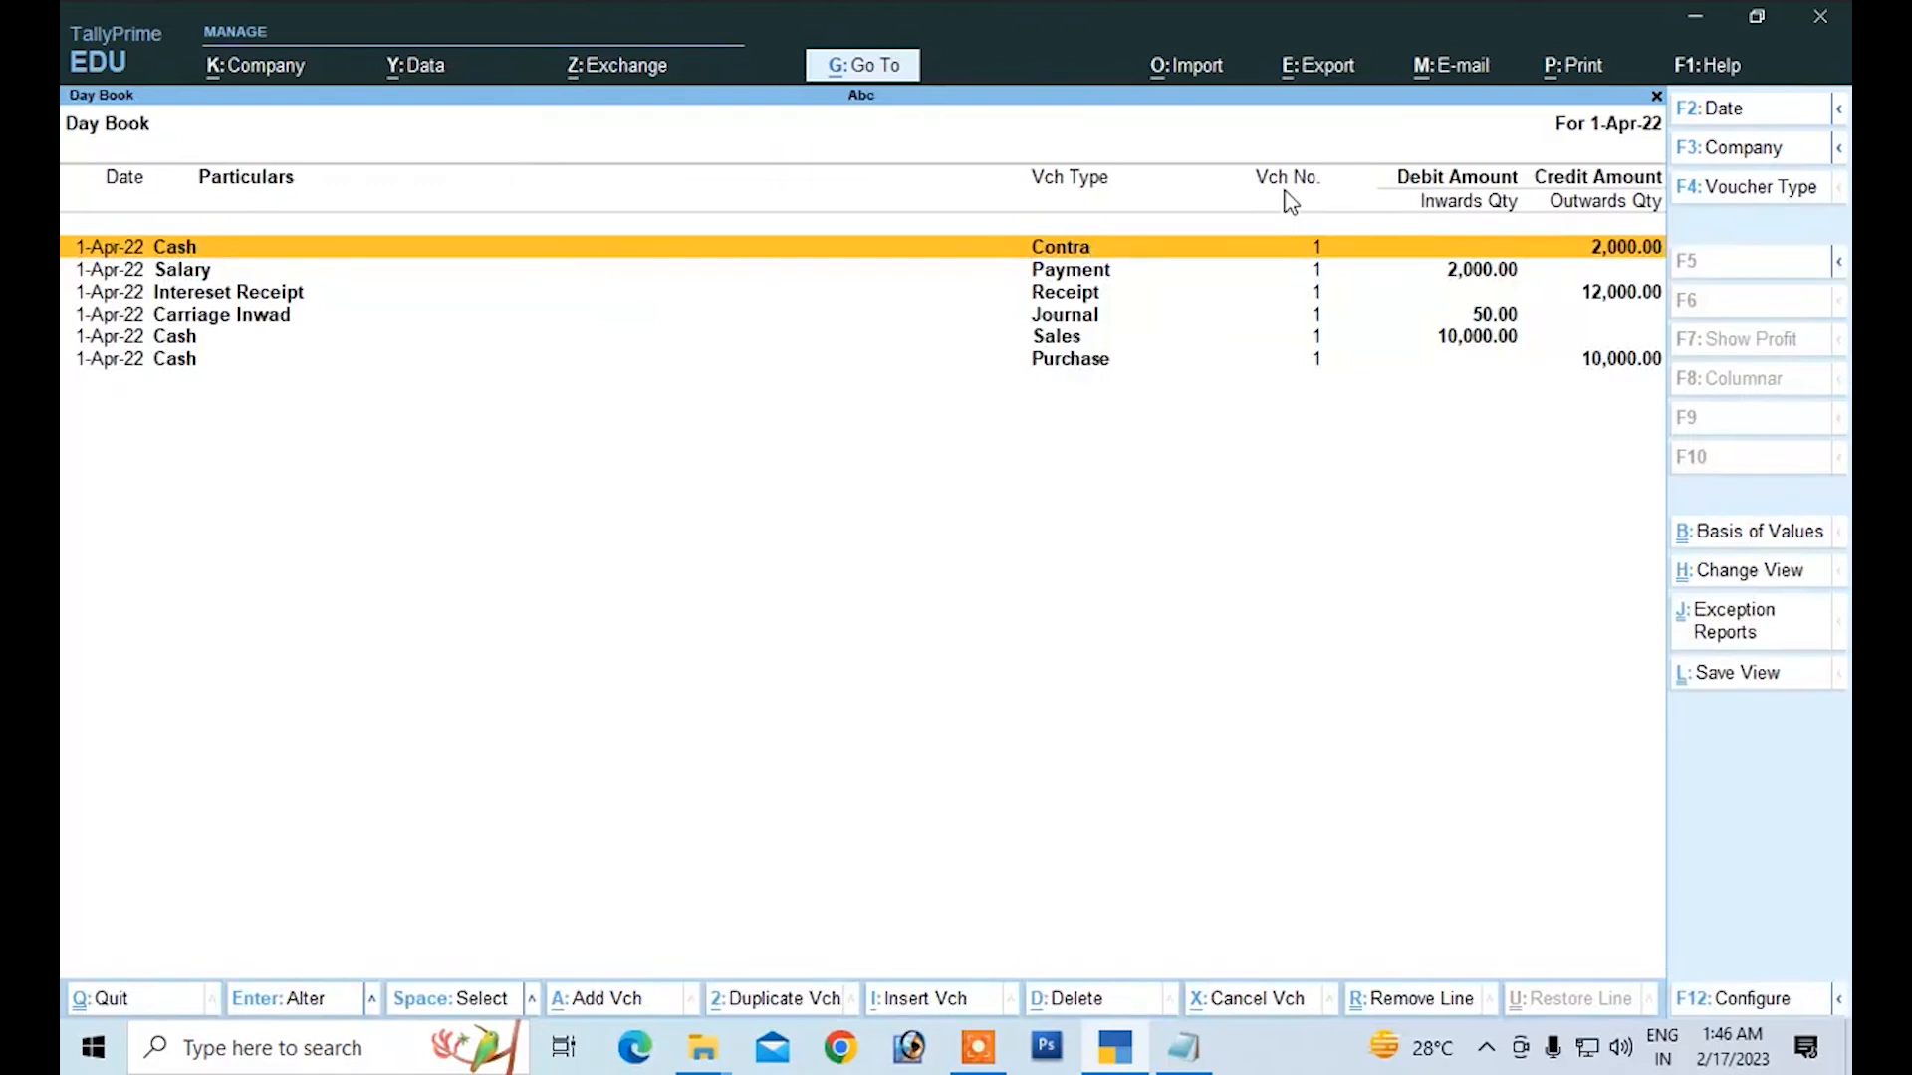